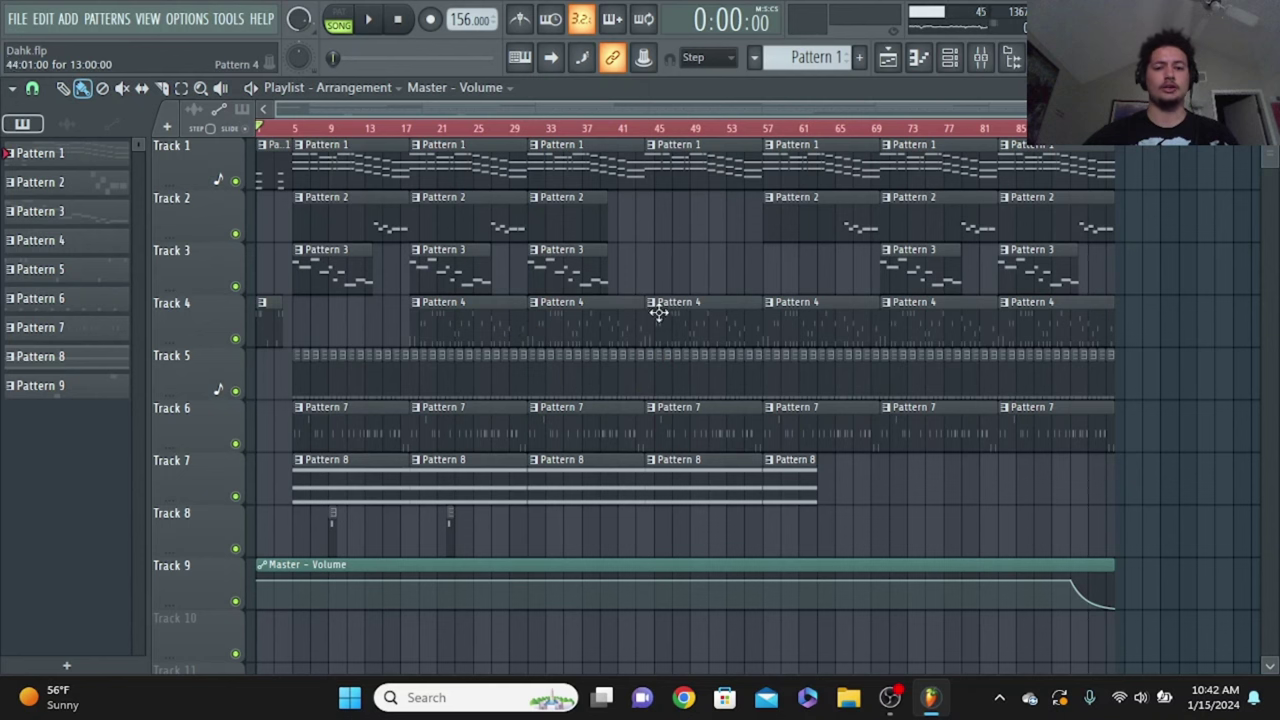
Play the arrangement from the start in song mode and stop playback after listening
{"action": "left_click", "coordinate": [369, 21]}
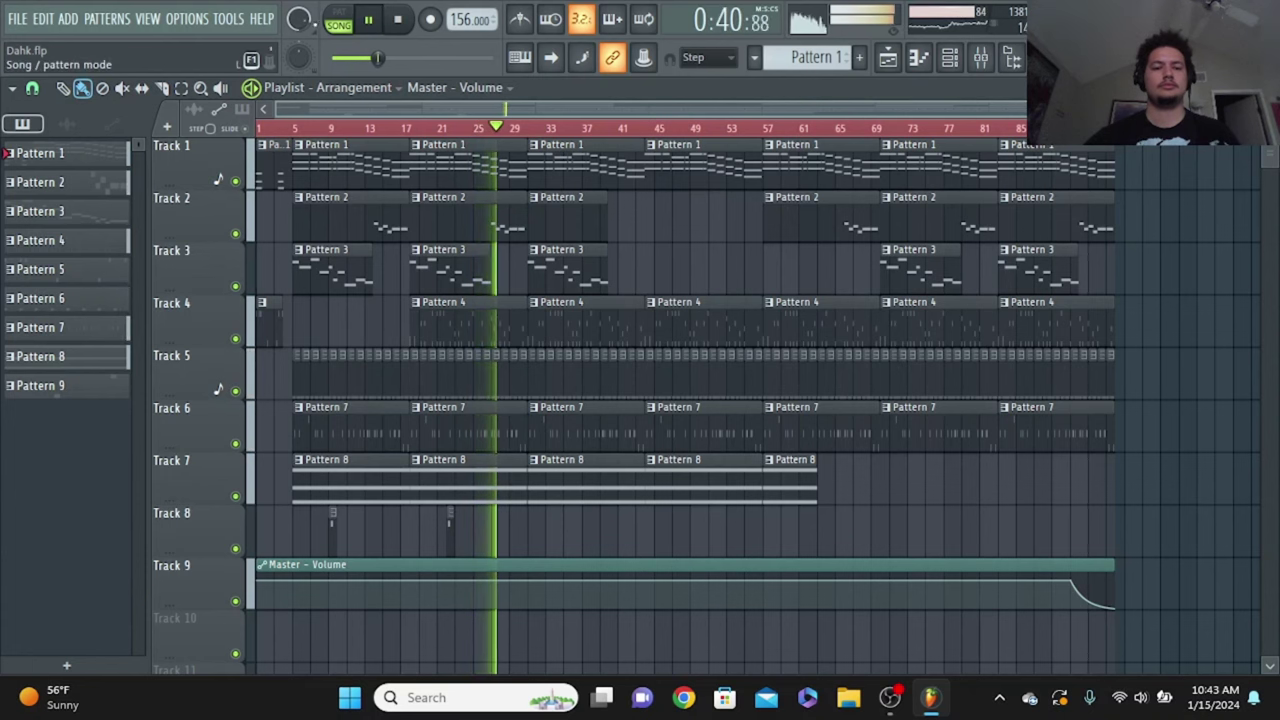
{"action": "scroll", "coordinate": [377, 58], "scroll_direction": "down", "scroll_amount": 5}
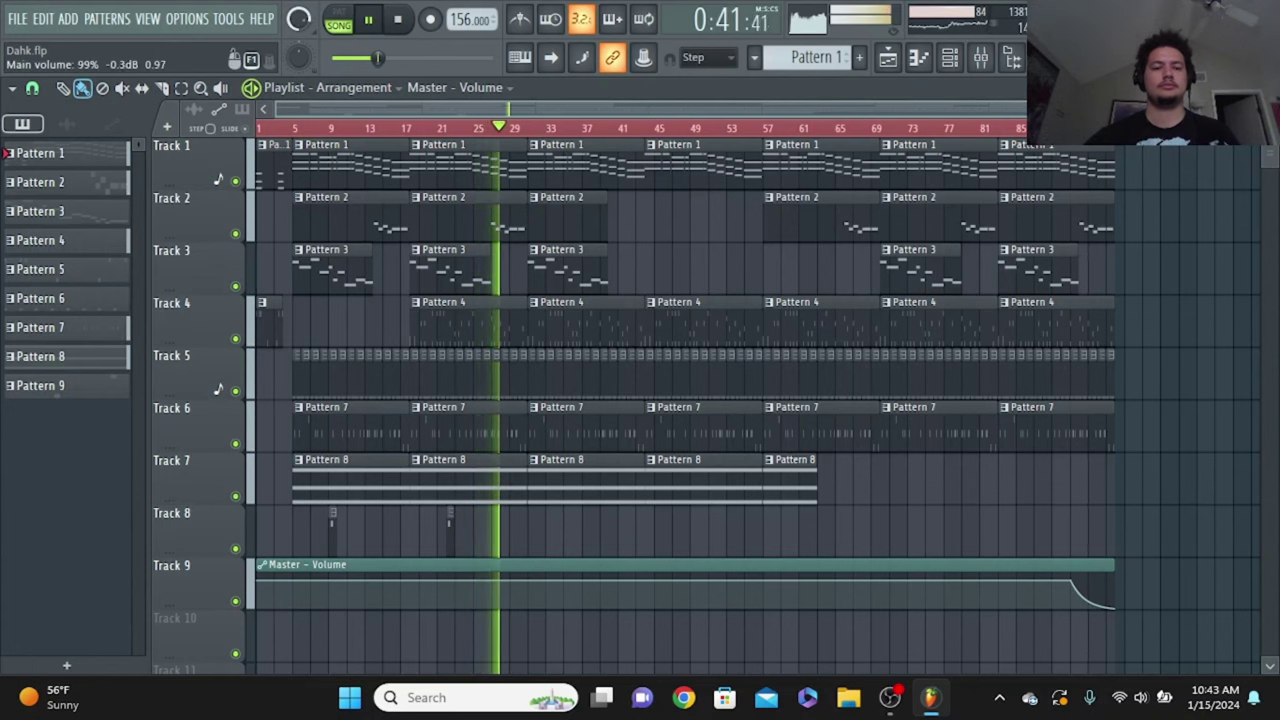
{"action": "left_click", "coordinate": [405, 28]}
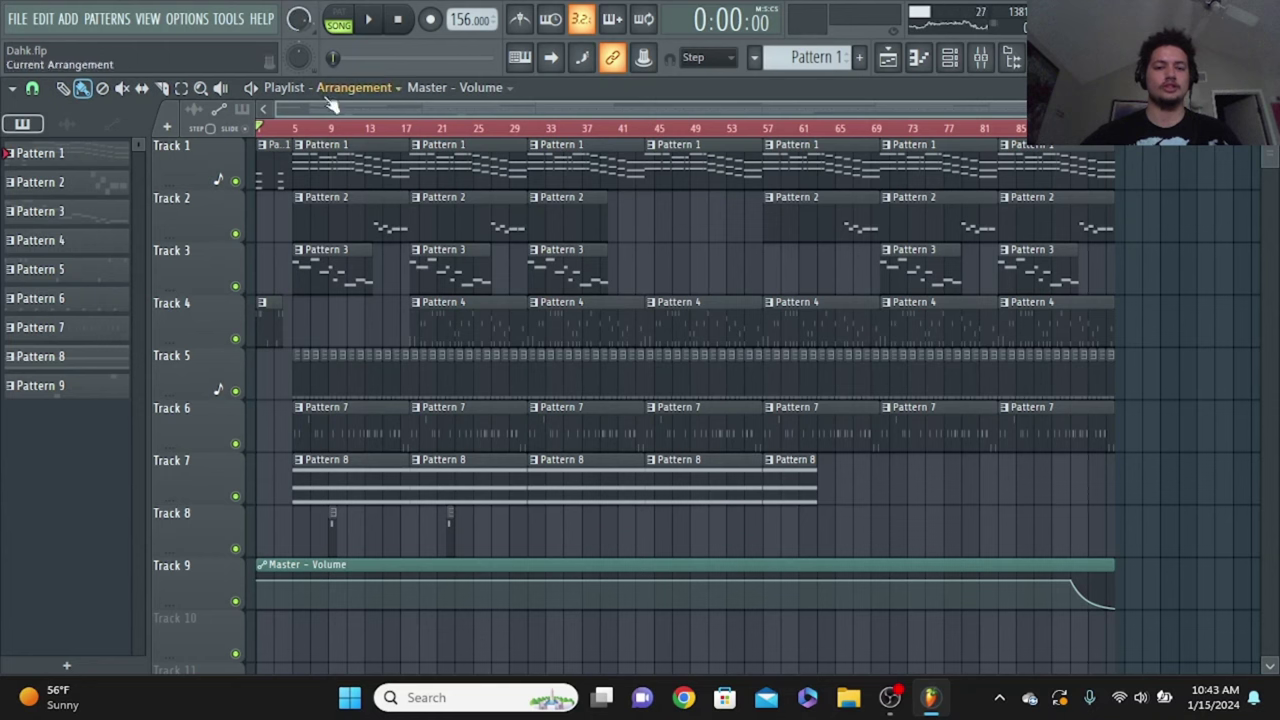
Open the channel rack and show all channels instead of only the automation ones
{"action": "left_click", "coordinate": [949, 57]}
{"action": "left_click", "coordinate": [510, 191]}
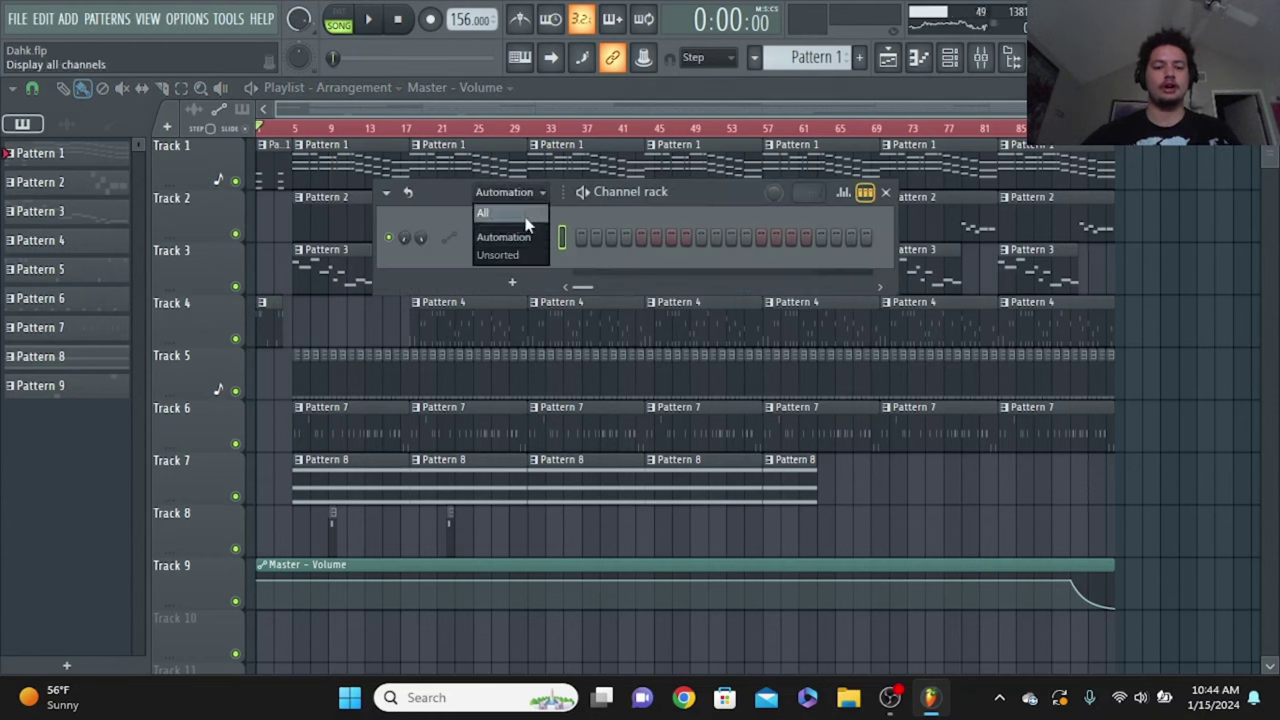
{"action": "left_click", "coordinate": [484, 212]}
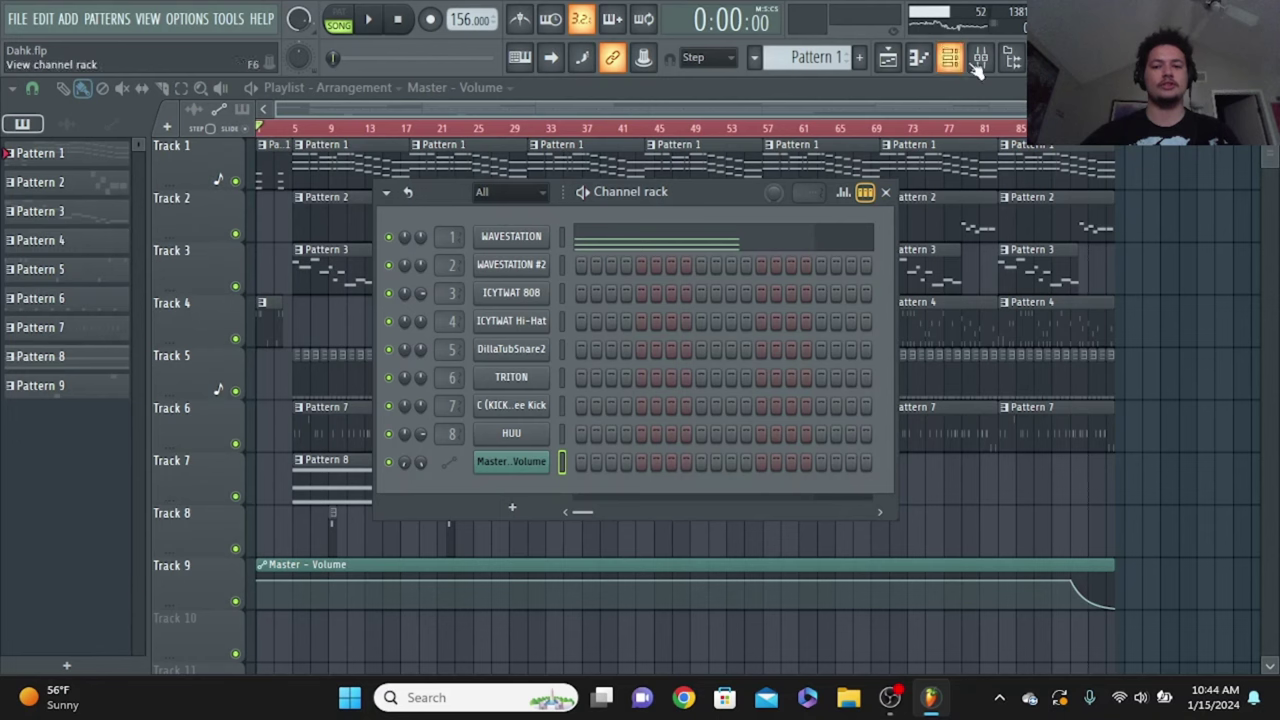
Look through the drum kit folders in the browser and examine the samples in the ICYTWAT Drum Kit's 808 folder
{"action": "left_click", "coordinate": [1012, 57]}
{"action": "scroll", "coordinate": [1020, 335], "scroll_direction": "up", "scroll_amount": 5}
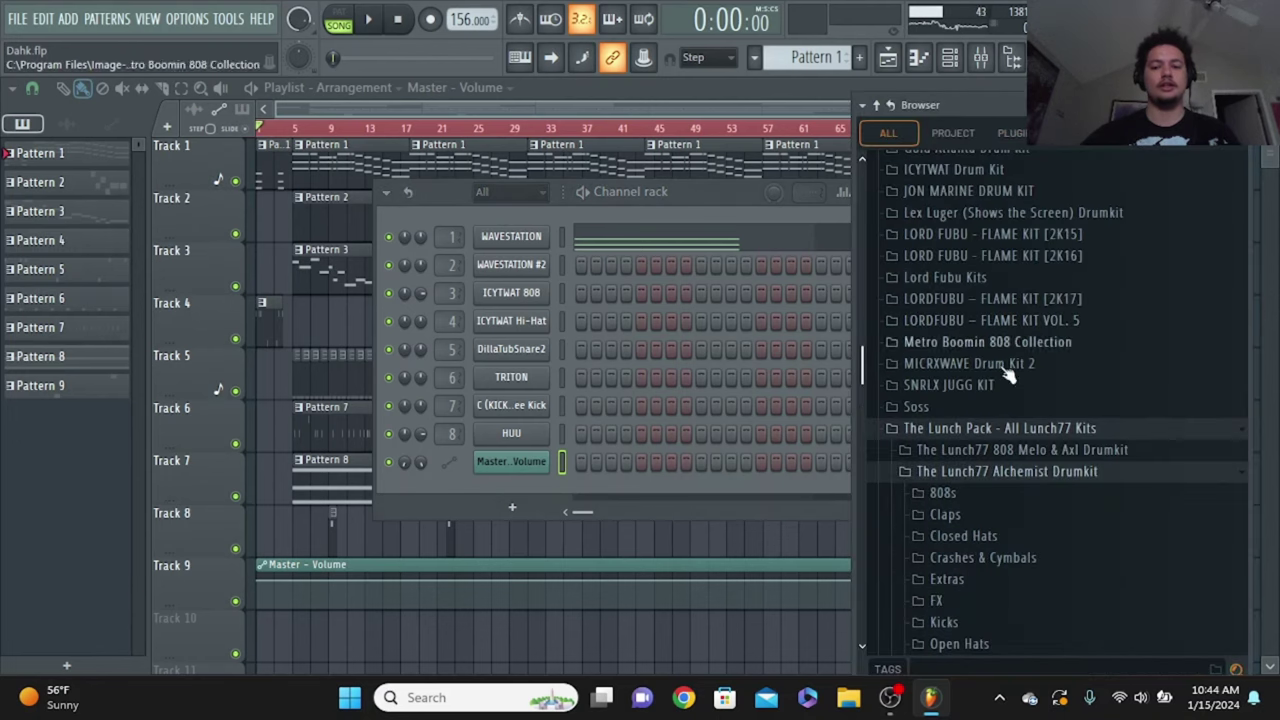
{"action": "scroll", "coordinate": [955, 350], "scroll_direction": "up", "scroll_amount": 4}
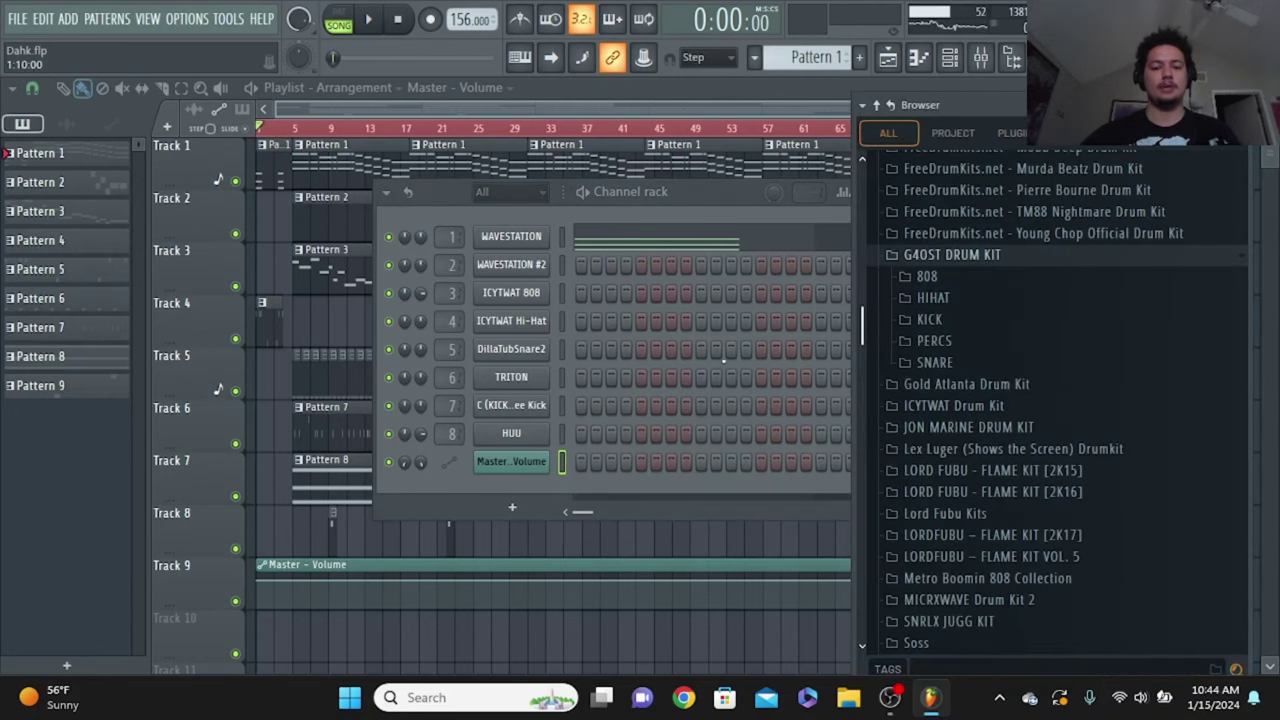
{"action": "scroll", "coordinate": [995, 290], "scroll_direction": "up", "scroll_amount": 2}
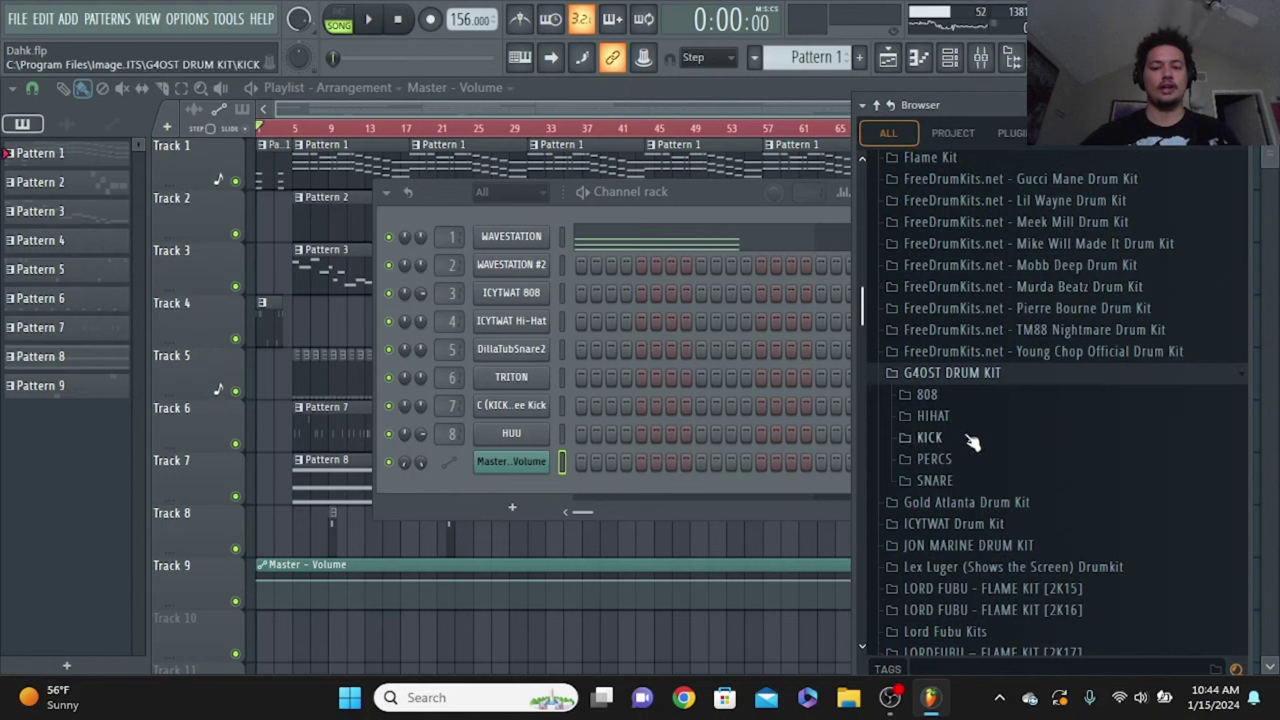
{"action": "scroll", "coordinate": [1000, 400], "scroll_direction": "down", "scroll_amount": 2}
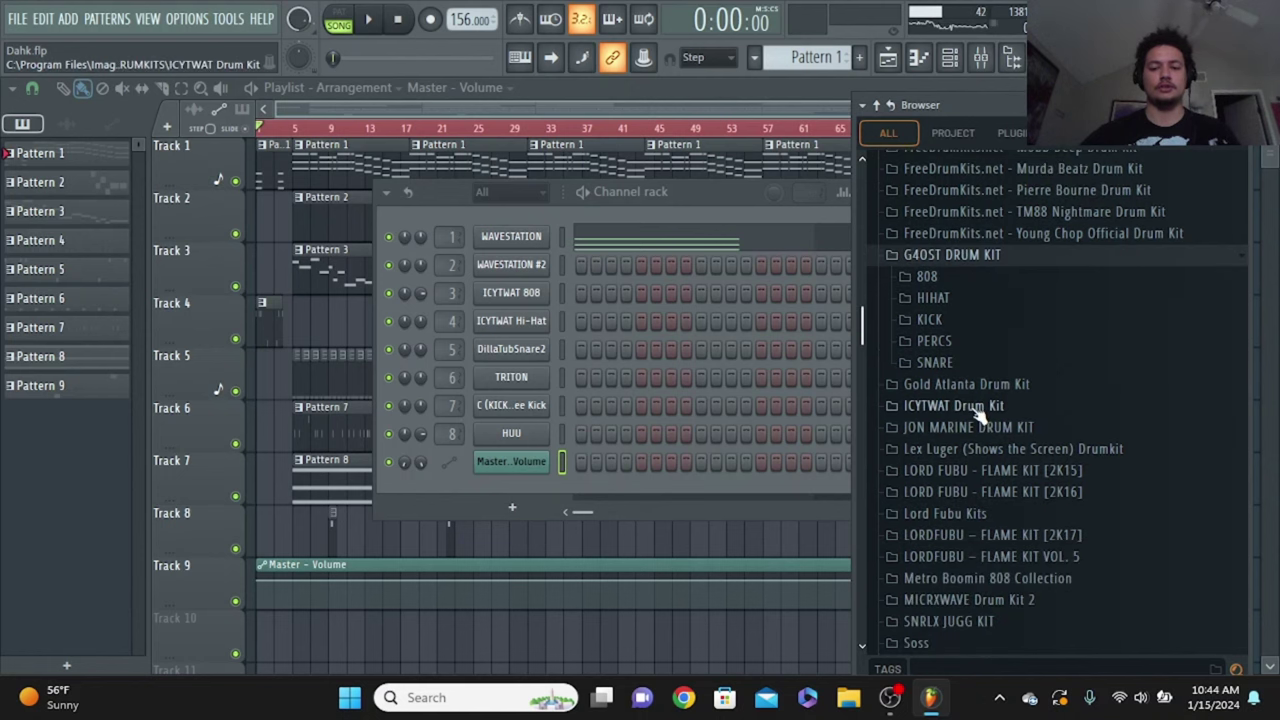
{"action": "left_click", "coordinate": [977, 410]}
{"action": "left_click", "coordinate": [978, 428]}
{"action": "scroll", "coordinate": [985, 467], "scroll_direction": "down", "scroll_amount": 4}
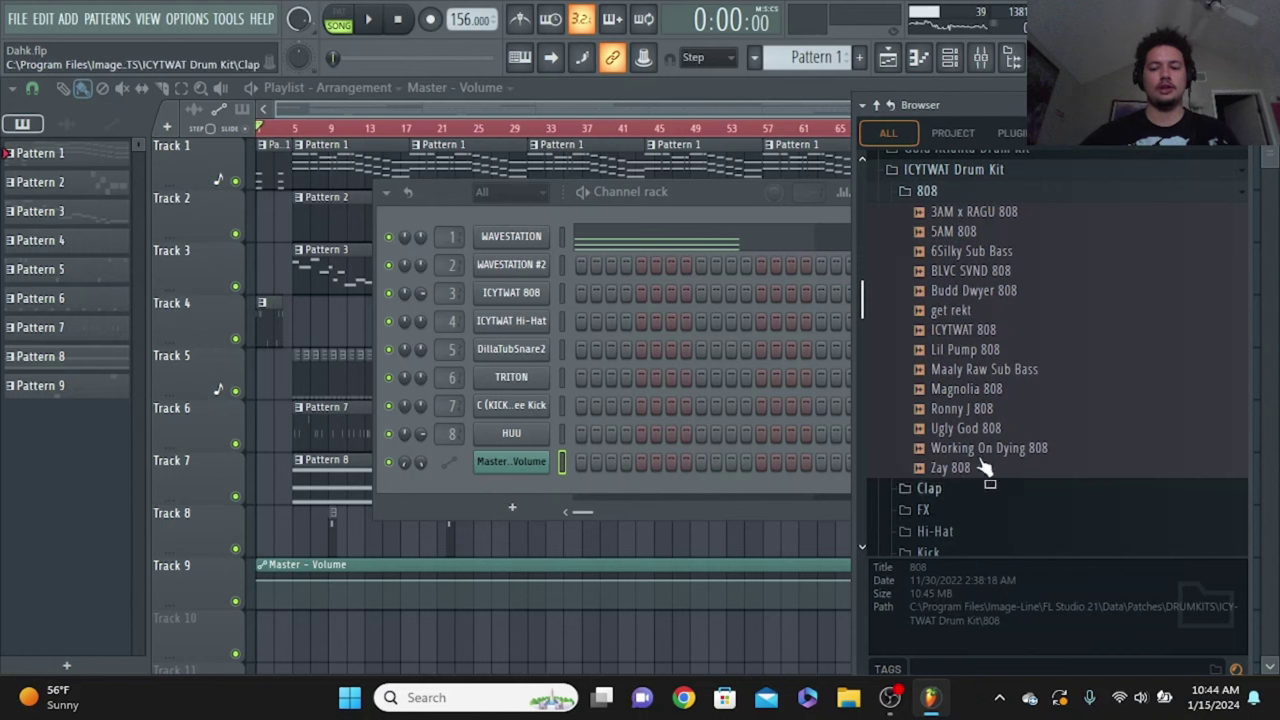
{"action": "scroll", "coordinate": [980, 380], "scroll_direction": "up", "scroll_amount": 2}
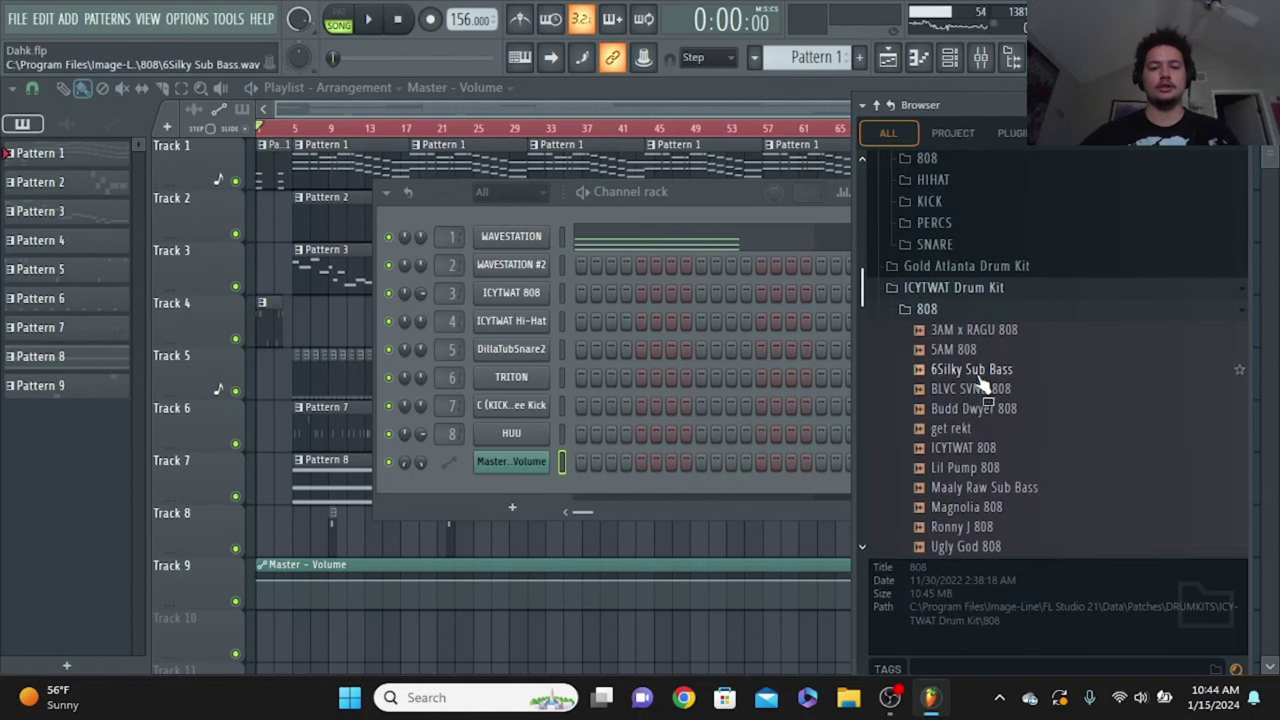
{"action": "left_click", "coordinate": [979, 292]}
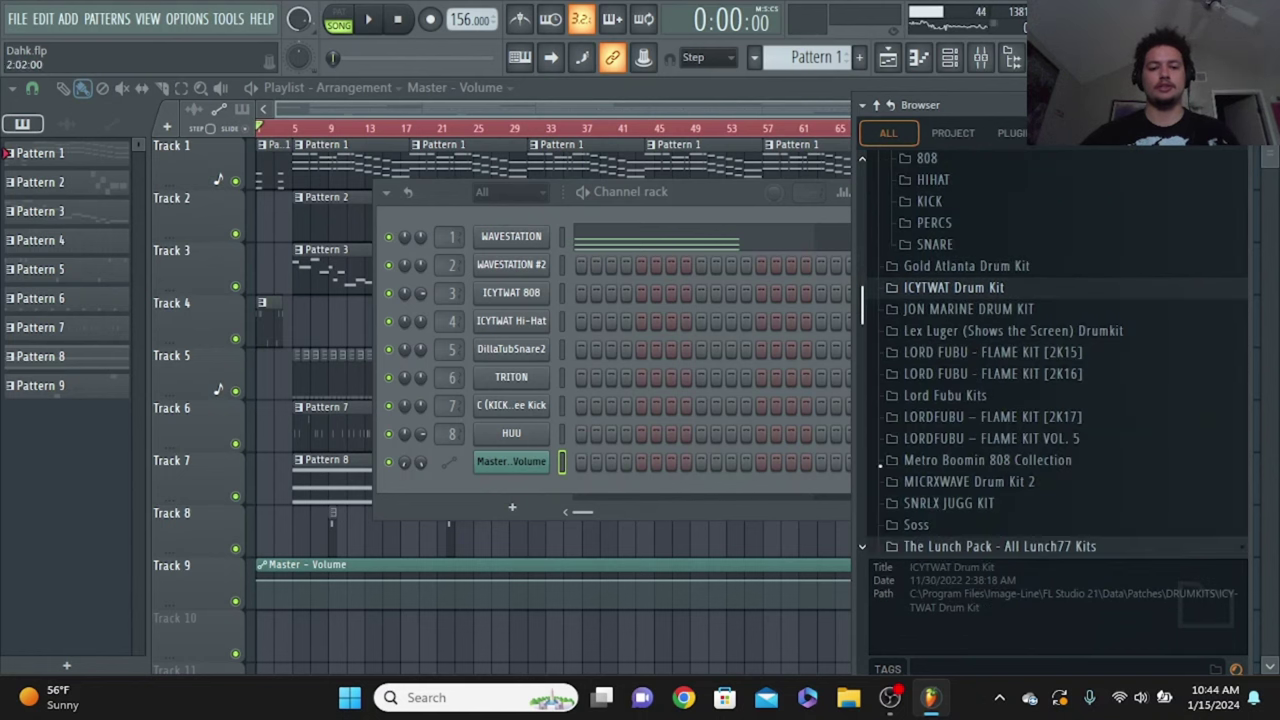
Look over the drum kits inside the folder The Lunch Pack - All Lunch77 Kits
{"action": "scroll", "coordinate": [960, 467], "scroll_direction": "down", "scroll_amount": 4}
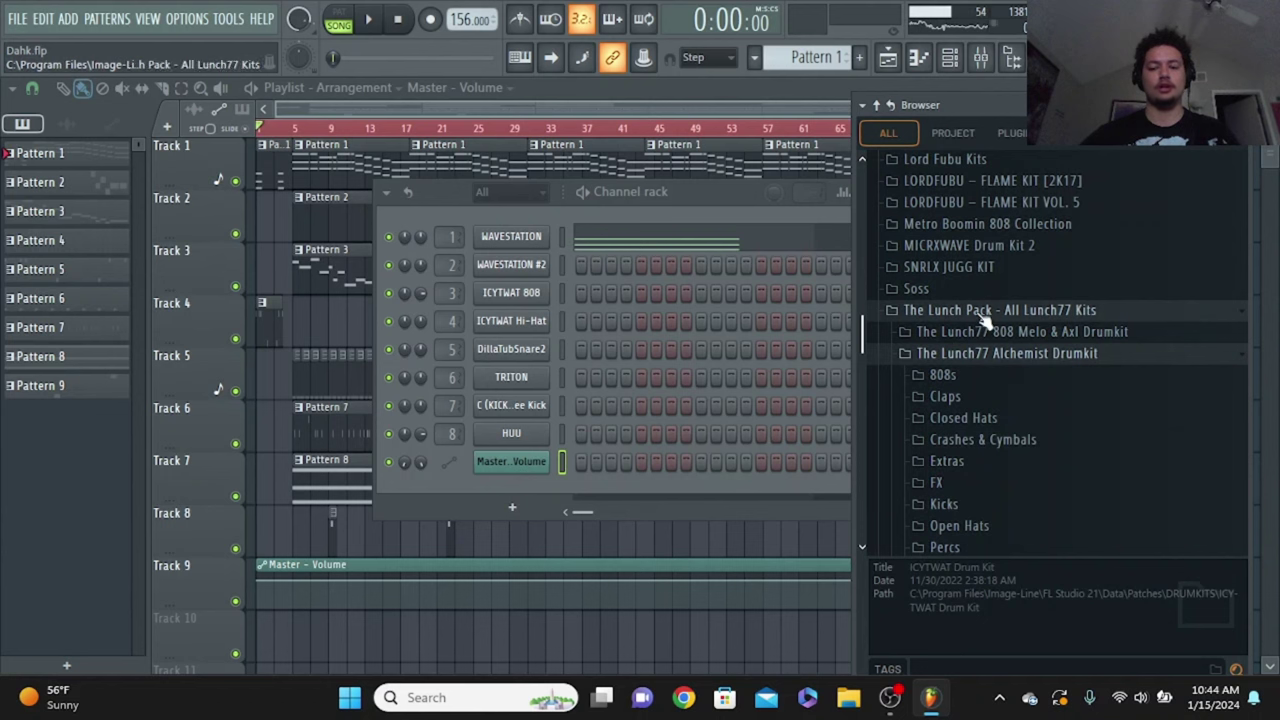
{"action": "scroll", "coordinate": [988, 390], "scroll_direction": "down", "scroll_amount": 5}
{"action": "scroll", "coordinate": [990, 387], "scroll_direction": "down", "scroll_amount": 2}
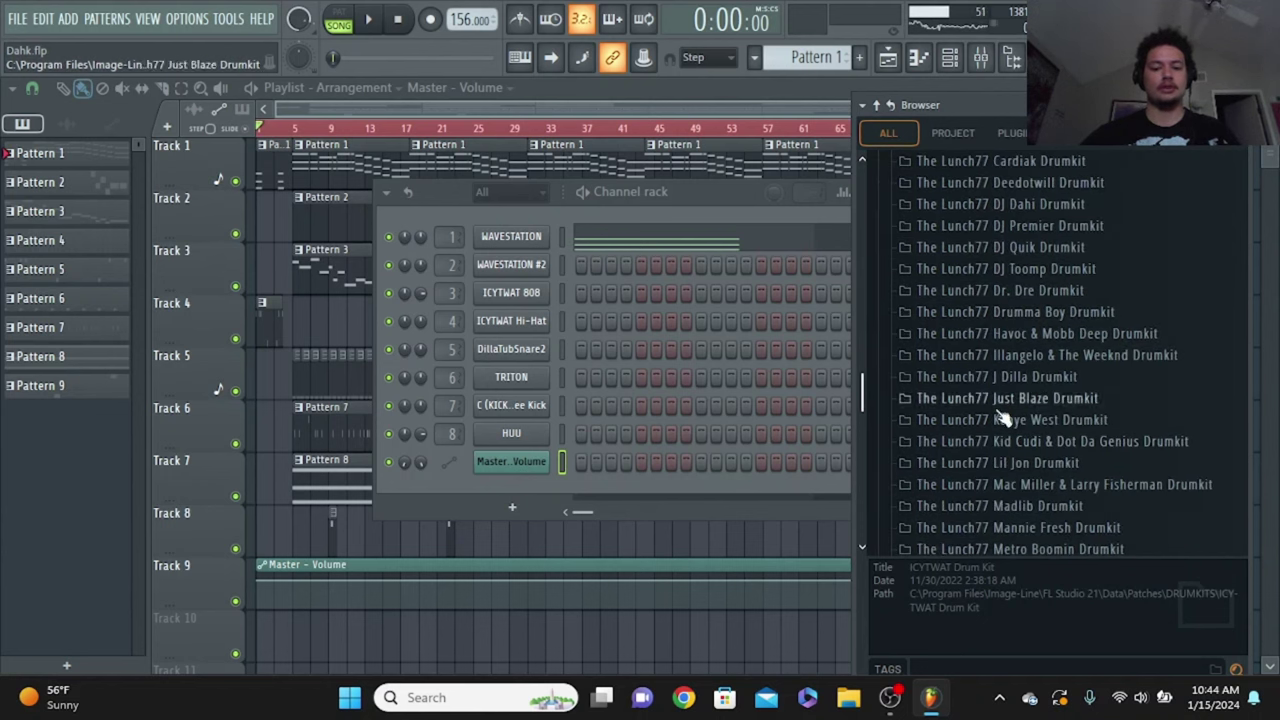
{"action": "scroll", "coordinate": [1000, 420], "scroll_direction": "up", "scroll_amount": 5}
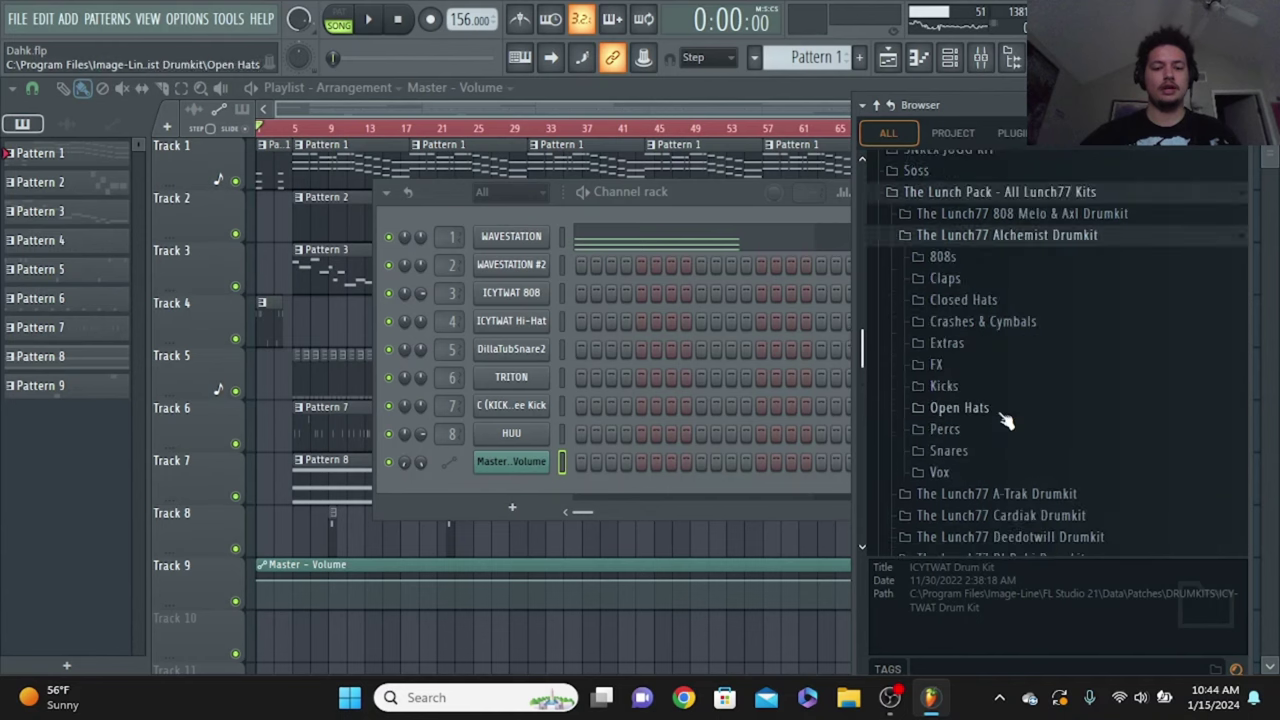
View the C (KICK) JayDee Kick channel's sampler settings and audition the HUU channel, closing the channel rack when done
{"action": "left_click", "coordinate": [518, 408]}
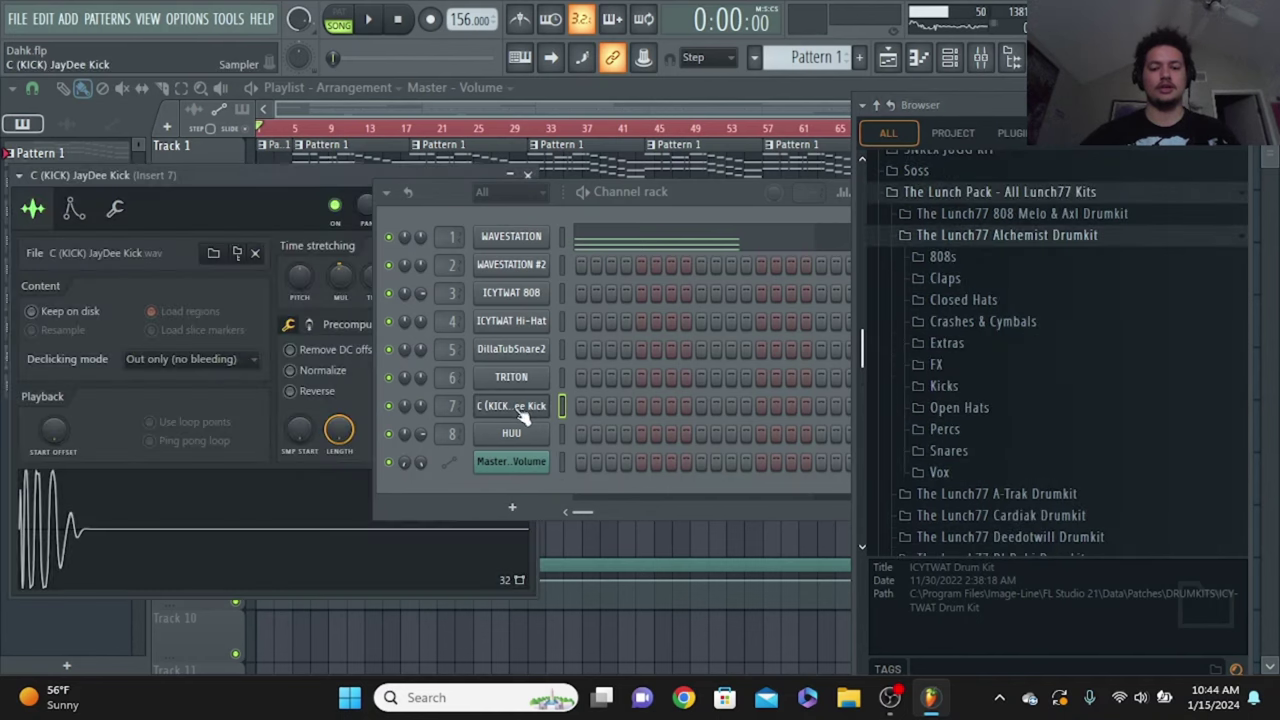
{"action": "left_click", "coordinate": [529, 176]}
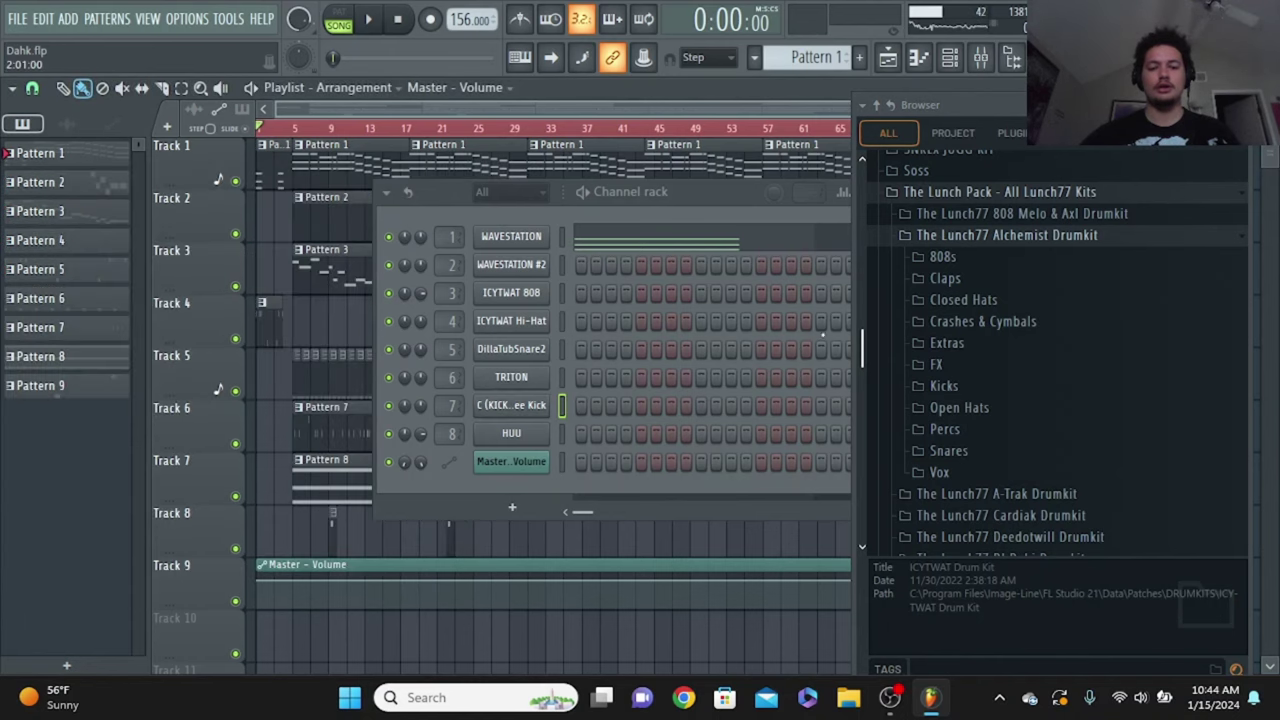
{"action": "left_click", "coordinate": [546, 438]}
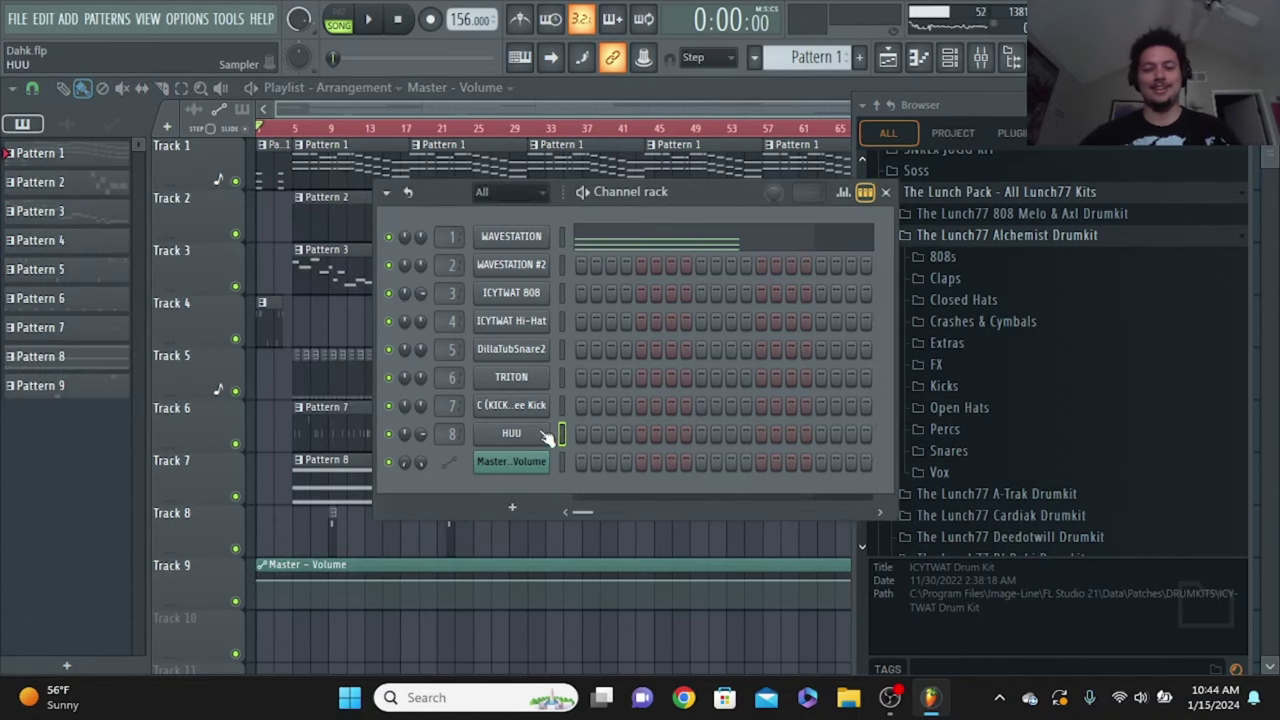
{"action": "left_click", "coordinate": [885, 193]}
Preview the HUU sample in the FAVORITE SOUNDS (RARE) folder of LORDFUBU – FLAME KIT VOL. 5 and close the browser
{"action": "left_click", "coordinate": [950, 193]}
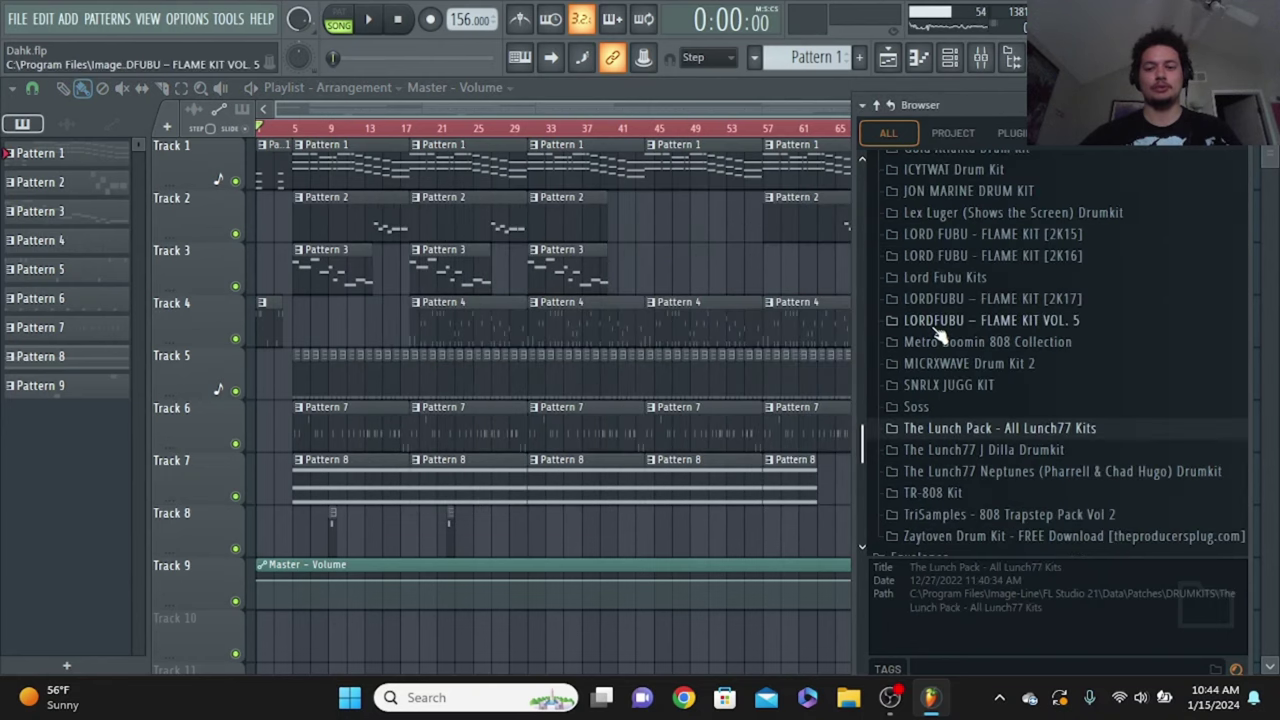
{"action": "left_click", "coordinate": [1022, 321]}
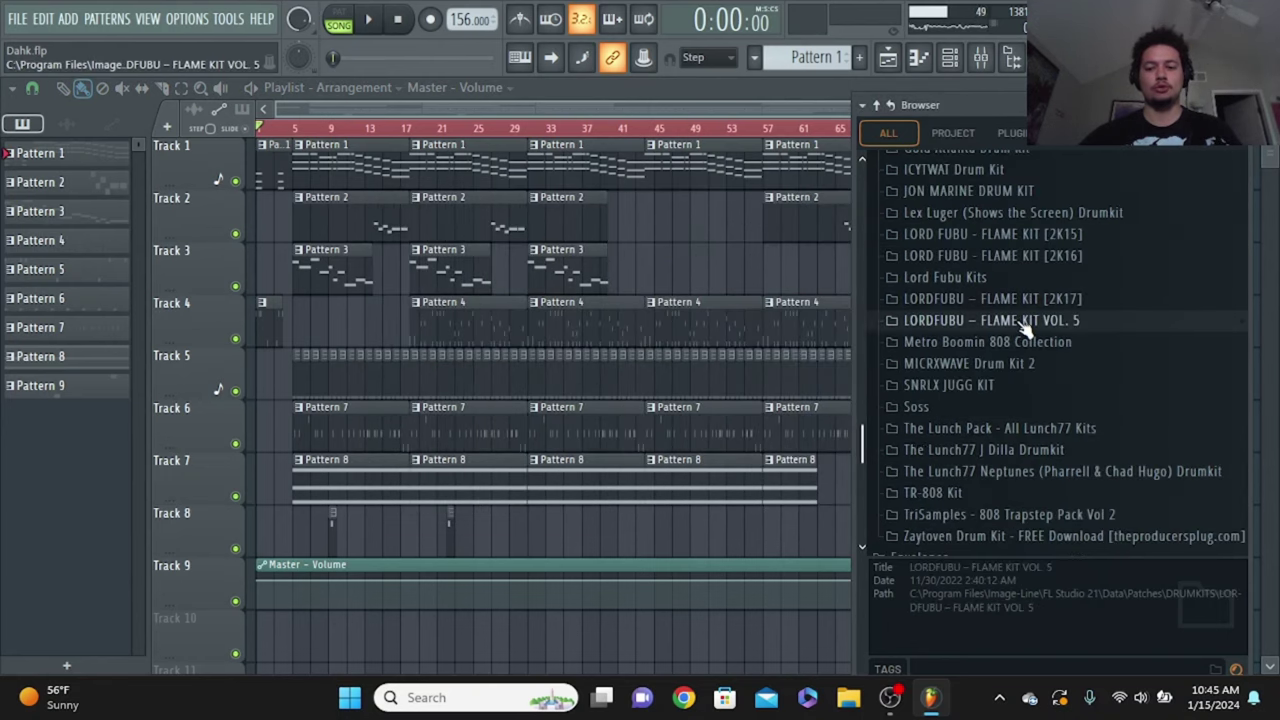
{"action": "left_click", "coordinate": [998, 348]}
{"action": "left_click", "coordinate": [998, 350]}
{"action": "scroll", "coordinate": [966, 371], "scroll_direction": "down", "scroll_amount": 4}
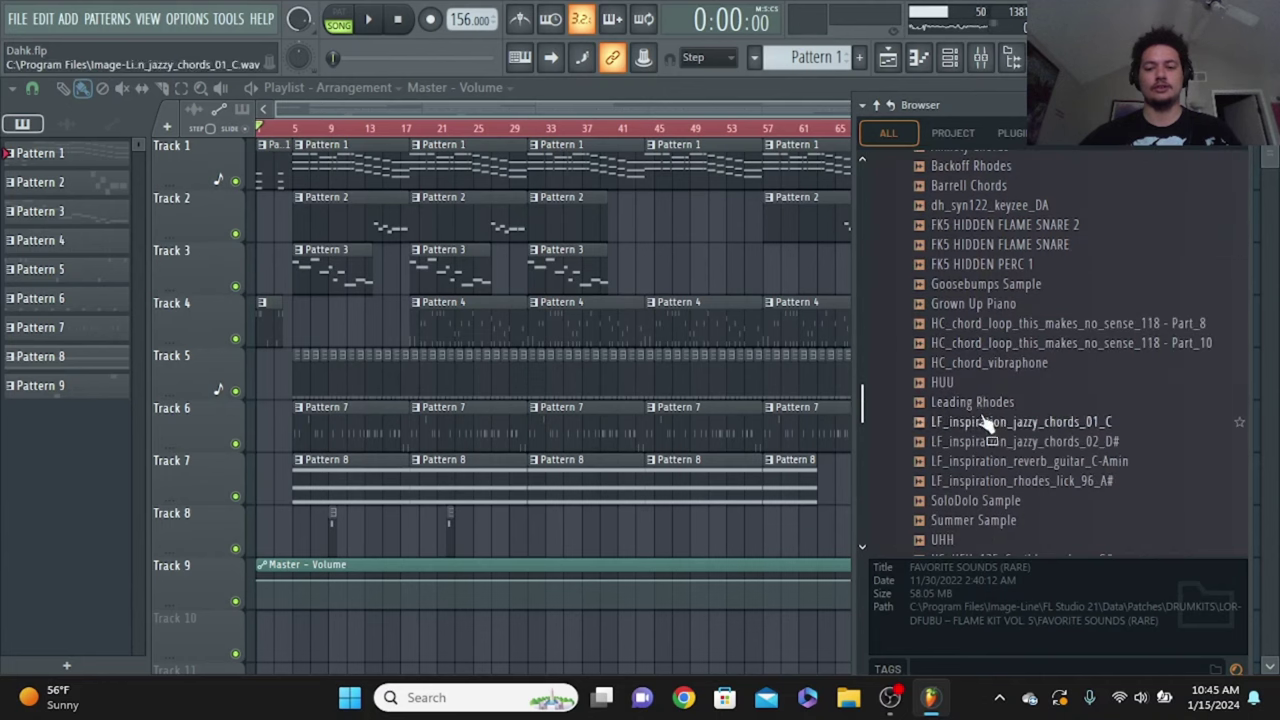
{"action": "left_click", "coordinate": [966, 386]}
{"action": "scroll", "coordinate": [966, 386], "scroll_direction": "up", "scroll_amount": 5}
{"action": "left_click", "coordinate": [986, 340]}
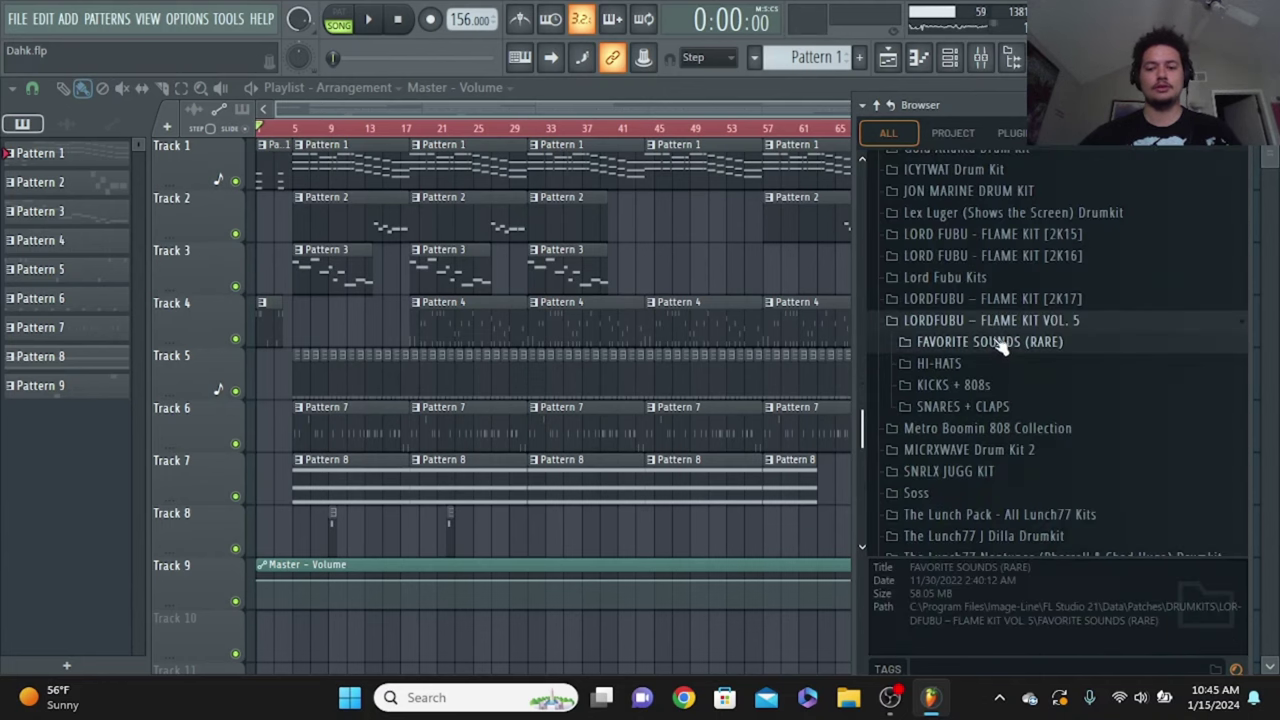
{"action": "left_click", "coordinate": [985, 320]}
{"action": "left_click", "coordinate": [1145, 104]}
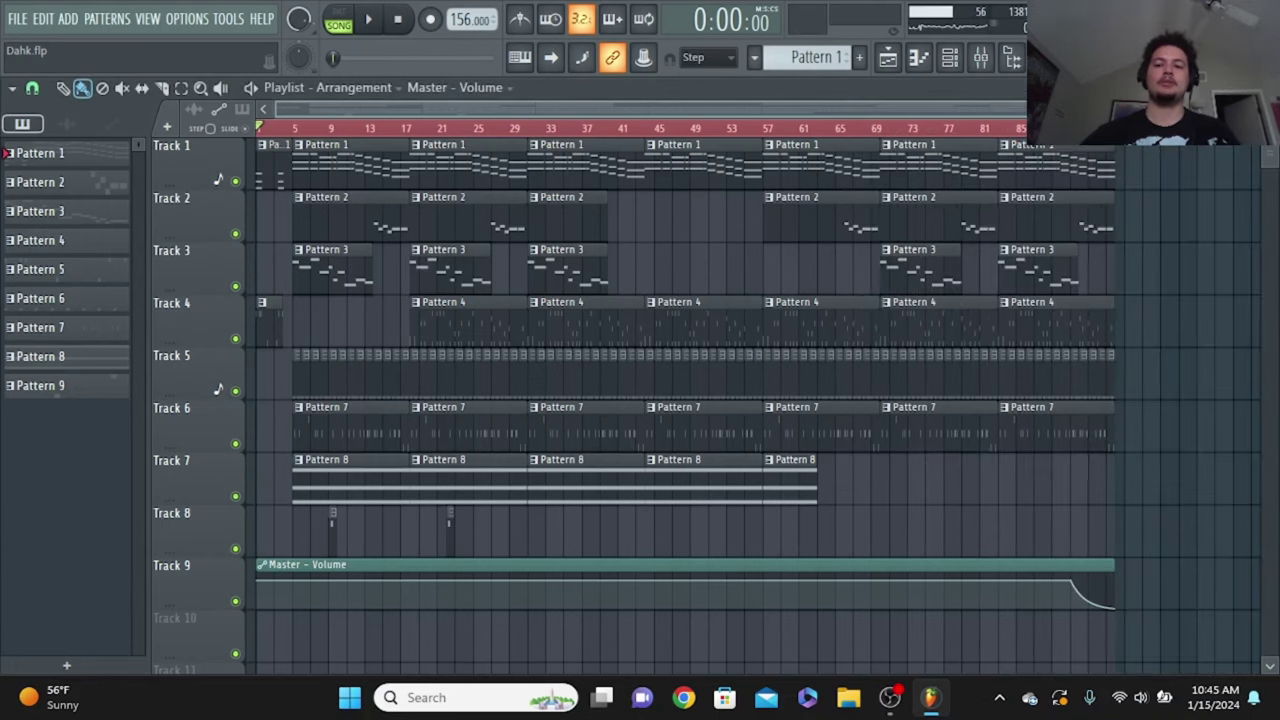
Open the C (KICK) JayDee Kick channel's sampler settings, leaving the channel rack closed
{"action": "left_click", "coordinate": [949, 57]}
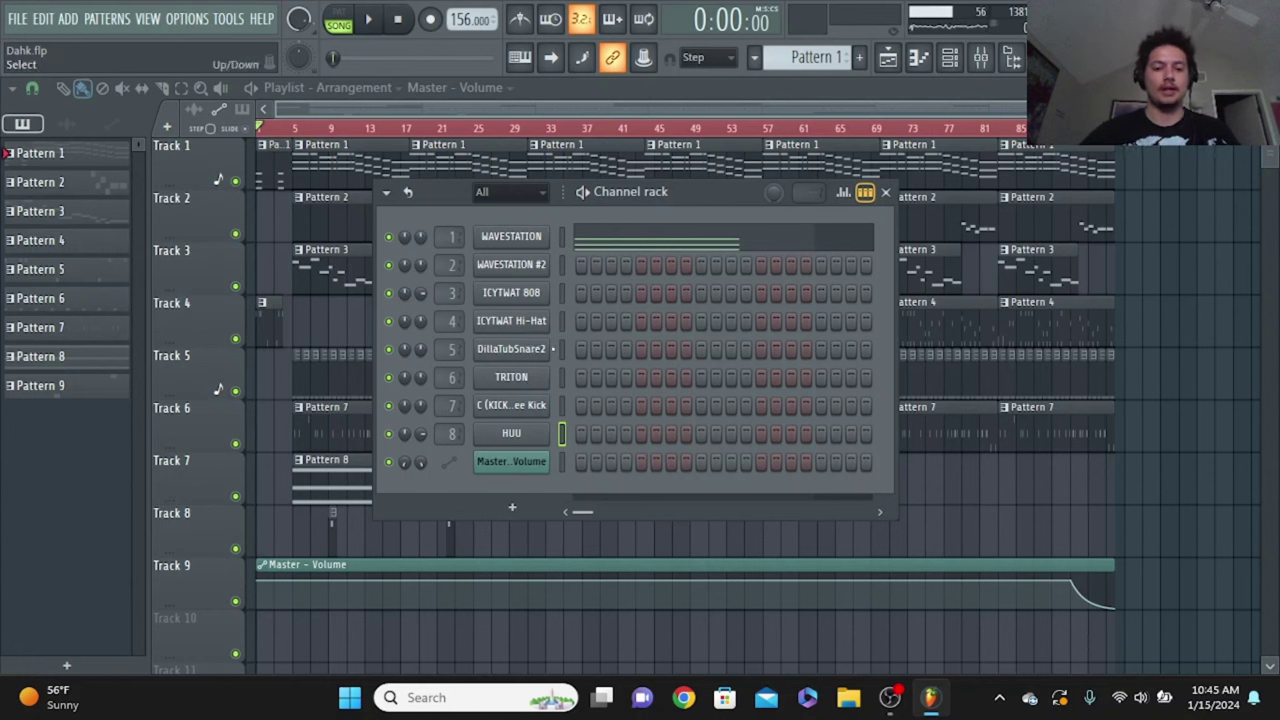
{"action": "left_click", "coordinate": [530, 415]}
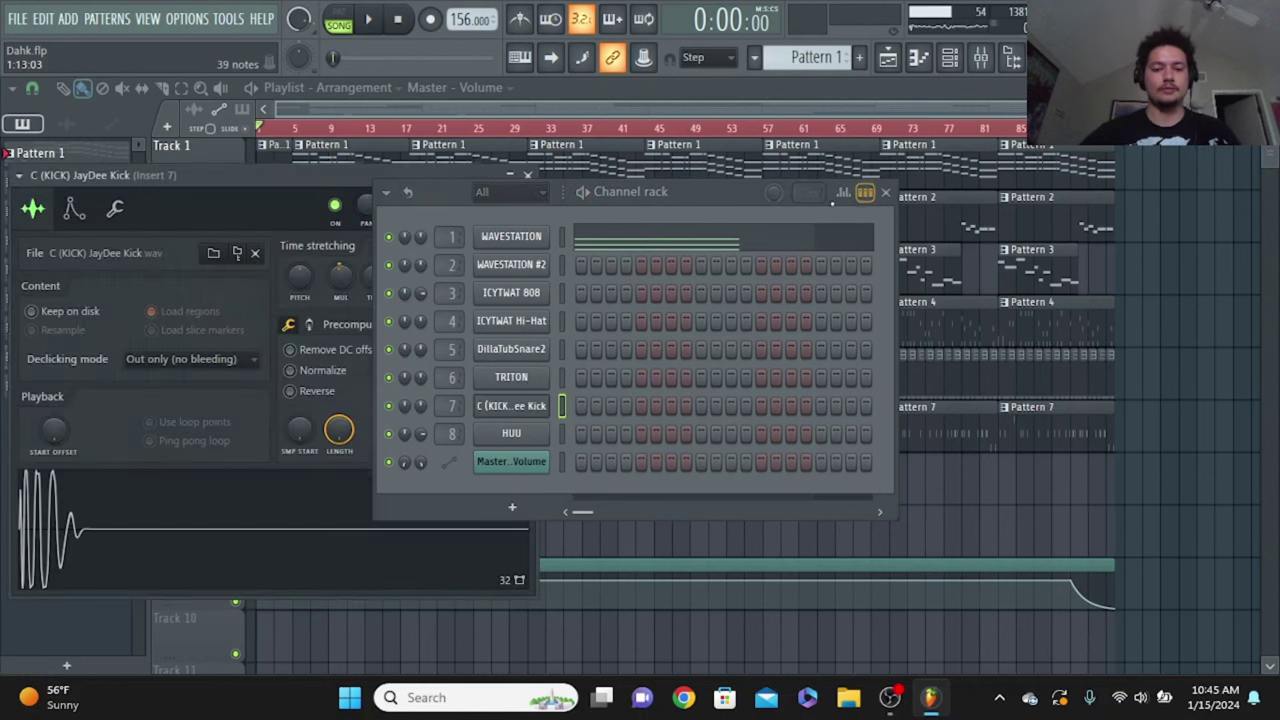
{"action": "left_click", "coordinate": [885, 192]}
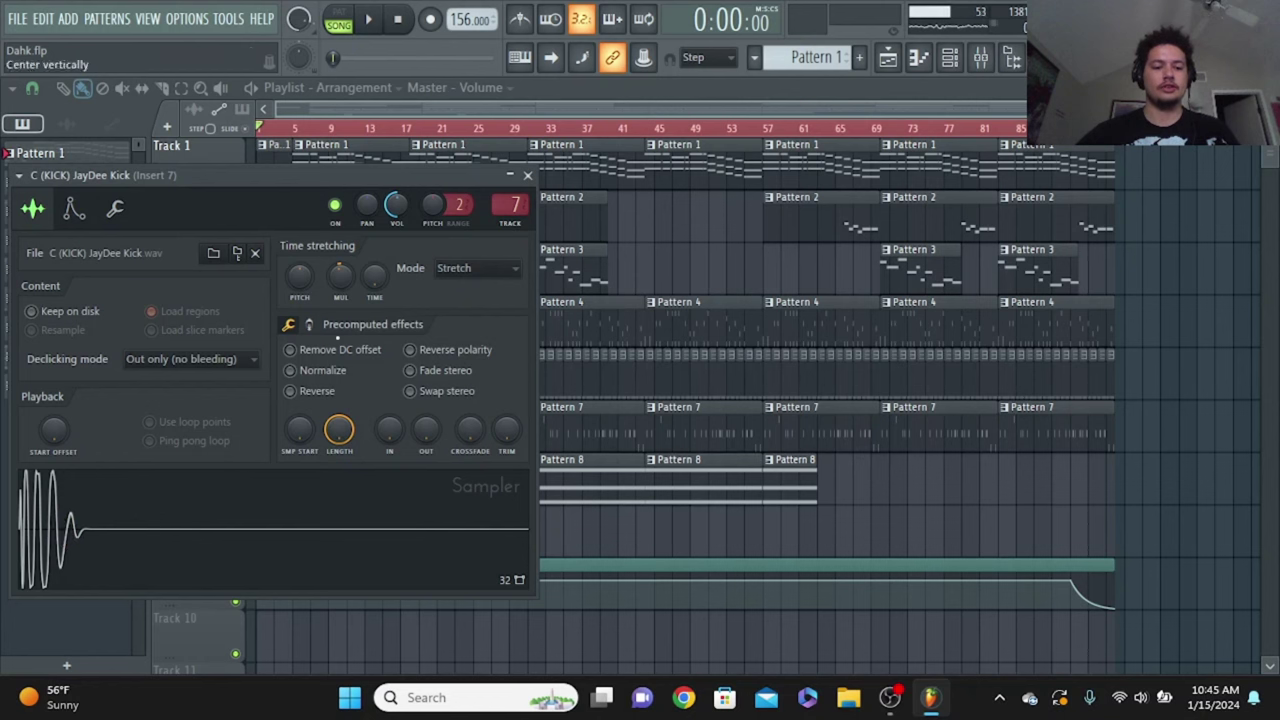
Try a 10% gain boost on the kick sample, restore it to 0%, and check the quick fade-in control
{"action": "left_click", "coordinate": [309, 324]}
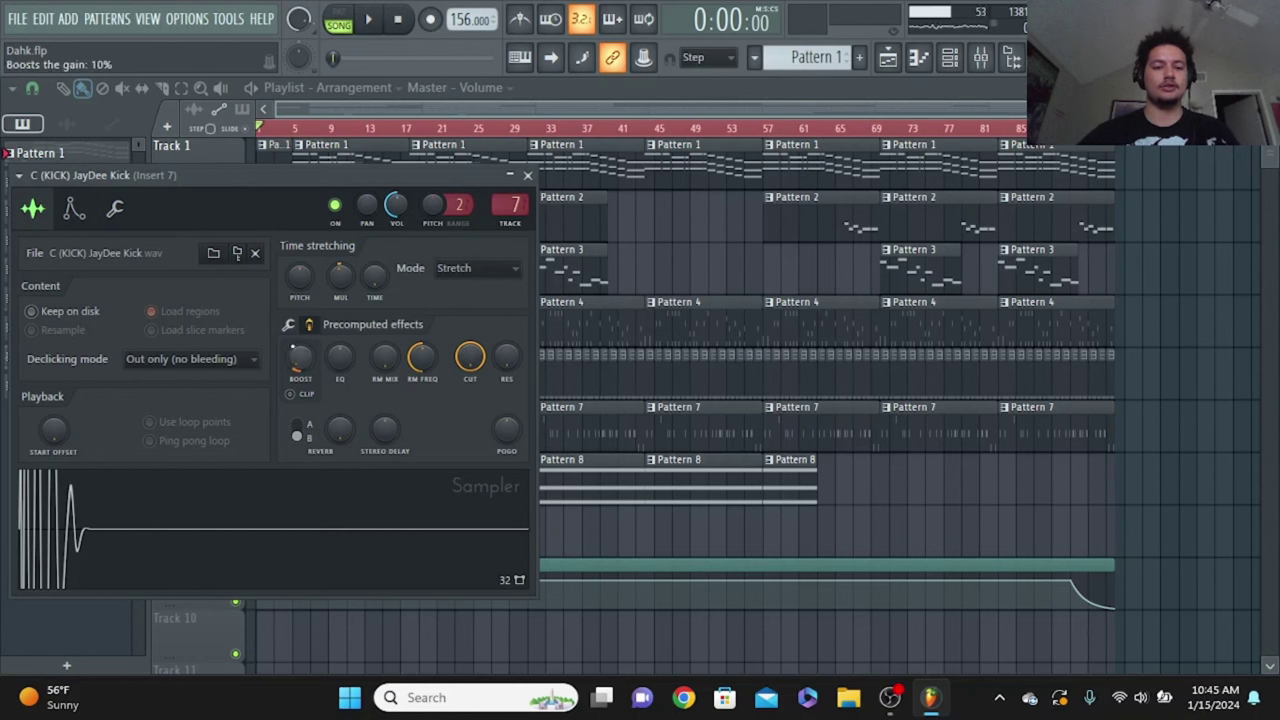
{"action": "left_click_drag", "start_coordinate": [294, 349], "coordinate": [294, 360]}
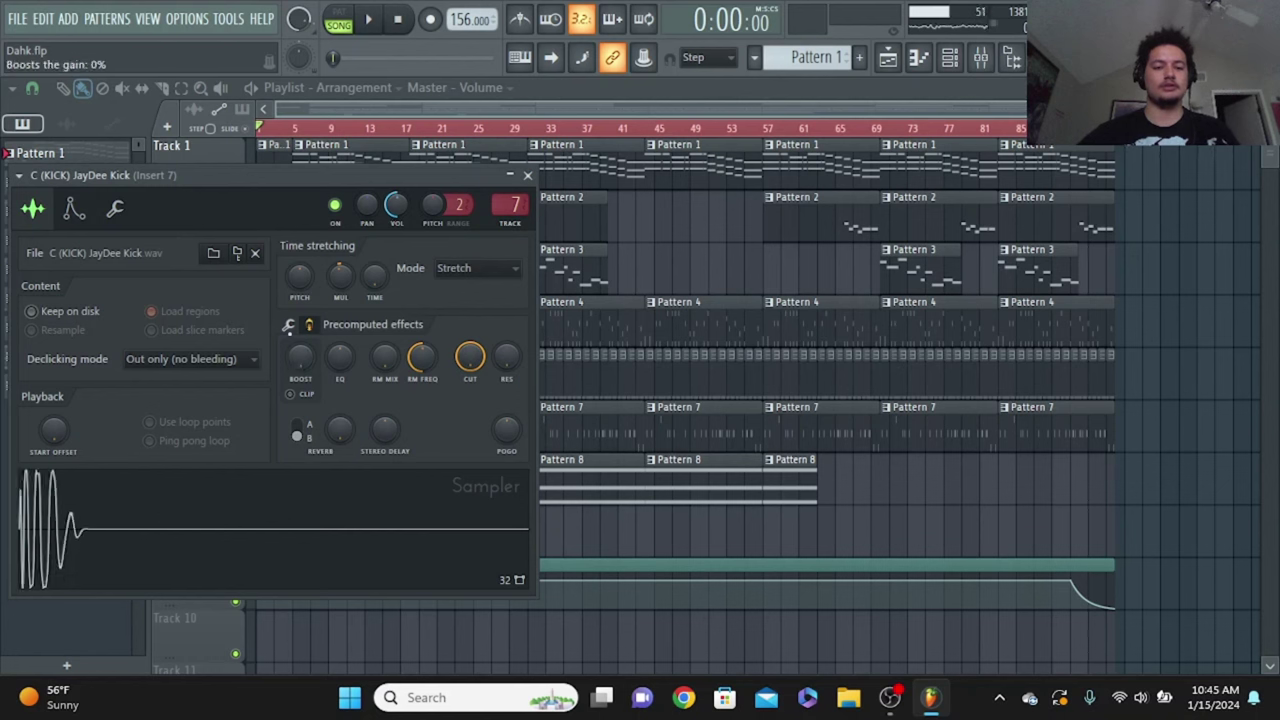
{"action": "left_click", "coordinate": [289, 326]}
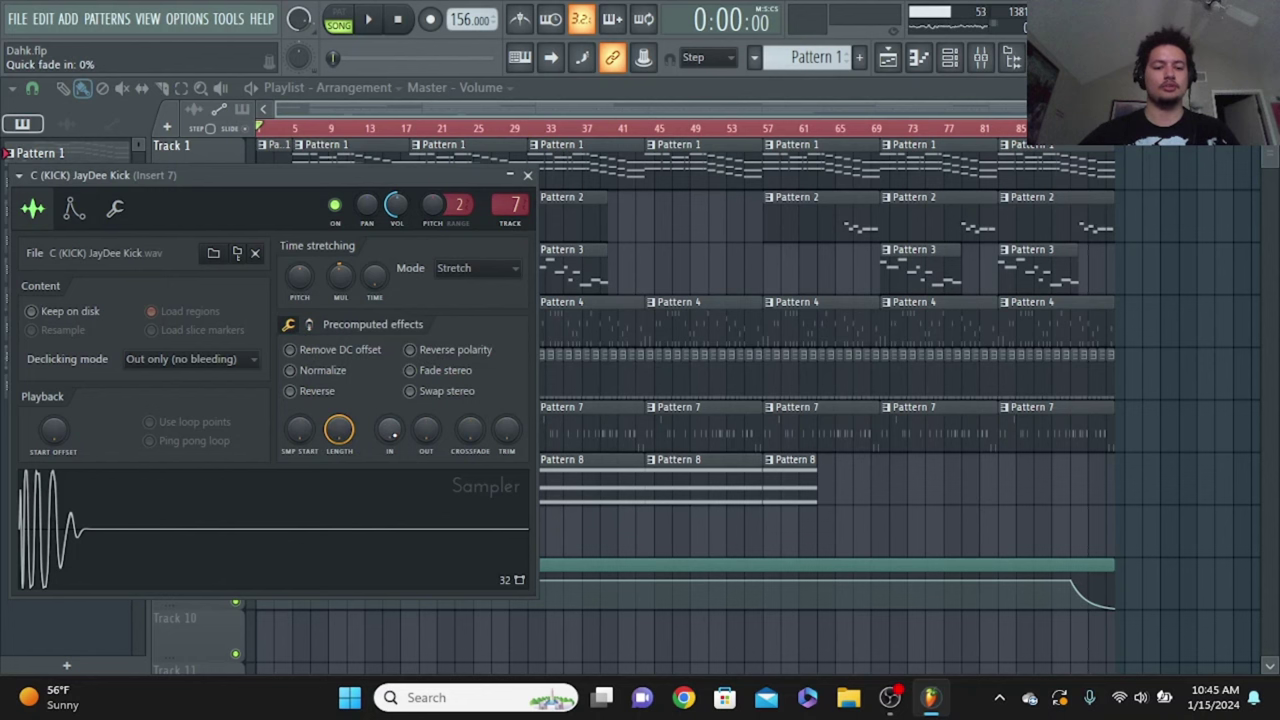
{"action": "left_click_drag", "start_coordinate": [395, 444], "coordinate": [390, 445]}
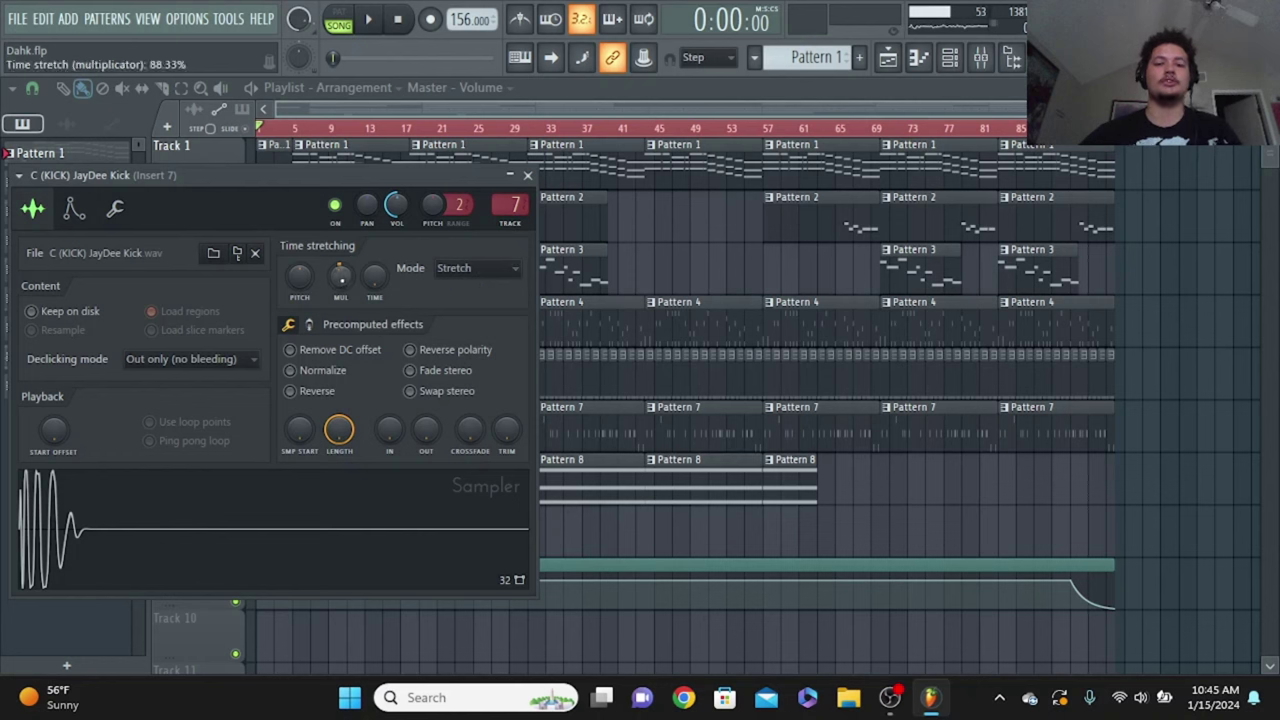
Try the Resample time-stretching mode on the kick and reset its stretch multiplier
{"action": "left_click", "coordinate": [455, 279]}
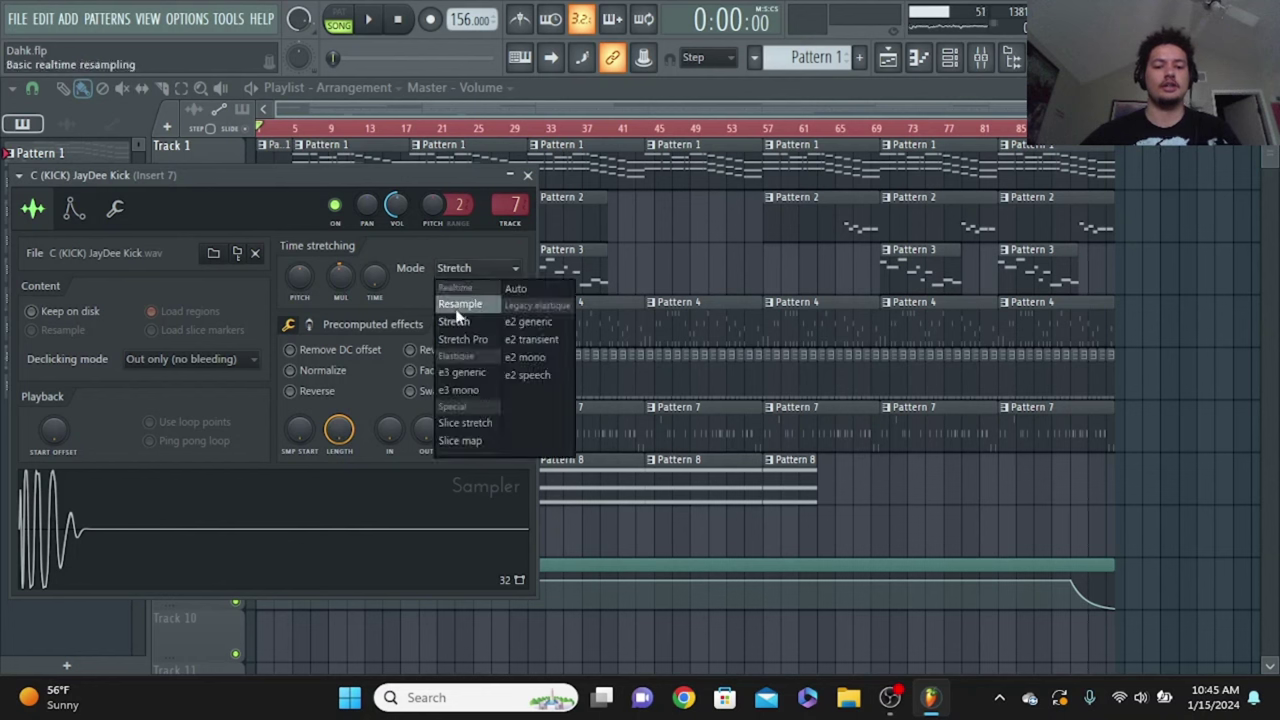
{"action": "left_click", "coordinate": [459, 307]}
{"action": "right_click", "coordinate": [341, 280]}
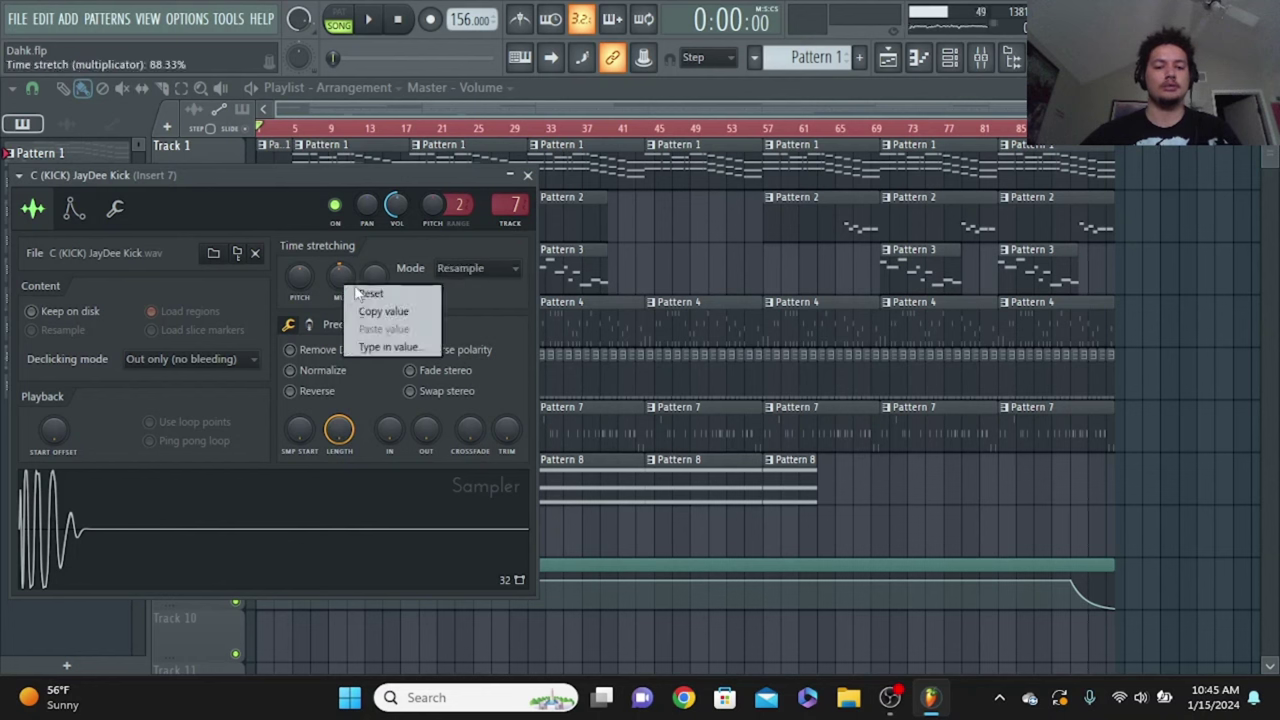
{"action": "left_click", "coordinate": [362, 292]}
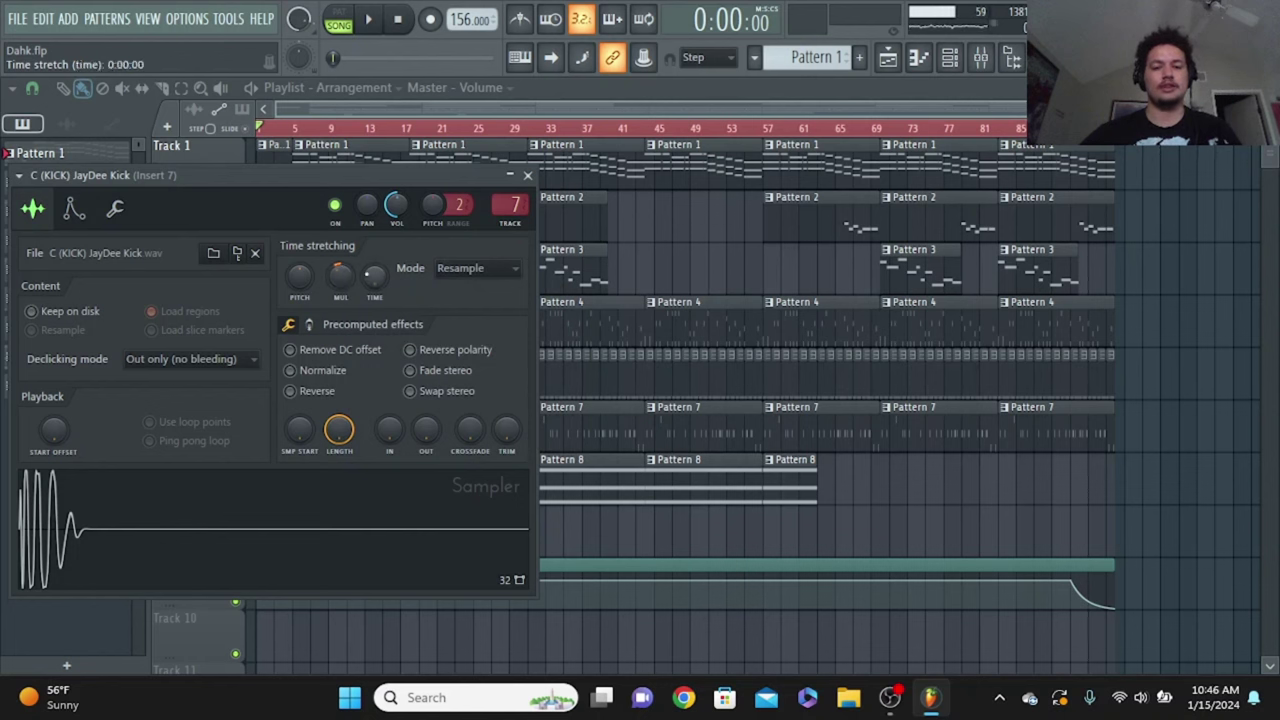
Reset the kick's time-stretch multiplier to 100% and set its stretching mode to Stretch
{"action": "right_click", "coordinate": [340, 276]}
{"action": "left_click", "coordinate": [345, 296]}
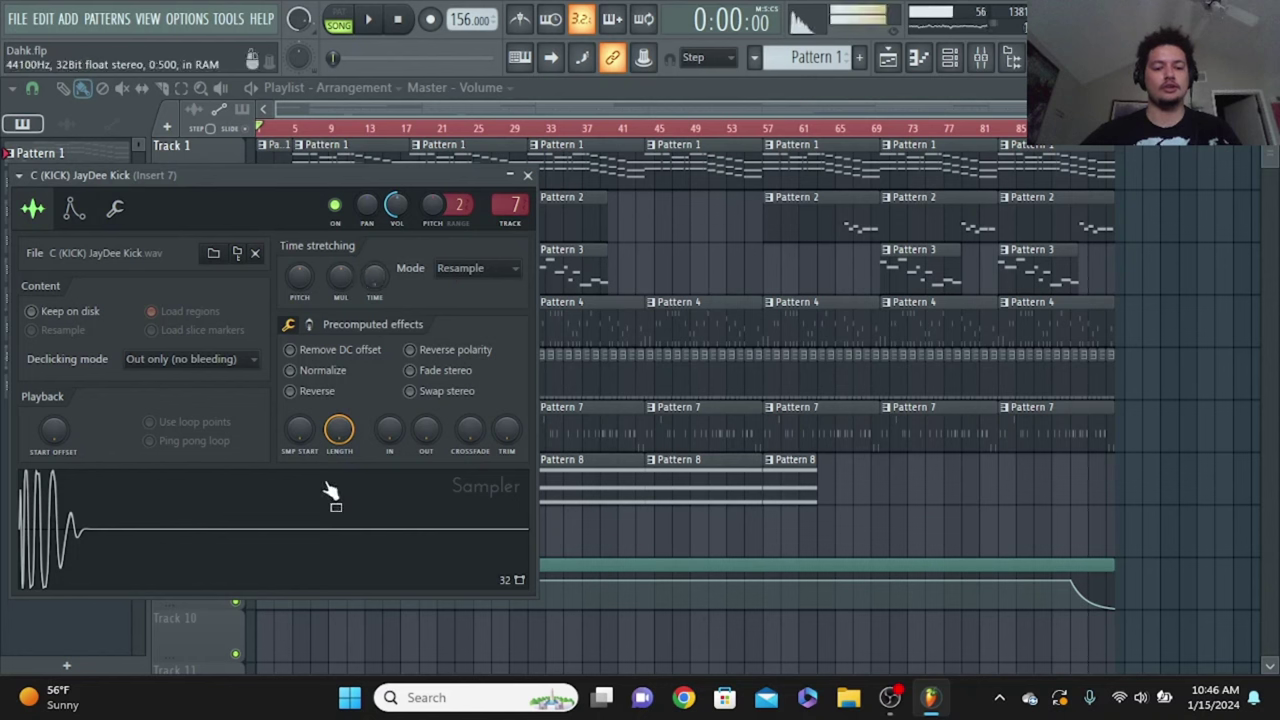
{"action": "left_click", "coordinate": [465, 268]}
{"action": "left_click", "coordinate": [449, 316]}
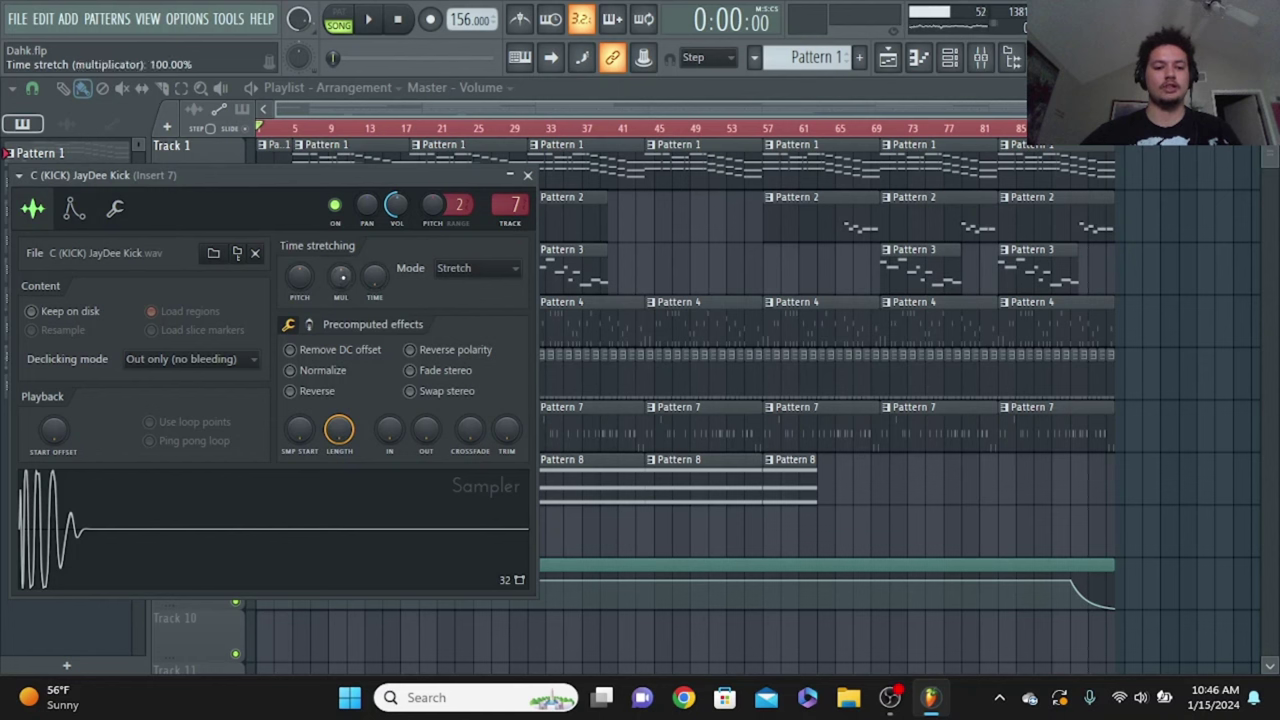
Lower the kick's time-stretch multiplier slightly, try the Generic (bleeding) declicking mode, and return to Out only (no bleeding)
{"action": "left_click_drag", "start_coordinate": [340, 275], "coordinate": [340, 282]}
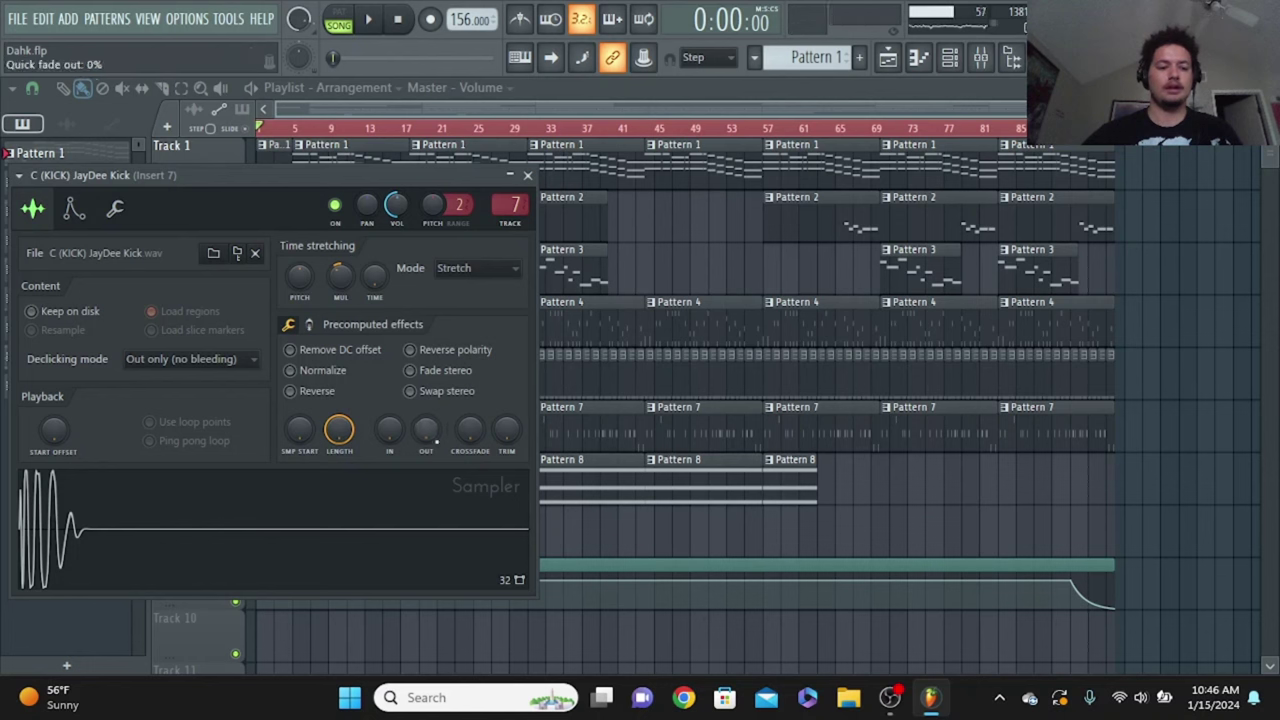
{"action": "left_click", "coordinate": [185, 358]}
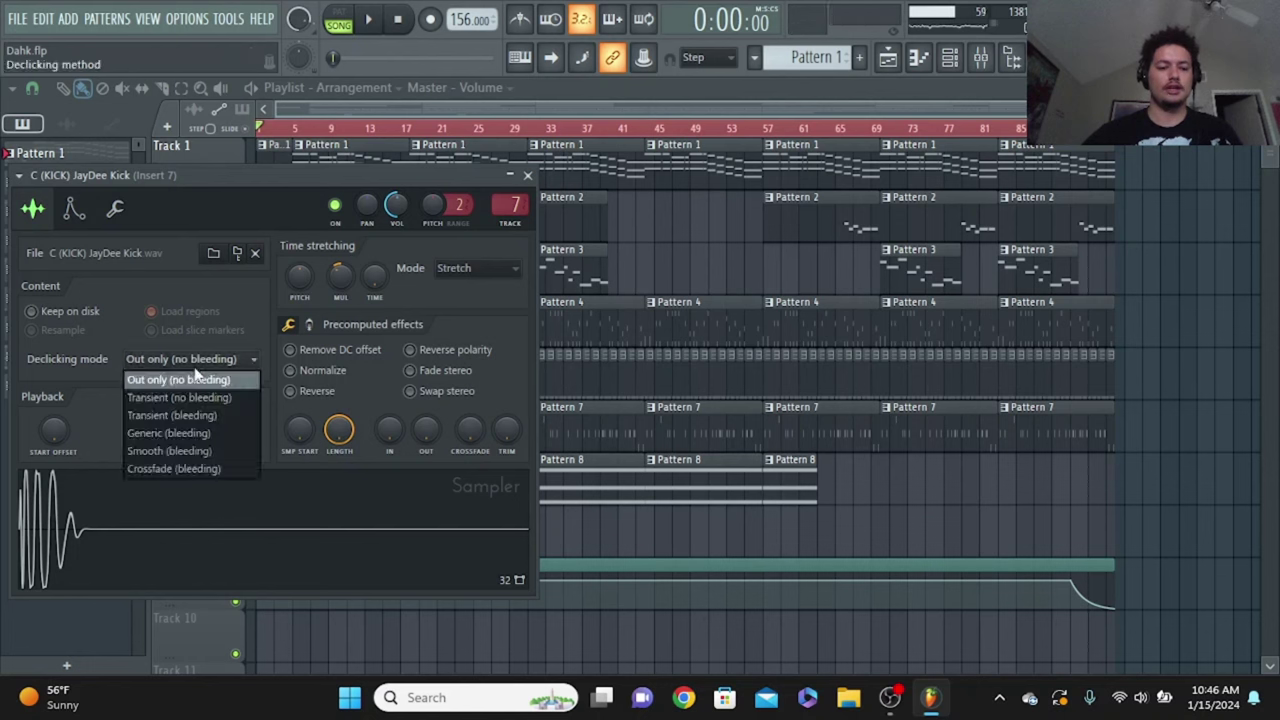
{"action": "left_click", "coordinate": [184, 434]}
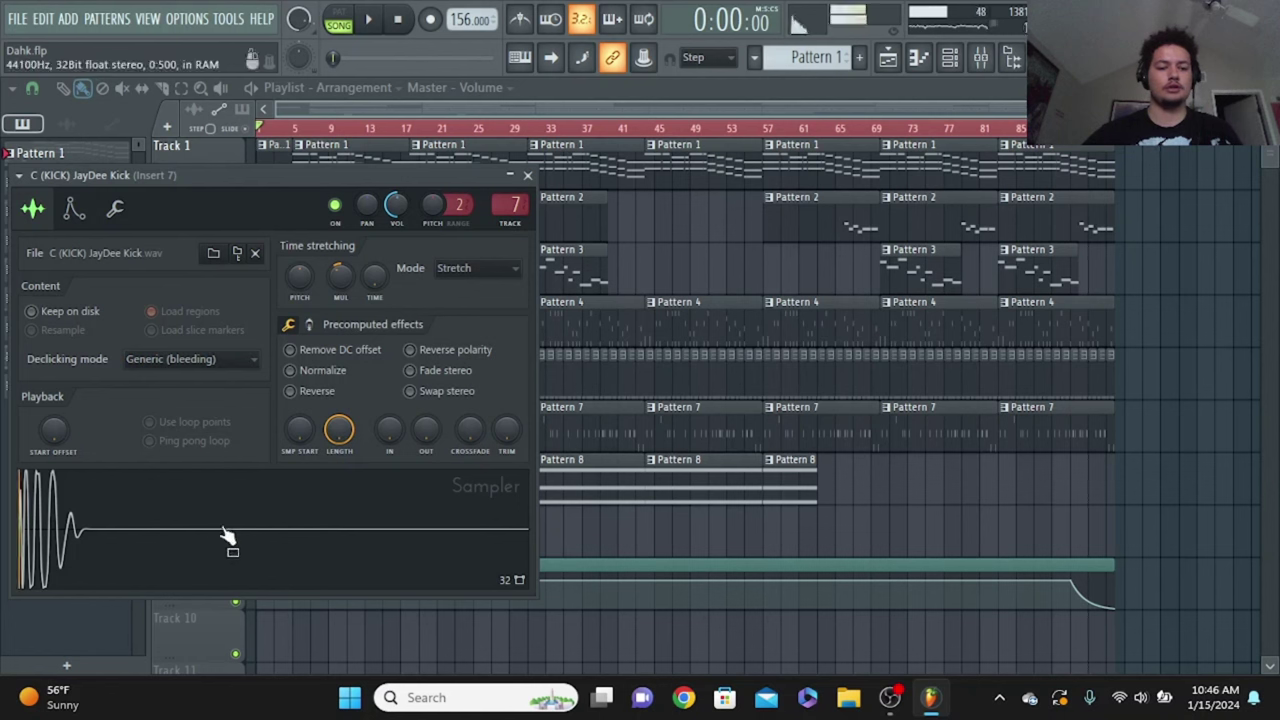
{"action": "left_click", "coordinate": [190, 359]}
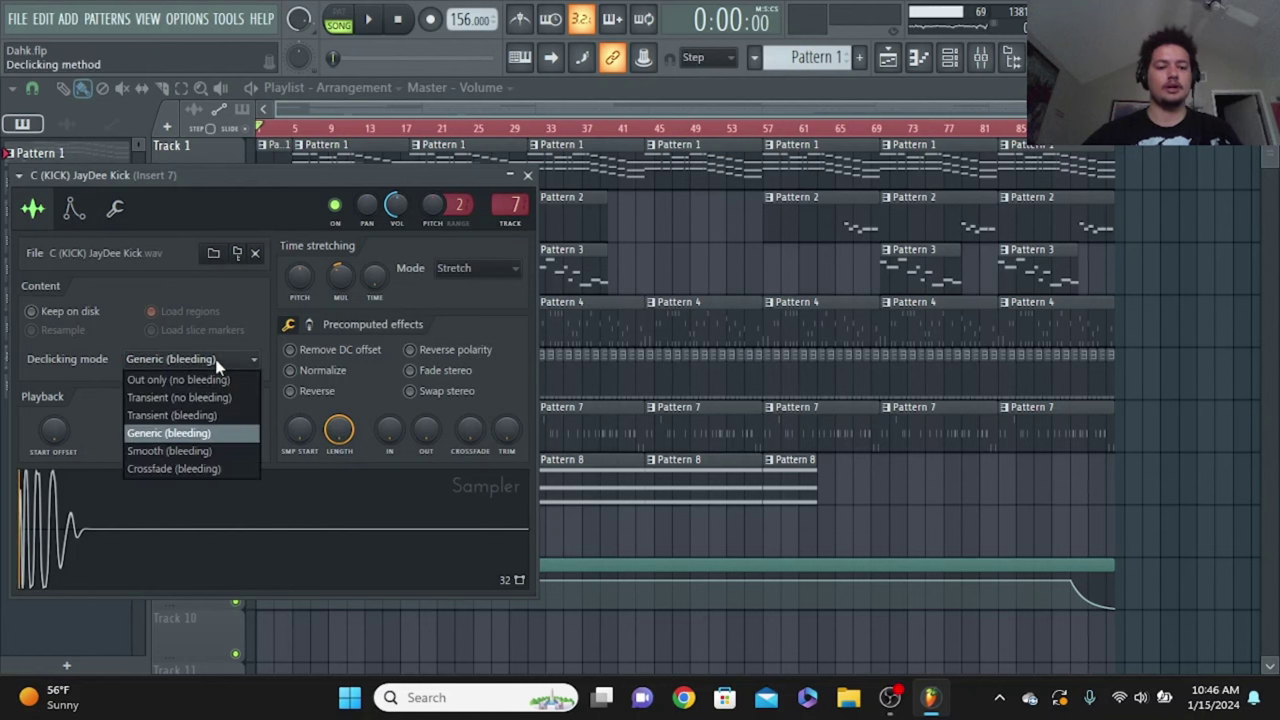
{"action": "left_click", "coordinate": [206, 377]}
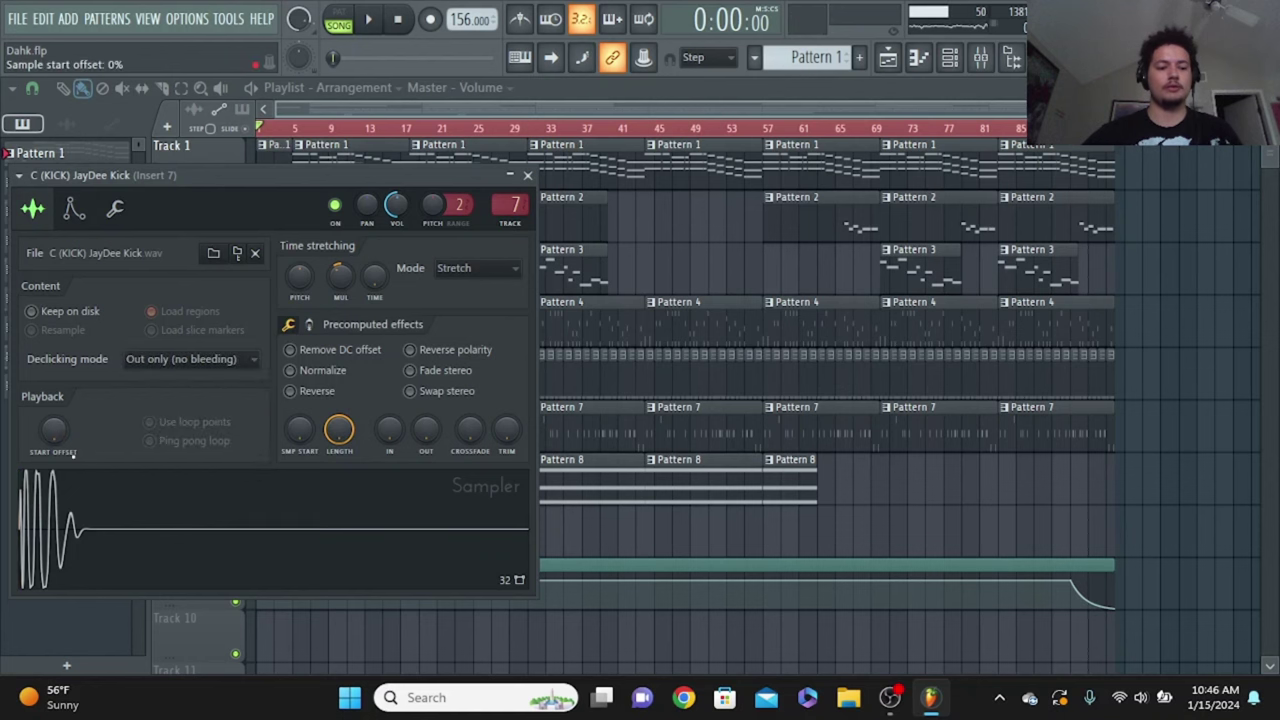
Reopen the kick's sampler settings without the channel rack and try higher and lower time-stretch multiplier amounts, ending slightly reduced
{"action": "left_click", "coordinate": [527, 175]}
{"action": "left_click", "coordinate": [951, 57]}
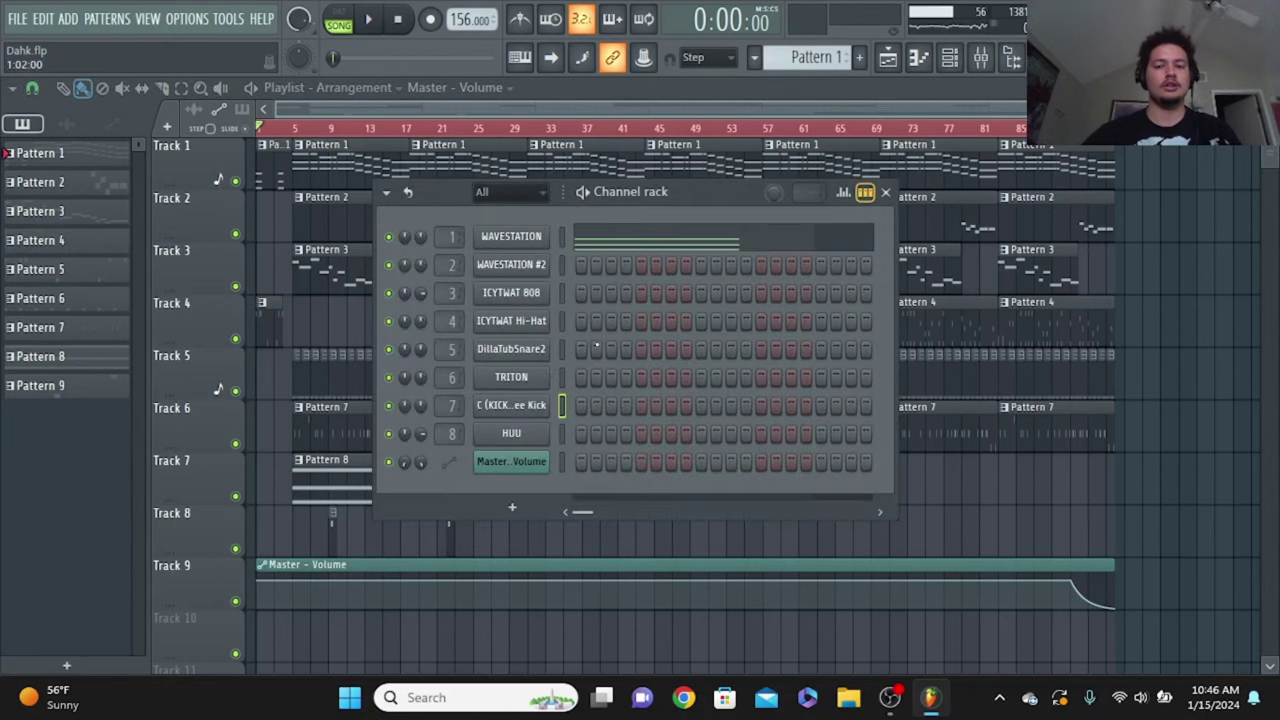
{"action": "left_click", "coordinate": [535, 412]}
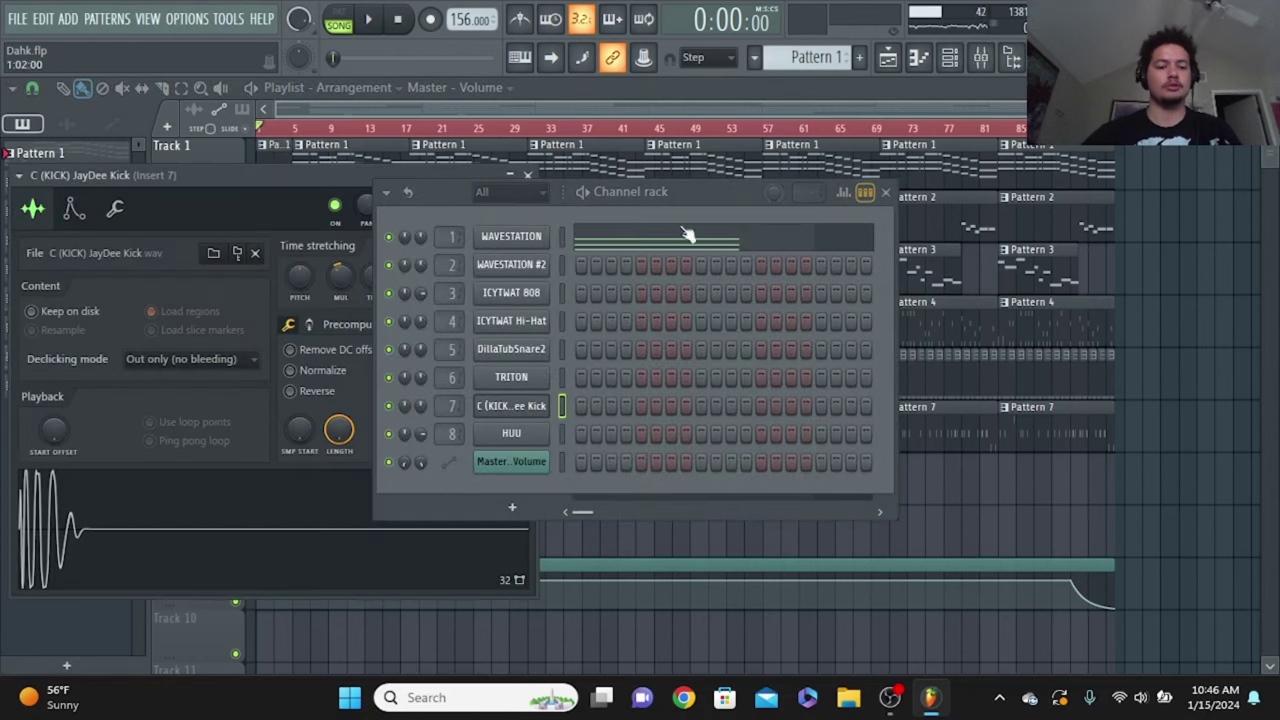
{"action": "left_click", "coordinate": [885, 191]}
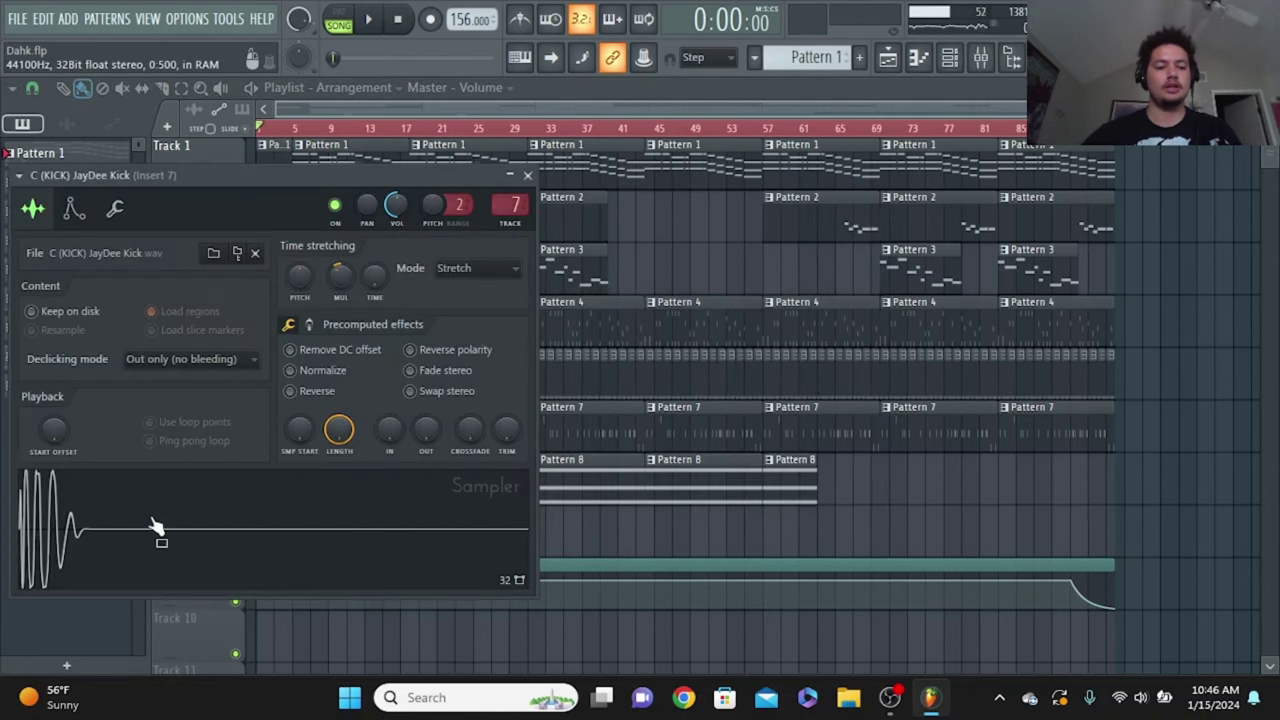
{"action": "left_click_drag", "start_coordinate": [340, 275], "coordinate": [340, 268]}
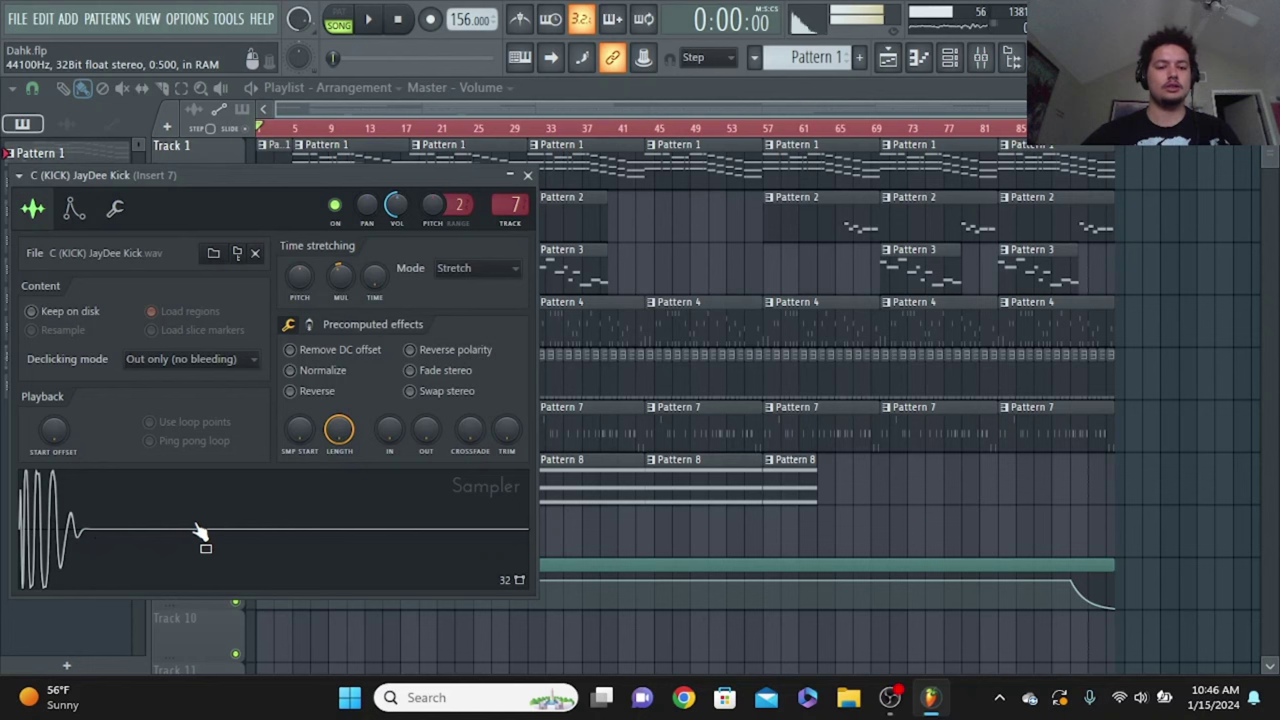
{"action": "left_click_drag", "start_coordinate": [340, 275], "coordinate": [340, 262]}
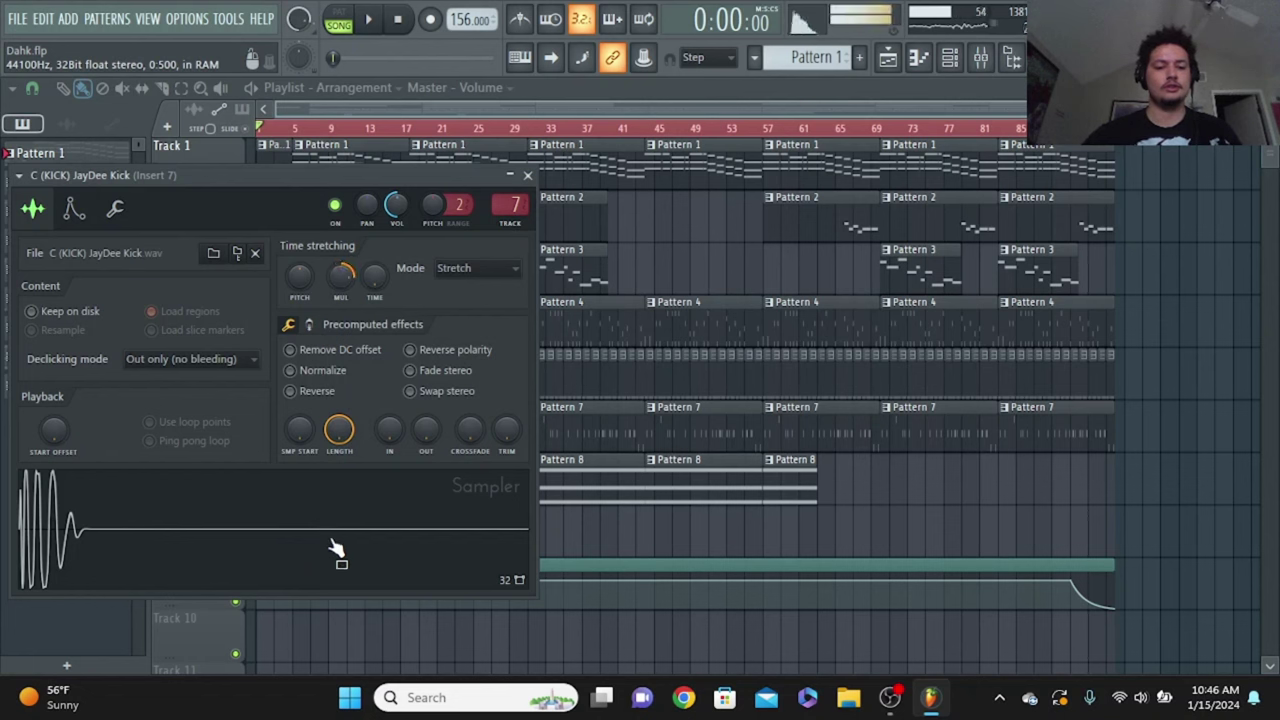
{"action": "scroll", "coordinate": [340, 276], "scroll_direction": "up", "scroll_amount": 3}
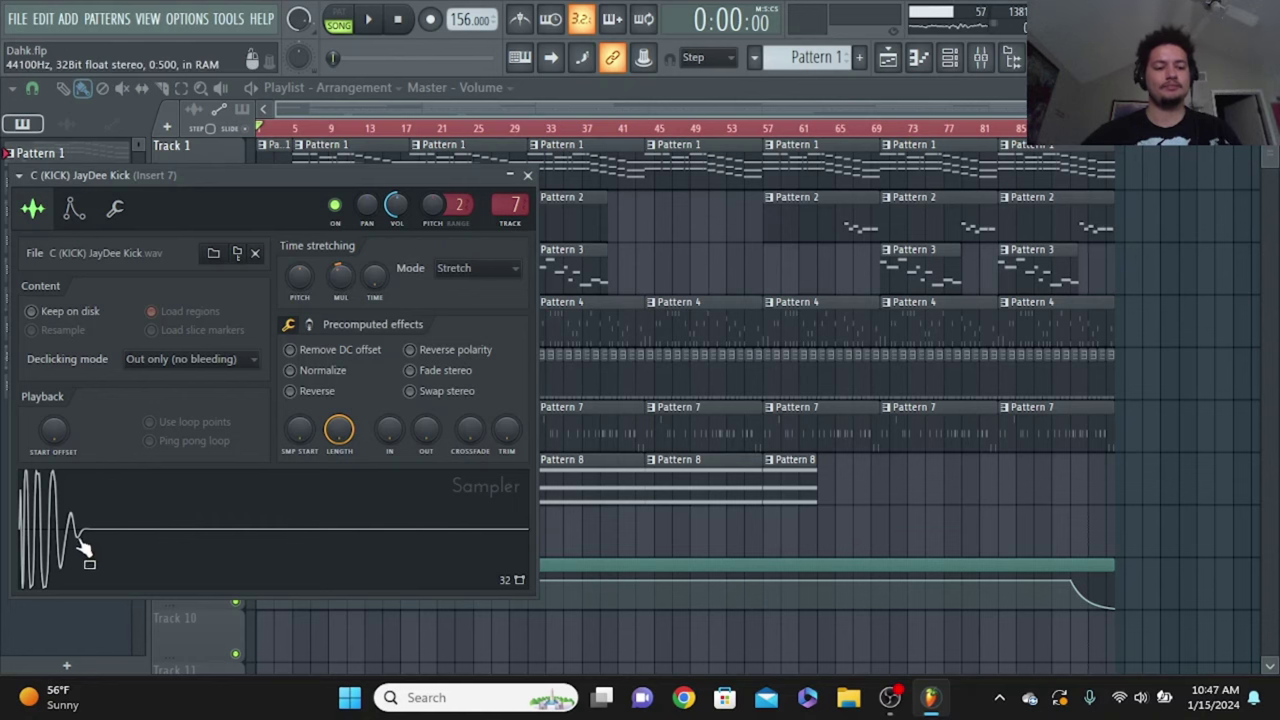
Open the DillaTubSnare2 channel's sample settings in place of the kick's, moving the window up so it is fully visible
{"action": "left_click", "coordinate": [528, 176]}
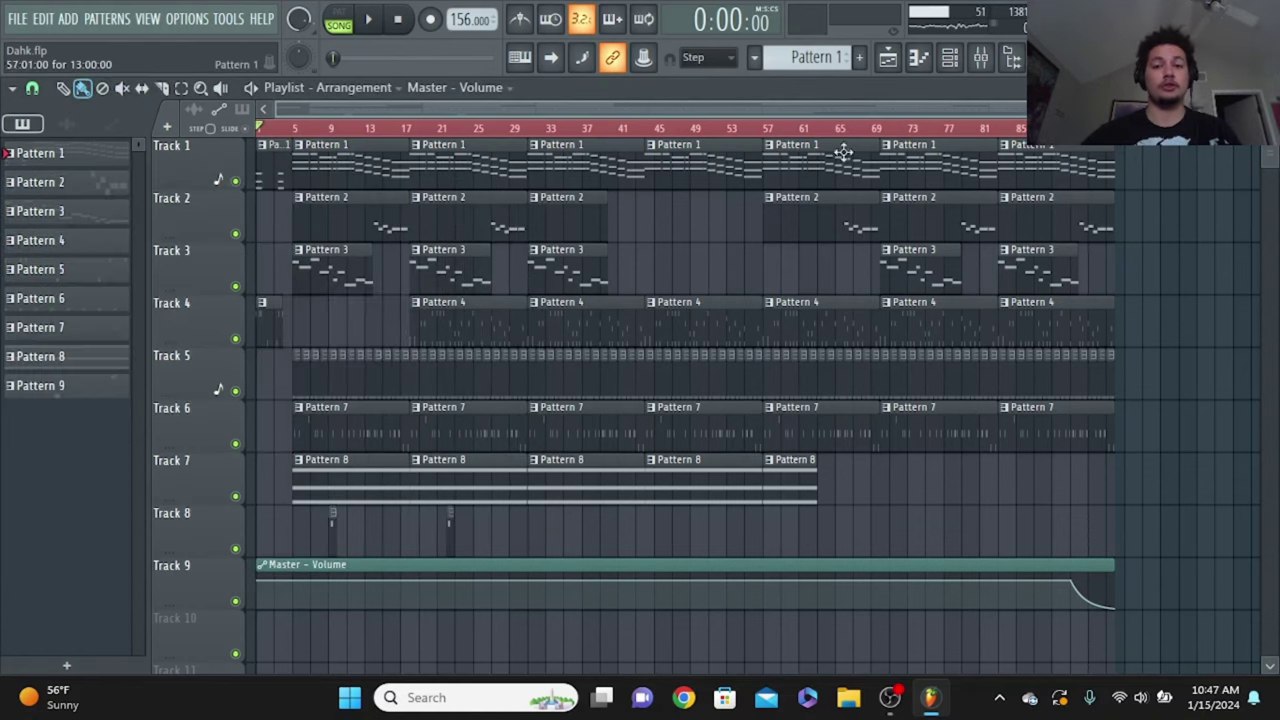
{"action": "left_click", "coordinate": [949, 57]}
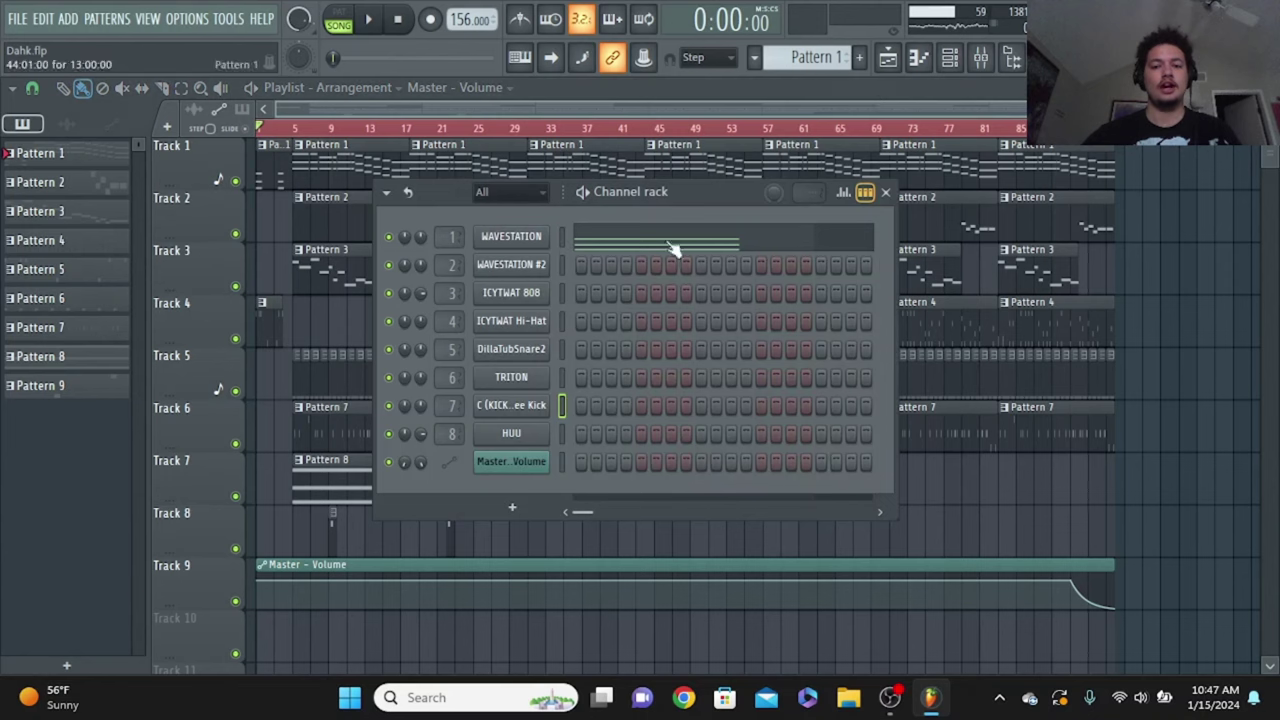
{"action": "left_click", "coordinate": [549, 346]}
{"action": "left_click", "coordinate": [885, 191]}
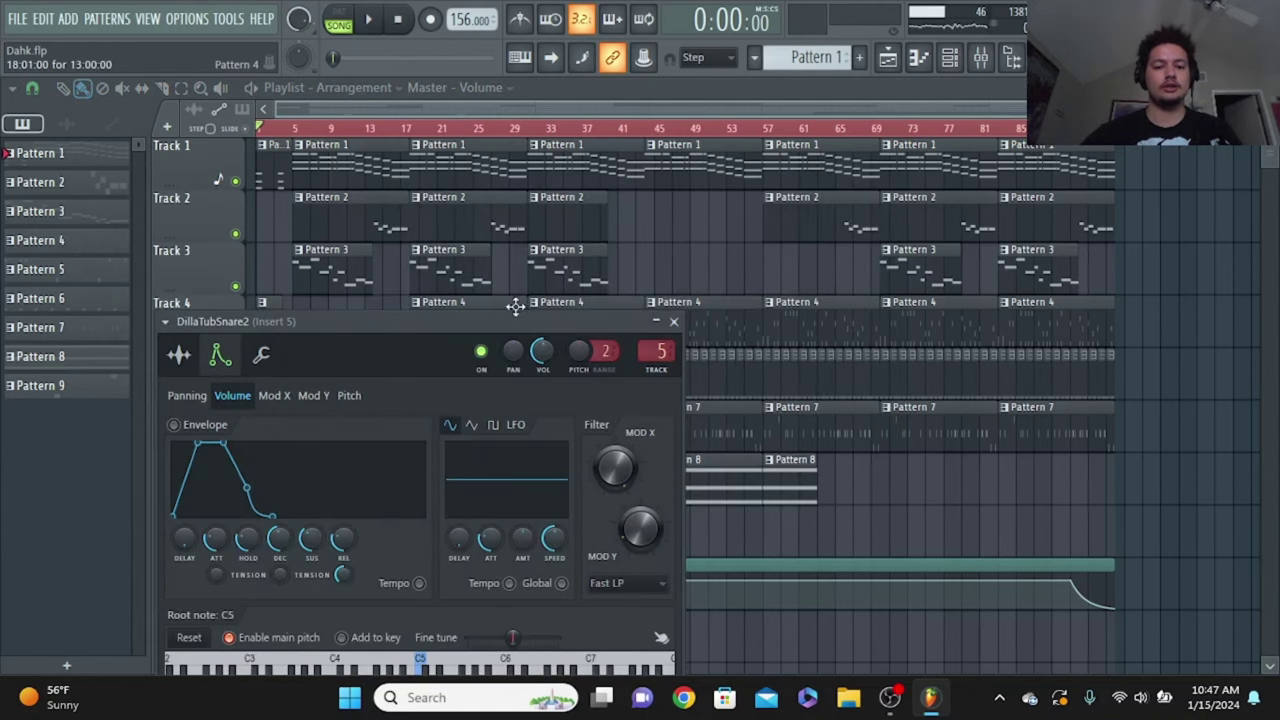
{"action": "left_click_drag", "start_coordinate": [515, 321], "coordinate": [519, 174]}
{"action": "left_click", "coordinate": [183, 226]}
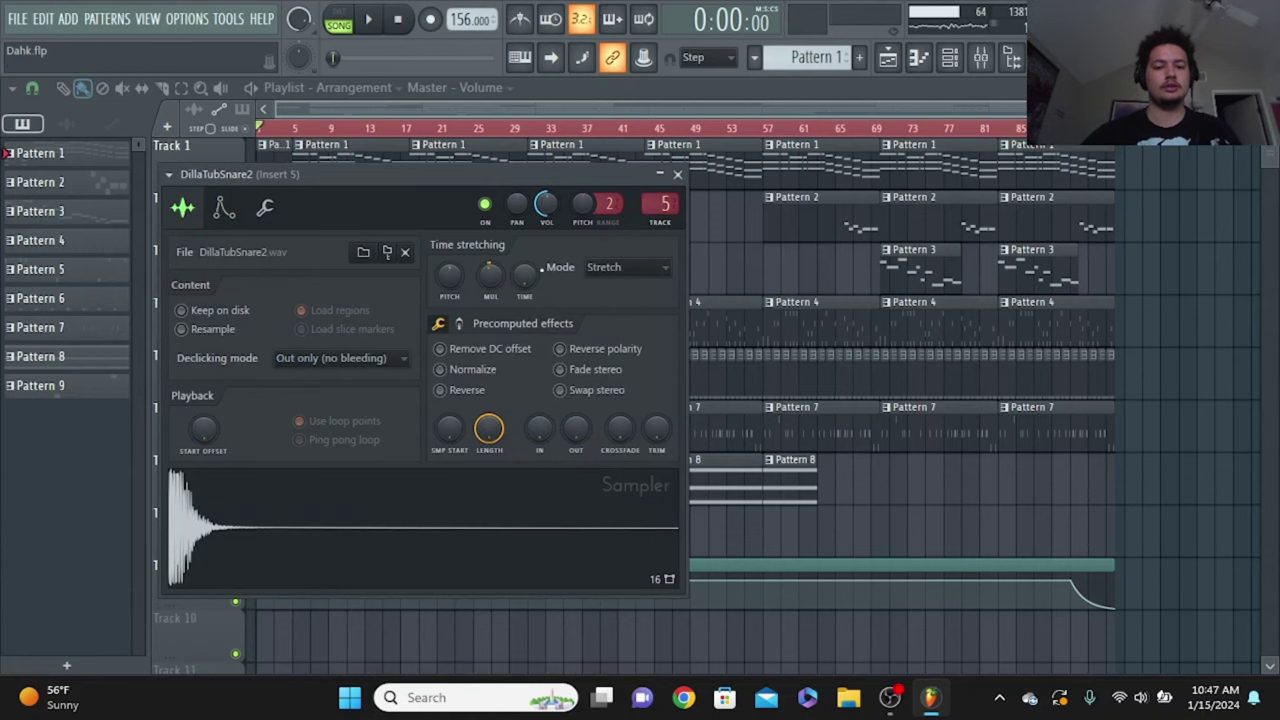
Close the snare settings and examine the effect chain on the Master mixer track
{"action": "left_click", "coordinate": [677, 174]}
{"action": "left_click", "coordinate": [950, 60]}
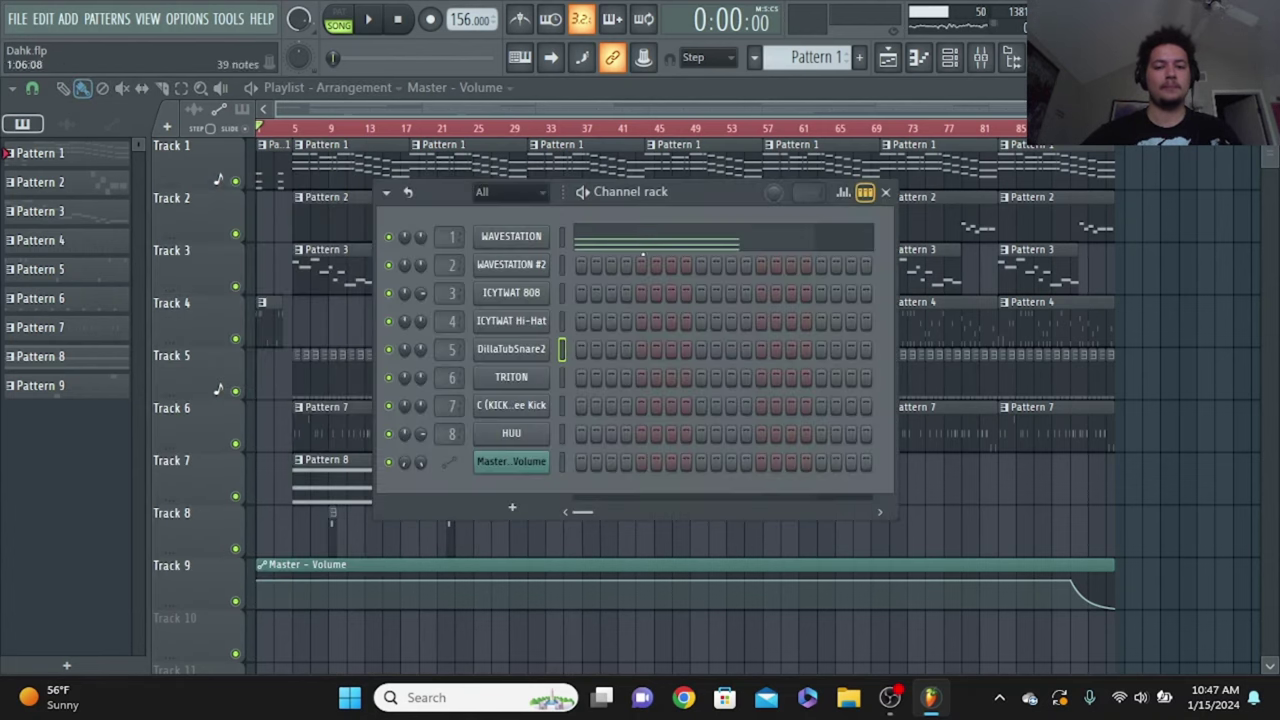
{"action": "left_click", "coordinate": [885, 191]}
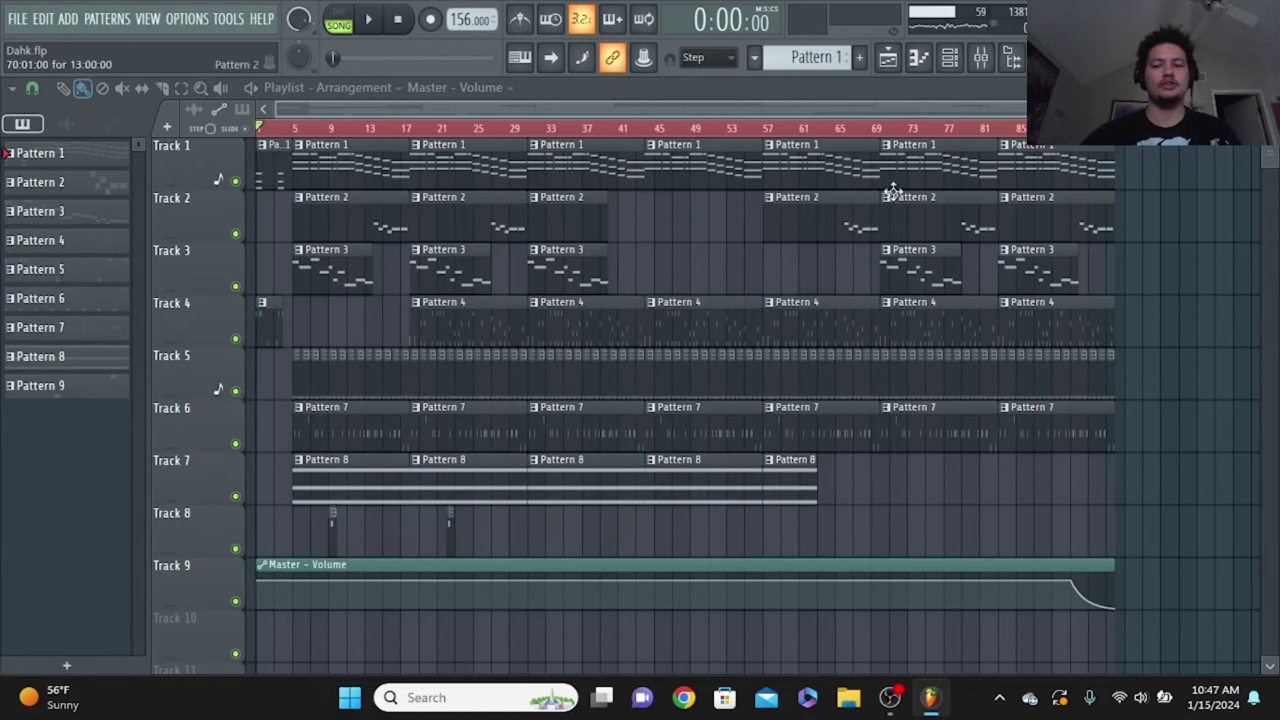
{"action": "left_click", "coordinate": [981, 57]}
{"action": "left_click", "coordinate": [297, 249]}
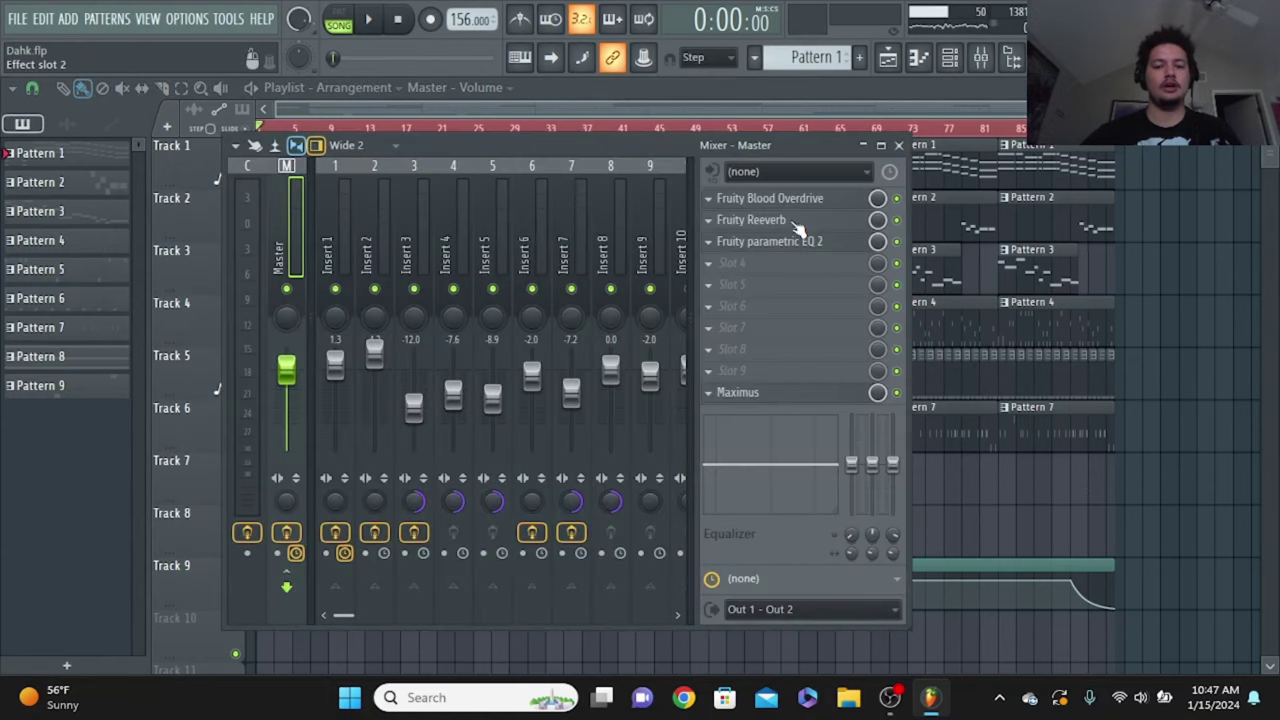
{"action": "left_click", "coordinate": [905, 146]}
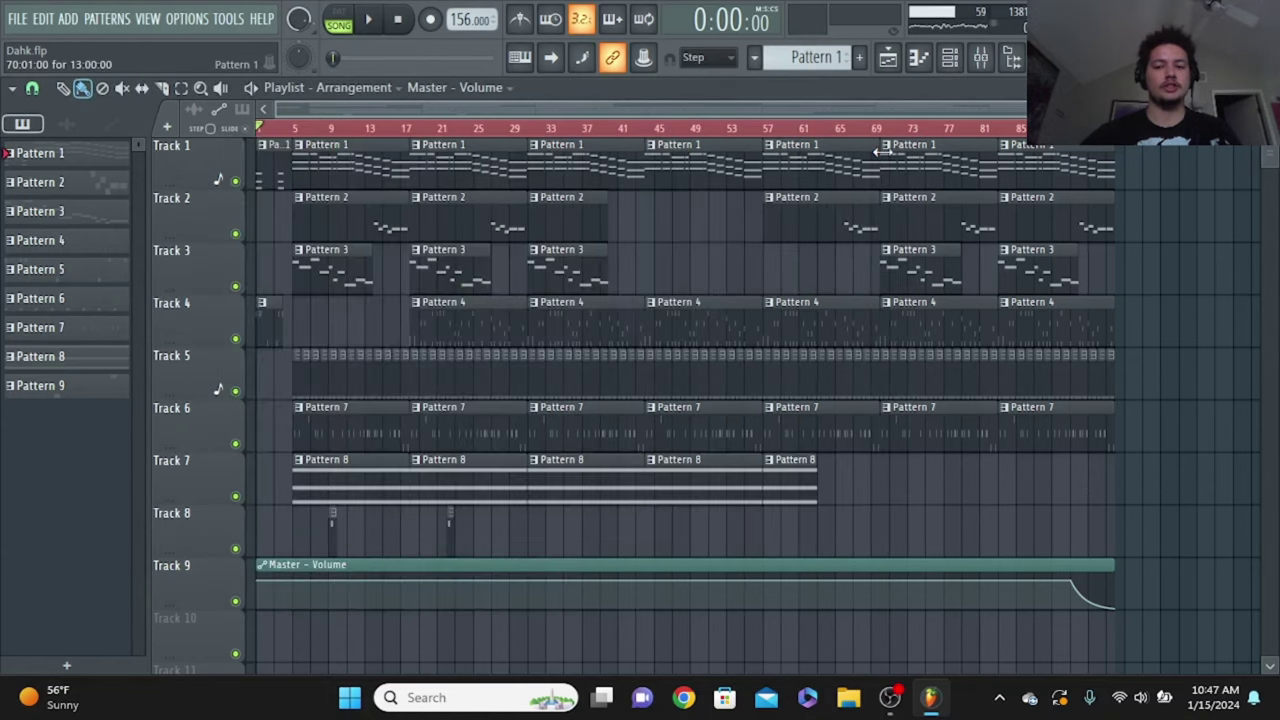
Open the ICYTWAT 808 channel's sampler settings and close the channel rack
{"action": "left_click", "coordinate": [950, 57]}
{"action": "left_click", "coordinate": [511, 293]}
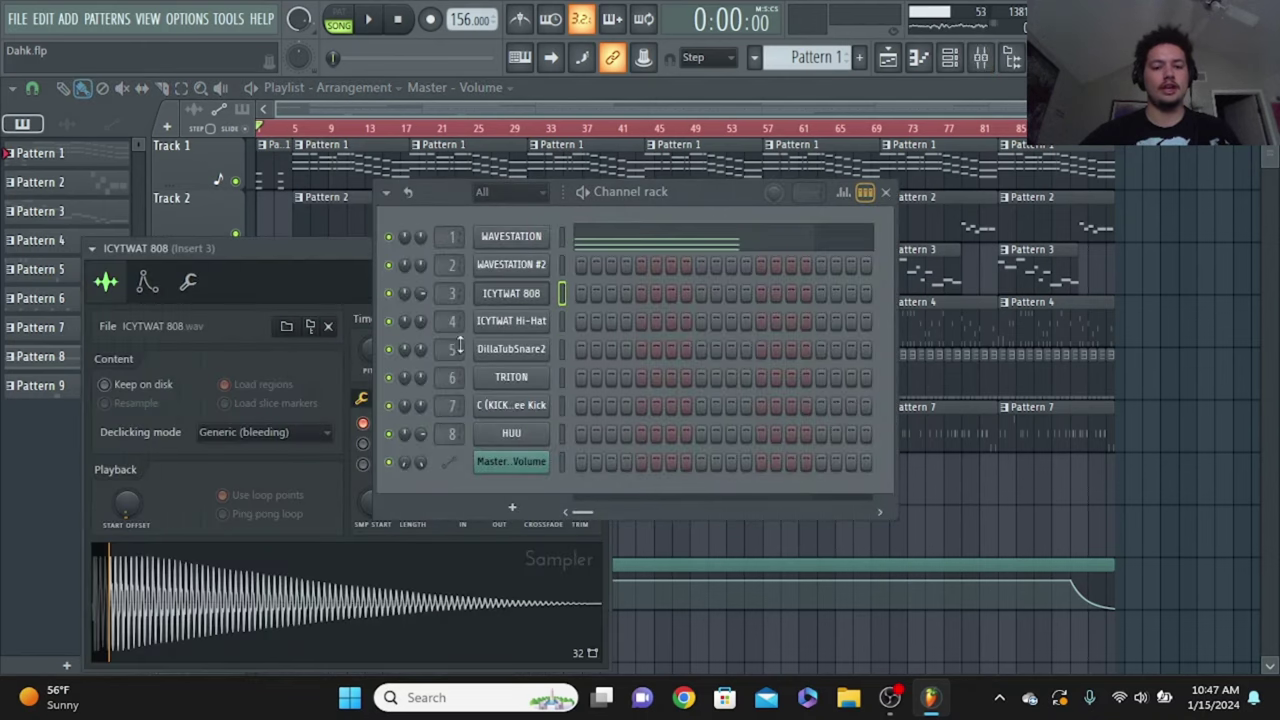
{"action": "left_click", "coordinate": [885, 192]}
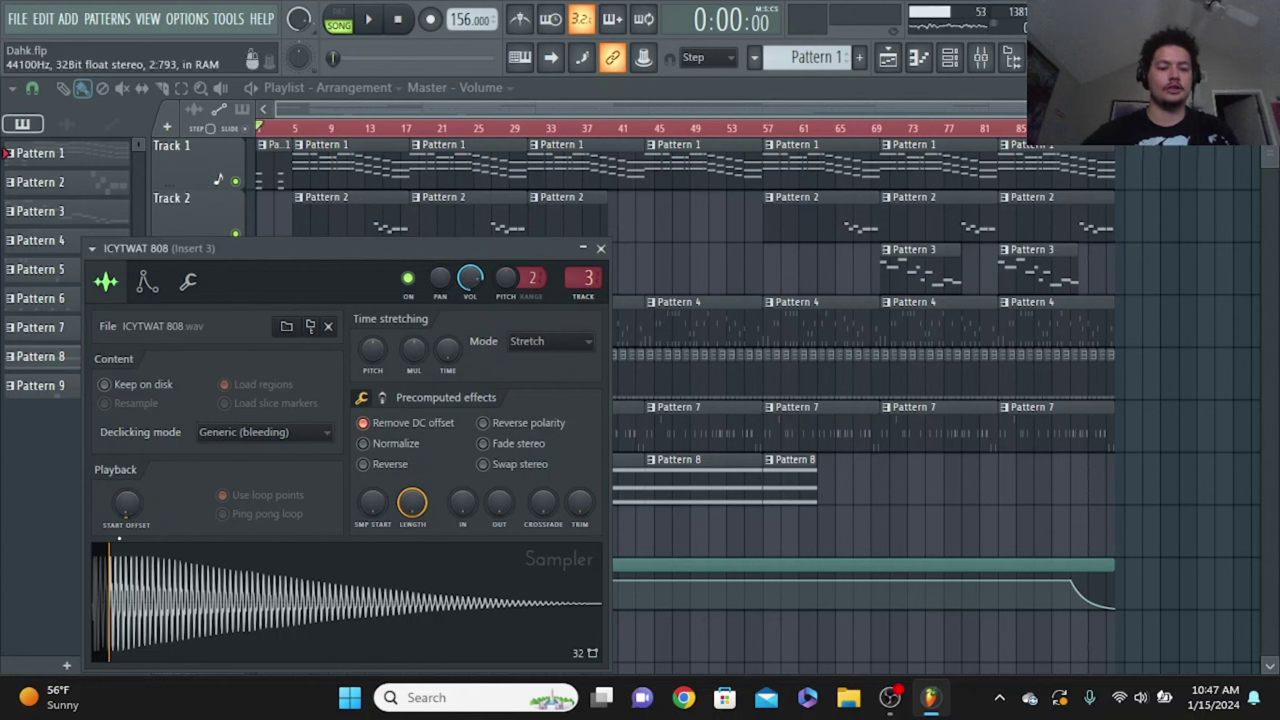
Reset the 808's sample start offset to the beginning, and raise it to skip the first part of the waveform
{"action": "left_click_drag", "start_coordinate": [100, 615], "coordinate": [92, 615]}
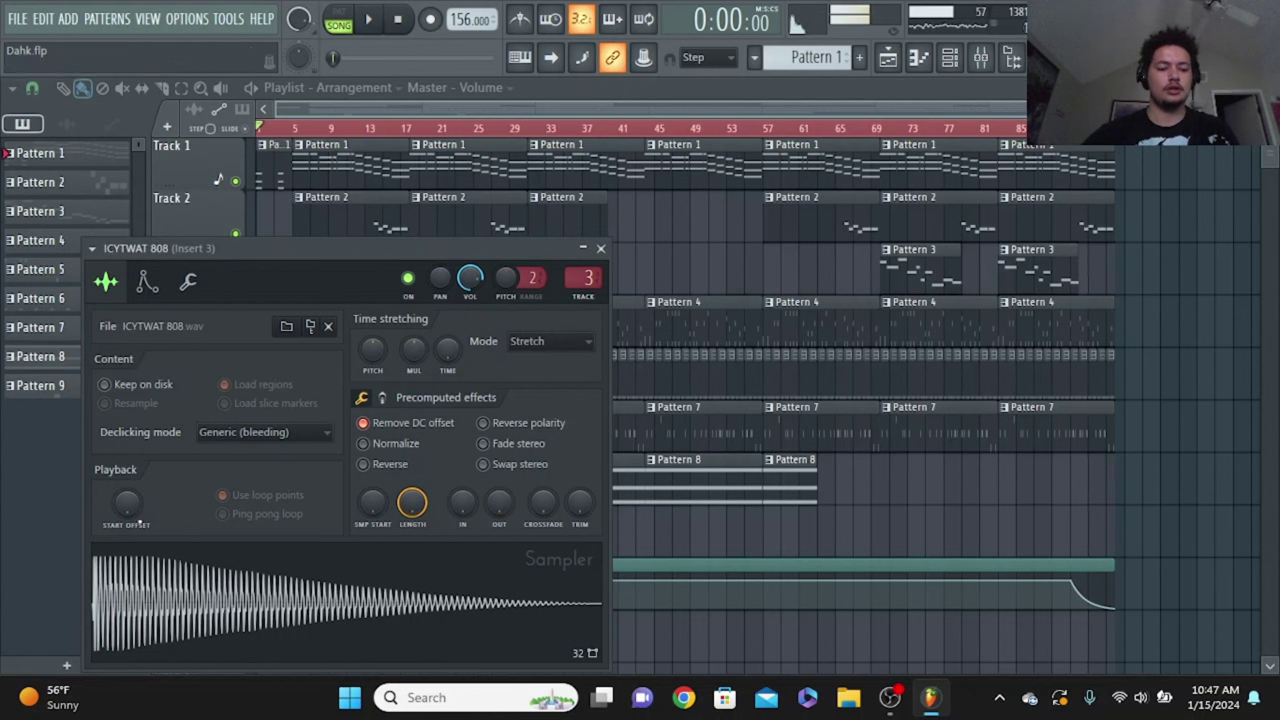
{"action": "left_click", "coordinate": [251, 438]}
{"action": "left_click", "coordinate": [230, 506]}
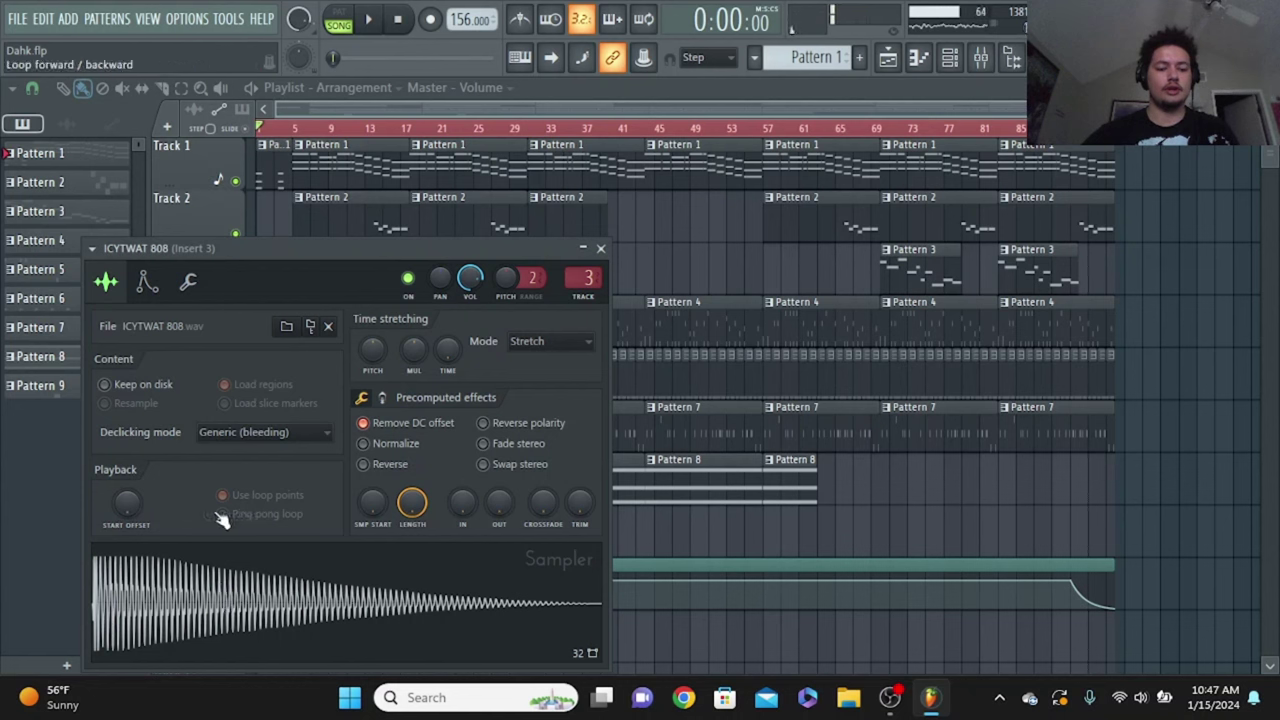
{"action": "left_click_drag", "start_coordinate": [126, 505], "coordinate": [126, 490]}
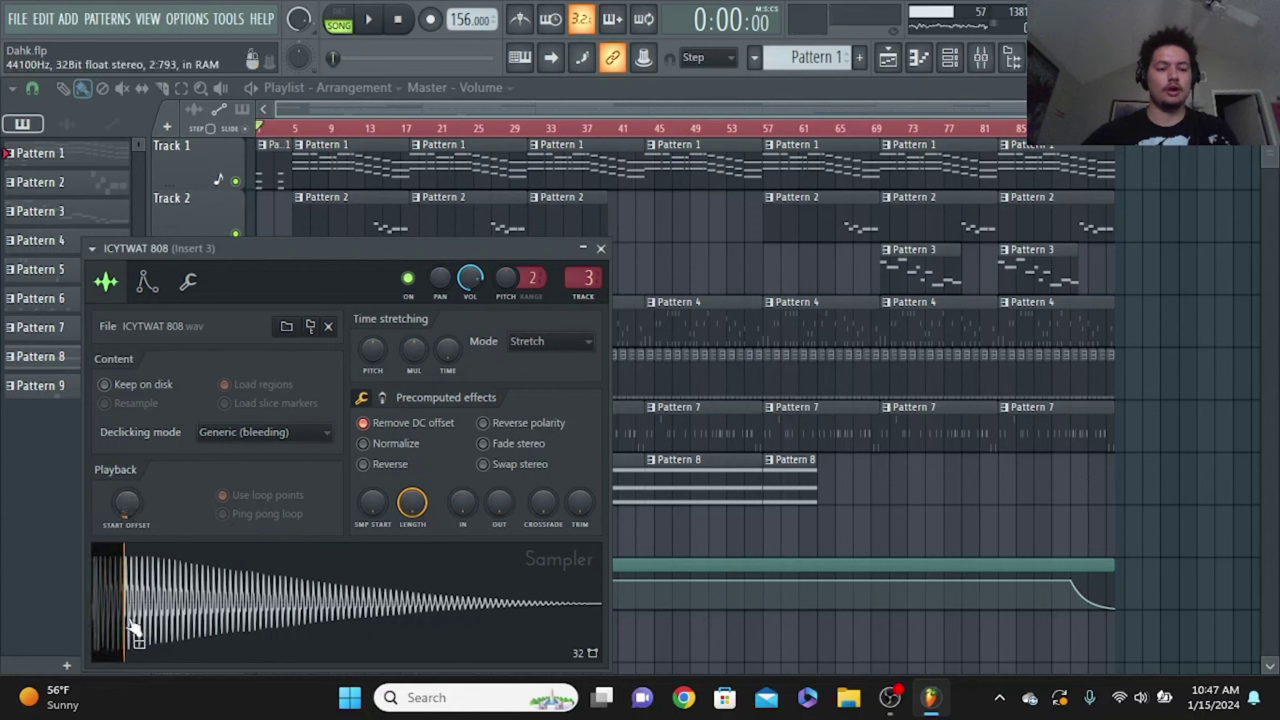
Audition the 808 with its time-stretch multiplier lowered to 32.66%, and restore the multiplier to its default
{"action": "left_click", "coordinate": [263, 603]}
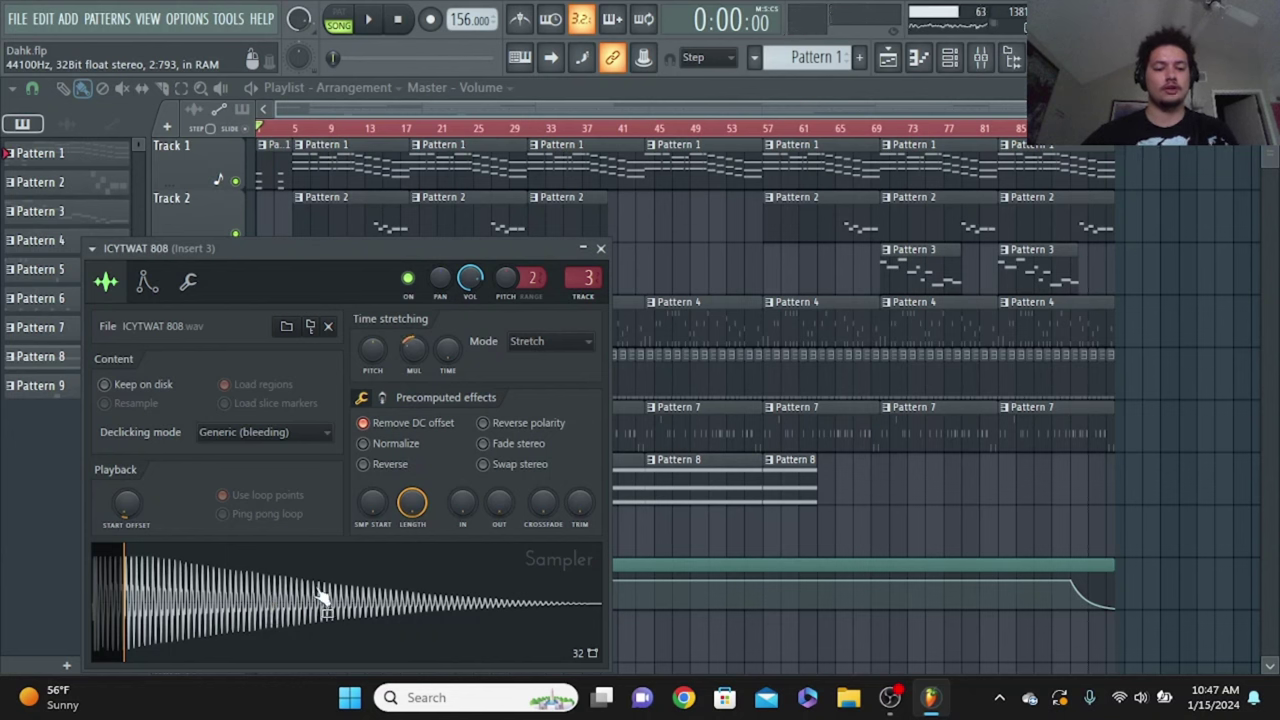
{"action": "left_click_drag", "start_coordinate": [411, 347], "coordinate": [411, 402]}
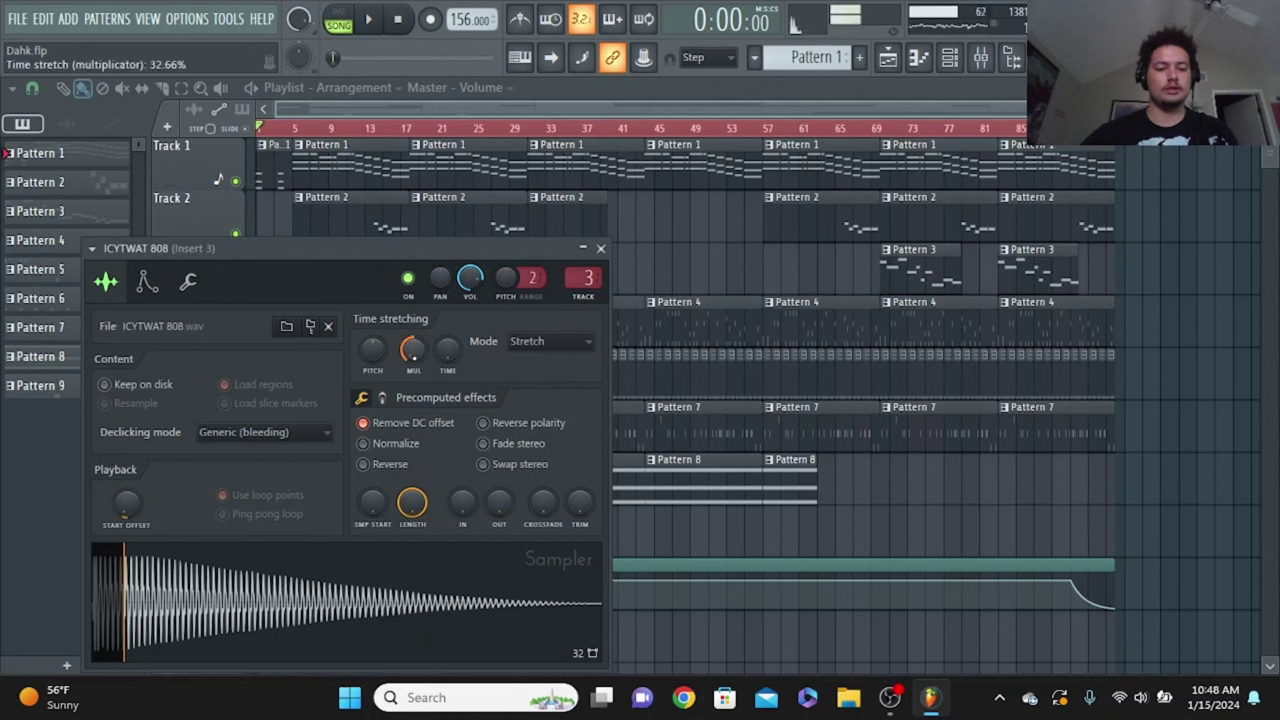
{"action": "left_click_drag", "start_coordinate": [412, 348], "coordinate": [412, 338]}
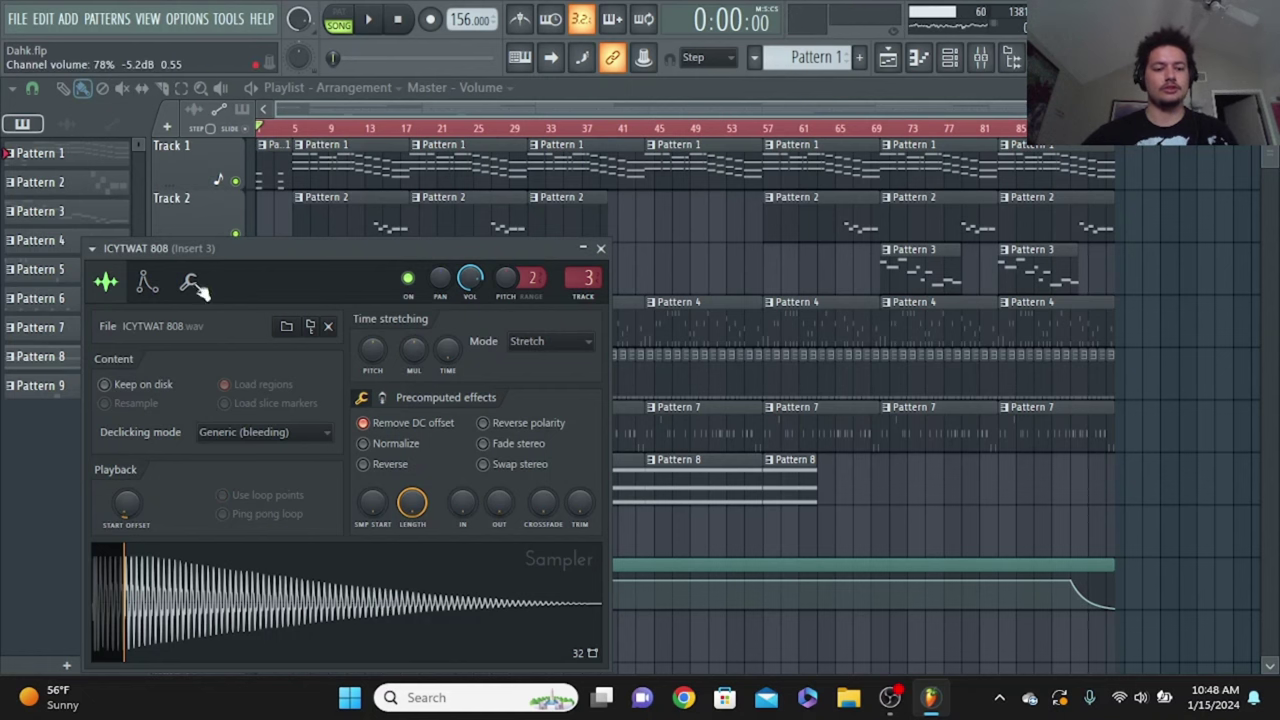
Open the ICYTWAT Hi-Hat channel's sample settings in place of the 808's, leaving the channel rack closed
{"action": "left_click", "coordinate": [600, 248]}
{"action": "left_click", "coordinate": [951, 57]}
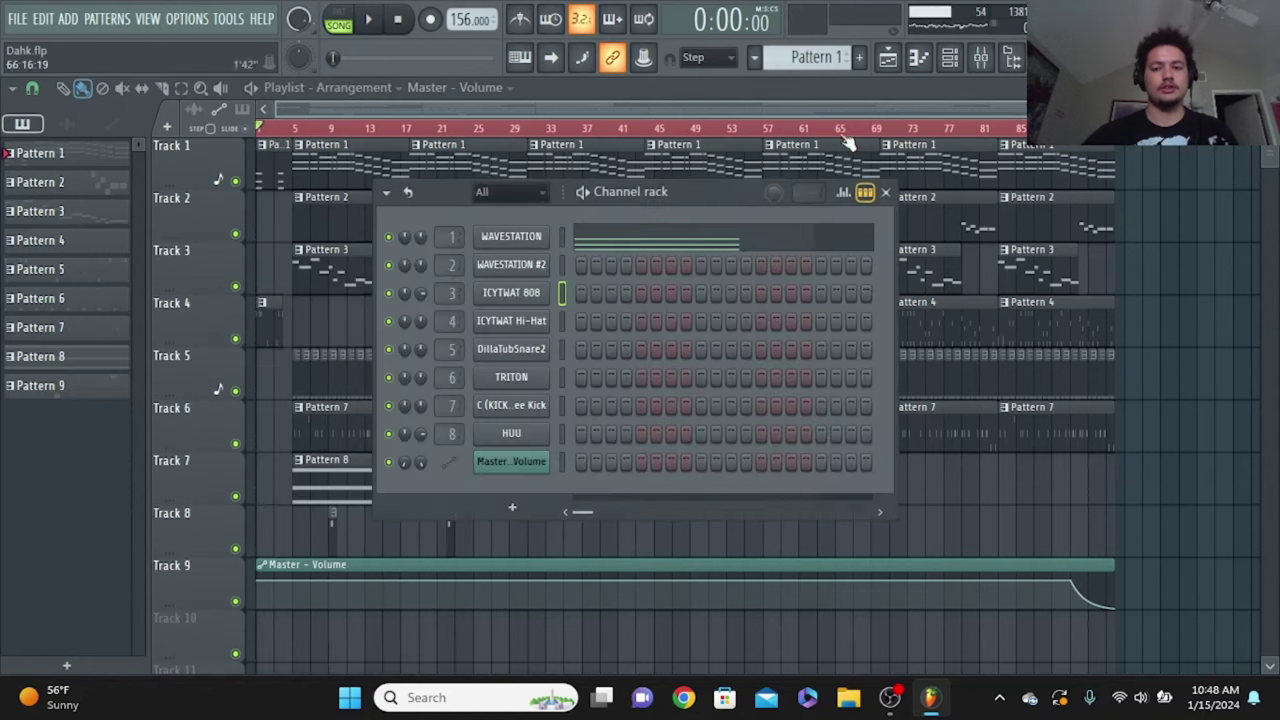
{"action": "left_click", "coordinate": [534, 322]}
{"action": "left_click", "coordinate": [885, 192]}
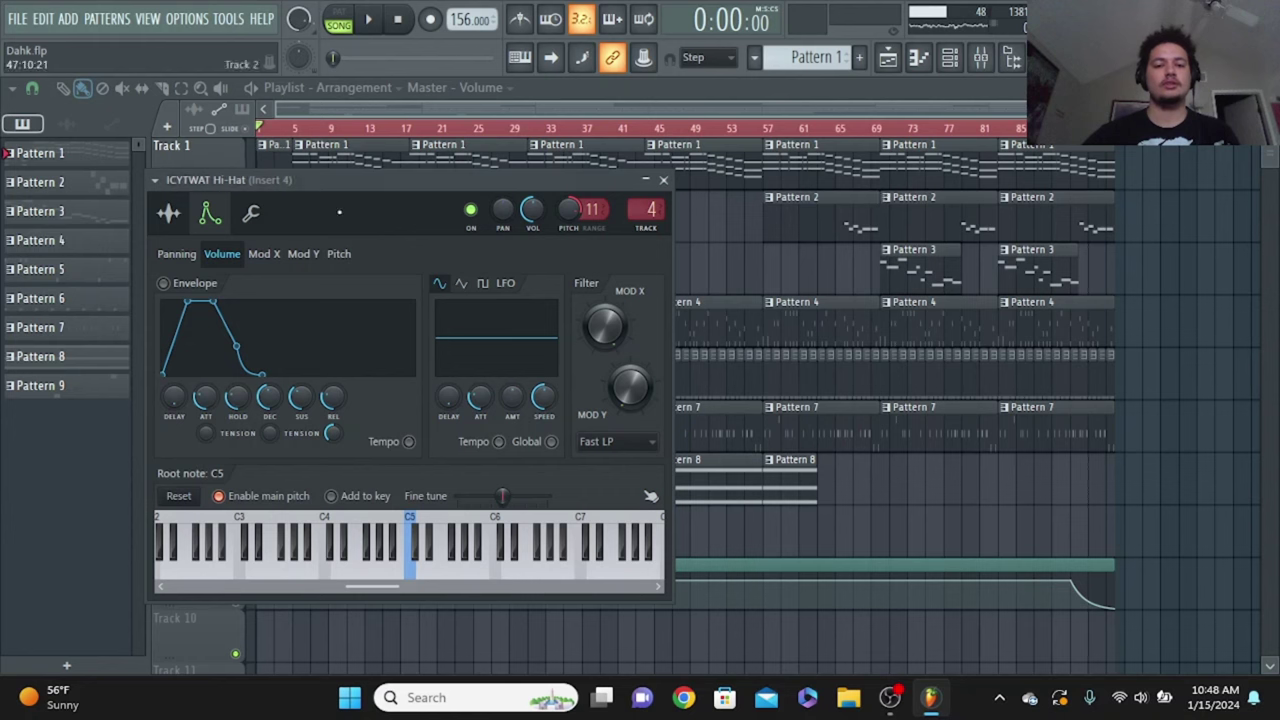
{"action": "left_click", "coordinate": [172, 215]}
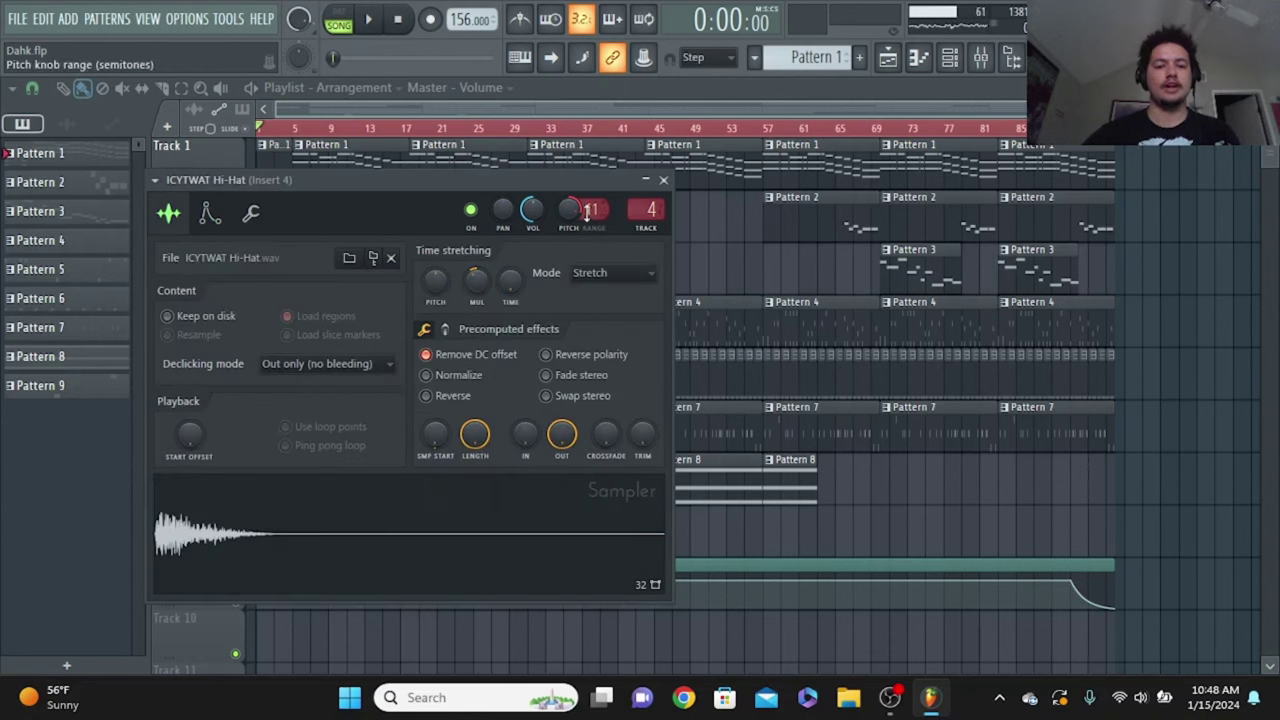
Check the hi-hat's pitch control and try longer and shorter time-stretch multiplier amounts, ending slightly reduced
{"action": "left_click_drag", "start_coordinate": [569, 208], "coordinate": [569, 190]}
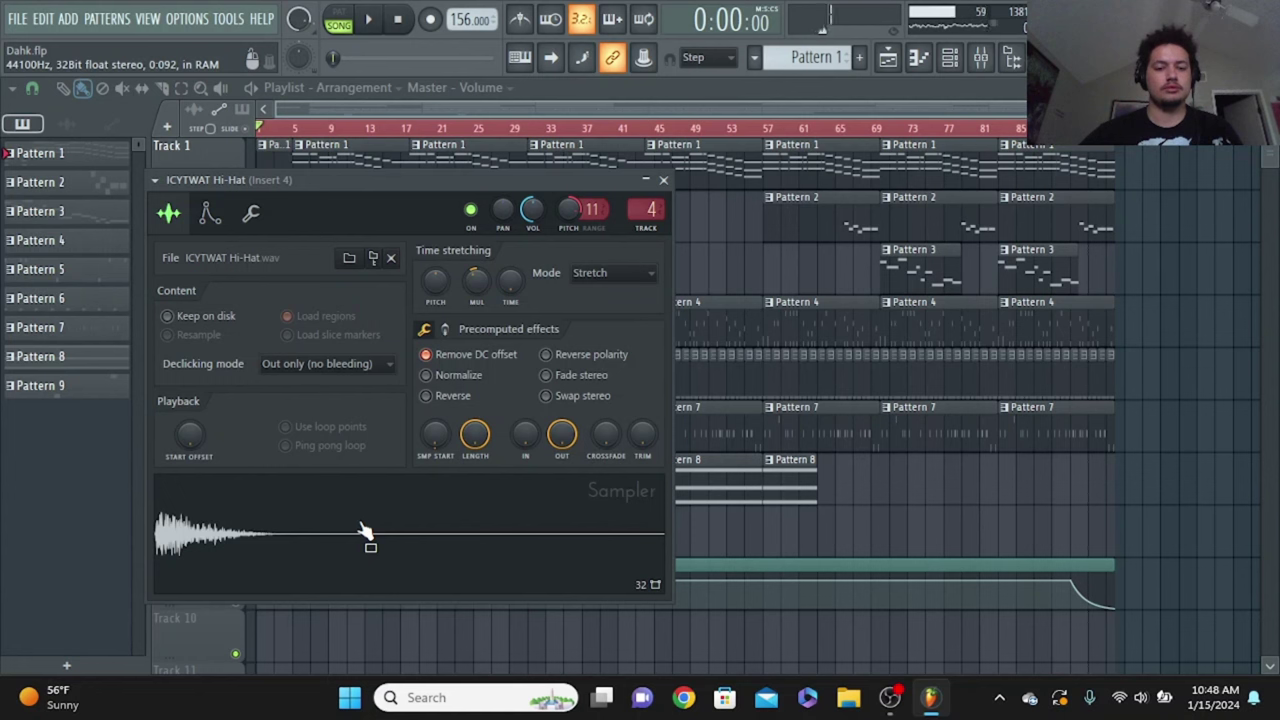
{"action": "left_click_drag", "start_coordinate": [476, 281], "coordinate": [476, 281]}
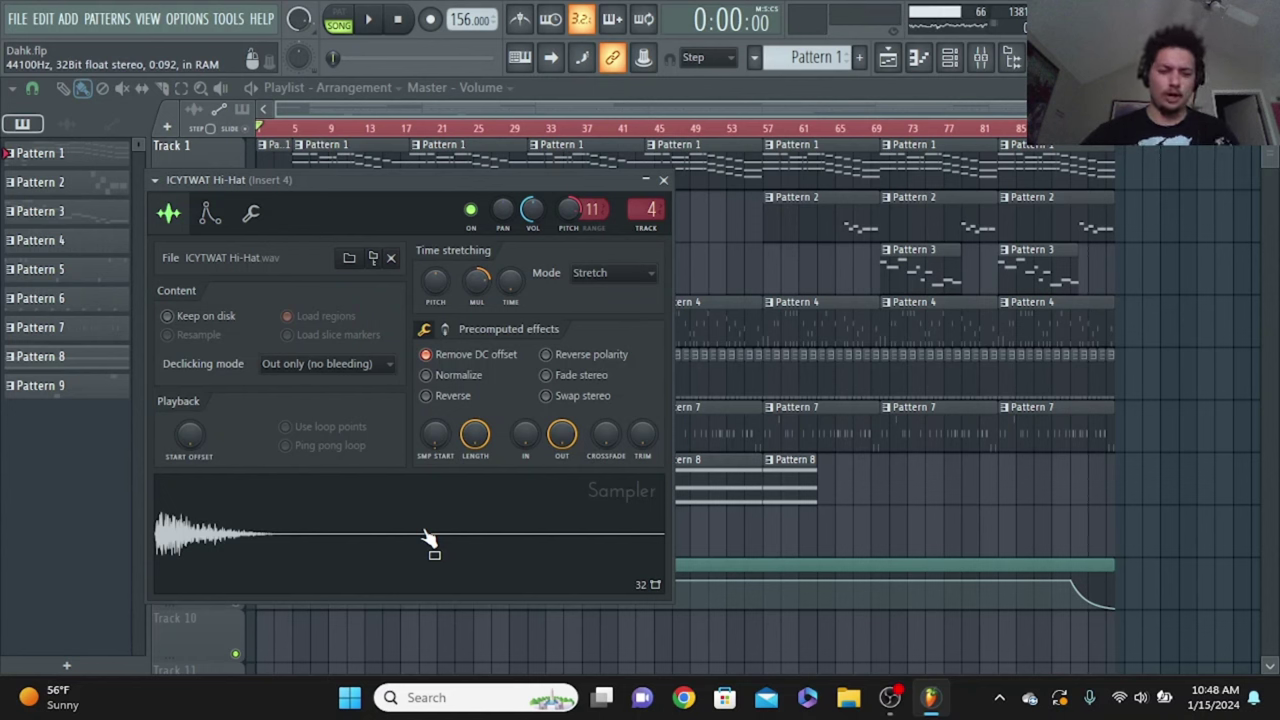
{"action": "left_click_drag", "start_coordinate": [476, 281], "coordinate": [476, 281]}
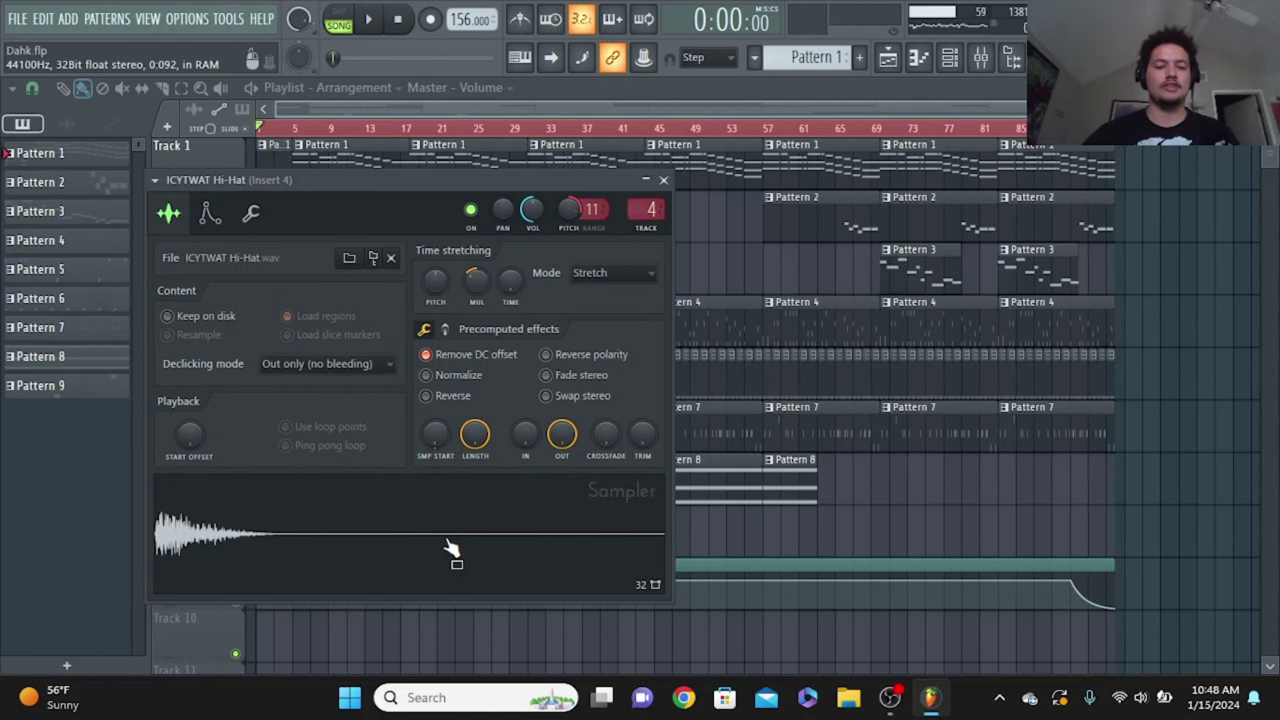
Close the hi-hat settings and bring back the DillaTubSnare2 sampler without the channel rack
{"action": "left_click", "coordinate": [663, 181]}
{"action": "left_click", "coordinate": [950, 57]}
{"action": "left_click", "coordinate": [512, 350]}
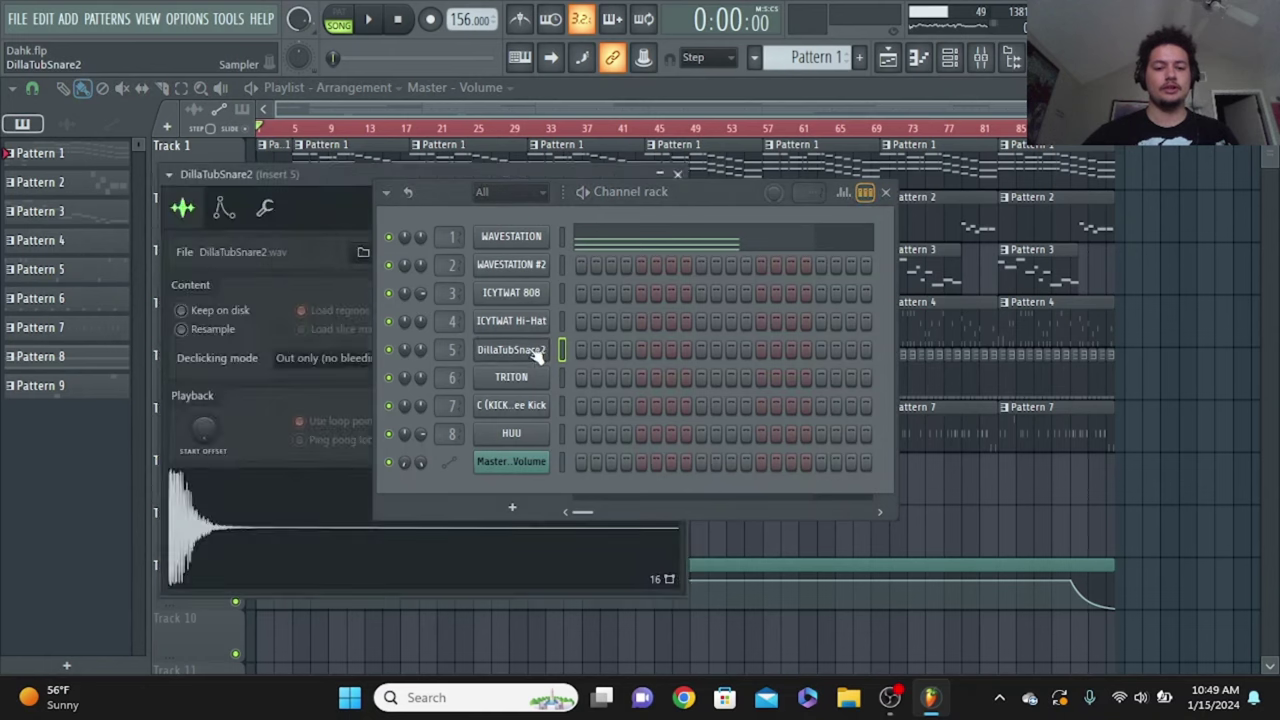
{"action": "left_click", "coordinate": [885, 191]}
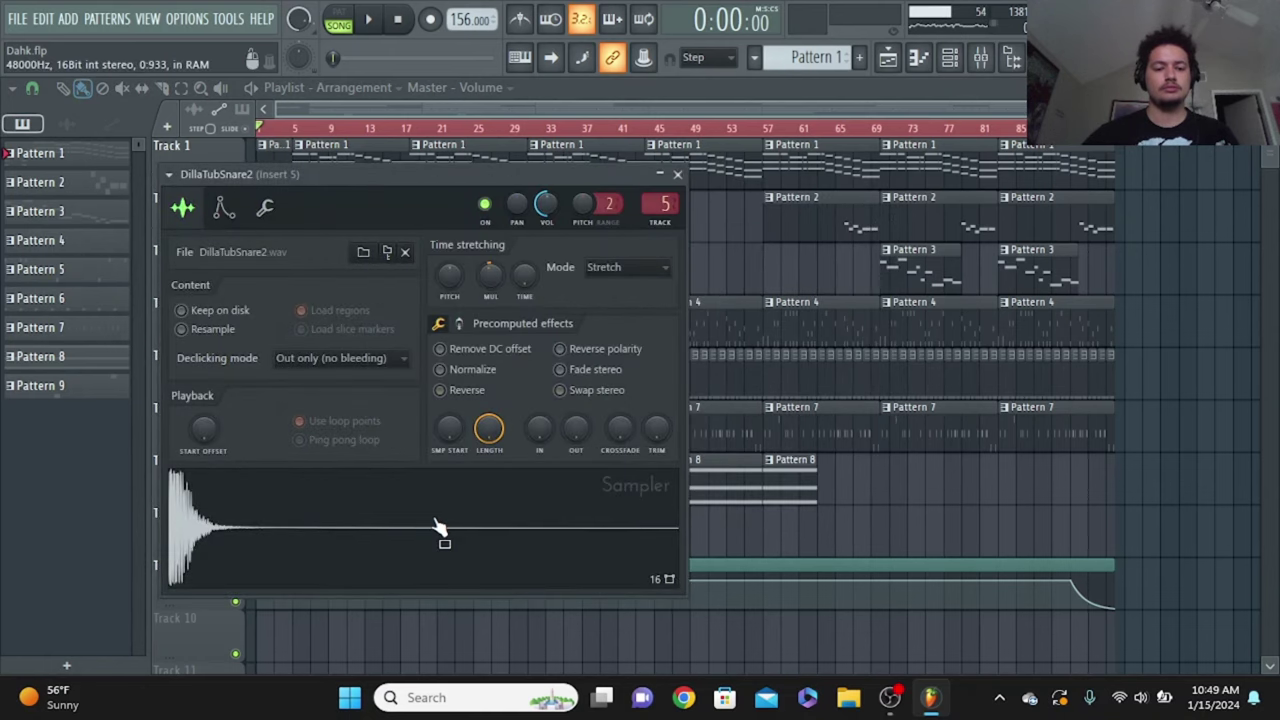
Audition the snare with its filter bandwidth (Mod Y) lowered to 39%, and return to its envelope and filter settings
{"action": "left_click", "coordinate": [224, 207]}
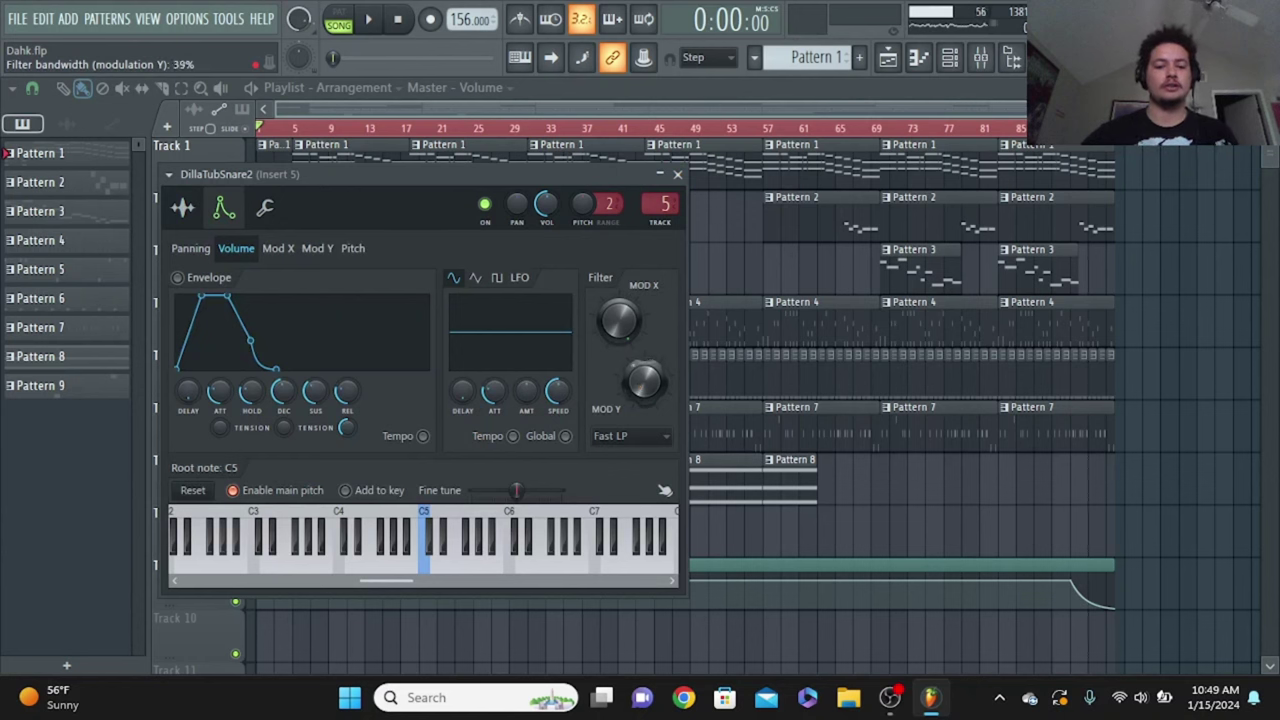
{"action": "left_click", "coordinate": [182, 207]}
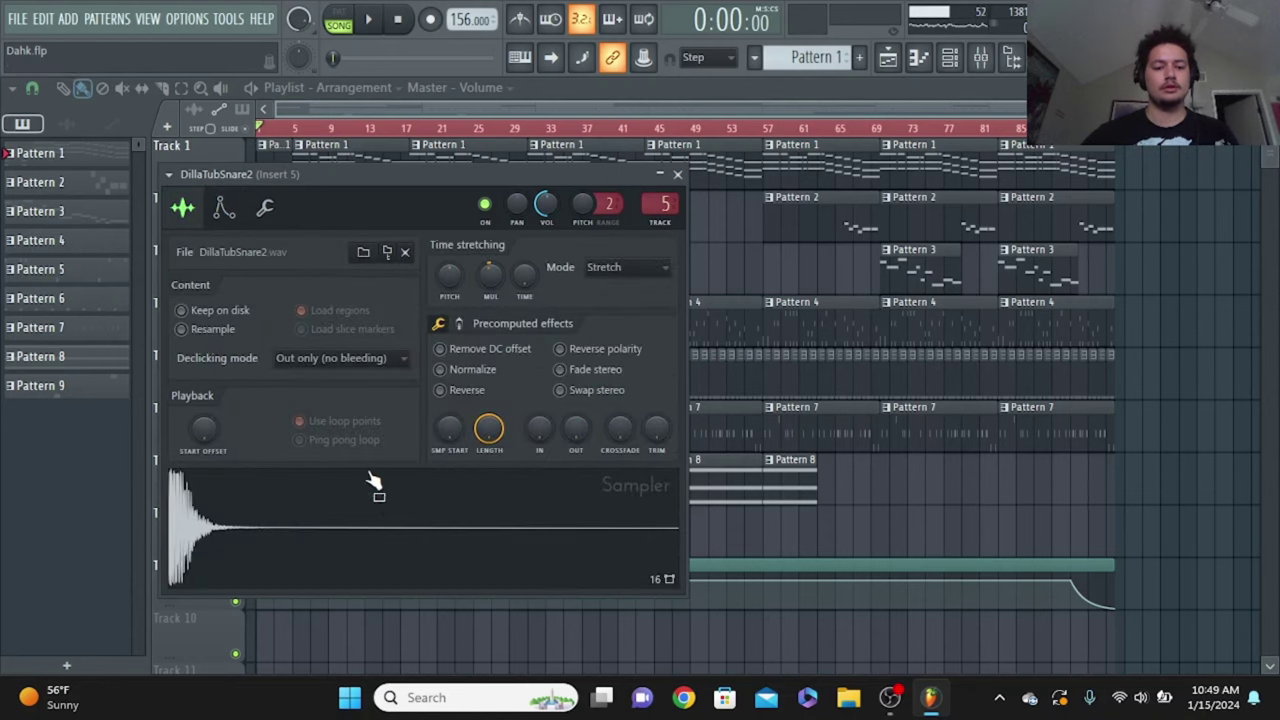
{"action": "left_click", "coordinate": [224, 208]}
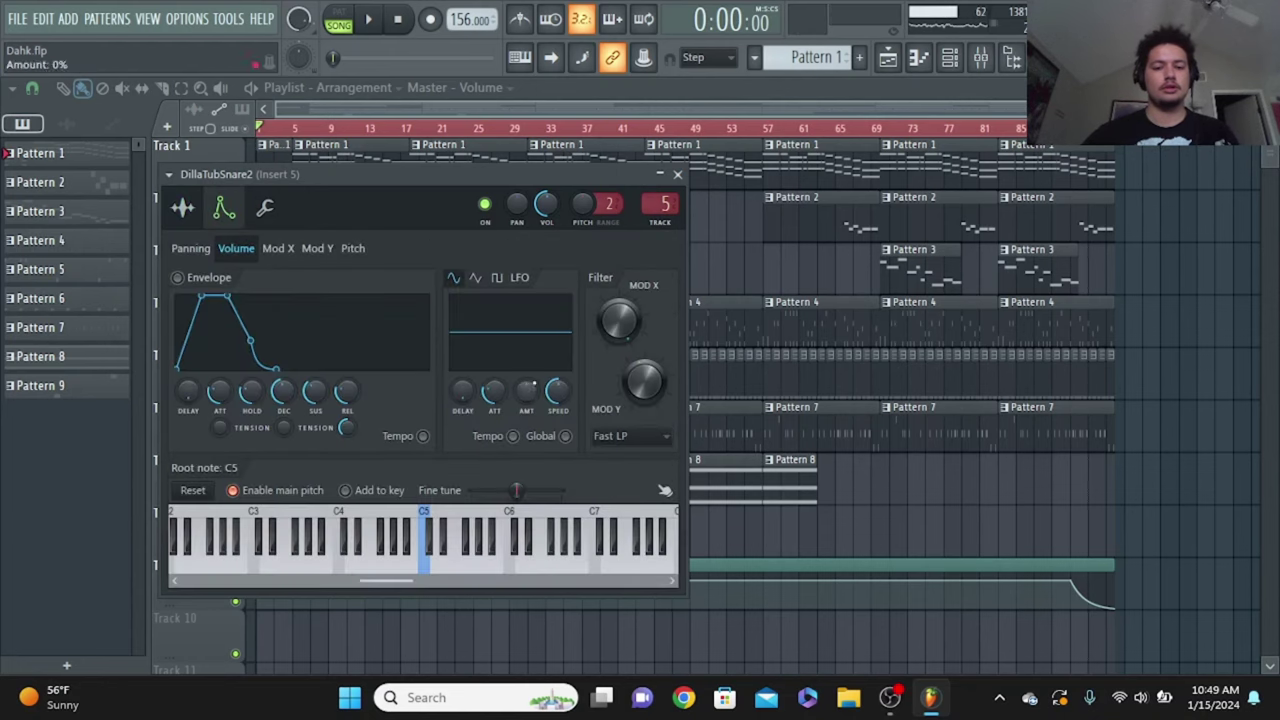
Check the Master track's effects in the mixer, close it and return to the snare's sample settings
{"action": "left_click", "coordinate": [981, 57]}
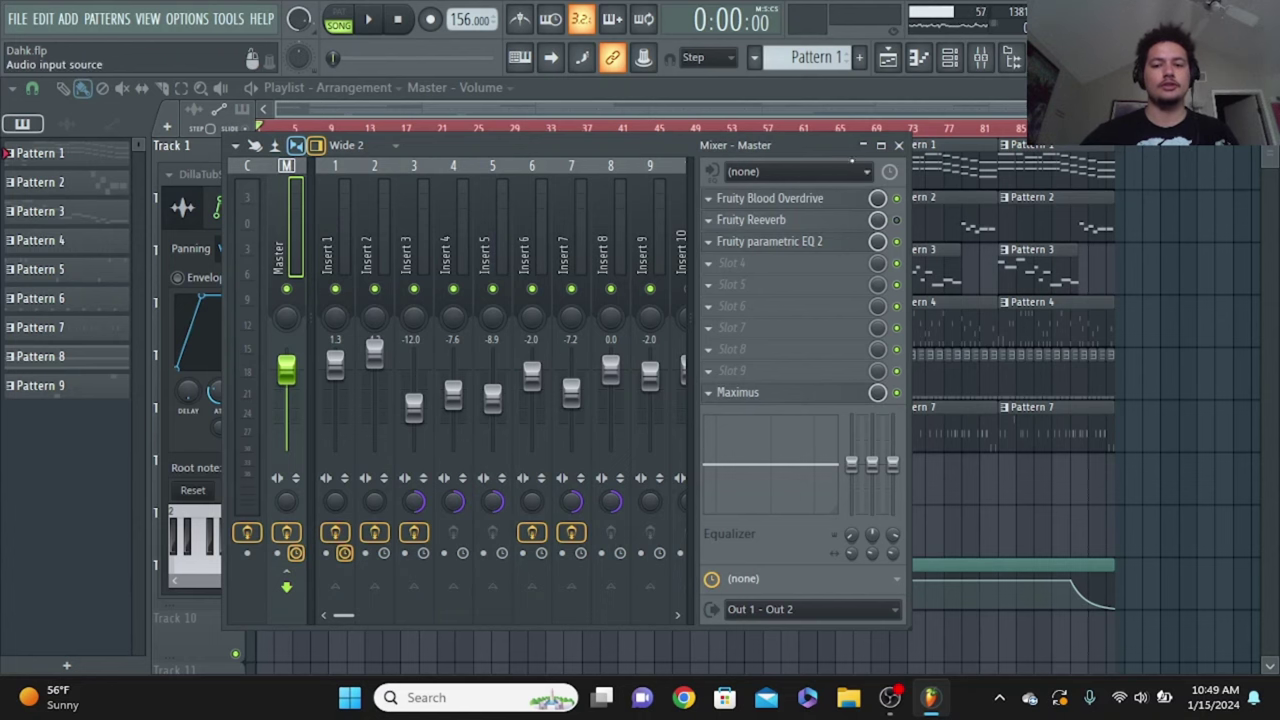
{"action": "left_click", "coordinate": [898, 145]}
{"action": "left_click", "coordinate": [182, 207]}
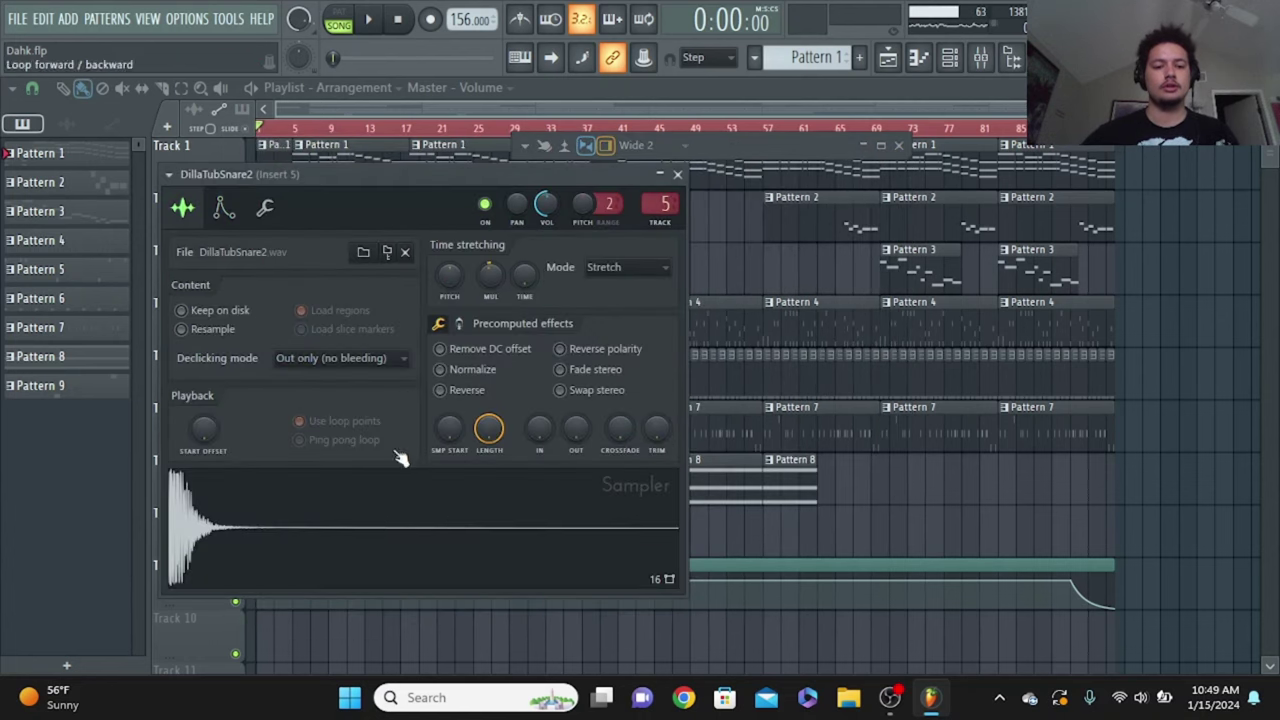
Audition the snare with its filter bandwidth (Mod Y) at 57%, comparing repeatedly between its filter and sample settings
{"action": "left_click", "coordinate": [224, 207]}
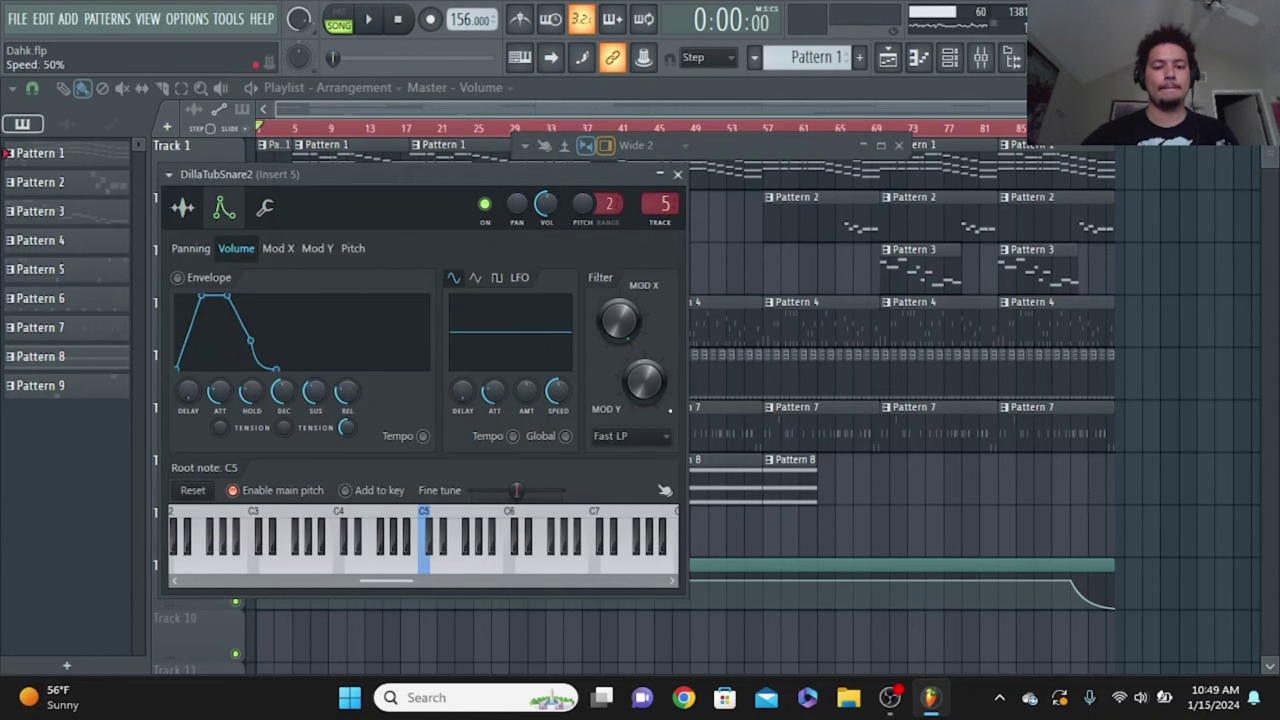
{"action": "left_click", "coordinate": [184, 209]}
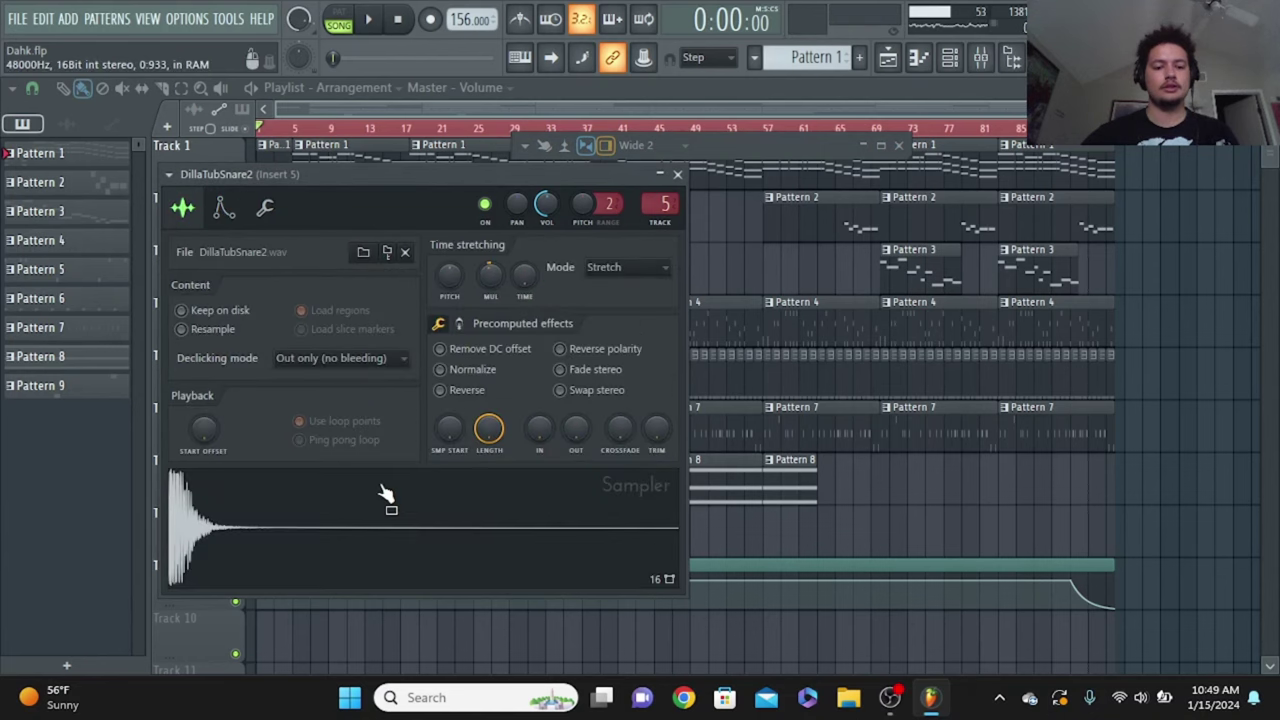
{"action": "left_click", "coordinate": [226, 215]}
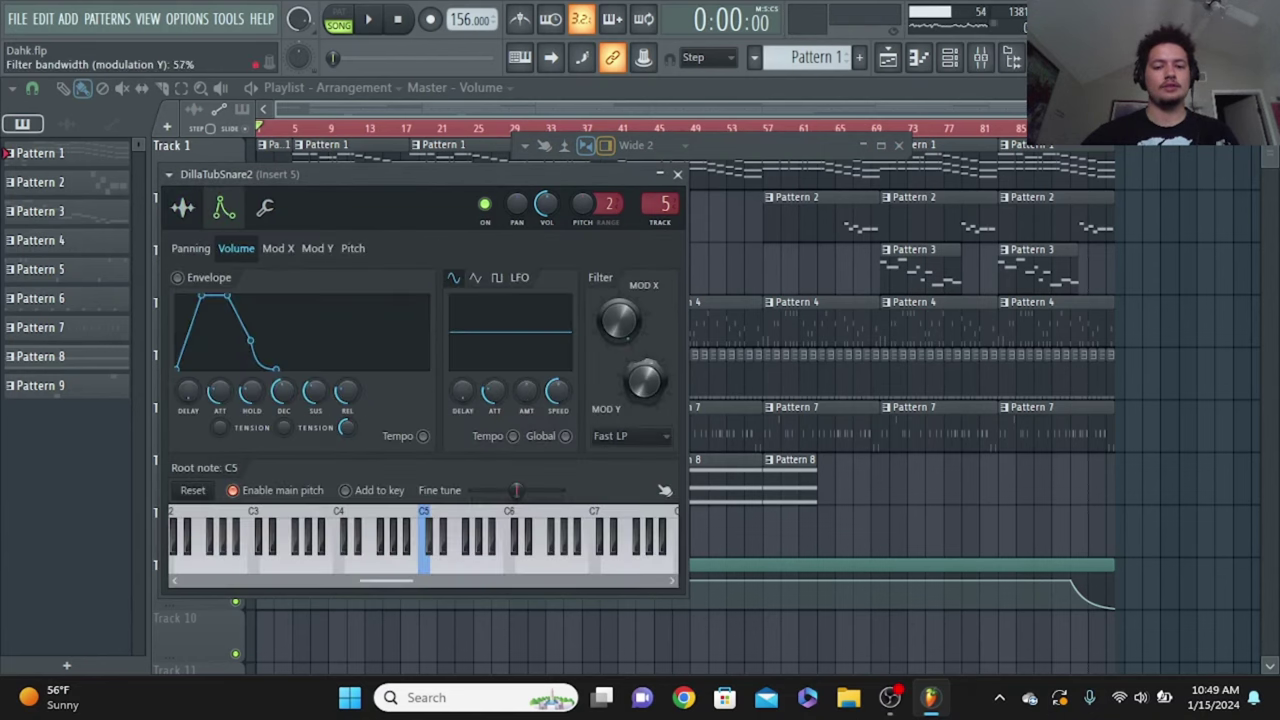
{"action": "left_click", "coordinate": [184, 209]}
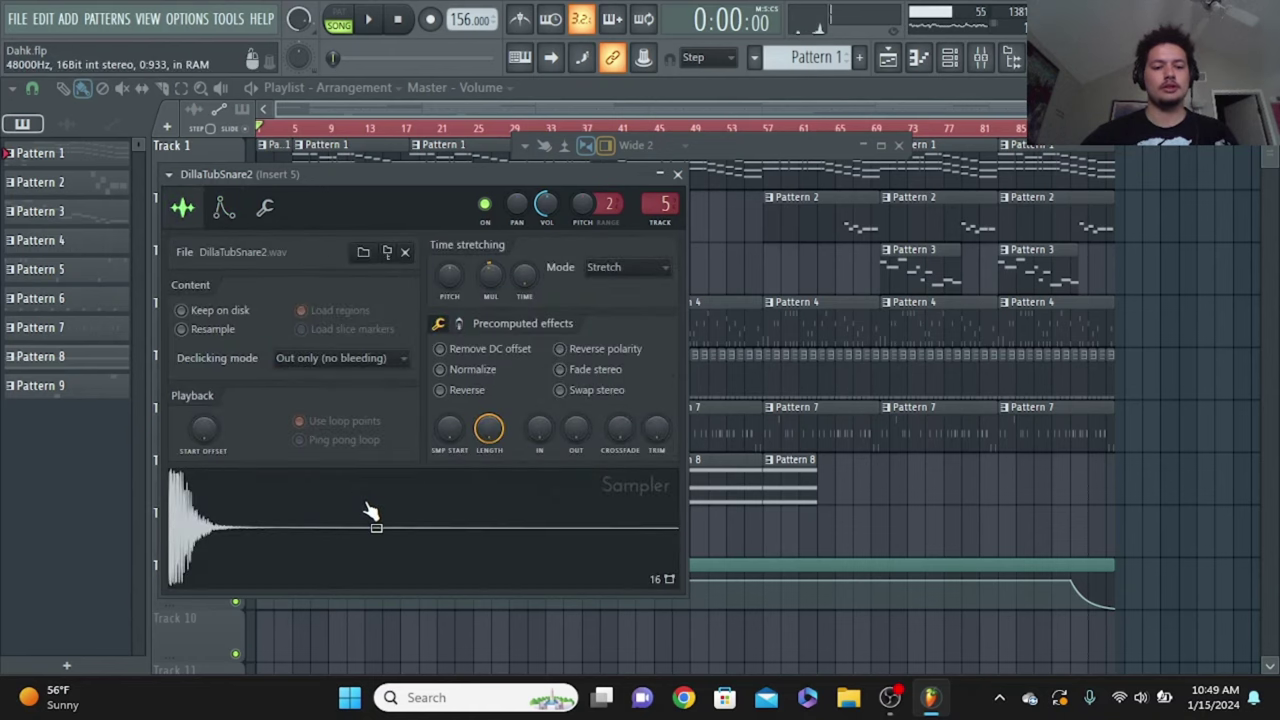
{"action": "left_click", "coordinate": [224, 207]}
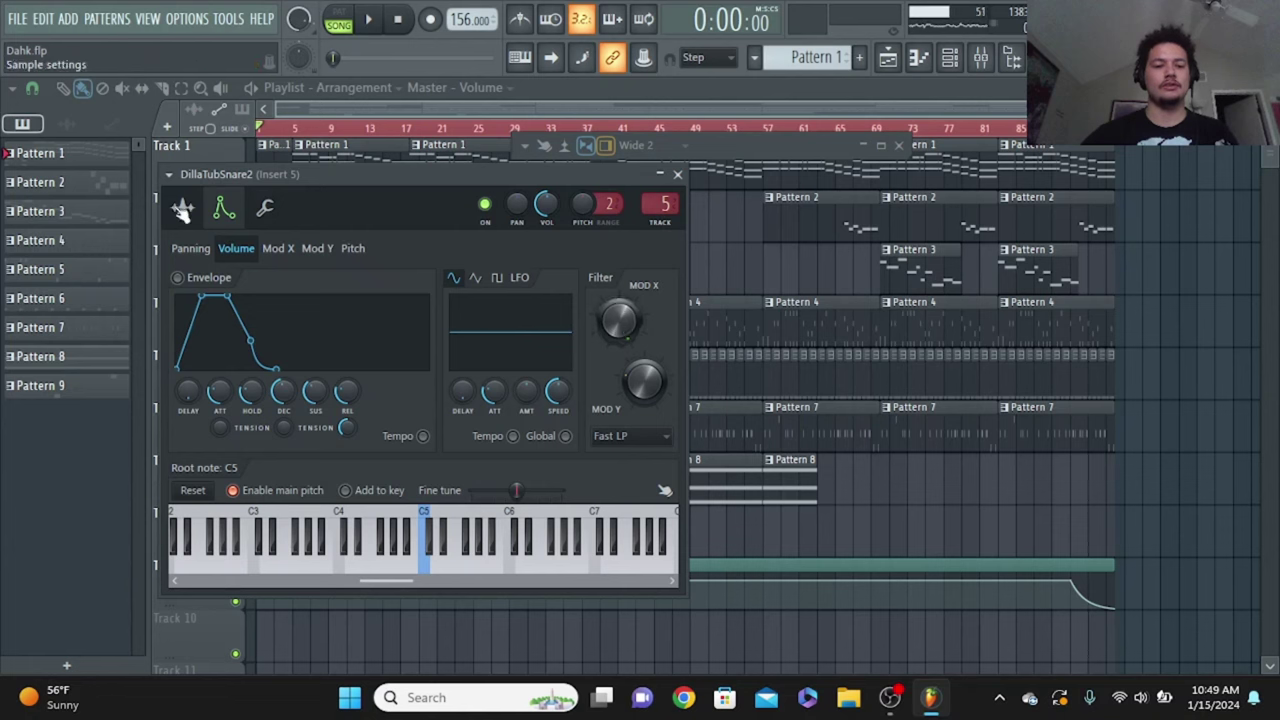
{"action": "left_click", "coordinate": [182, 207]}
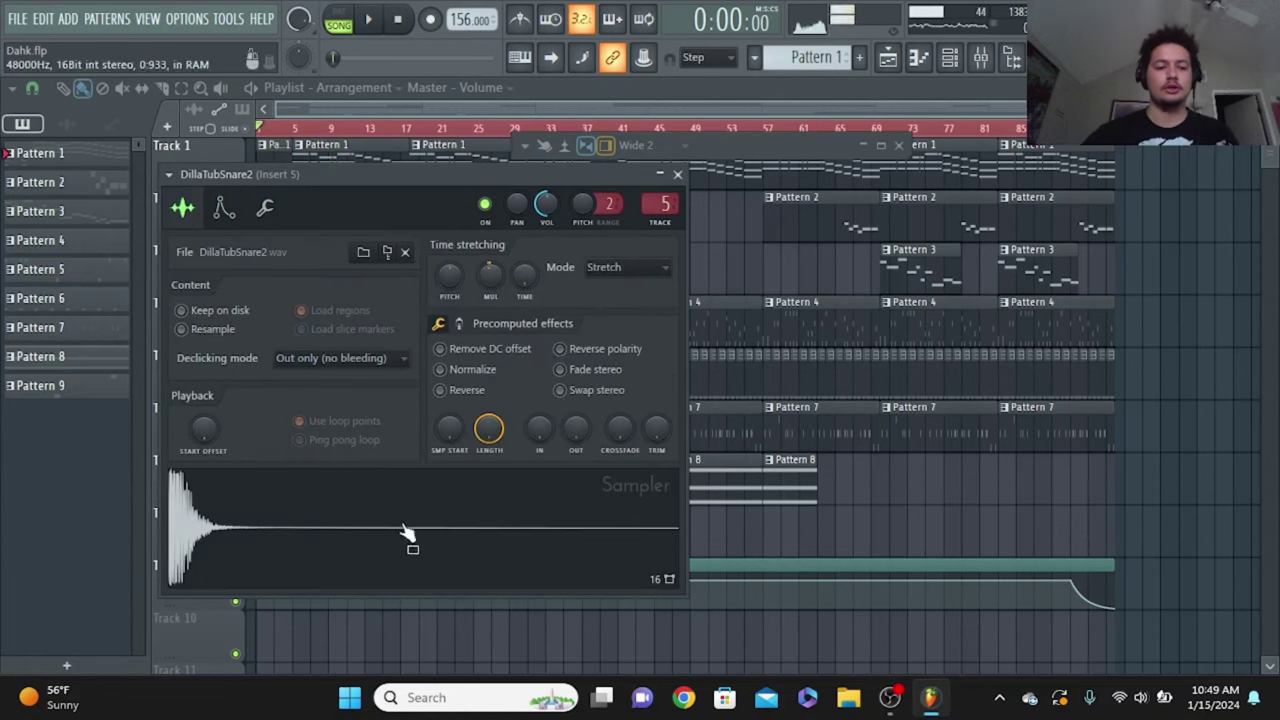
Try the snare's filter bandwidth (Mod Y) at 27% and 29%, auditioning the sample after each change
{"action": "left_click", "coordinate": [224, 207]}
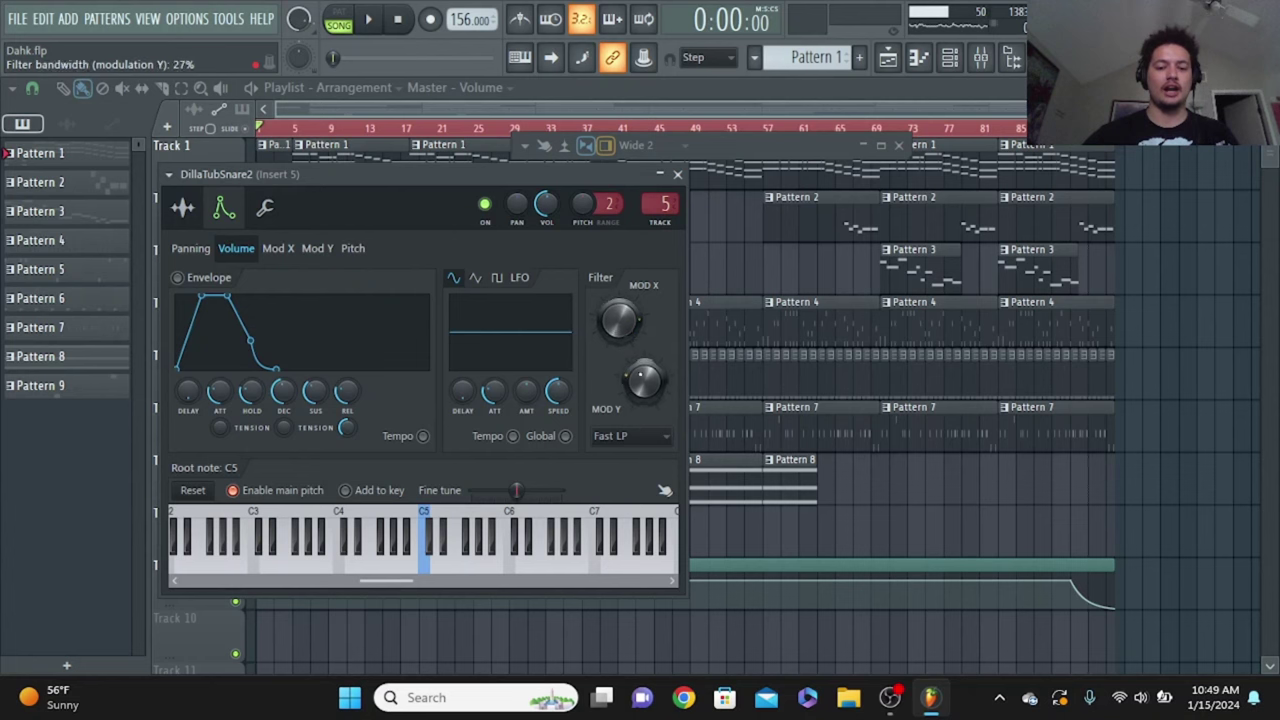
{"action": "left_click", "coordinate": [182, 207]}
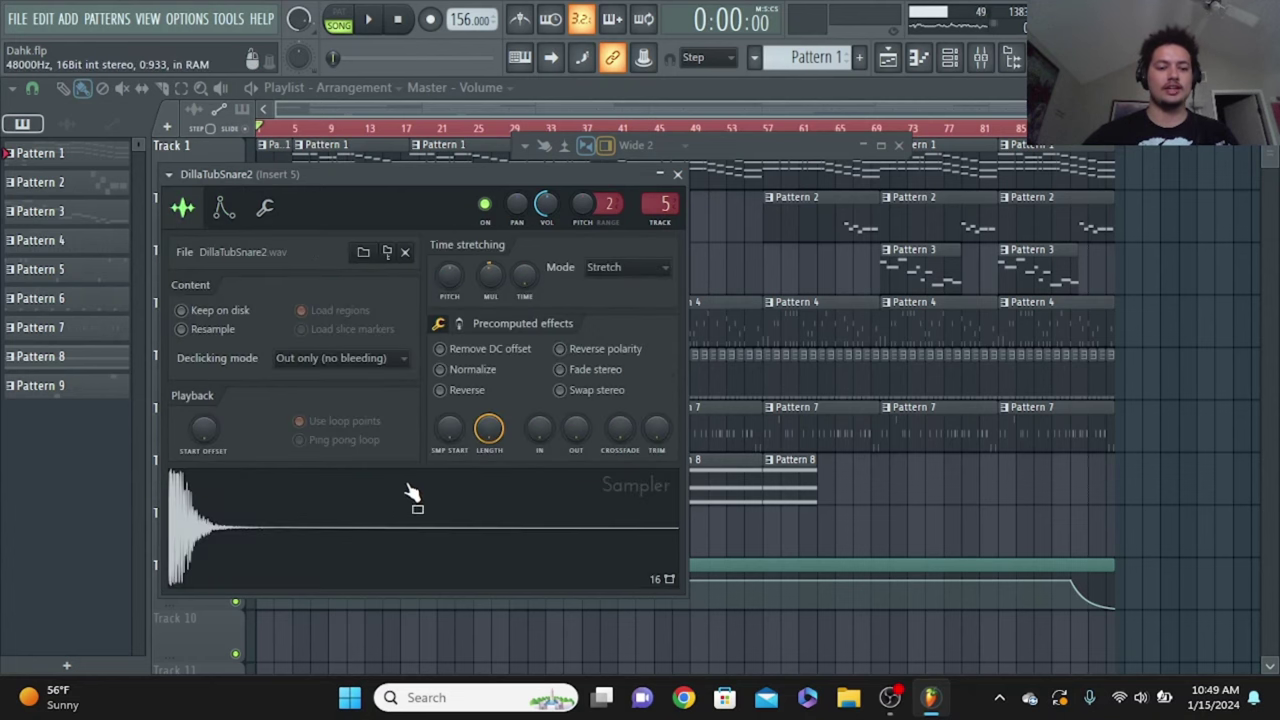
{"action": "left_click", "coordinate": [224, 207]}
{"action": "left_click_drag", "start_coordinate": [643, 380], "coordinate": [643, 377]}
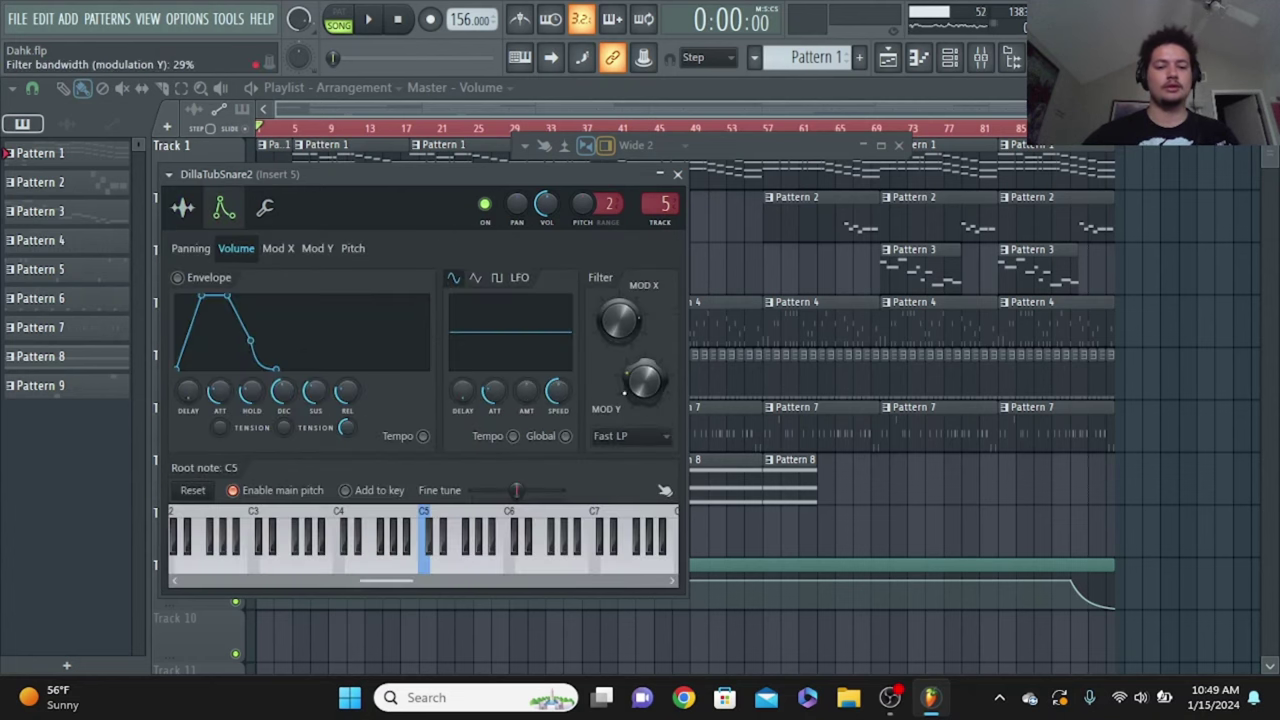
{"action": "left_click", "coordinate": [182, 207]}
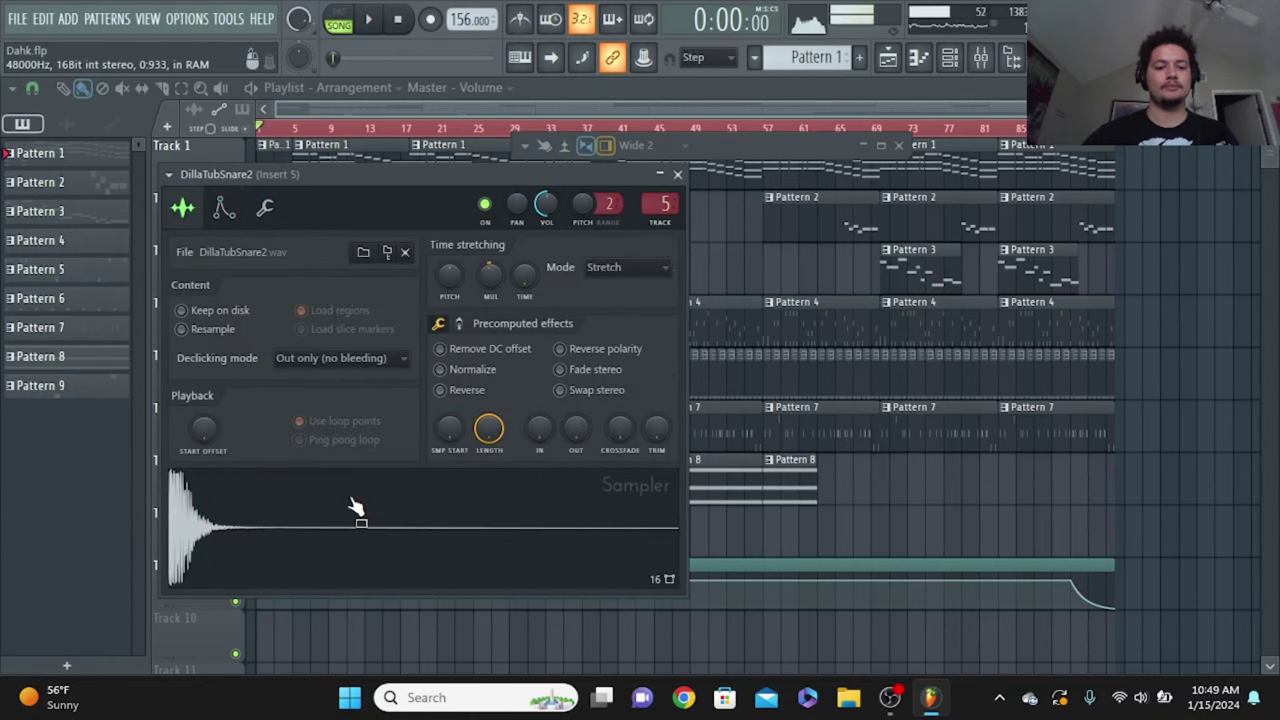
Try the snare's filter bandwidth (Mod Y) at 6%, restore its default and go back to the sample settings
{"action": "left_click", "coordinate": [222, 207]}
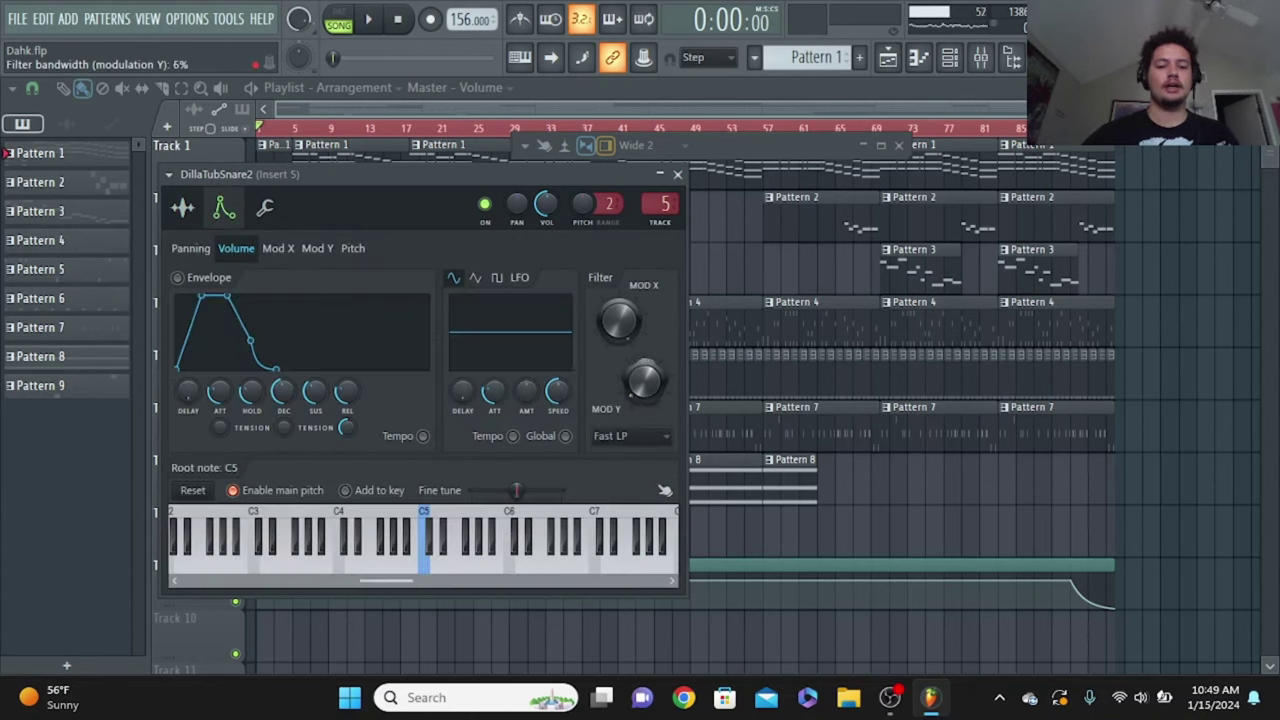
{"action": "left_click_drag", "start_coordinate": [643, 380], "coordinate": [643, 370]}
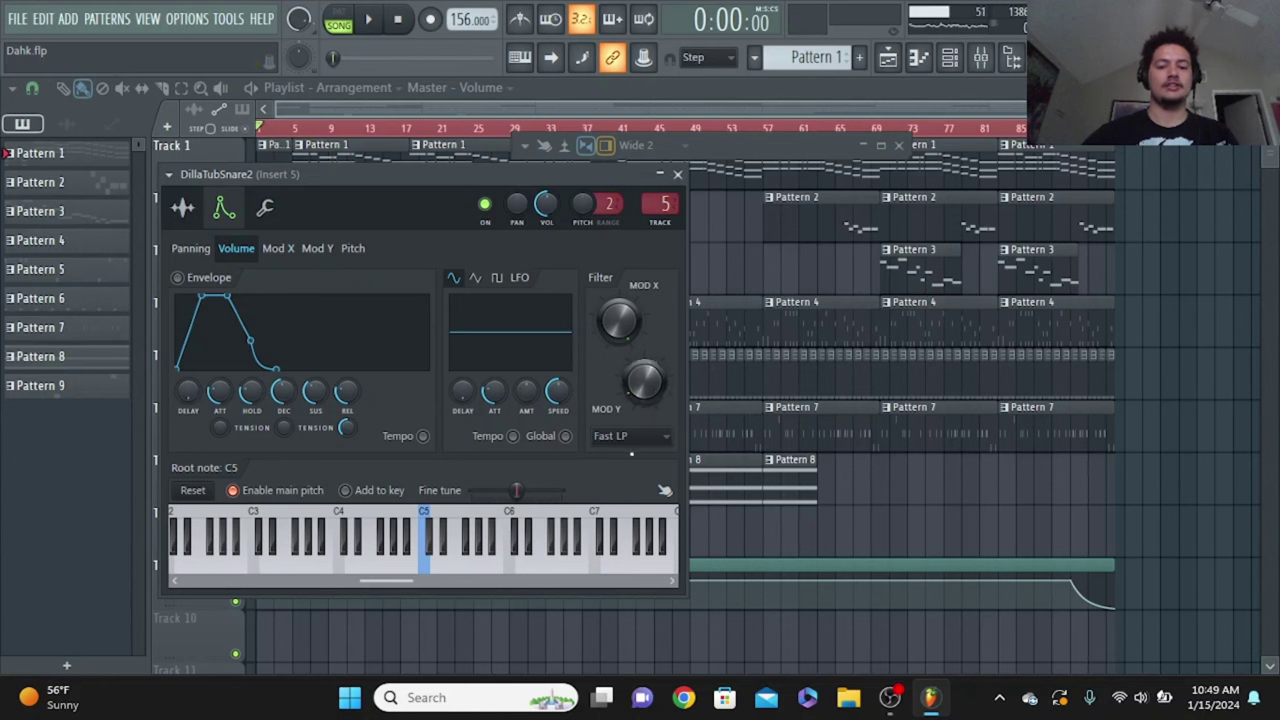
{"action": "left_click", "coordinate": [182, 207]}
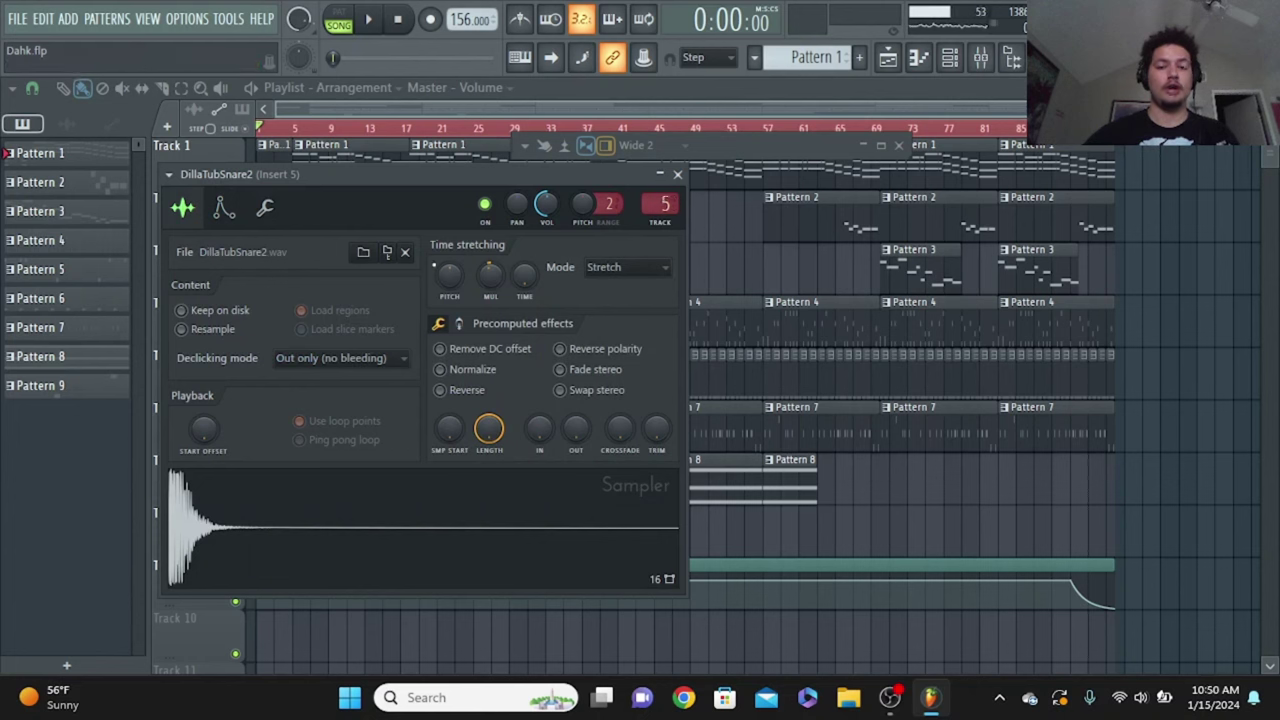
Close the snare sampler and open the WAVESTATION synth, leaving the channel rack closed and moving the synth below Track 1
{"action": "left_click", "coordinate": [678, 176]}
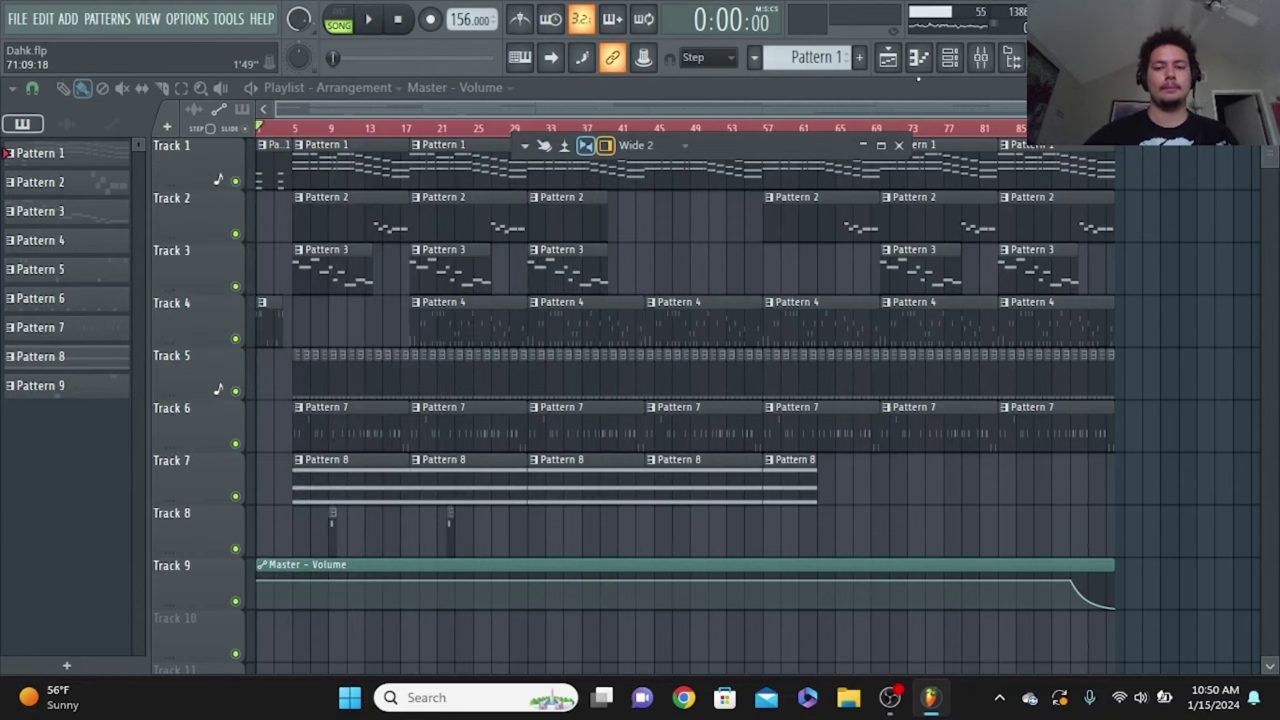
{"action": "left_click", "coordinate": [949, 57]}
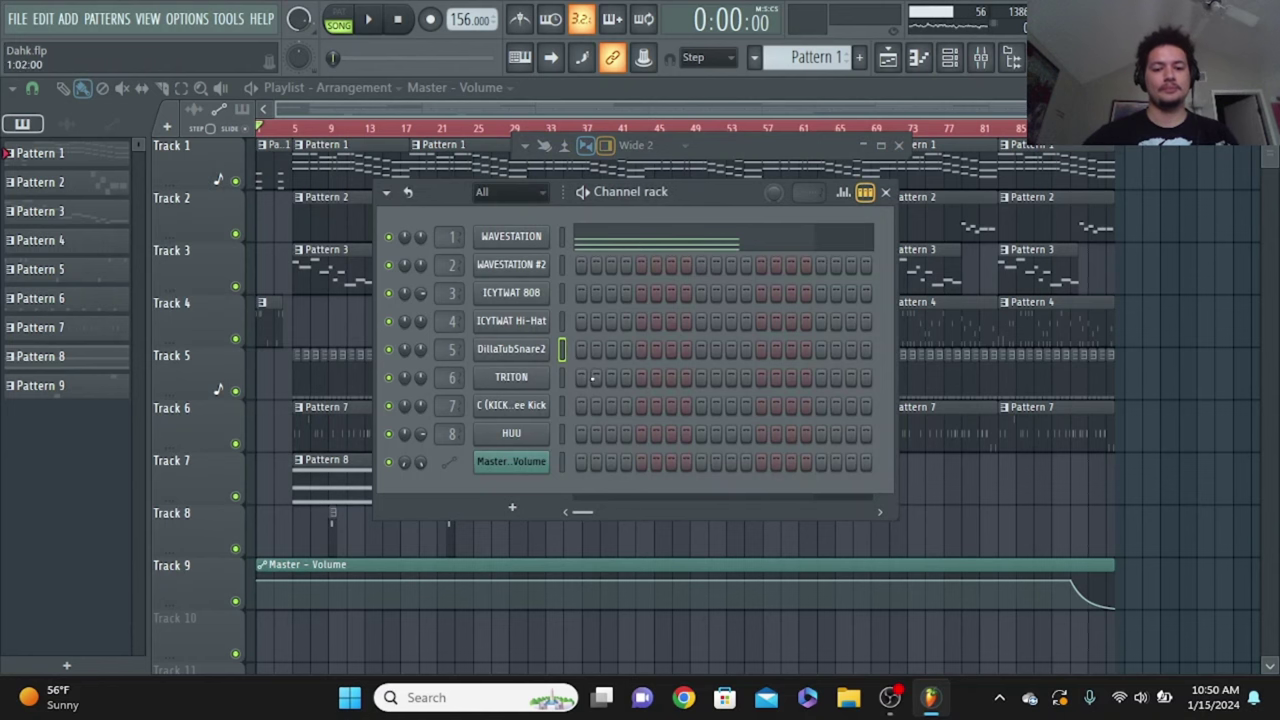
{"action": "left_click", "coordinate": [532, 240]}
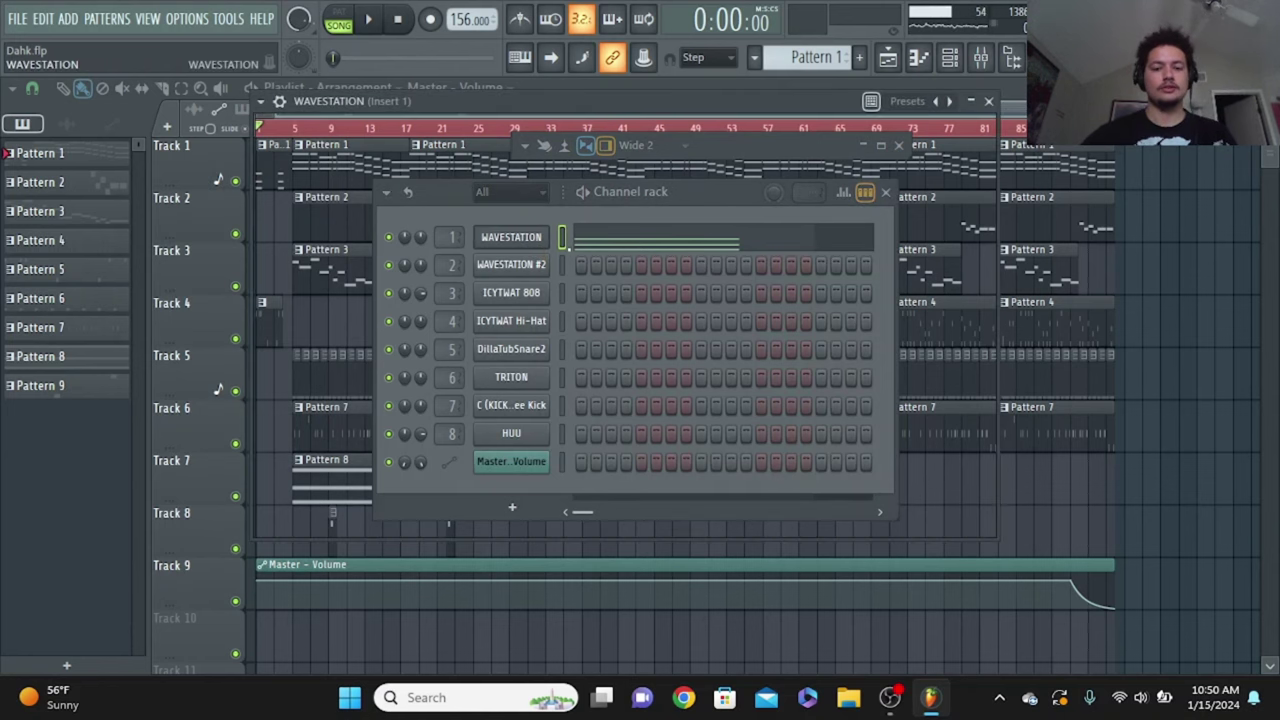
{"action": "left_click", "coordinate": [885, 192]}
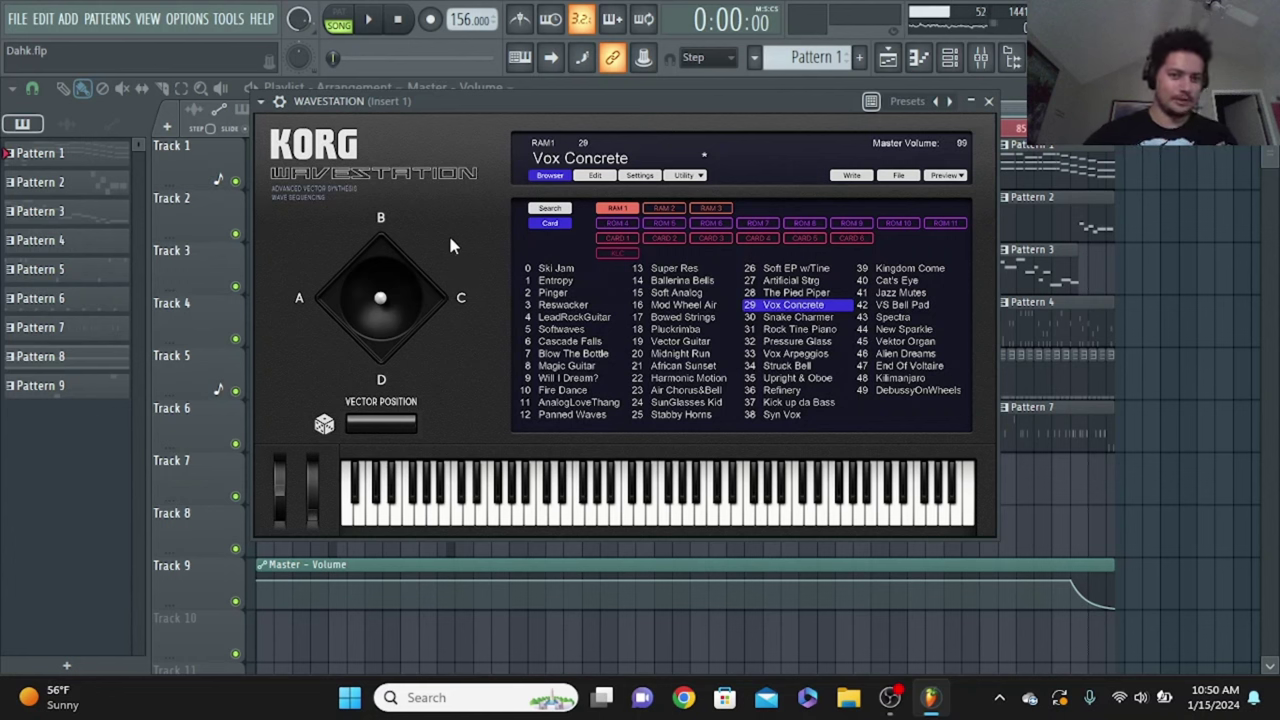
{"action": "left_click_drag", "start_coordinate": [400, 101], "coordinate": [415, 234]}
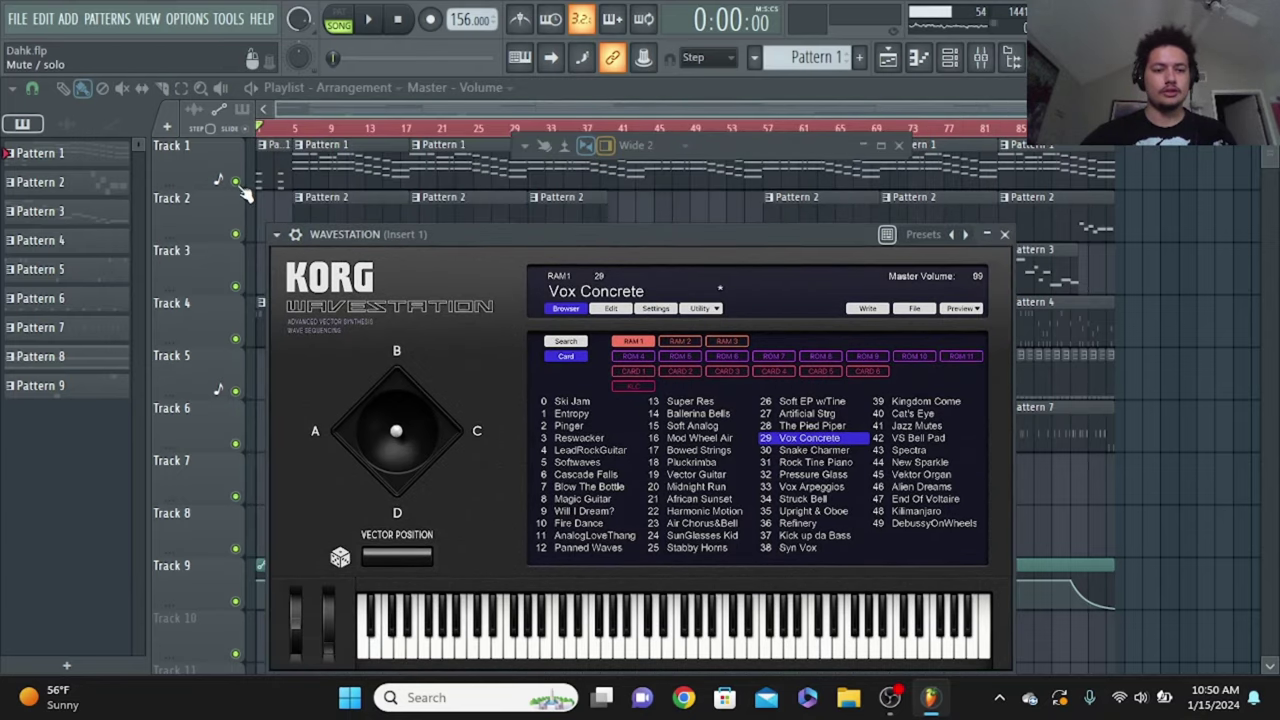
Hide the synth, solo Track 1 and play the song from bar 5
{"action": "key", "text": "Escape"}
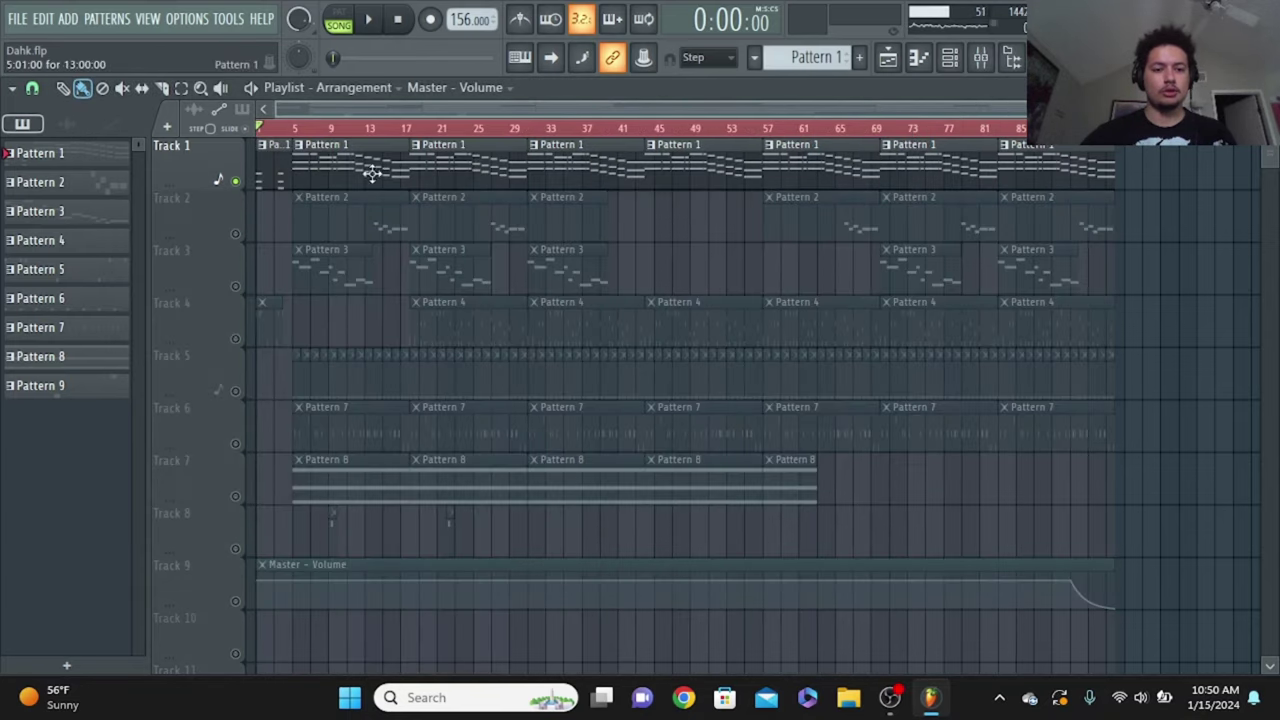
{"action": "left_click_drag", "start_coordinate": [414, 130], "coordinate": [300, 132]}
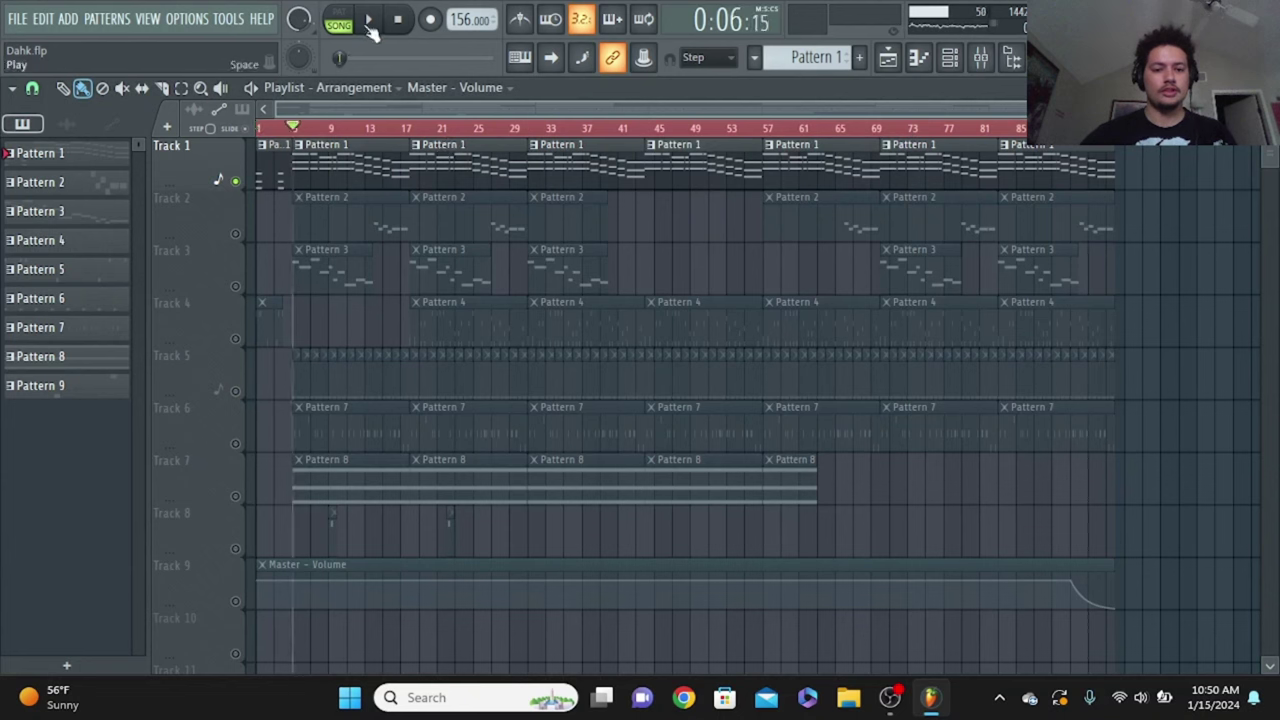
{"action": "left_click", "coordinate": [368, 20]}
Bring back the WAVESTATION synth during playback without the channel rack, and move its whole keyboard into view
{"action": "left_click", "coordinate": [918, 57]}
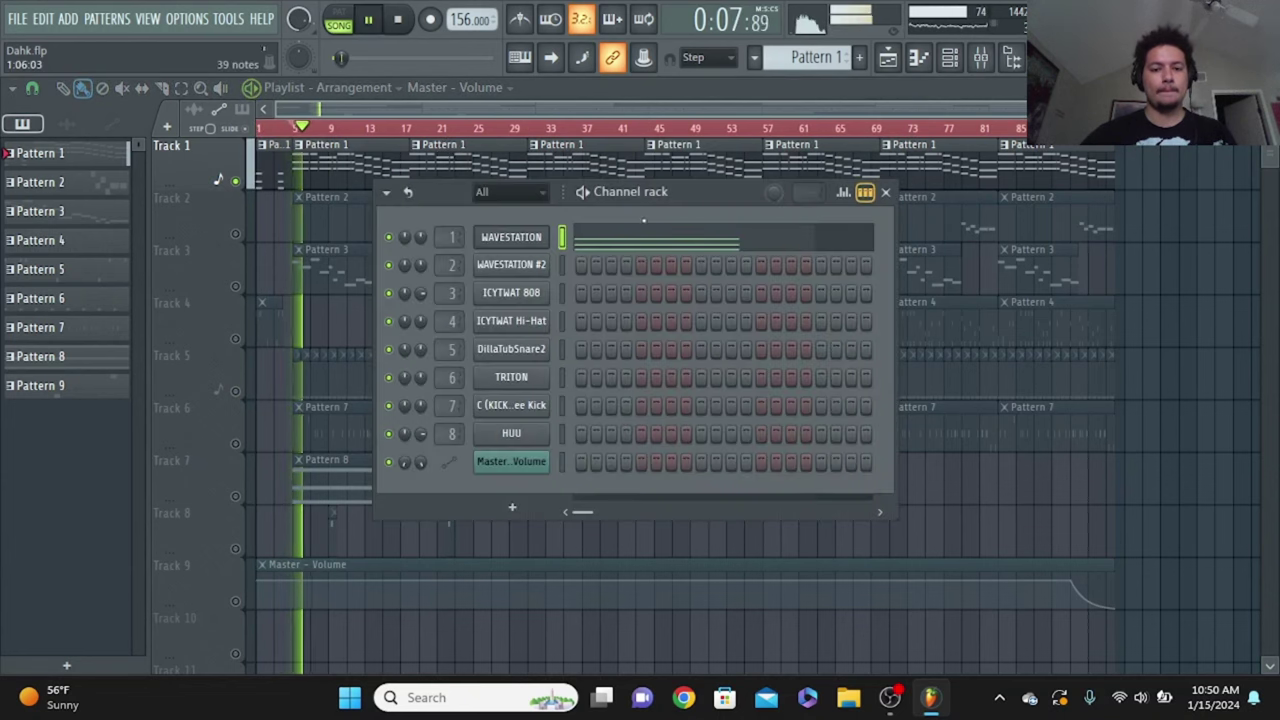
{"action": "left_click", "coordinate": [527, 243]}
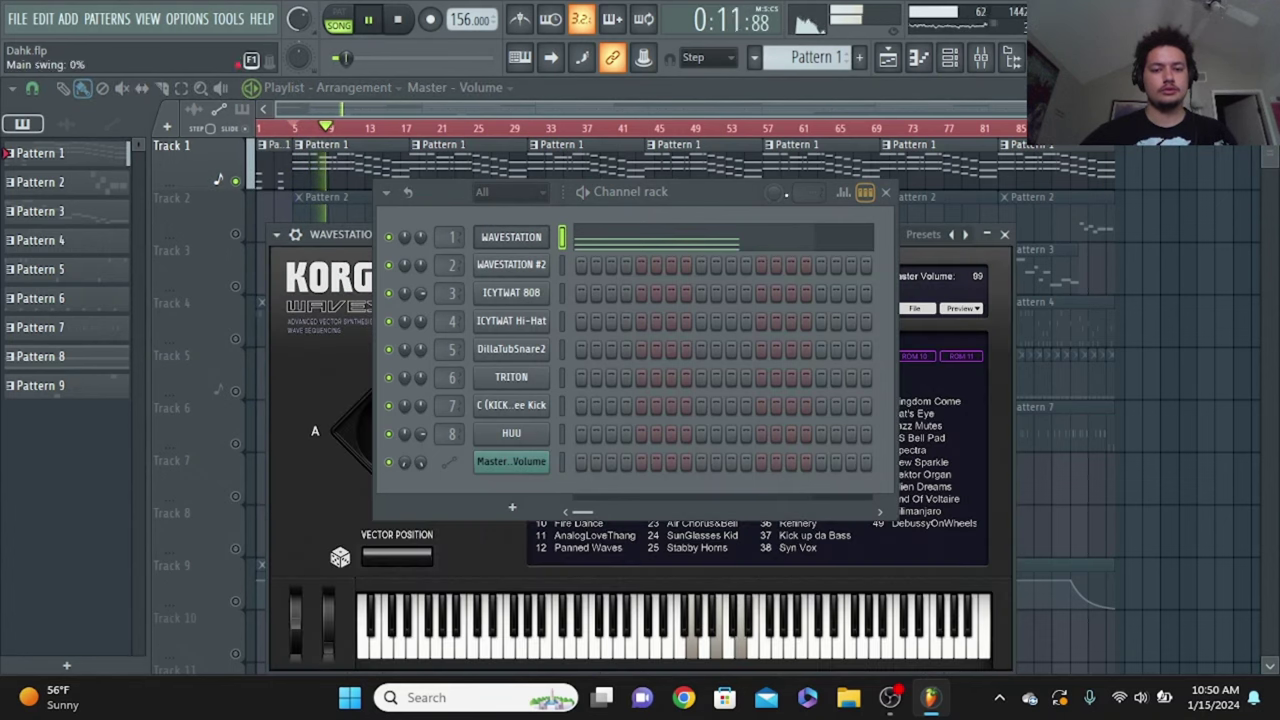
{"action": "left_click", "coordinate": [885, 192]}
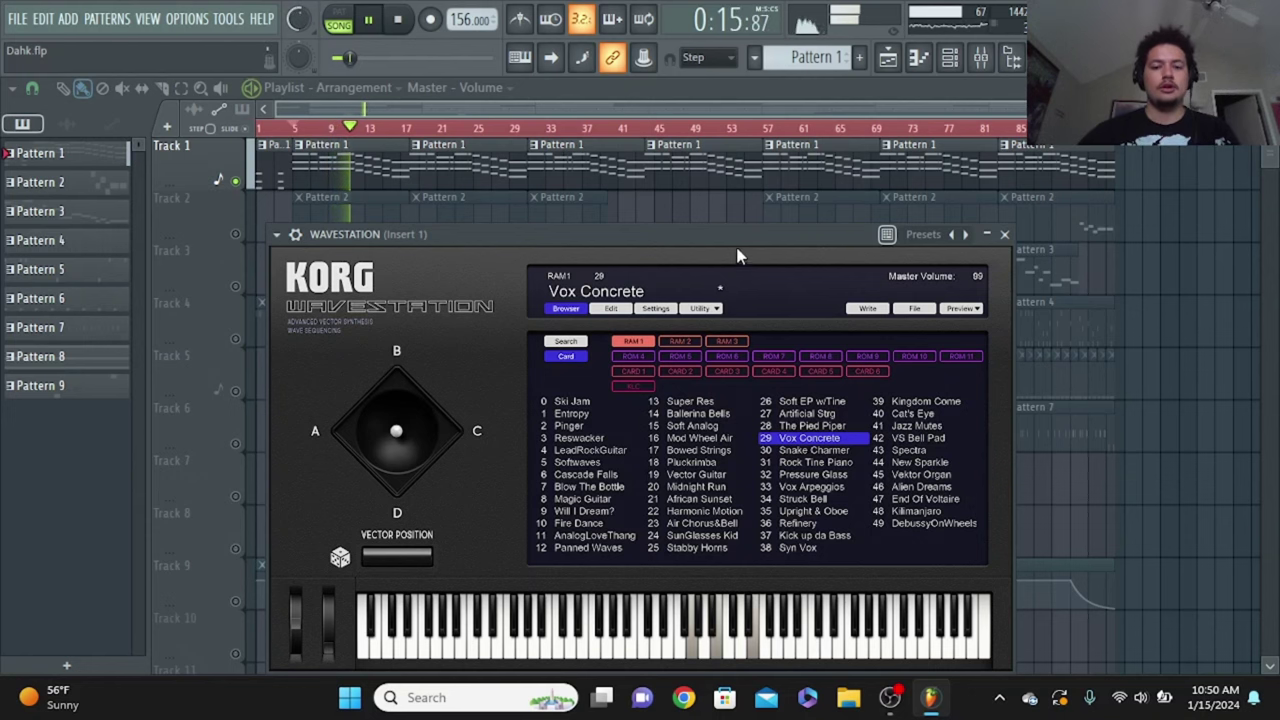
{"action": "left_click_drag", "start_coordinate": [735, 236], "coordinate": [723, 200]}
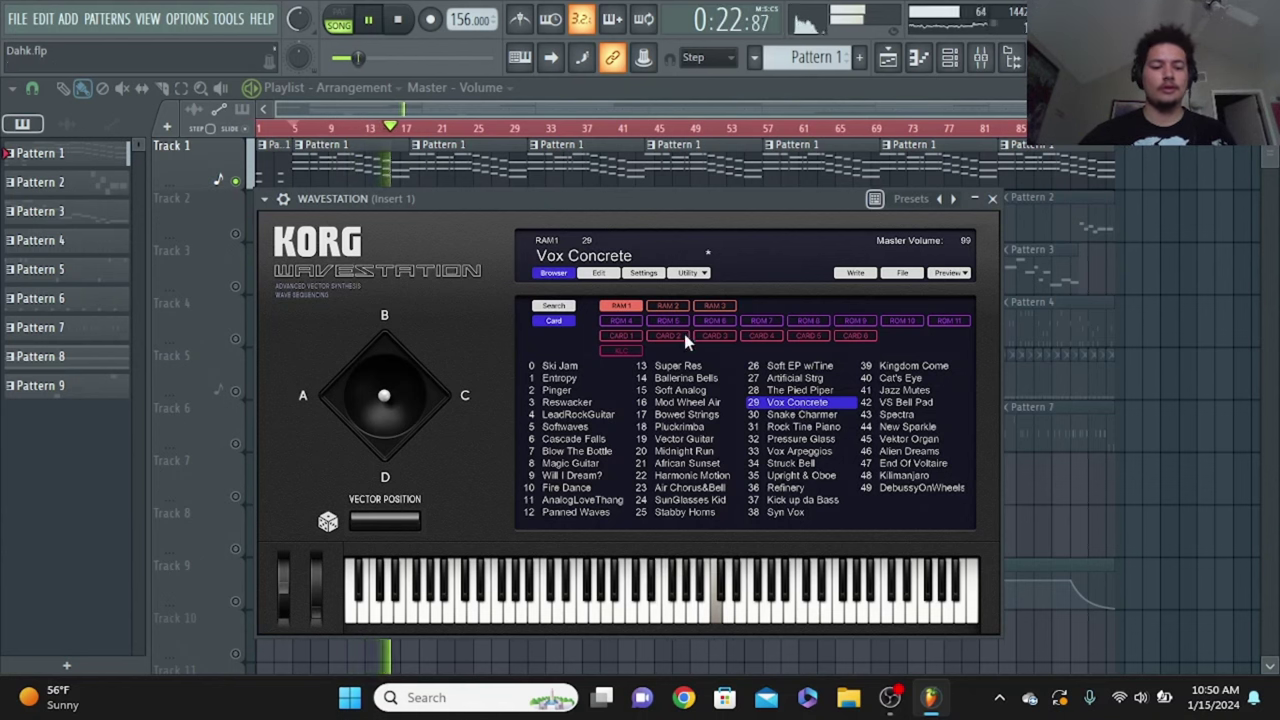
Set the Pitch Pad patch's filter exciter to 99 and both modulation source amounts to +127, and stop playback
{"action": "left_click", "coordinate": [598, 273]}
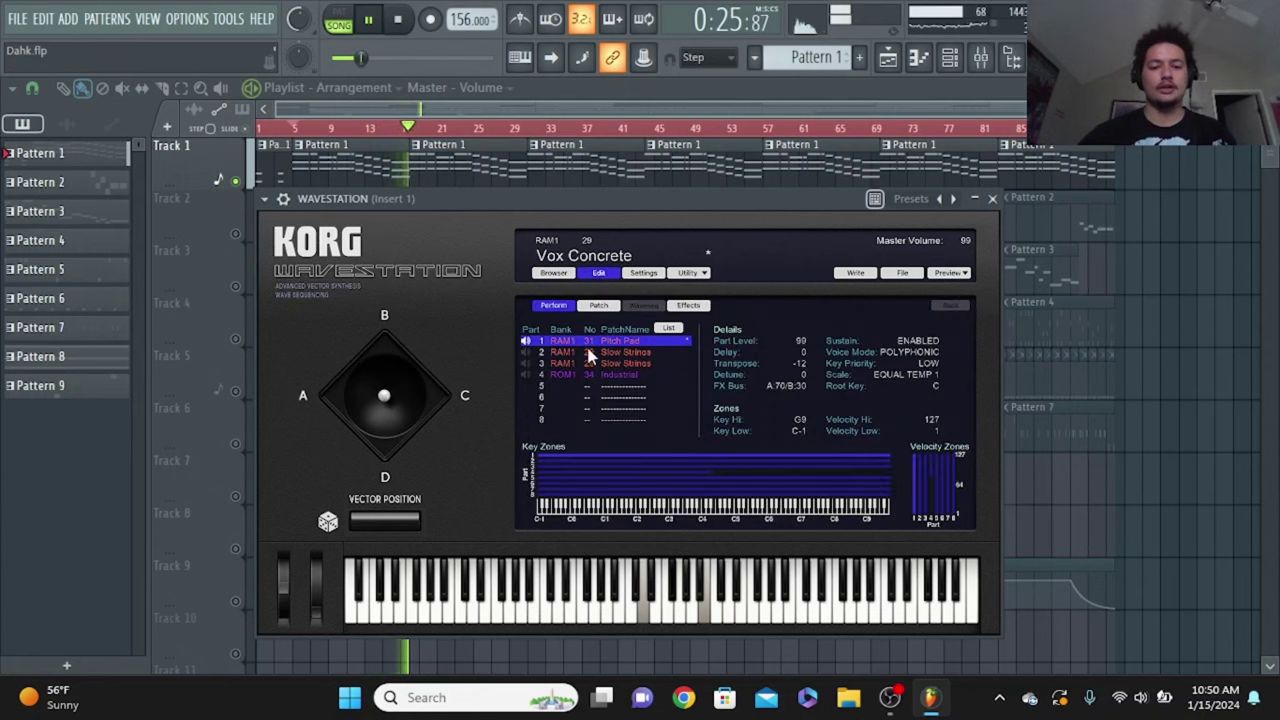
{"action": "left_click", "coordinate": [598, 306]}
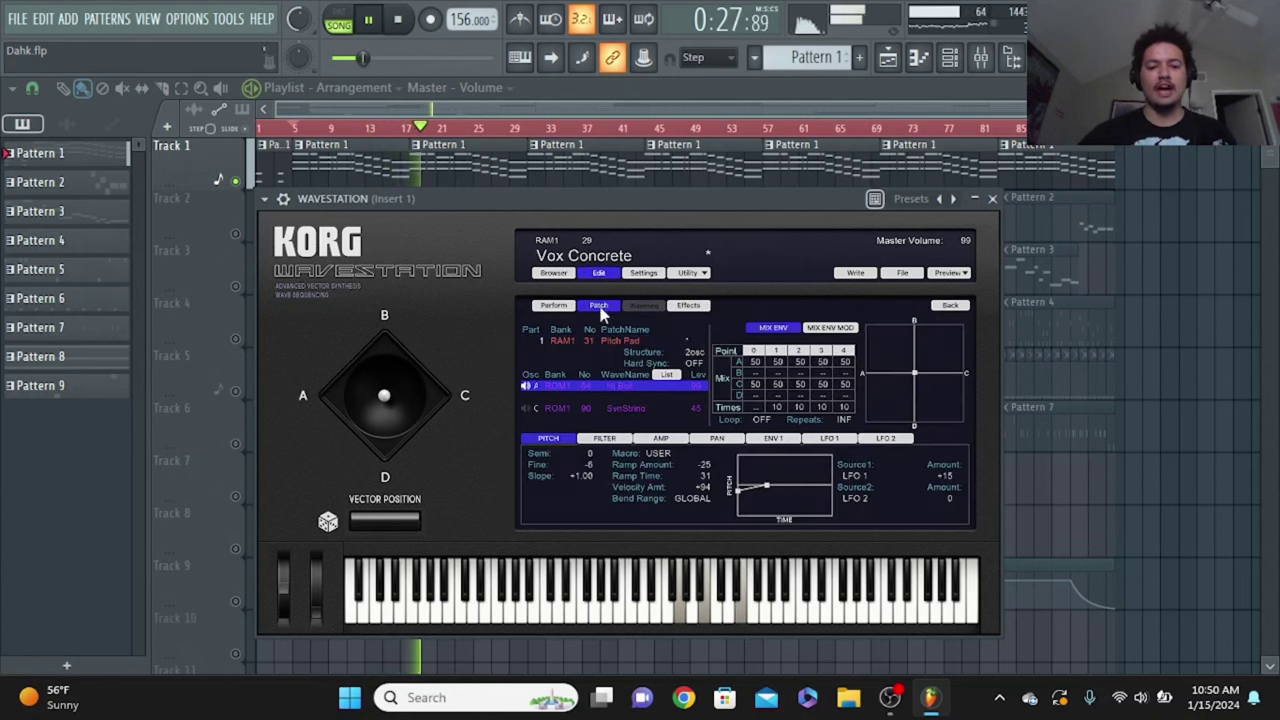
{"action": "left_click", "coordinate": [606, 438]}
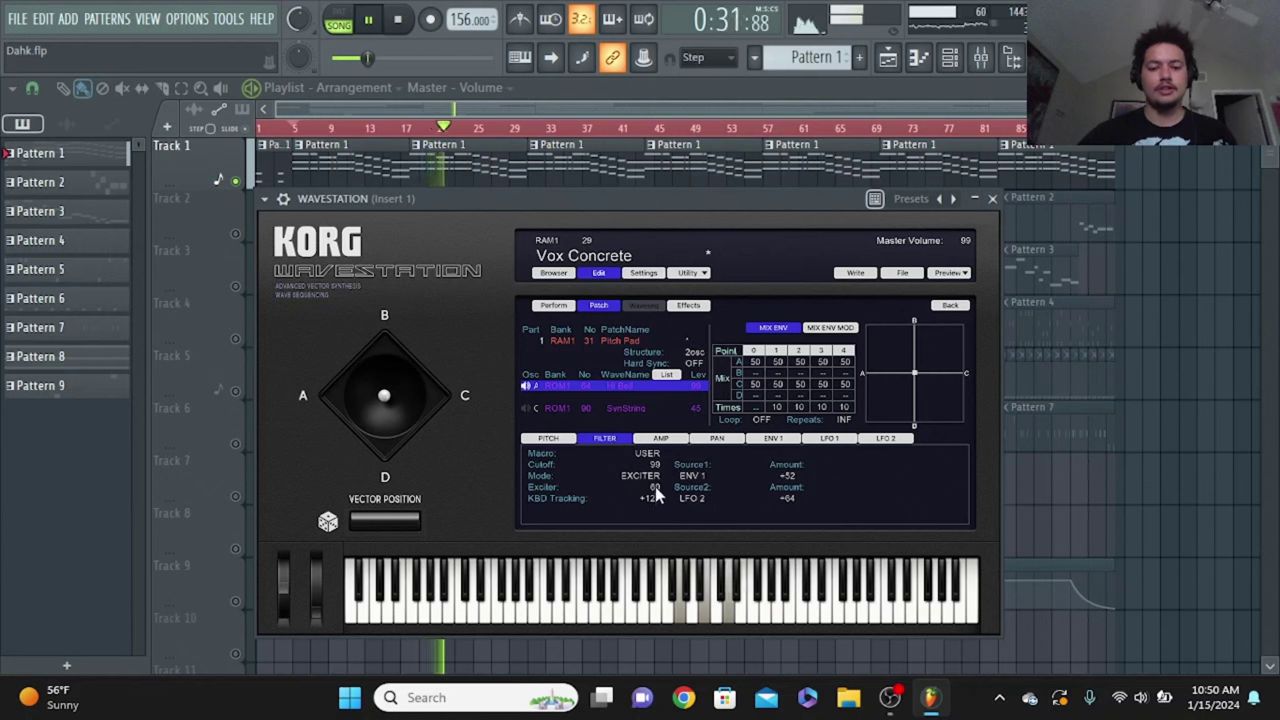
{"action": "scroll", "coordinate": [795, 478], "scroll_direction": "up", "scroll_amount": 10}
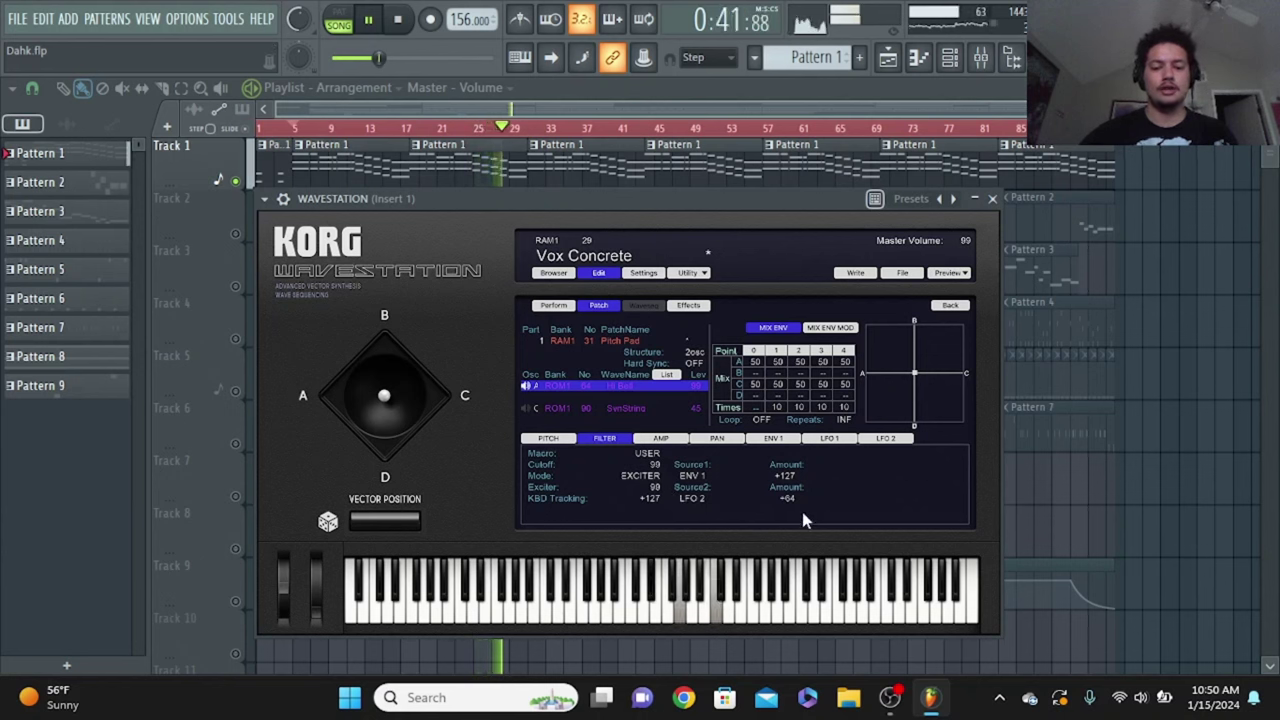
{"action": "left_click_drag", "start_coordinate": [788, 499], "coordinate": [786, 478]}
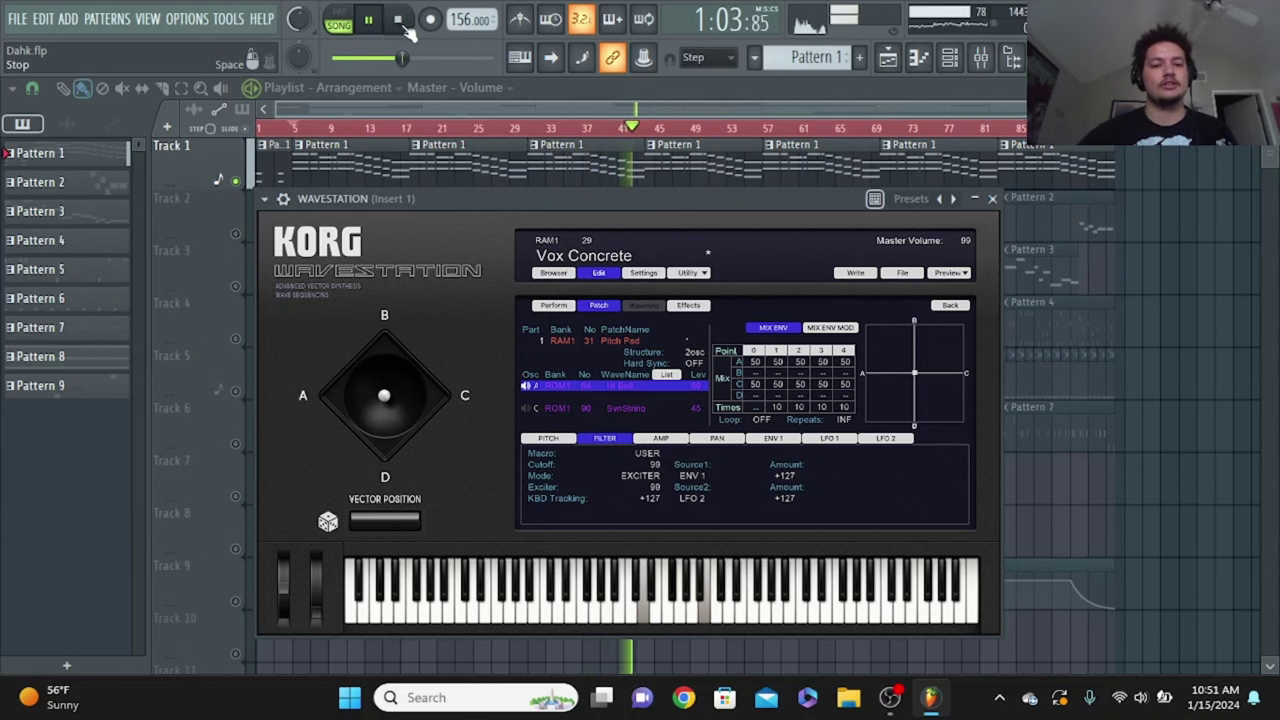
{"action": "key", "text": "space"}
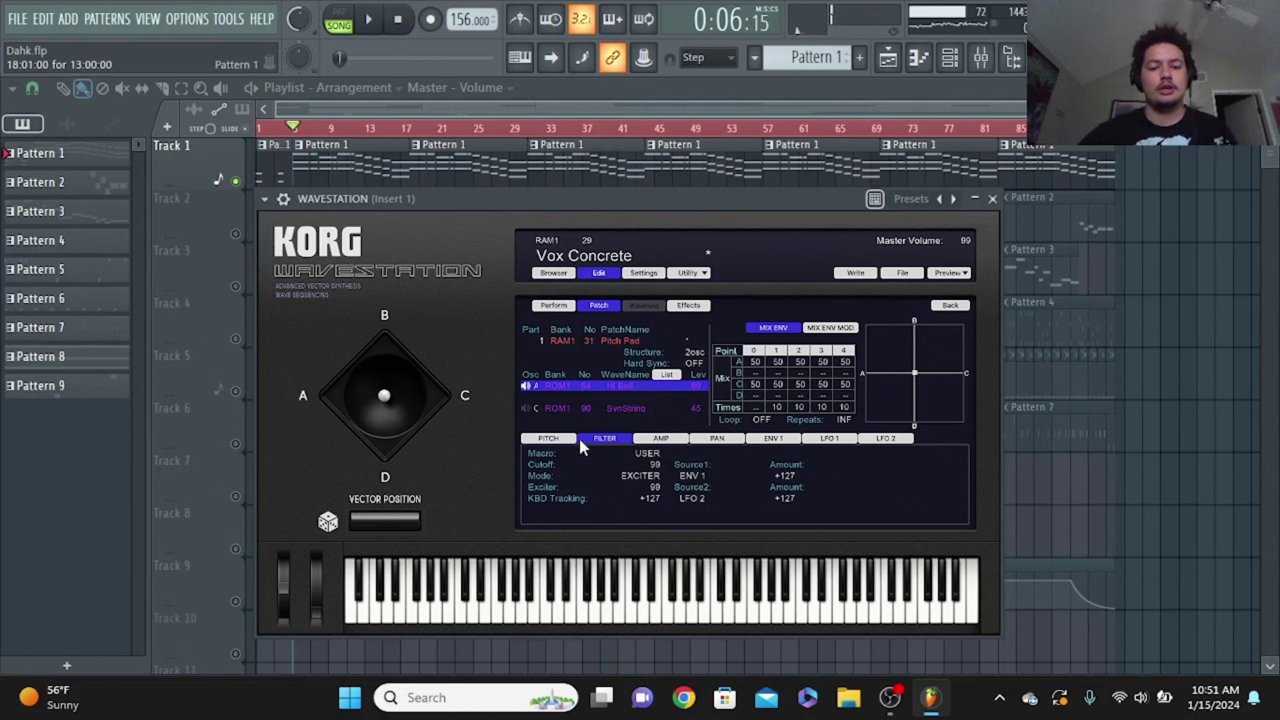
Examine the performance details of each of the four parts in Vox Concrete, ending with the Pitch Pad part selected
{"action": "left_click", "coordinate": [556, 306]}
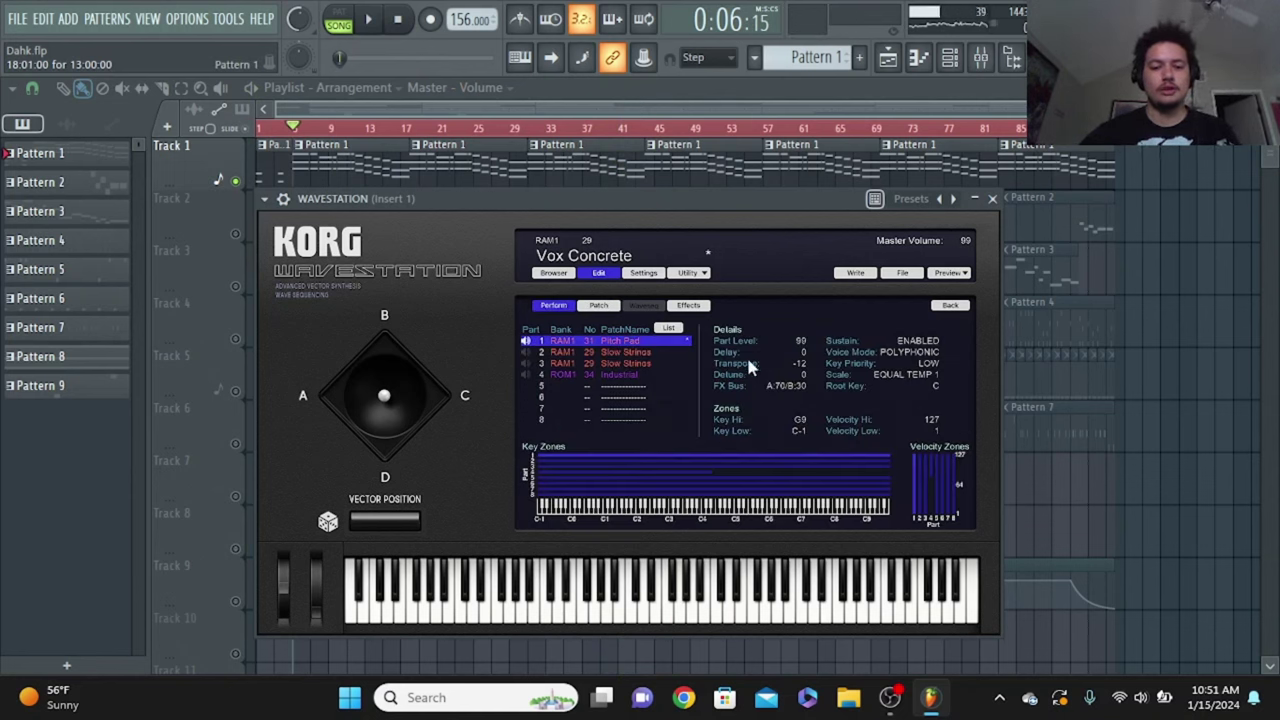
{"action": "left_click", "coordinate": [646, 353]}
{"action": "left_click", "coordinate": [609, 364]}
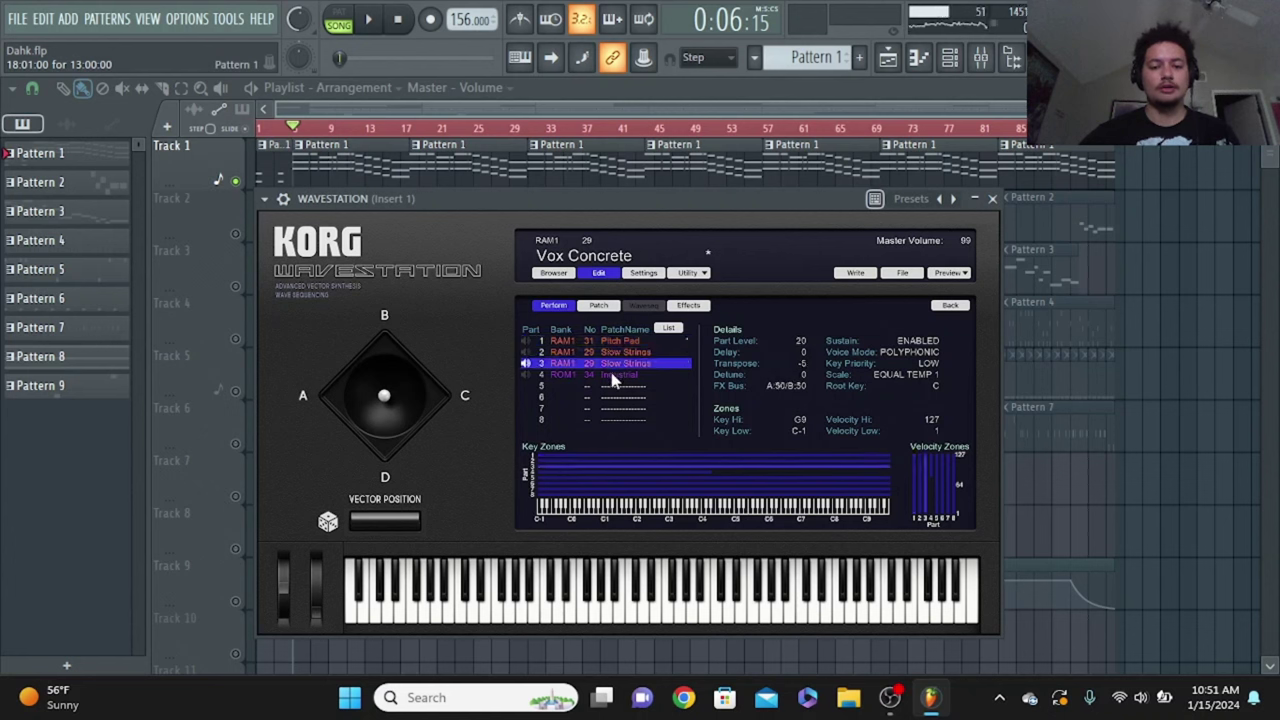
{"action": "left_click", "coordinate": [605, 374]}
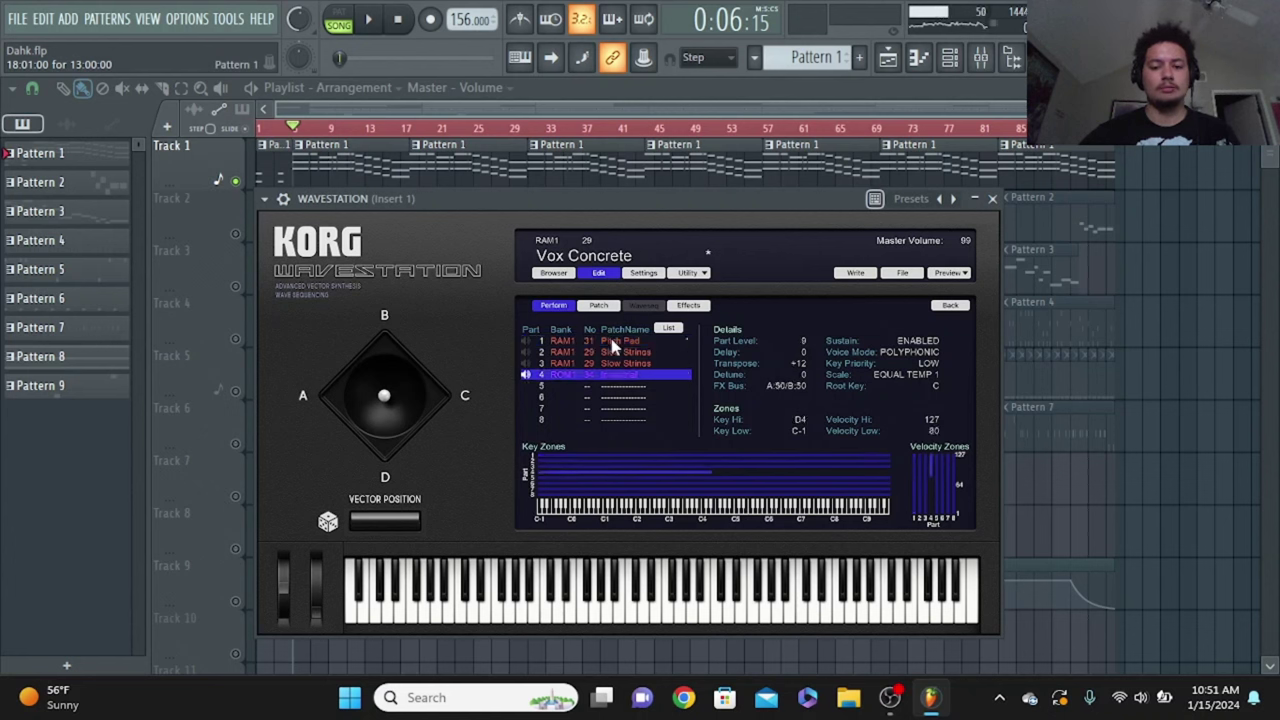
{"action": "left_click", "coordinate": [612, 341]}
{"action": "left_click", "coordinate": [612, 352]}
{"action": "left_click", "coordinate": [612, 364]}
{"action": "left_click", "coordinate": [614, 375]}
{"action": "left_click", "coordinate": [617, 354]}
{"action": "left_click", "coordinate": [622, 341]}
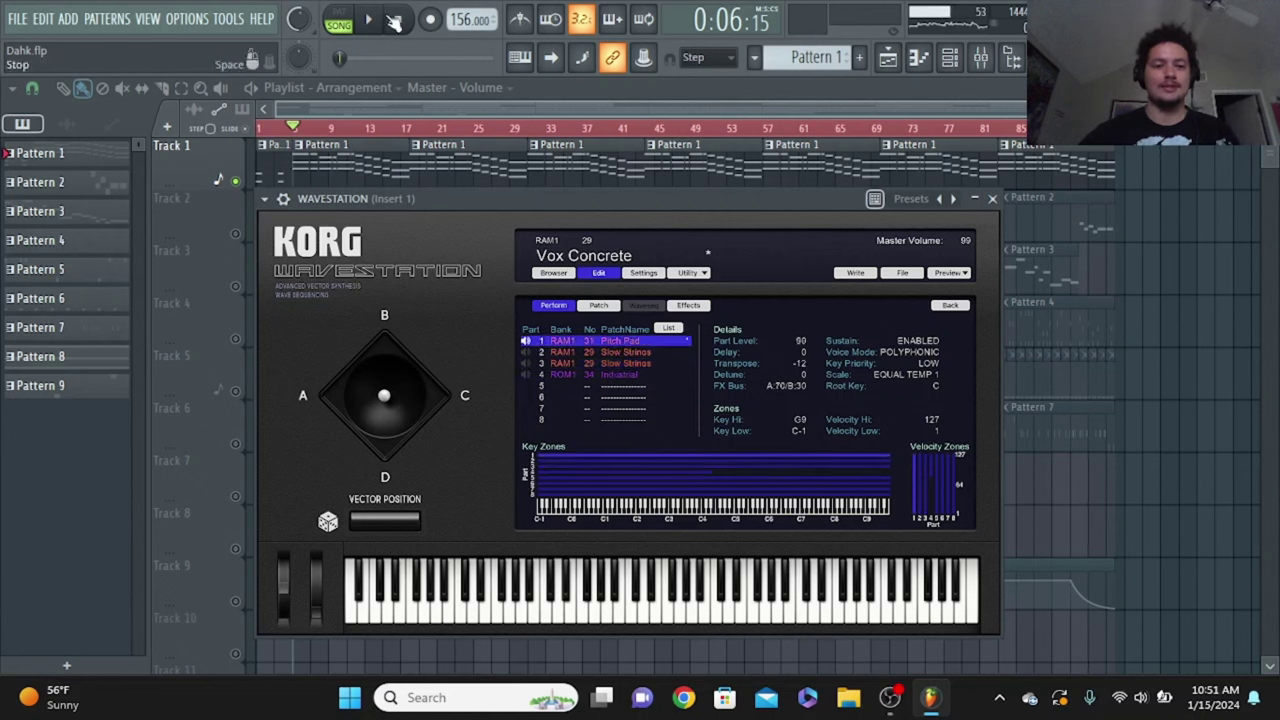
Play the song, set the Pitch Pad part's level to 64, and stop playback
{"action": "key", "text": "space"}
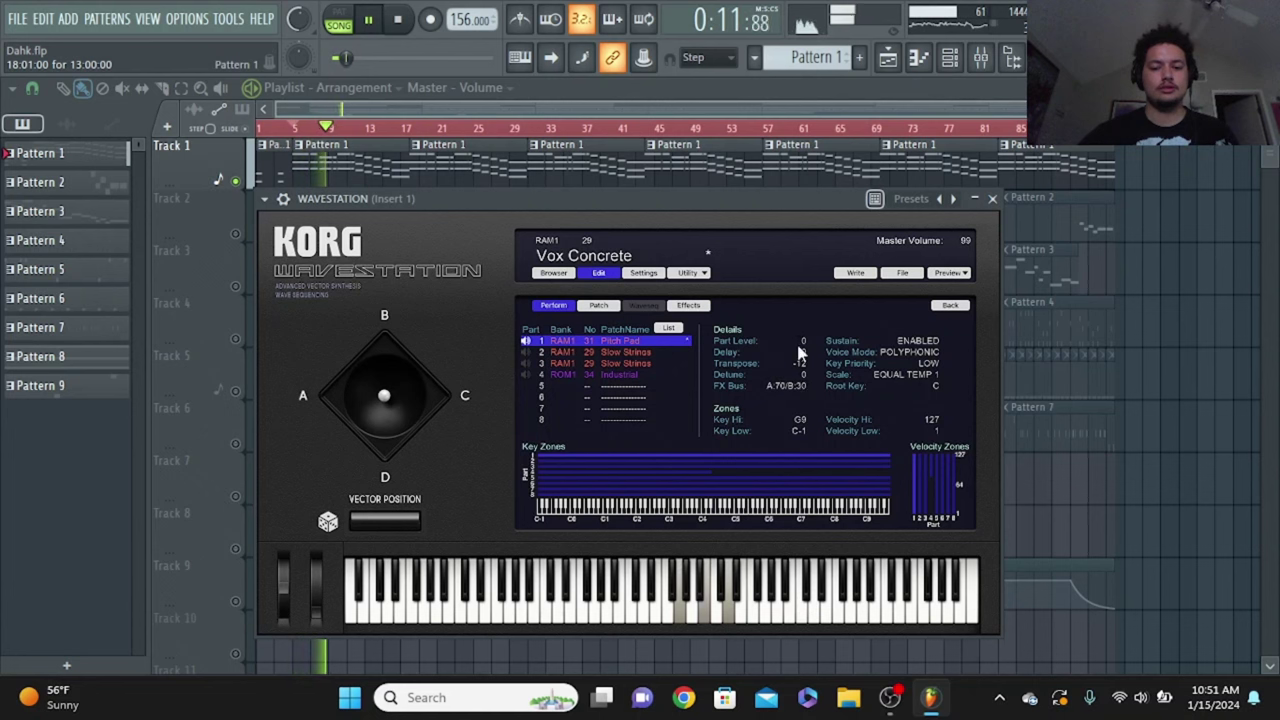
{"action": "left_click_drag", "start_coordinate": [806, 337], "coordinate": [803, 220]}
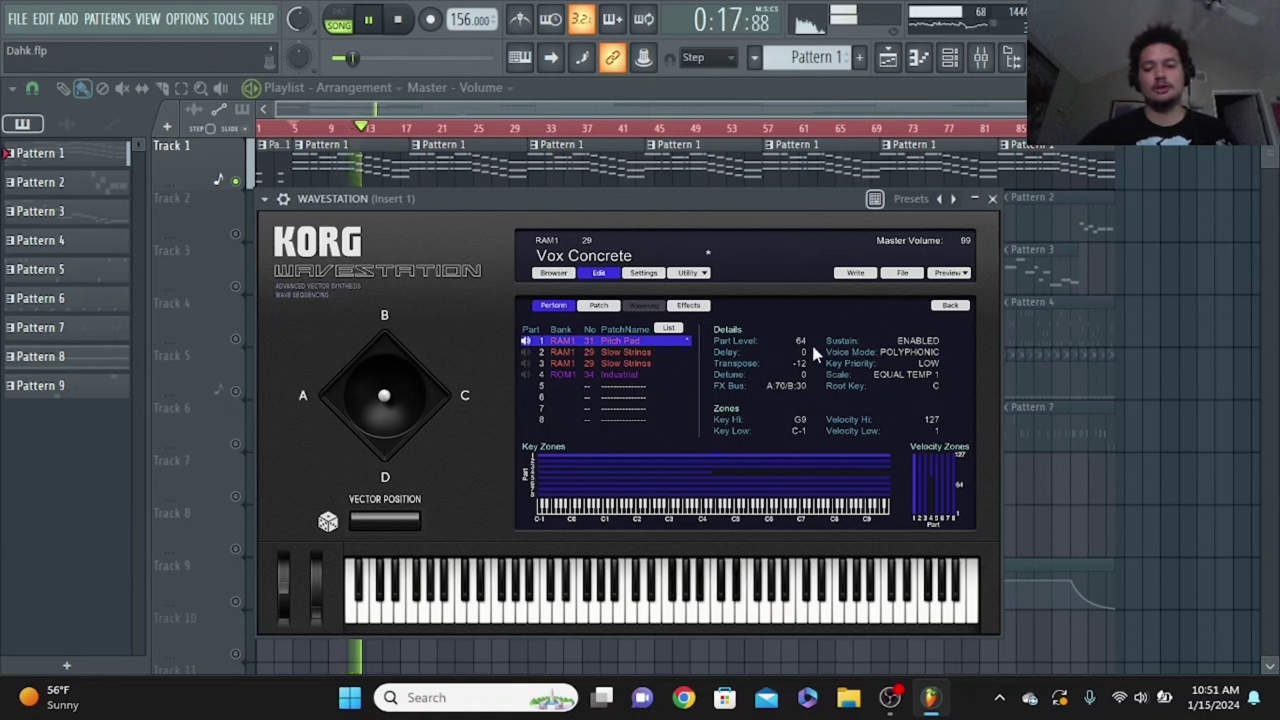
{"action": "left_click", "coordinate": [400, 22]}
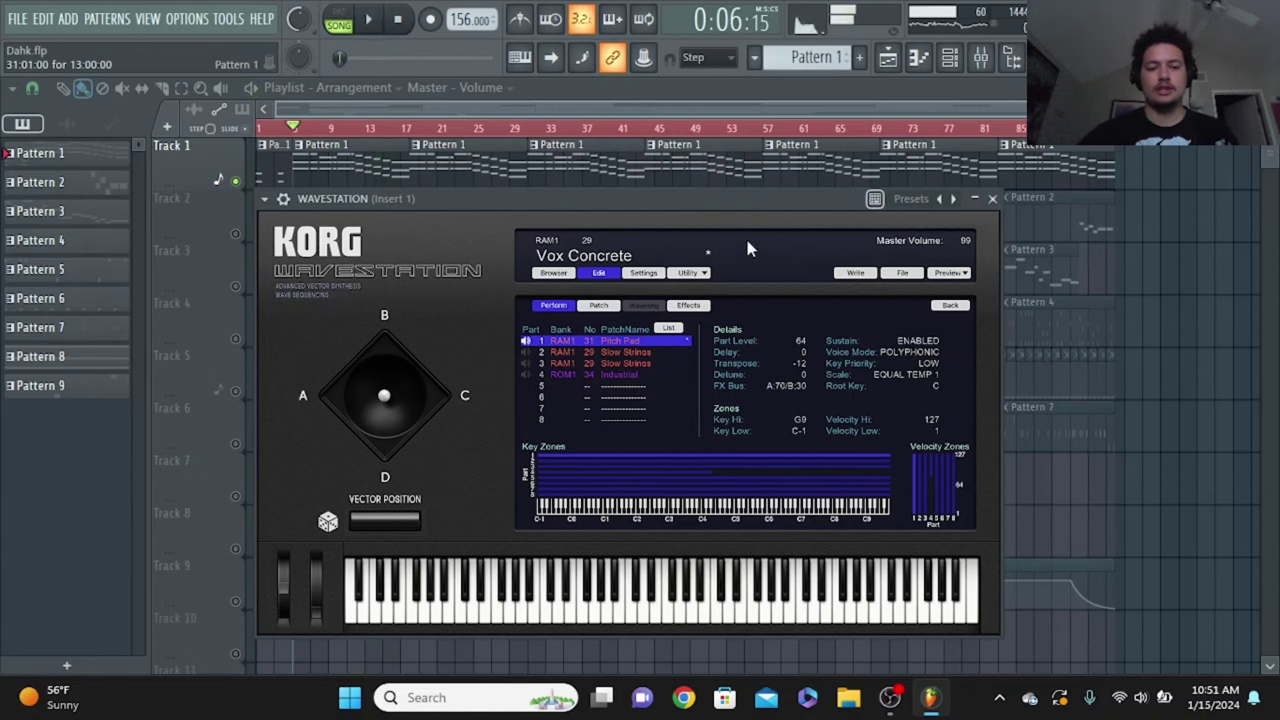
Close the WAVESTATION synth, bring up the channel rack, then solo Track 3 and play it
{"action": "left_click", "coordinate": [992, 199]}
{"action": "left_click", "coordinate": [949, 57]}
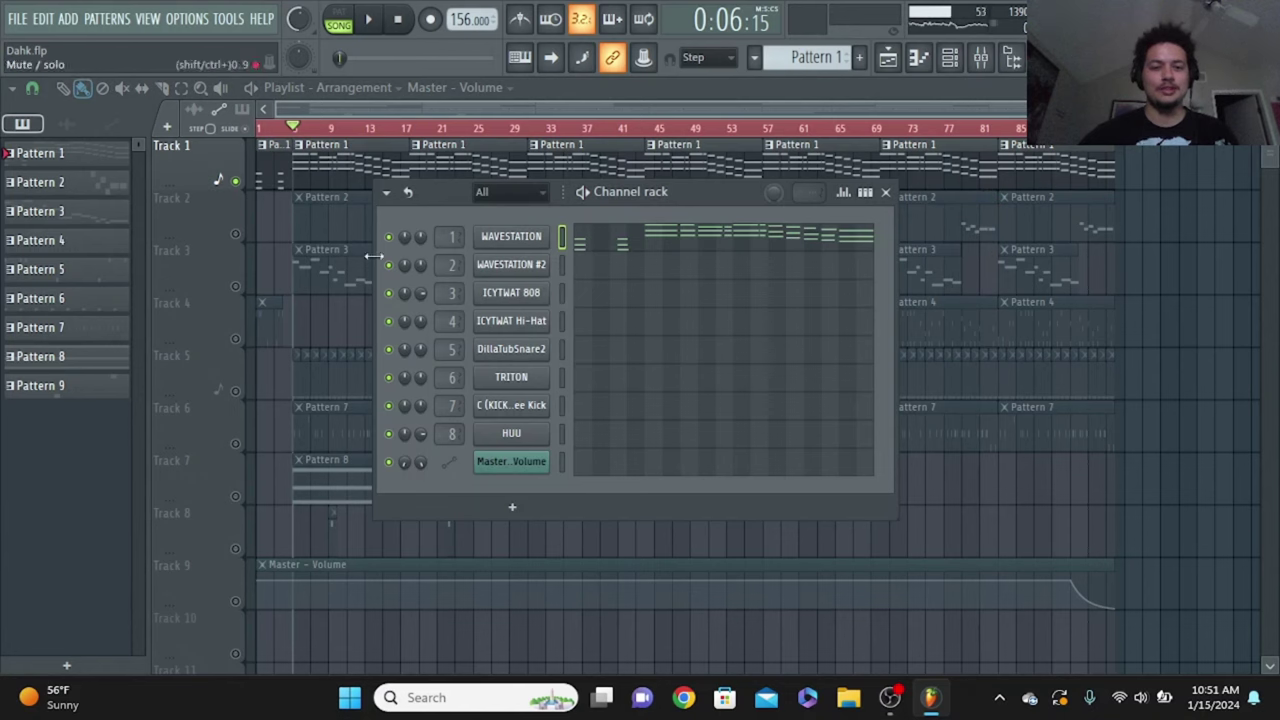
{"action": "left_click", "coordinate": [243, 289]}
{"action": "key", "text": "space"}
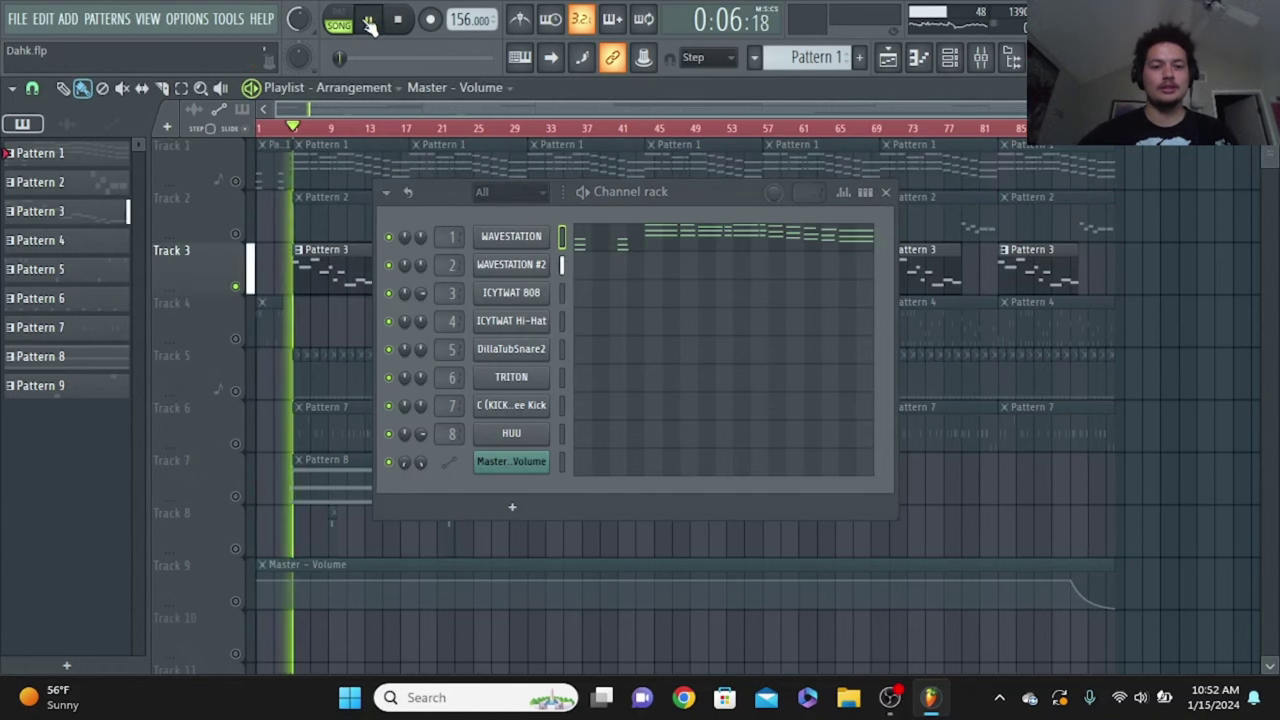
Open the WAVESTATION #2 synth without the channel rack and examine the filter settings of the 16' EP Hybrid's first patch
{"action": "left_click", "coordinate": [540, 266]}
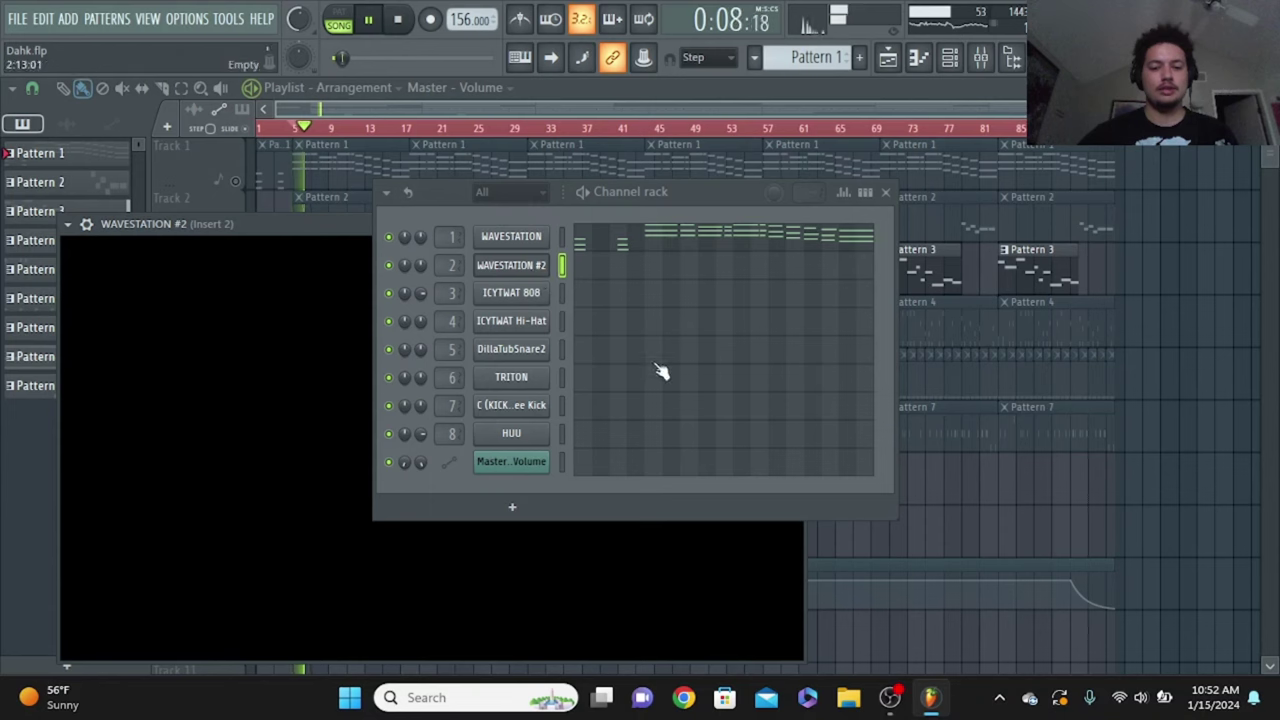
{"action": "left_click", "coordinate": [885, 192]}
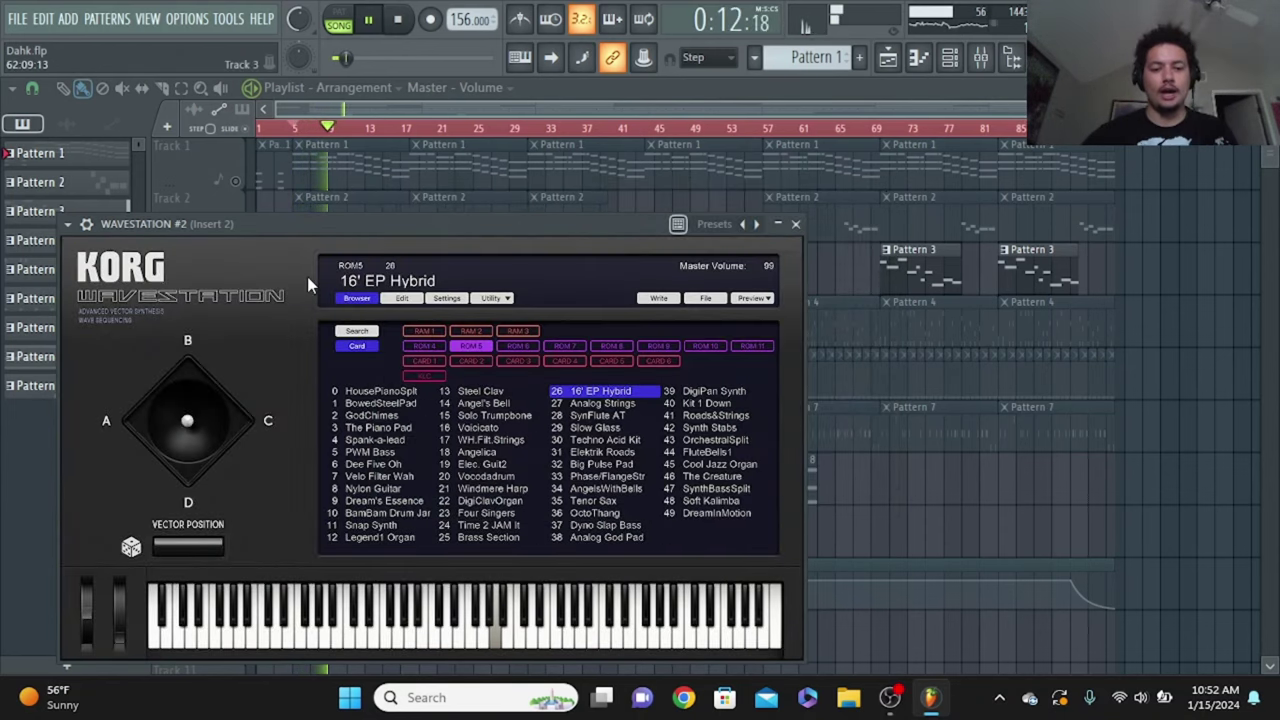
{"action": "left_click", "coordinate": [401, 299]}
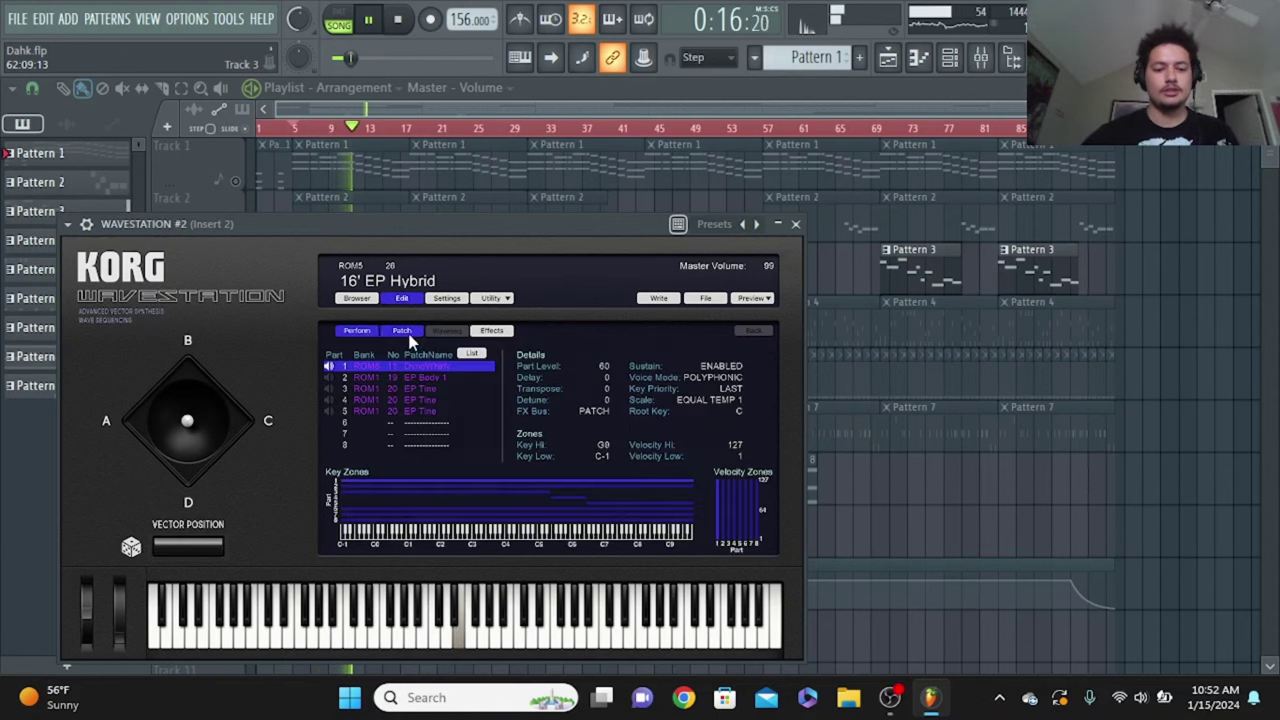
{"action": "left_click", "coordinate": [404, 332]}
{"action": "left_click", "coordinate": [407, 466]}
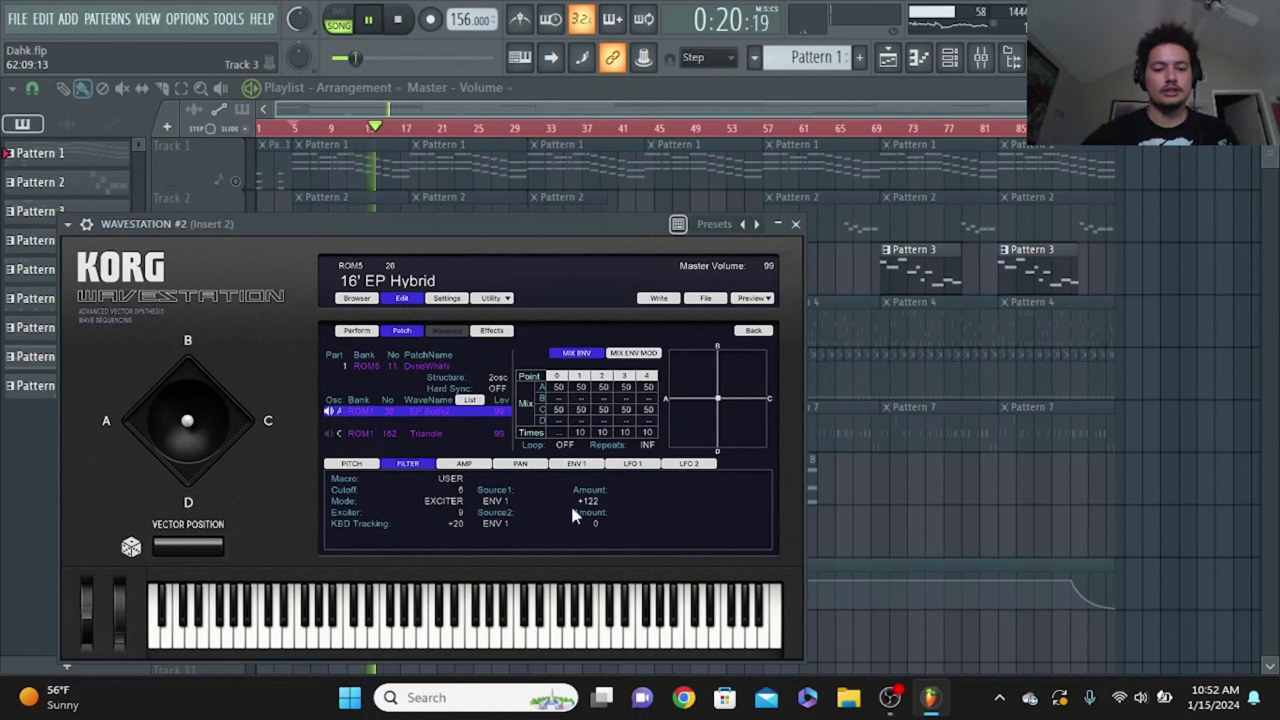
Close the WAVESTATION #2 synth, stop playback and turn off the Track 3 solo so all tracks are active
{"action": "left_click", "coordinate": [795, 224]}
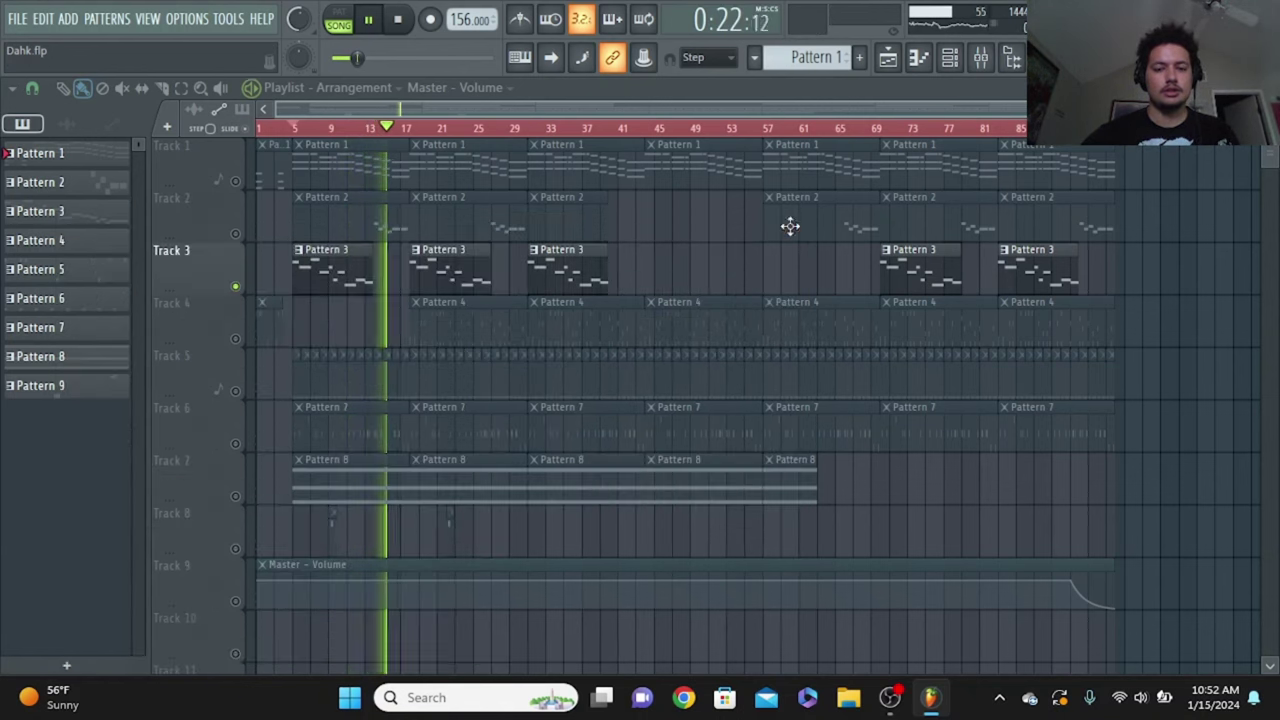
{"action": "left_click", "coordinate": [394, 19]}
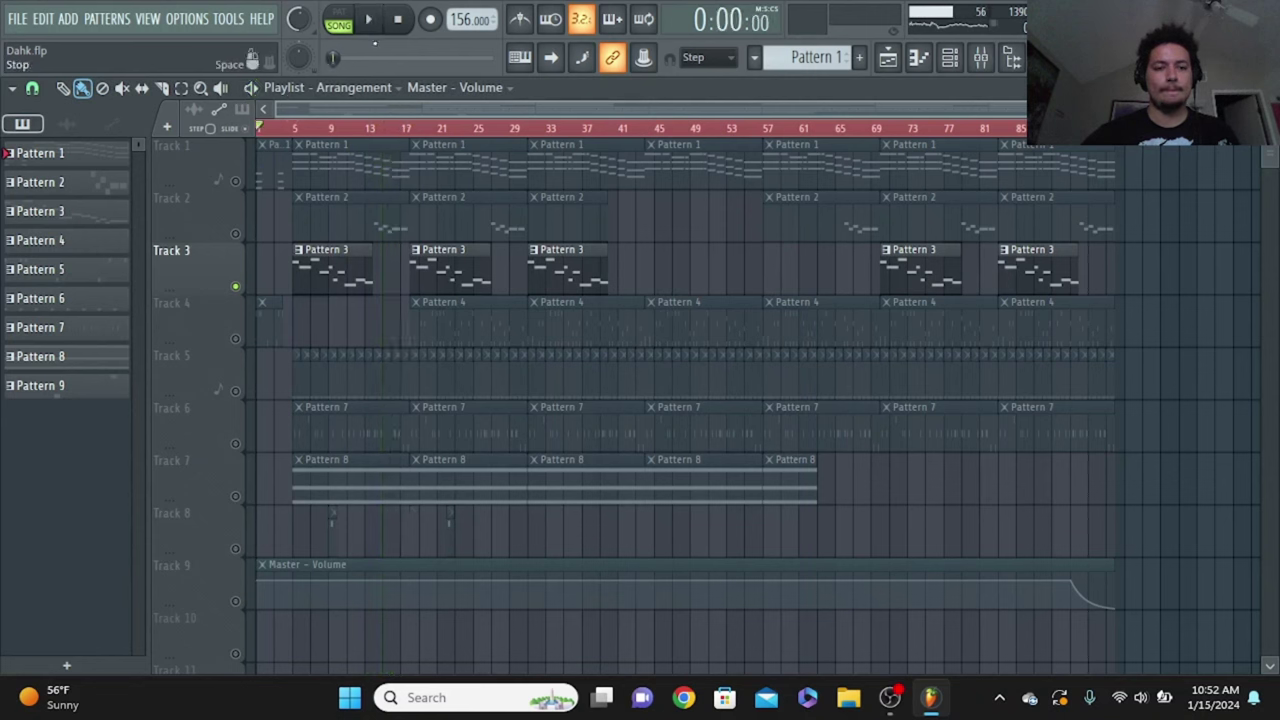
{"action": "right_click", "coordinate": [345, 57]}
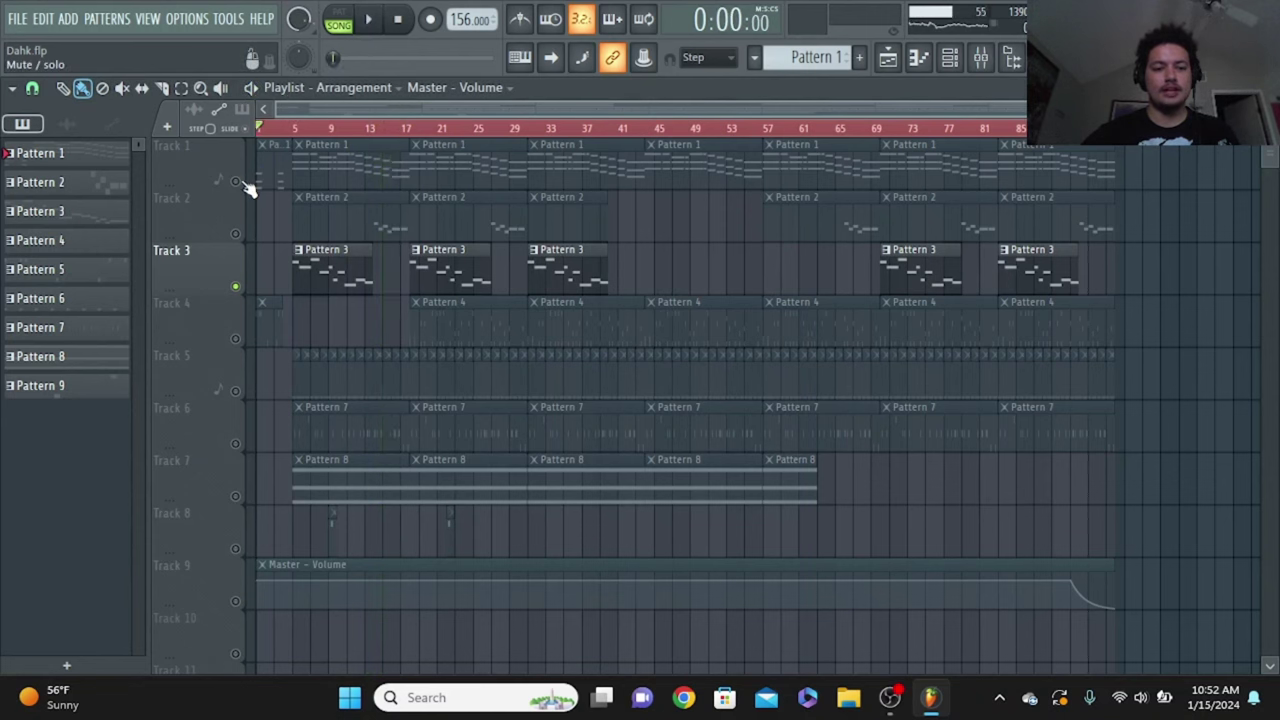
{"action": "left_click", "coordinate": [240, 183]}
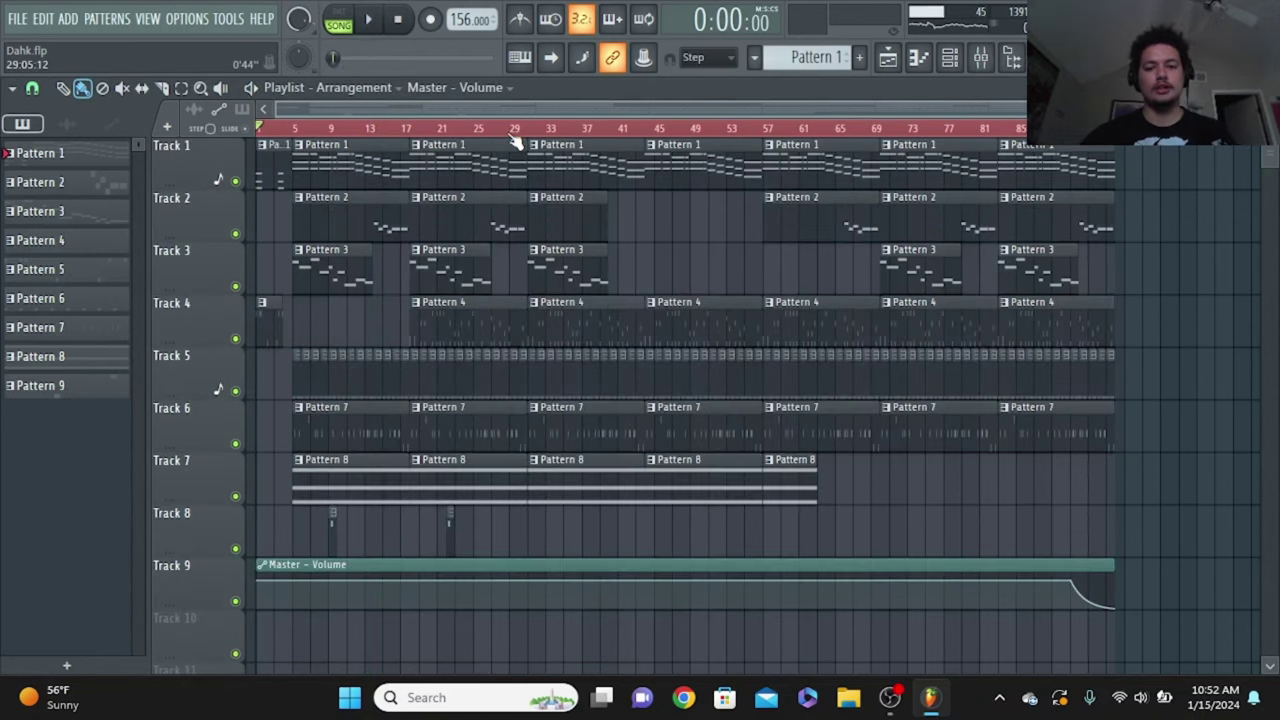
Play the full arrangement from bar 18, briefly check the channel rack, and stop playback
{"action": "left_click", "coordinate": [411, 129]}
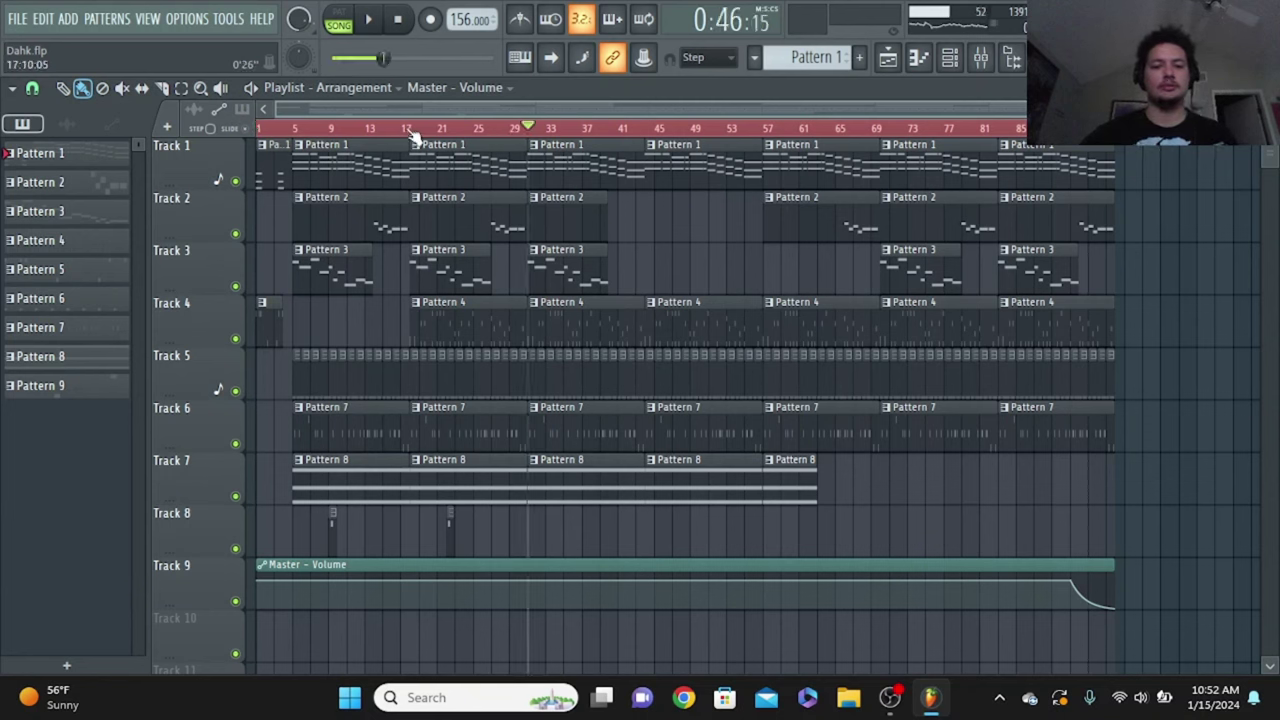
{"action": "key", "text": "space"}
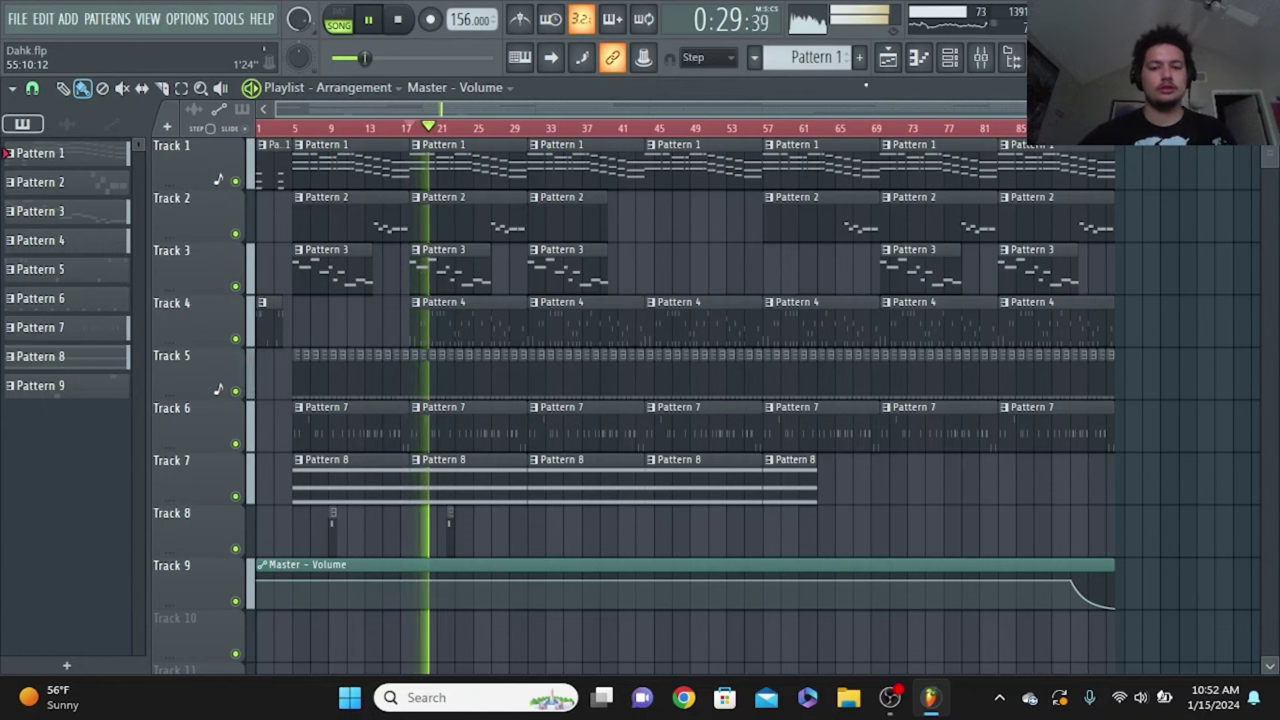
{"action": "left_click", "coordinate": [952, 62]}
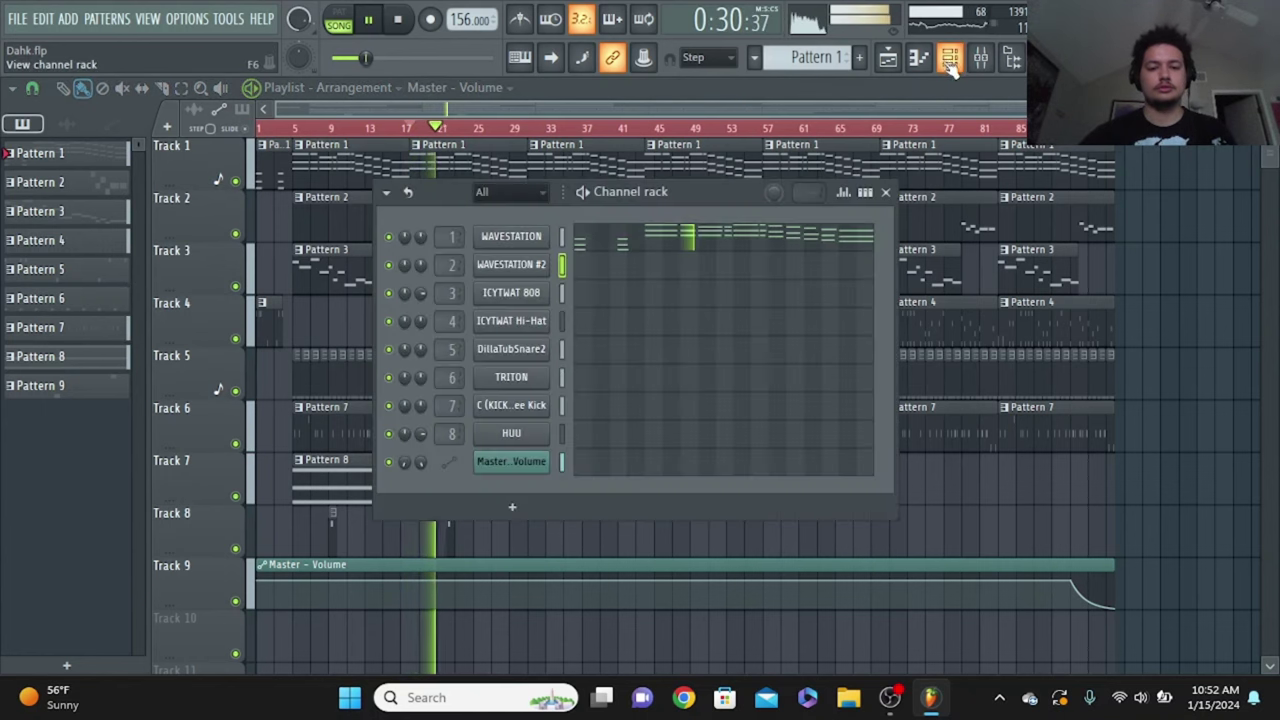
{"action": "left_click", "coordinate": [886, 188]}
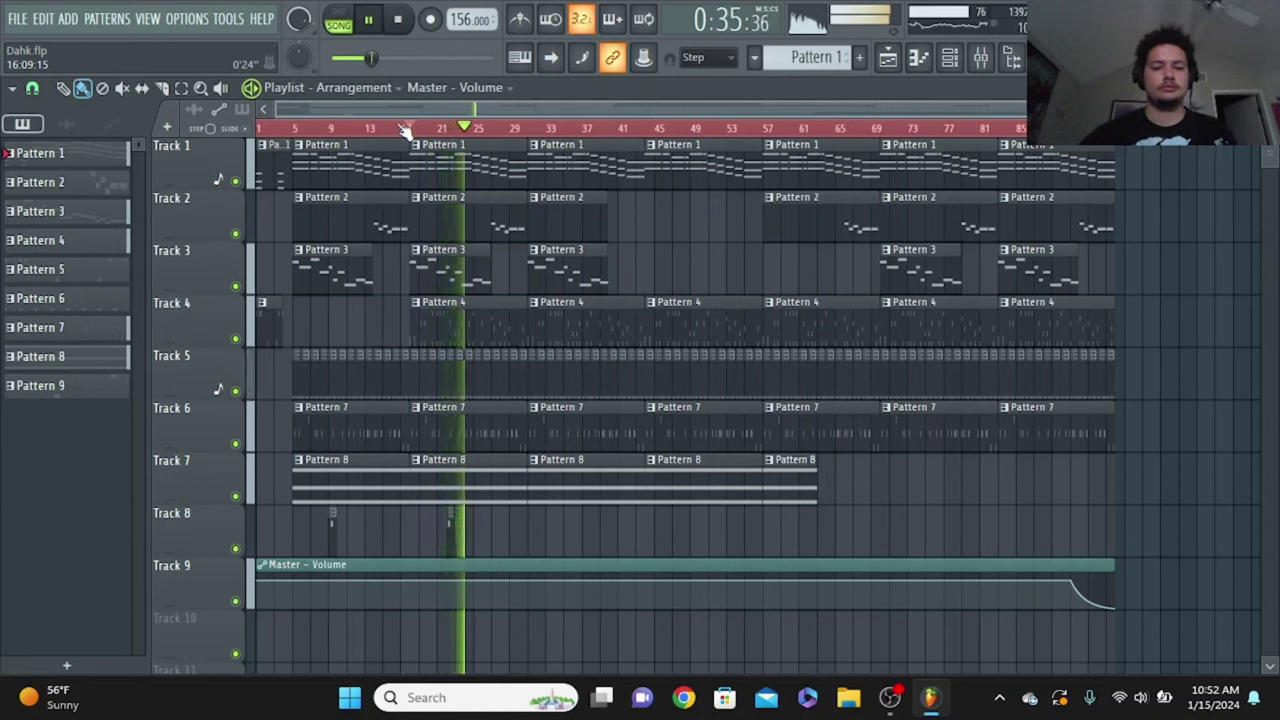
{"action": "left_click", "coordinate": [400, 28]}
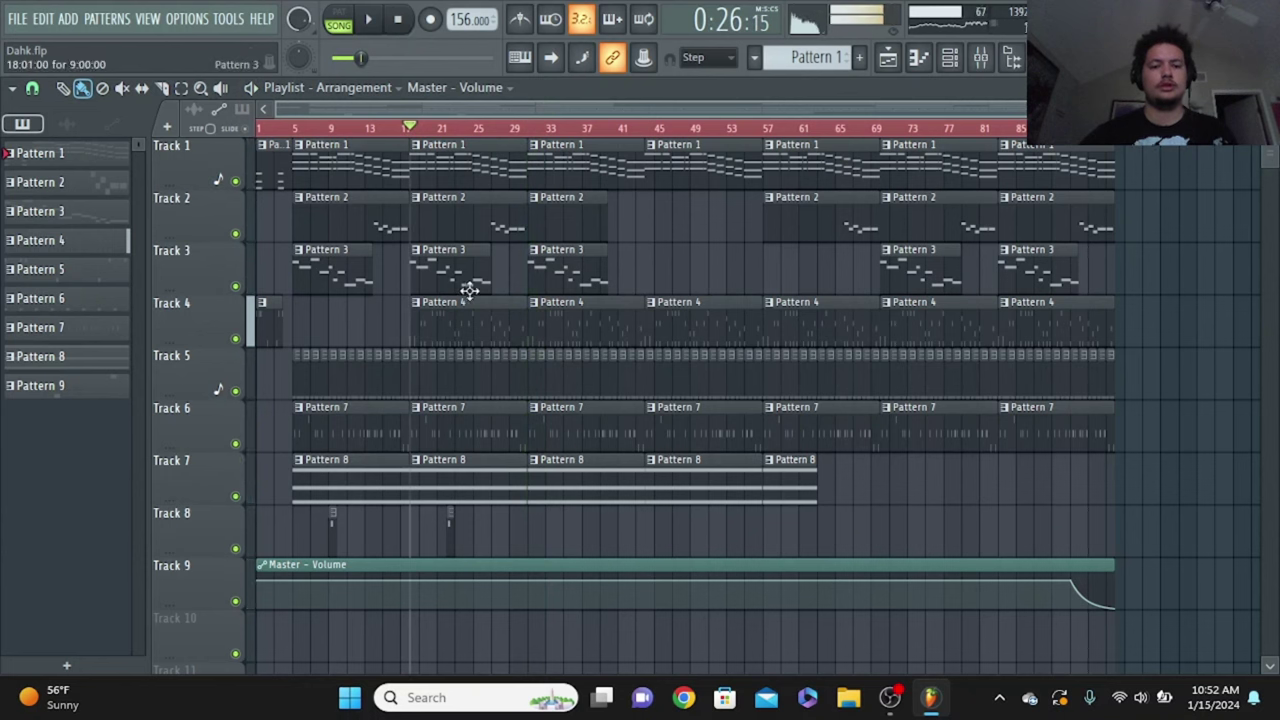
{"action": "left_click", "coordinate": [399, 24]}
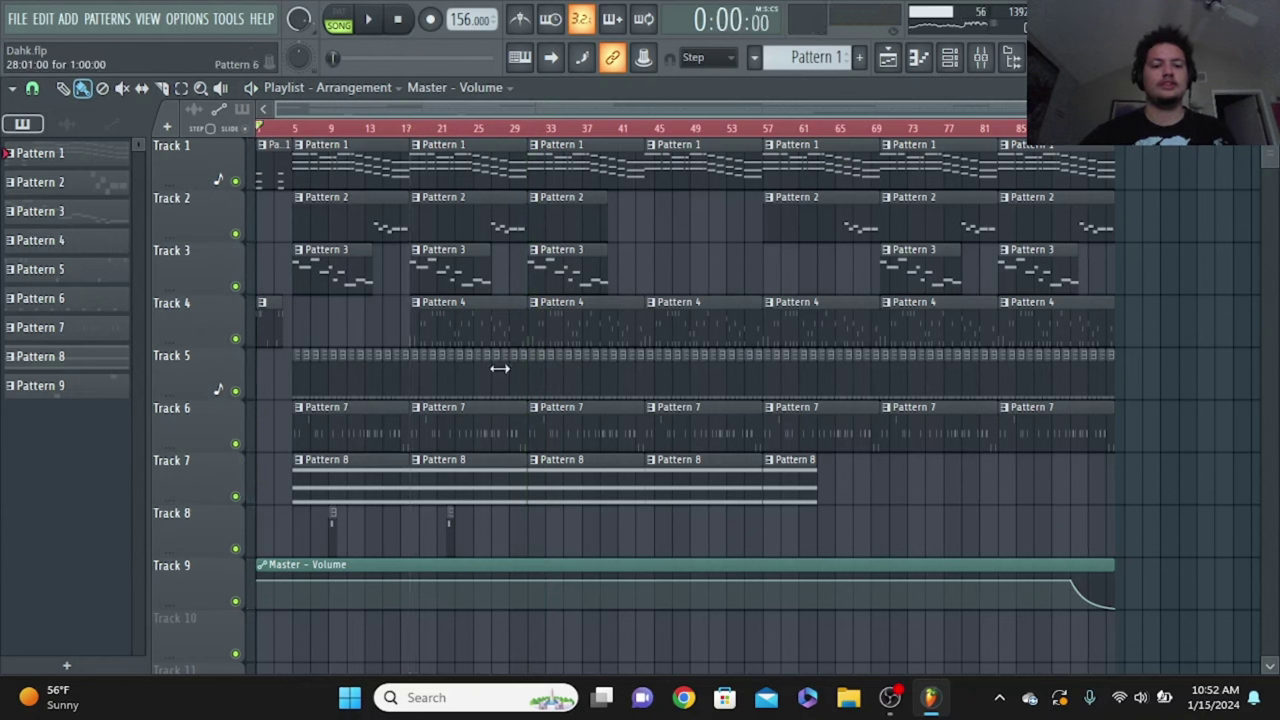
Solo Track 7 and play it from bar 18
{"action": "left_click", "coordinate": [401, 130]}
{"action": "left_click", "coordinate": [411, 131]}
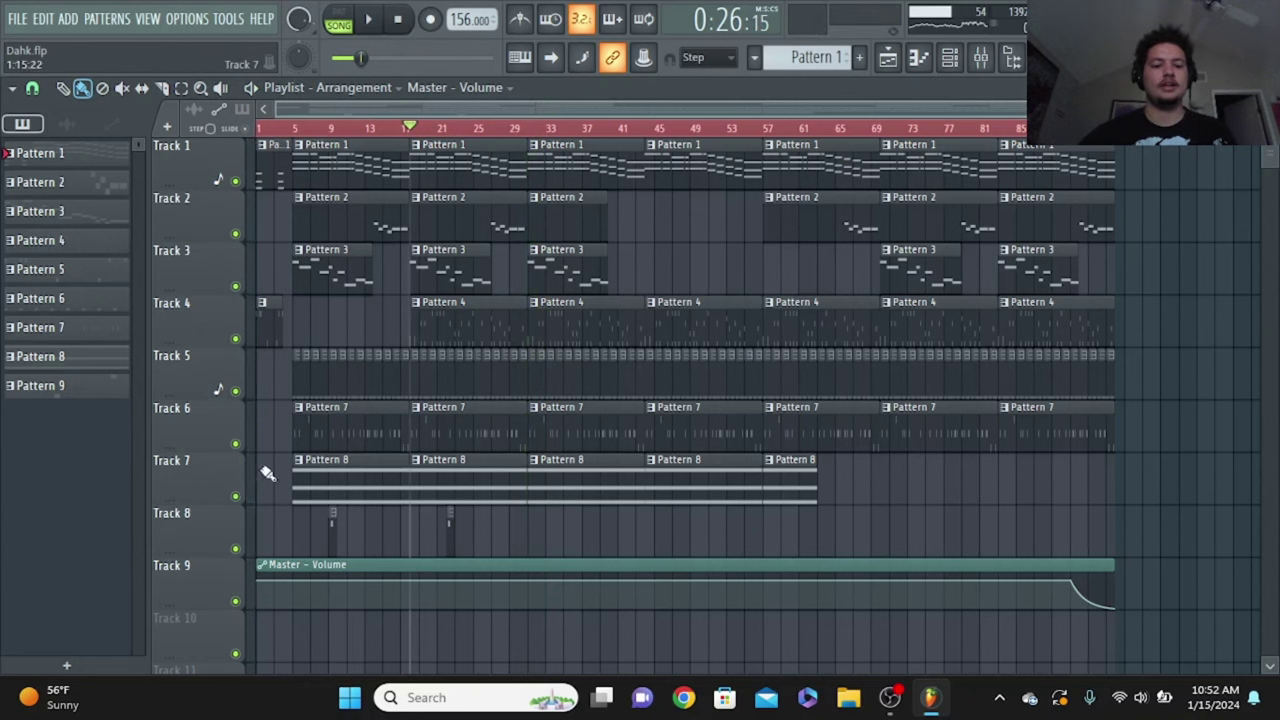
{"action": "right_click", "coordinate": [235, 496]}
{"action": "key", "text": "space"}
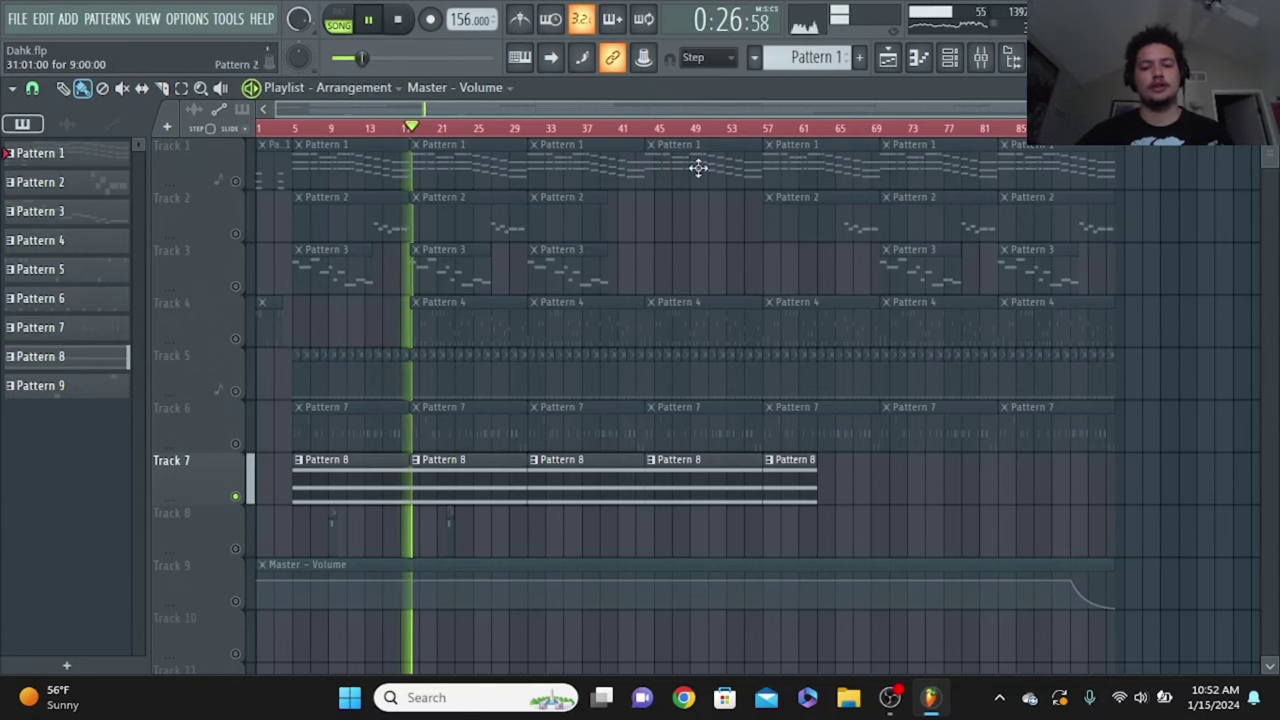
Open the TRITON synth from the channel rack during playback and close the rack
{"action": "left_click", "coordinate": [949, 57]}
{"action": "left_click", "coordinate": [540, 377]}
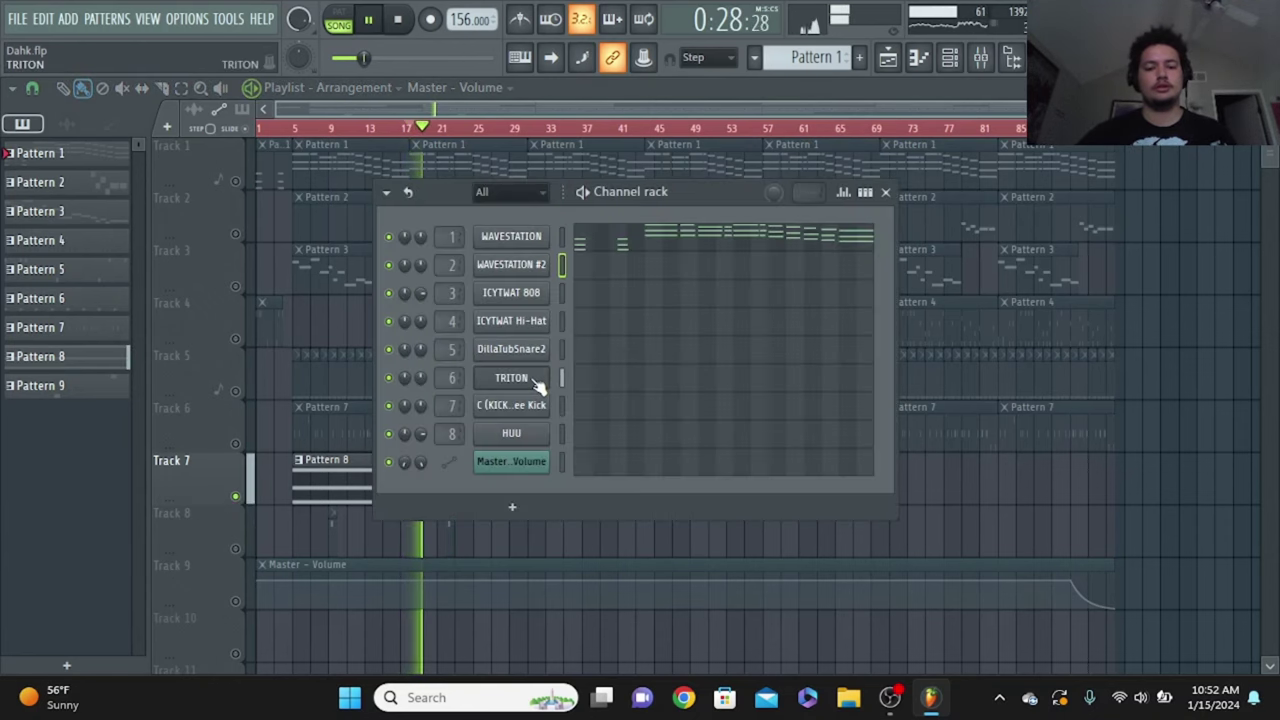
{"action": "left_click", "coordinate": [887, 191]}
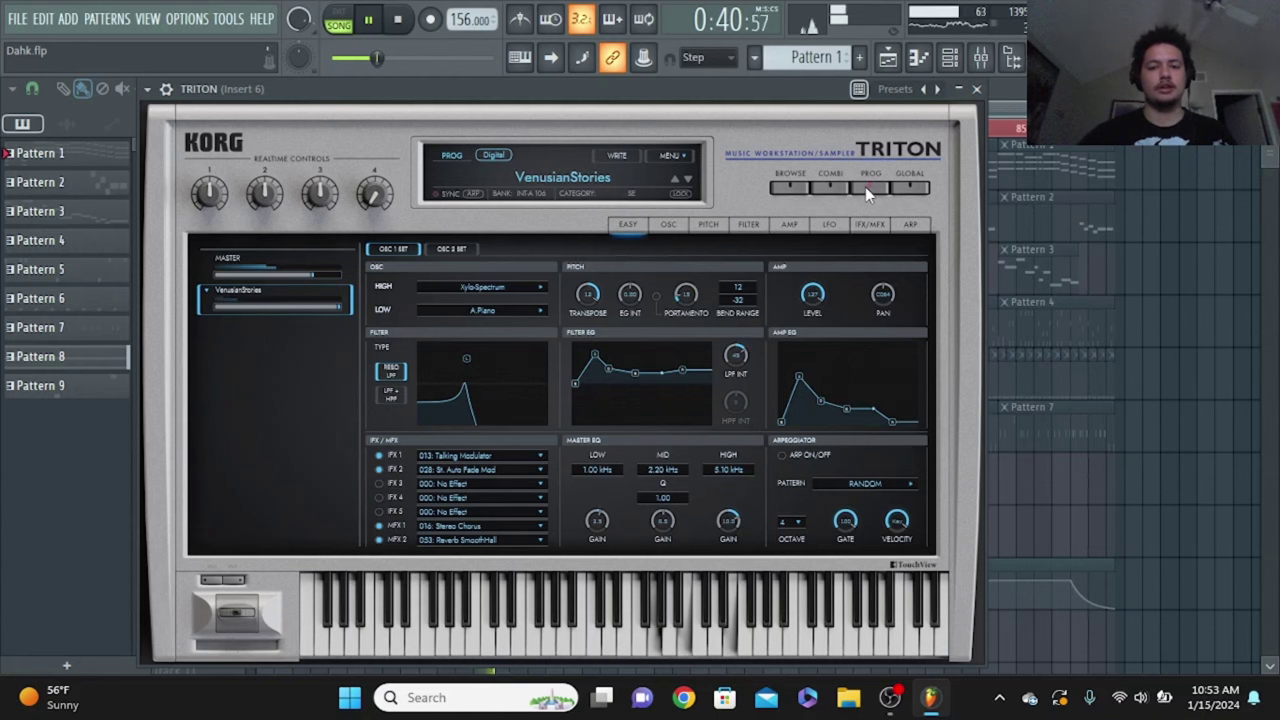
Look through the TRITON's program browser and return to the easy edit page of VenusianStories
{"action": "left_click", "coordinate": [562, 176]}
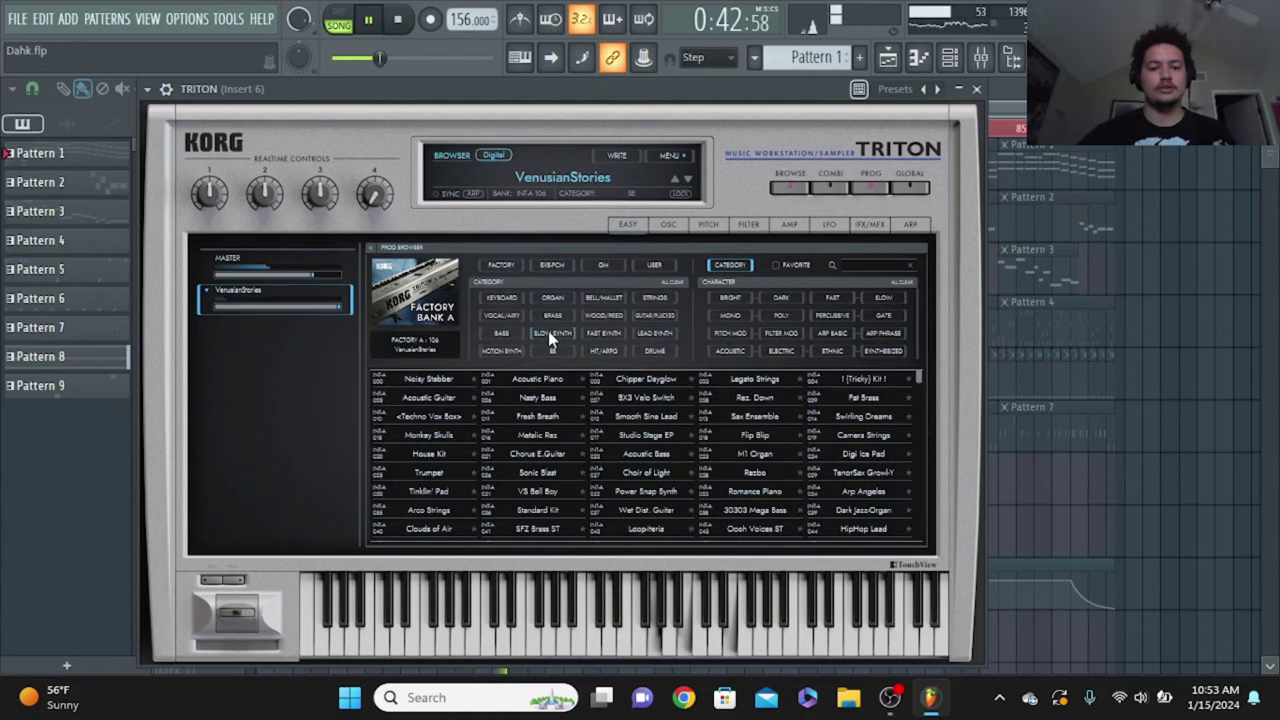
{"action": "left_click", "coordinate": [624, 227]}
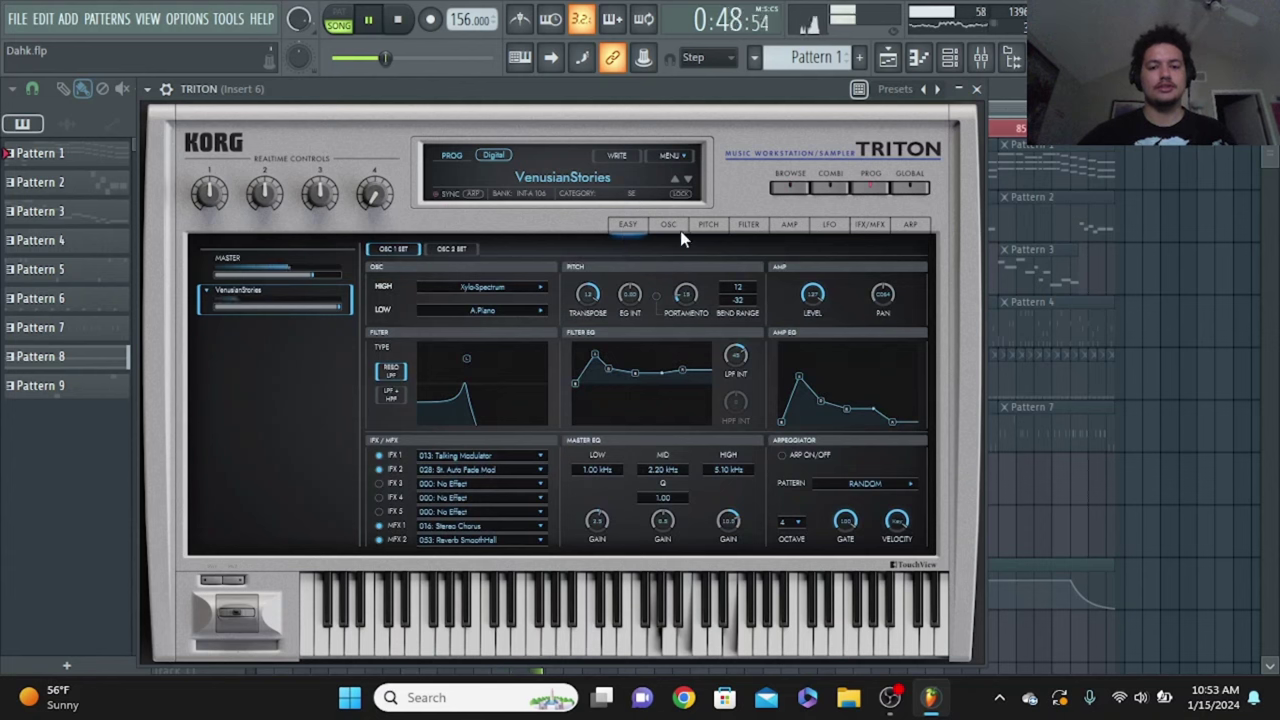
{"action": "left_click", "coordinate": [574, 184]}
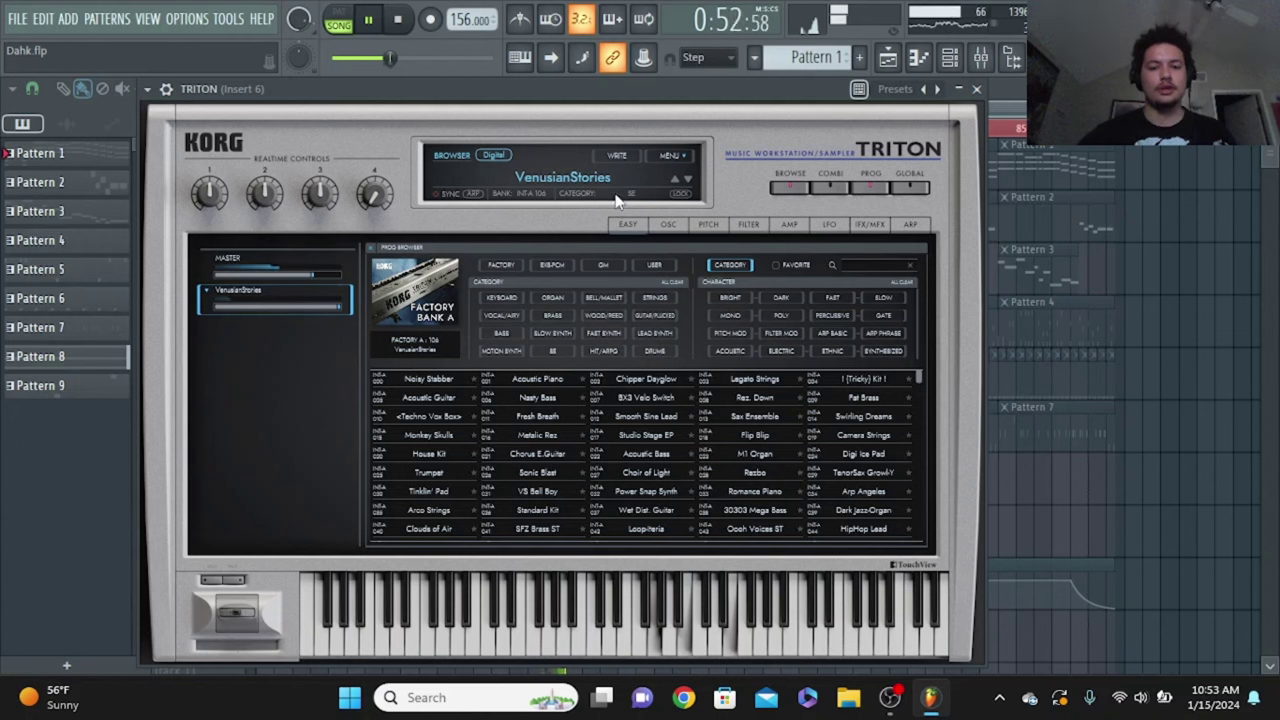
{"action": "left_click", "coordinate": [629, 225]}
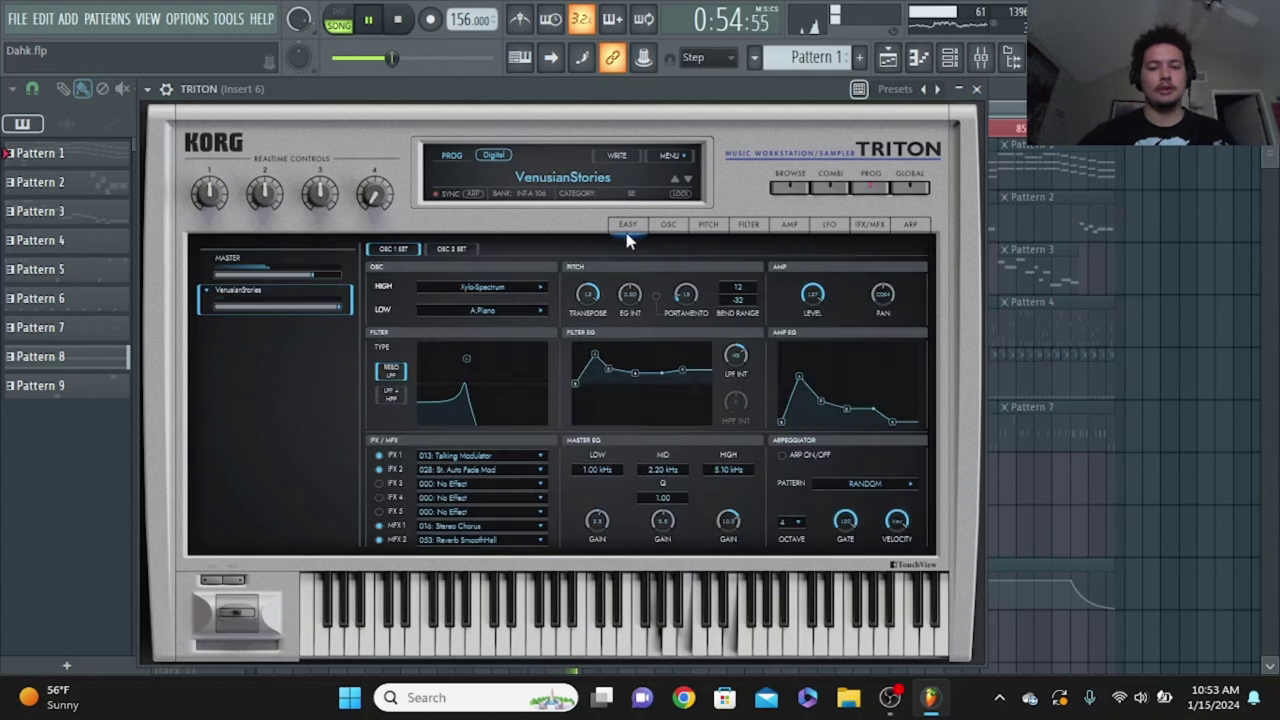
Jump back in the song, raise oscillator 1's filter cutoff with resonance at 57, and set the master EQ mid to 7.60 kHz and high to 12.00 kHz
{"action": "left_click_drag", "start_coordinate": [393, 58], "coordinate": [383, 58]}
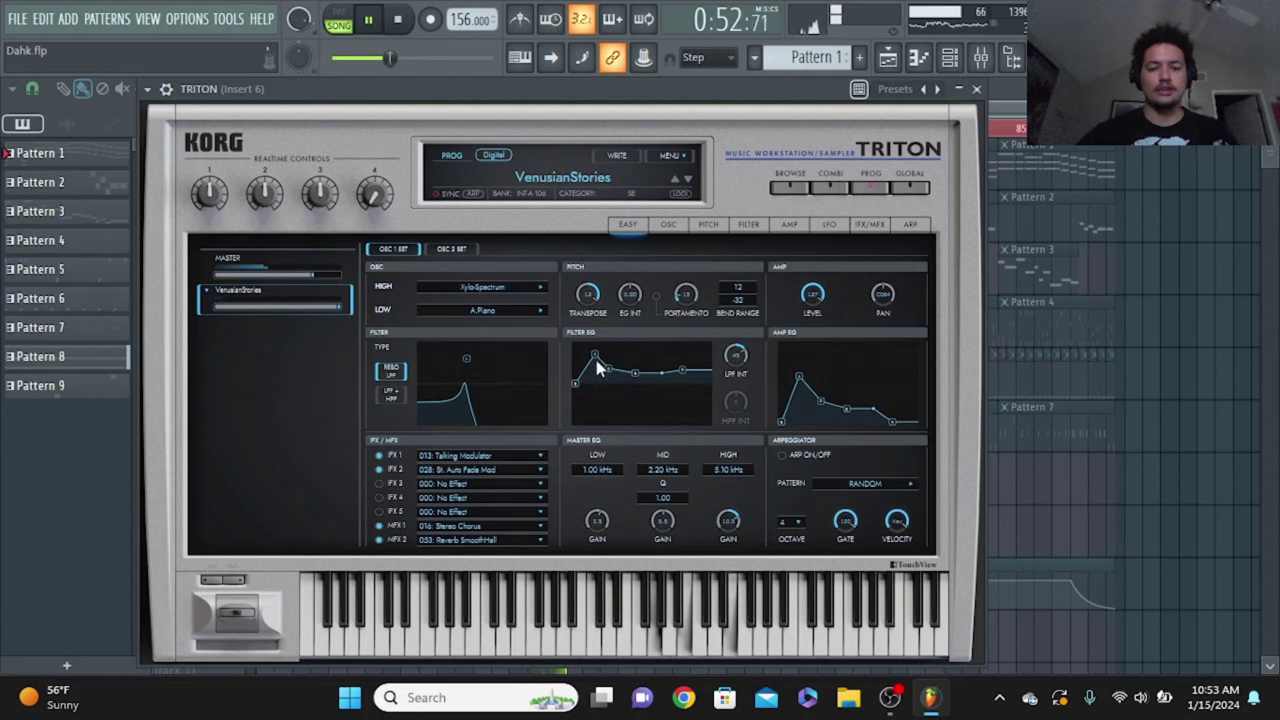
{"action": "mouse_move", "coordinate": [467, 359]}
{"action": "left_mouse_down"}
{"action": "mouse_move", "coordinate": [531, 360]}
{"action": "mouse_move", "coordinate": [477, 361]}
{"action": "left_mouse_up"}
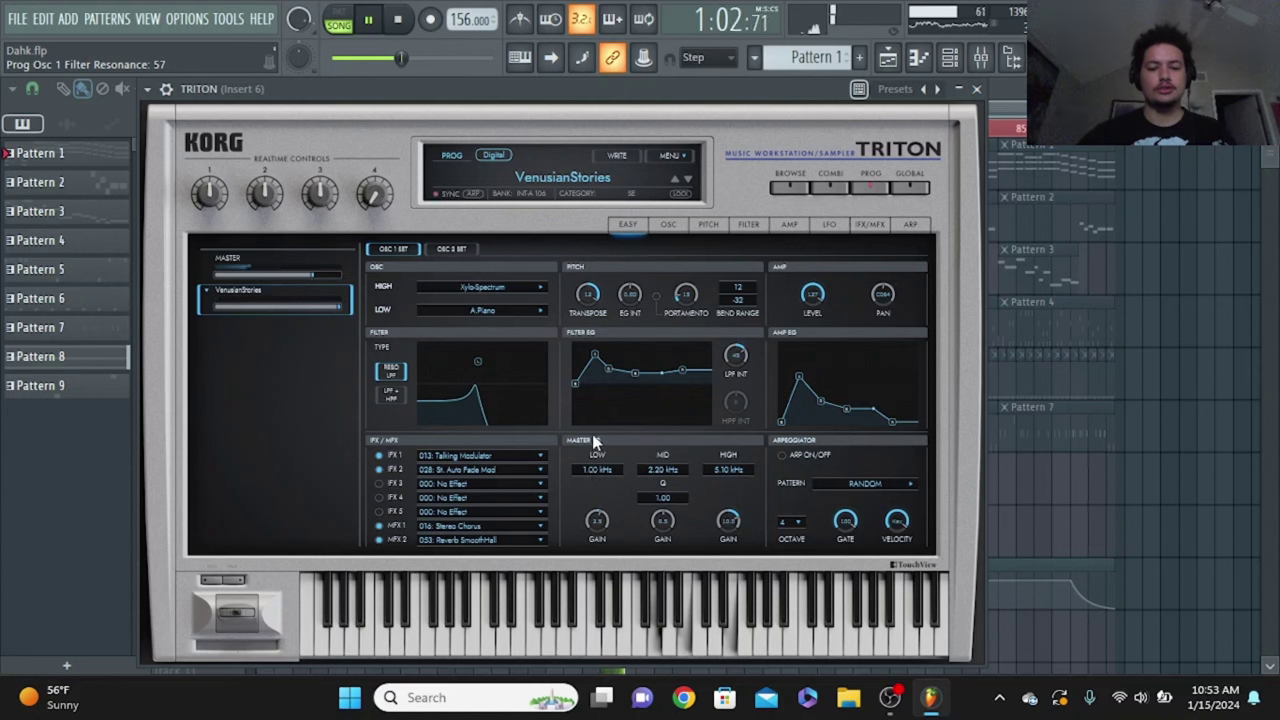
{"action": "left_click_drag", "start_coordinate": [663, 475], "coordinate": [658, 405]}
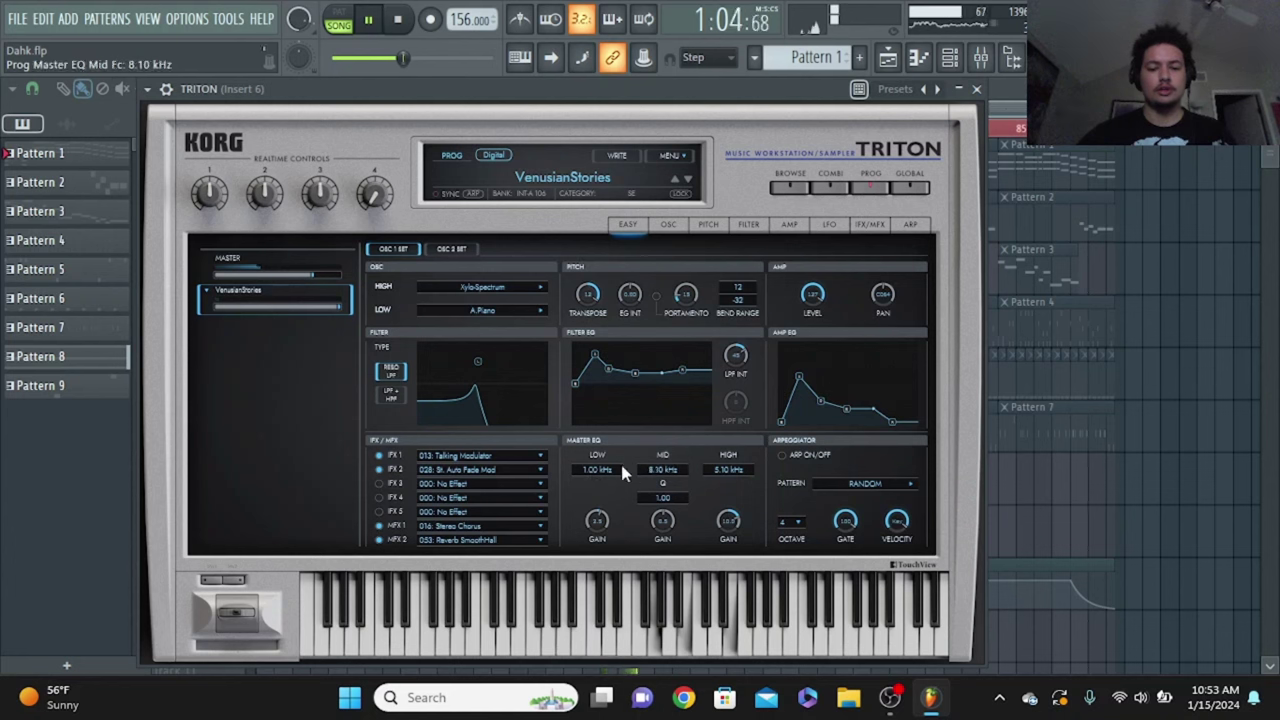
{"action": "left_click_drag", "start_coordinate": [660, 471], "coordinate": [667, 550]}
{"action": "left_click_drag", "start_coordinate": [723, 469], "coordinate": [723, 429]}
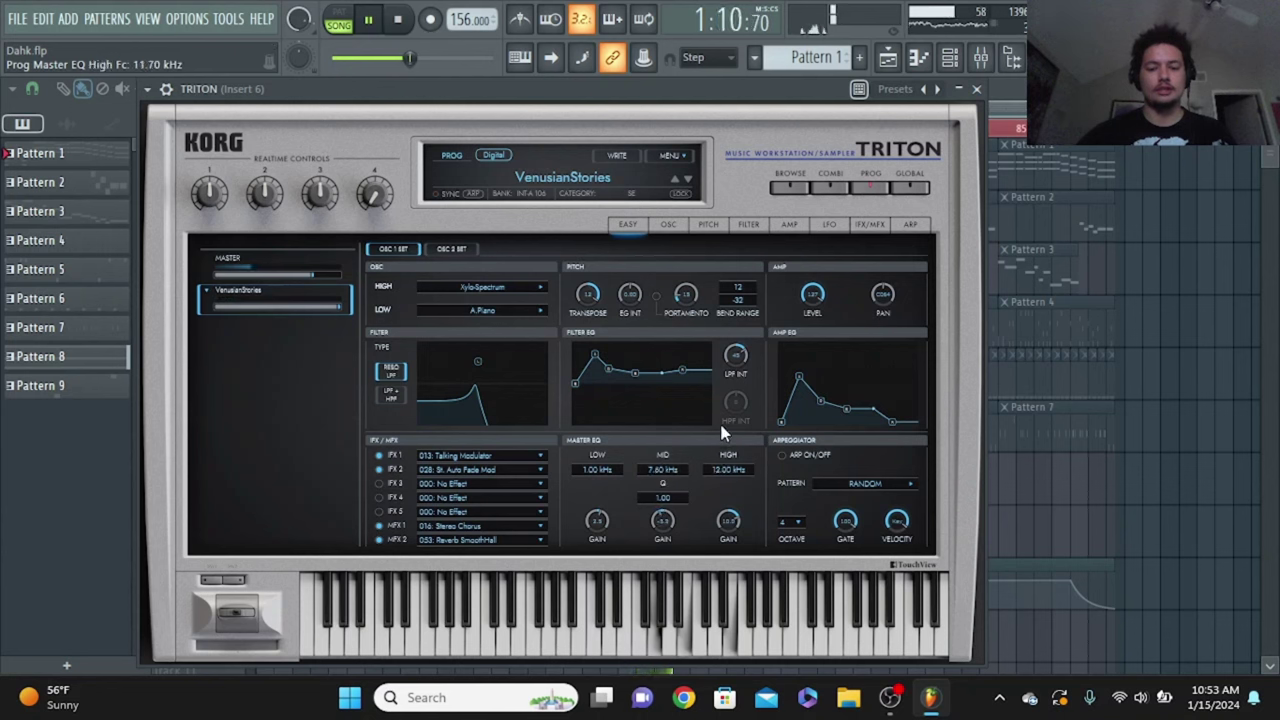
Set the TRITON's master EQ high band to 13.10 kHz with a gain of 7.5, and close the synth window
{"action": "left_click_drag", "start_coordinate": [728, 523], "coordinate": [729, 588]}
{"action": "left_click_drag", "start_coordinate": [728, 524], "coordinate": [728, 522]}
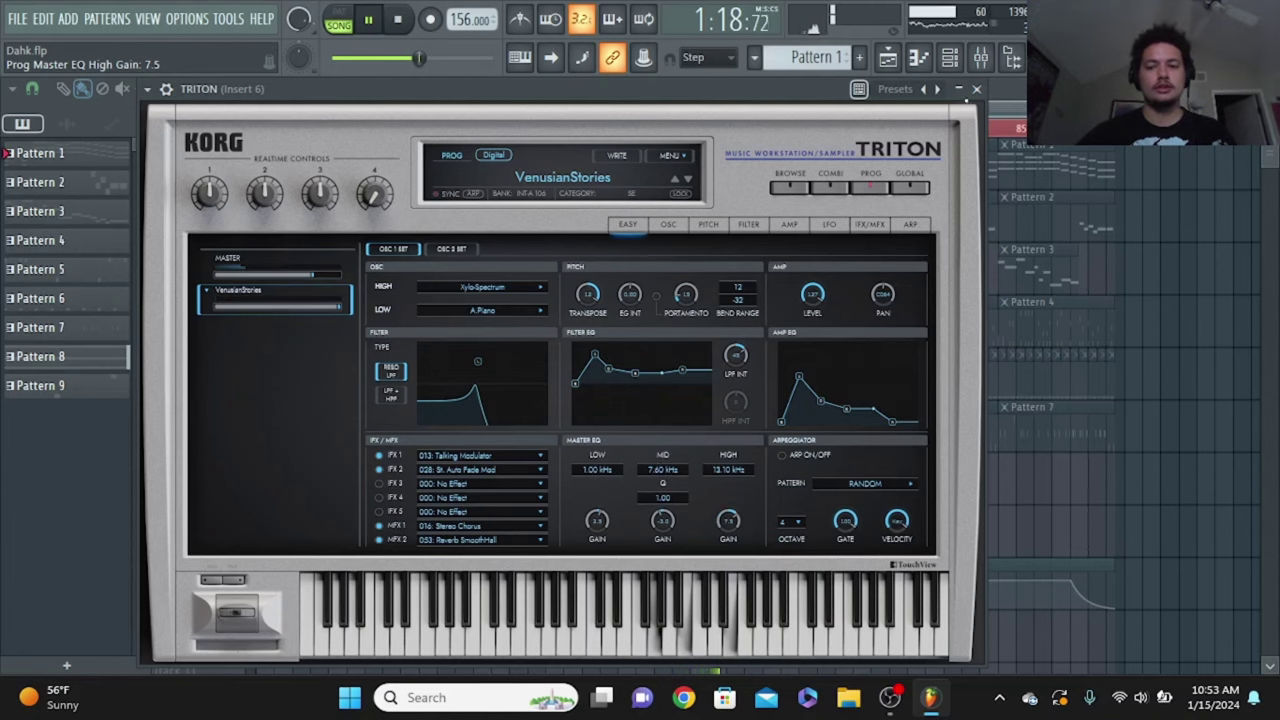
{"action": "key", "text": "Escape"}
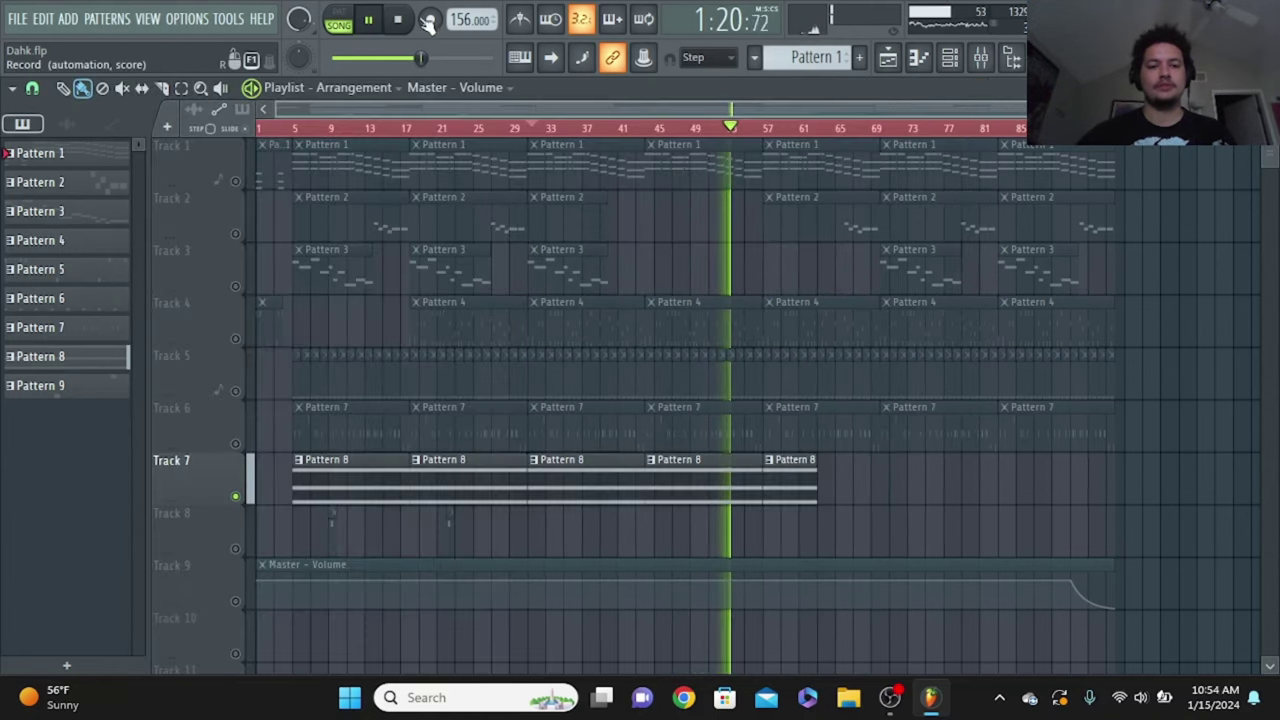
Stop playback, re-enable all playlist tracks, and open Pattern 1's WAVESTATION notes in the piano roll
{"action": "key", "text": "space"}
{"action": "left_click", "coordinate": [236, 181]}
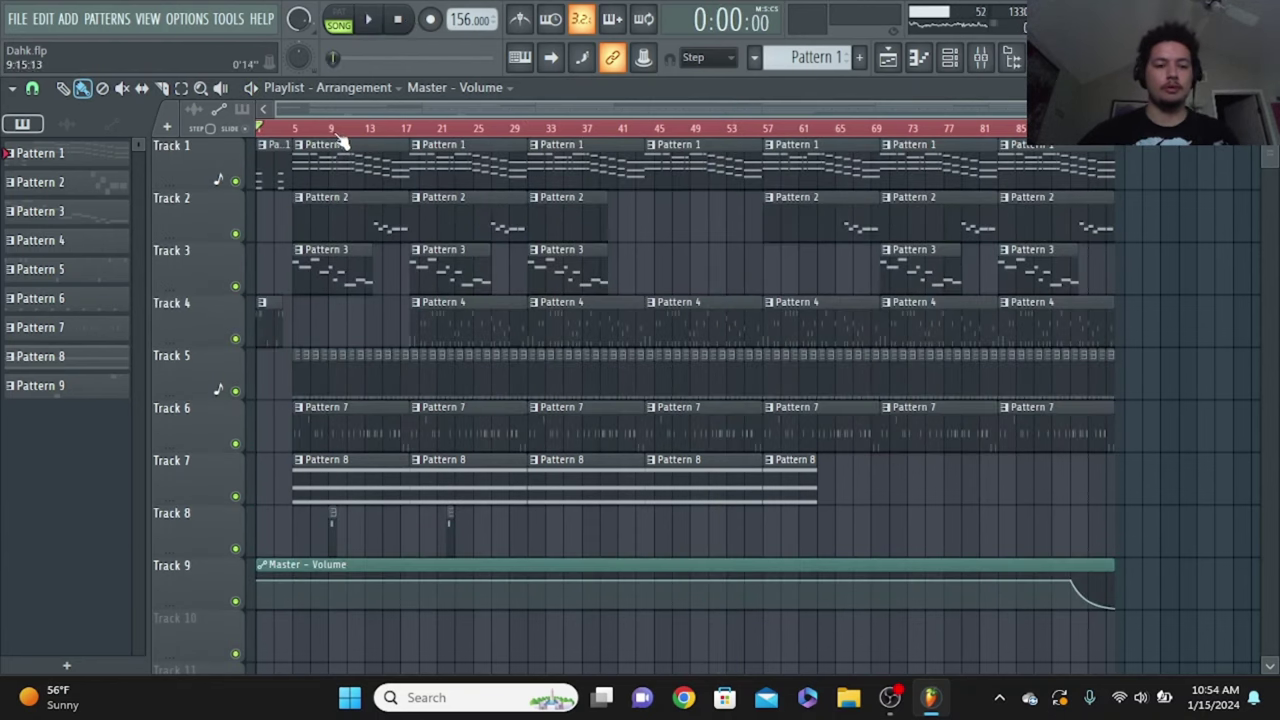
{"action": "scroll", "coordinate": [421, 288], "scroll_direction": "down", "scroll_amount": 2}
{"action": "scroll", "coordinate": [421, 288], "scroll_direction": "up", "scroll_amount": 2}
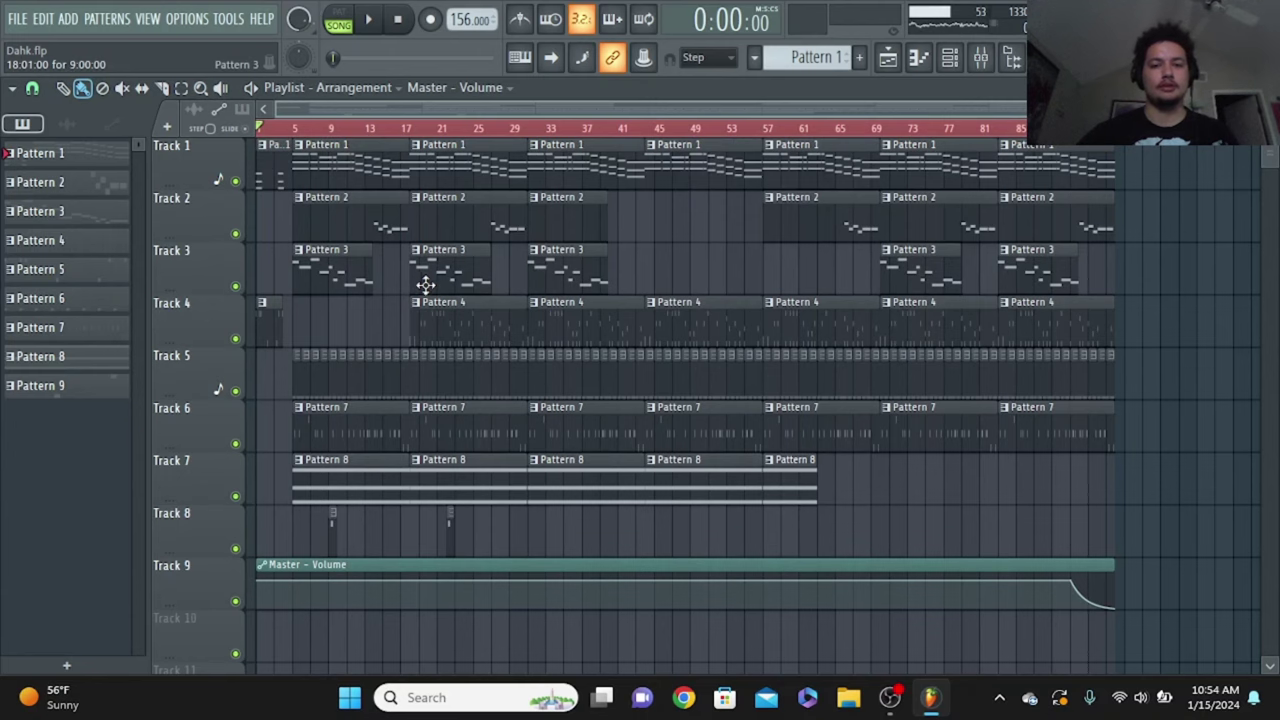
{"action": "double_click", "coordinate": [343, 145]}
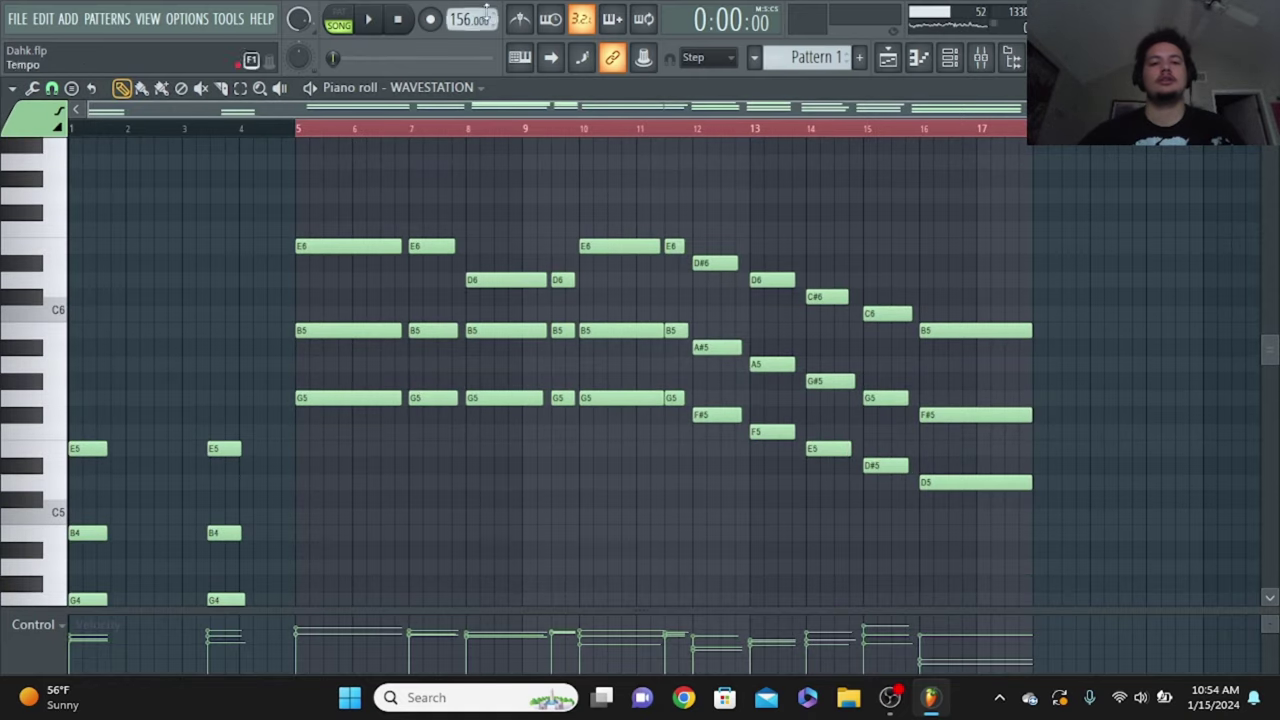
Play the song from the start while following the WAVESTATION chord notes in the piano roll, and stop playback
{"action": "left_click", "coordinate": [368, 19]}
{"action": "scroll", "coordinate": [251, 286], "scroll_direction": "down", "scroll_amount": 3}
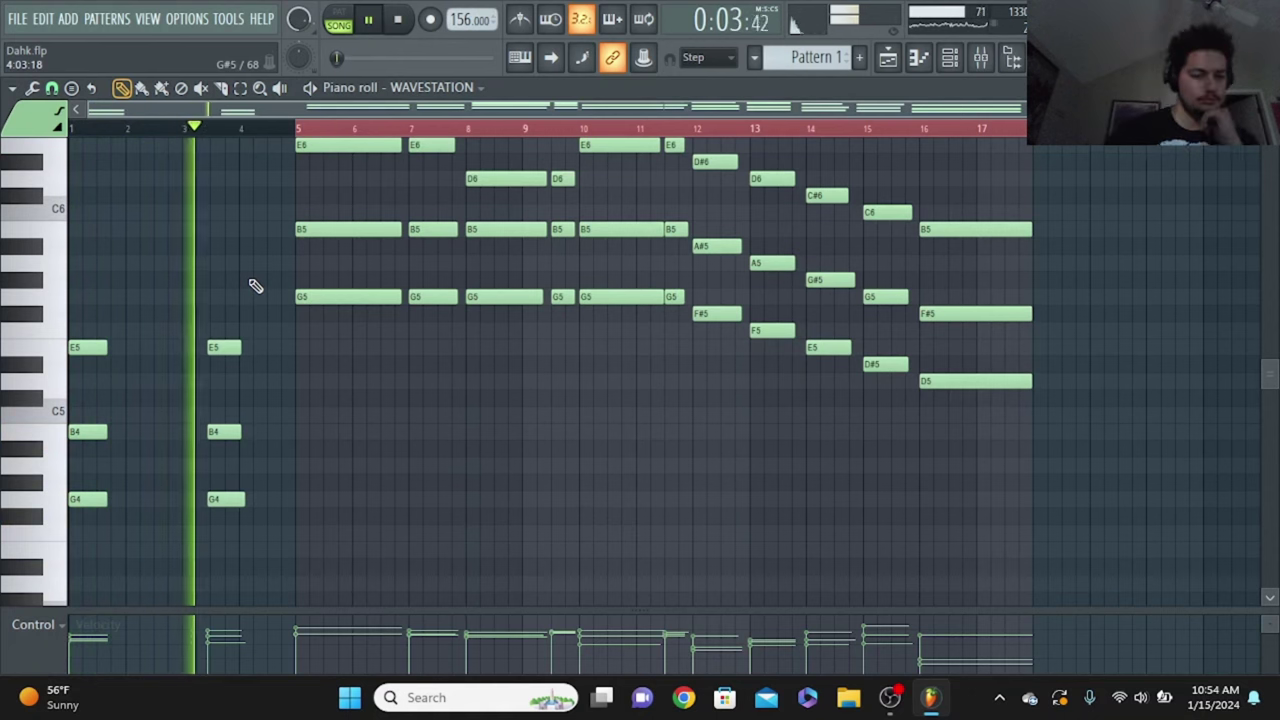
{"action": "scroll", "coordinate": [251, 286], "scroll_direction": "up", "scroll_amount": 2}
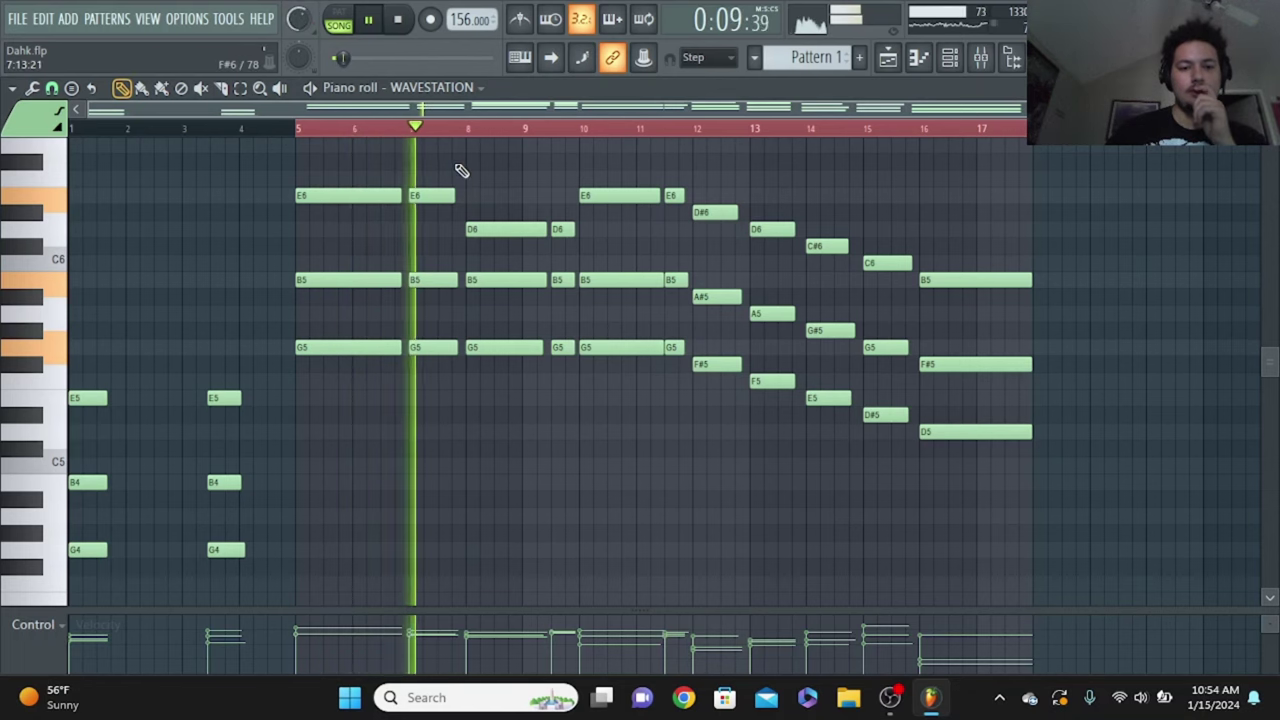
{"action": "scroll", "coordinate": [458, 171], "scroll_direction": "up", "scroll_amount": 4}
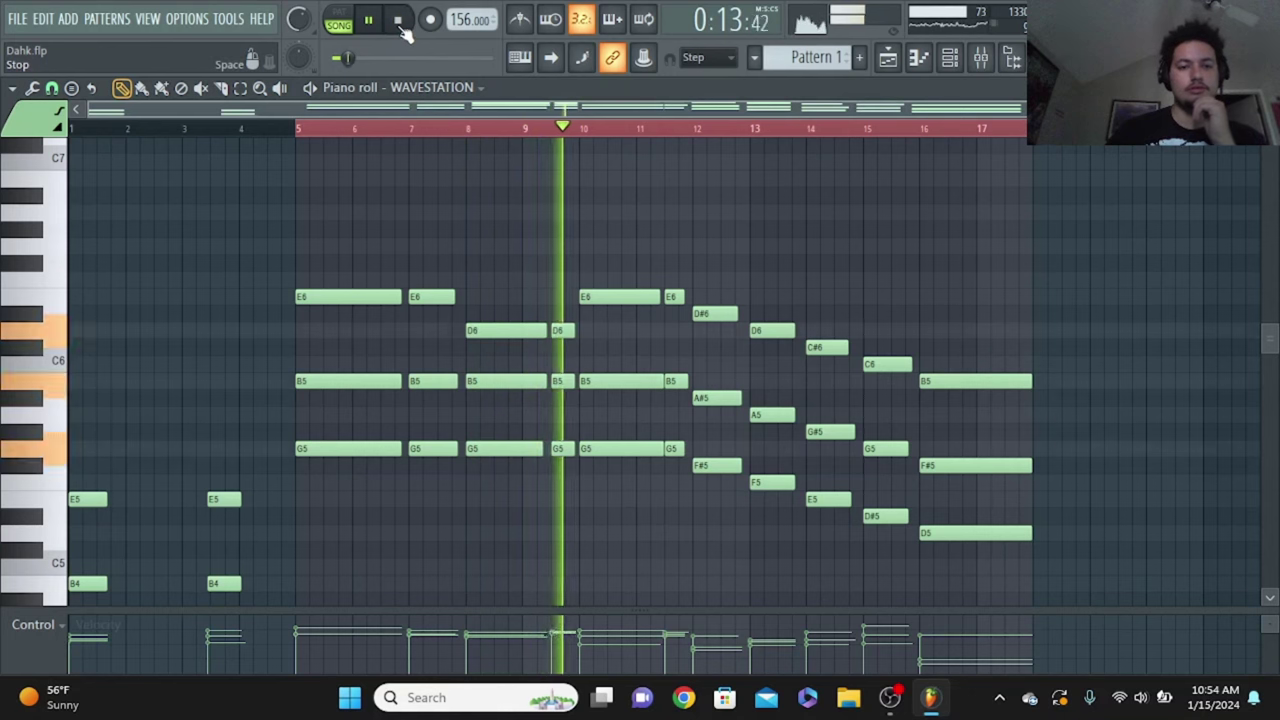
{"action": "key", "text": "space"}
{"action": "scroll", "coordinate": [427, 222], "scroll_direction": "down", "scroll_amount": 6}
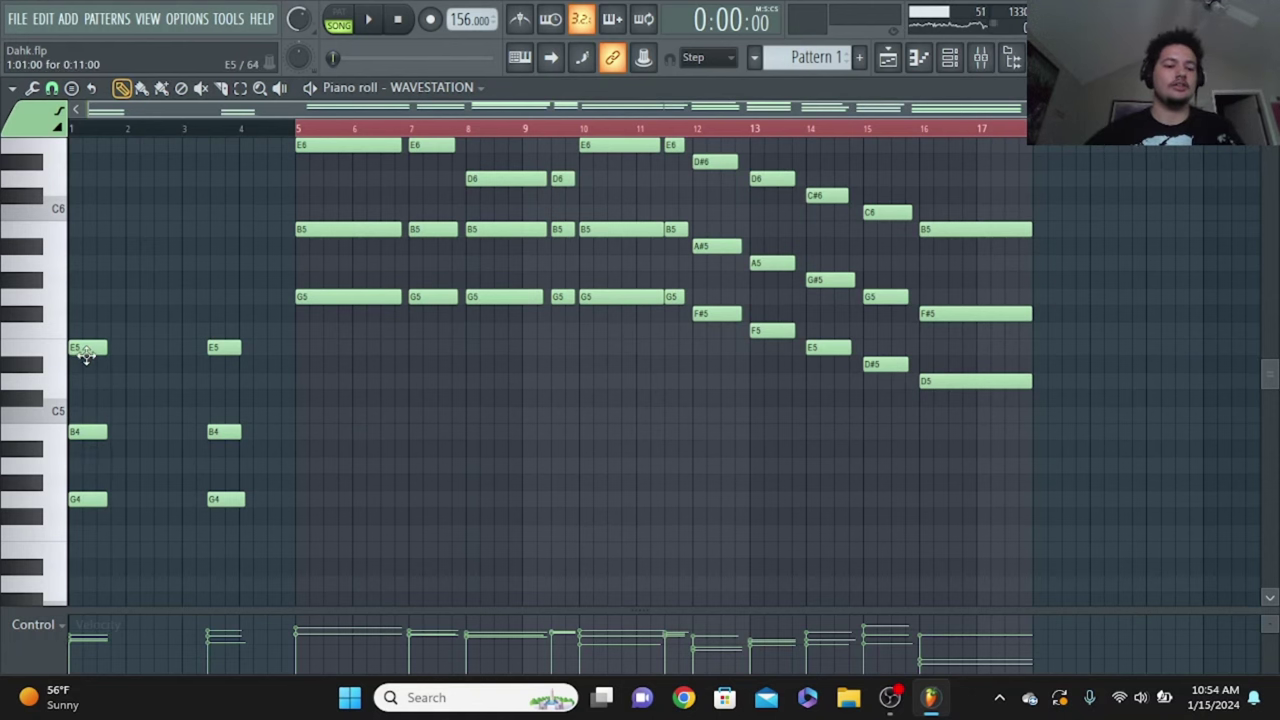
{"action": "scroll", "coordinate": [87, 455], "scroll_direction": "down", "scroll_amount": 1}
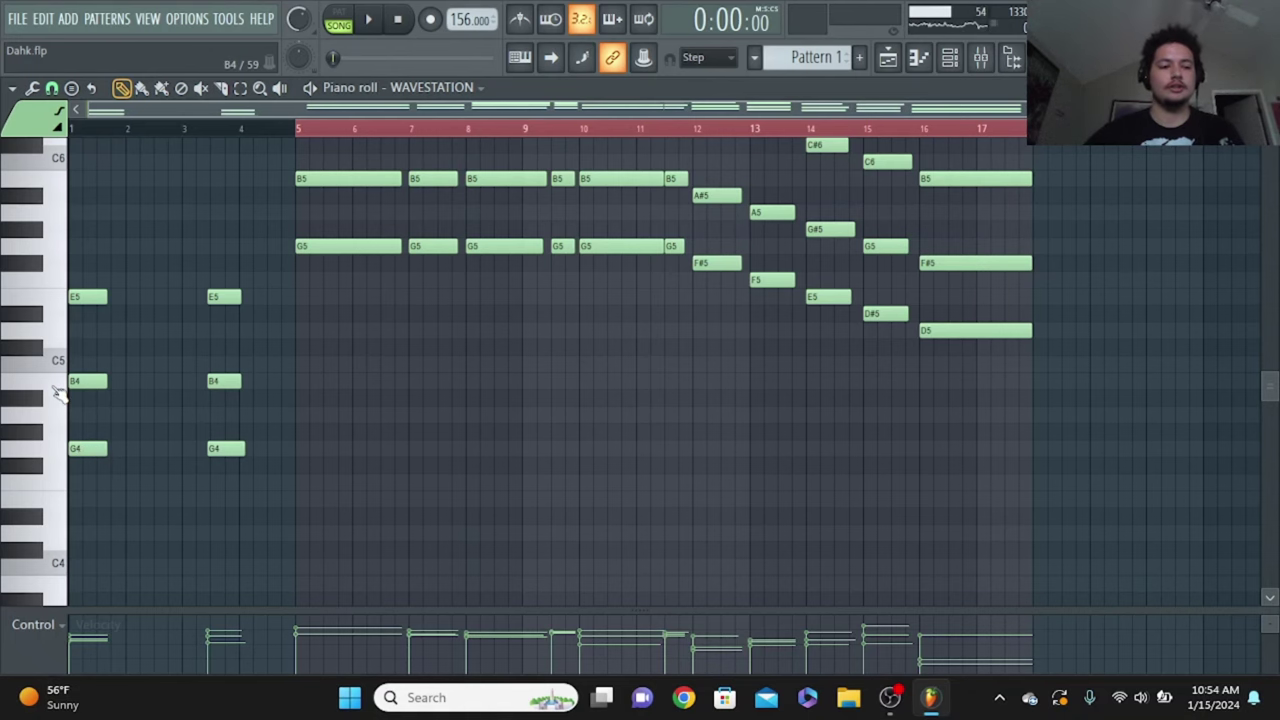
Add an FL Keys instrument channel to the project and close the channel rack
{"action": "left_click", "coordinate": [949, 57]}
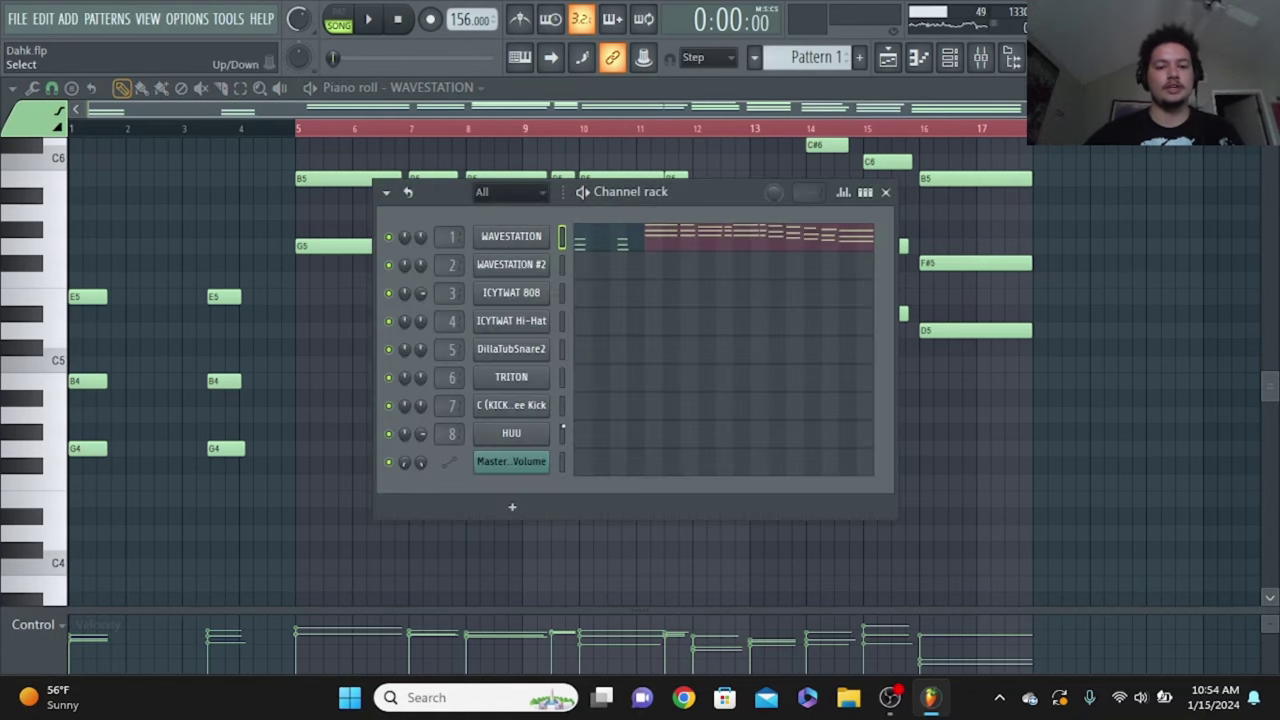
{"action": "left_click", "coordinate": [512, 510]}
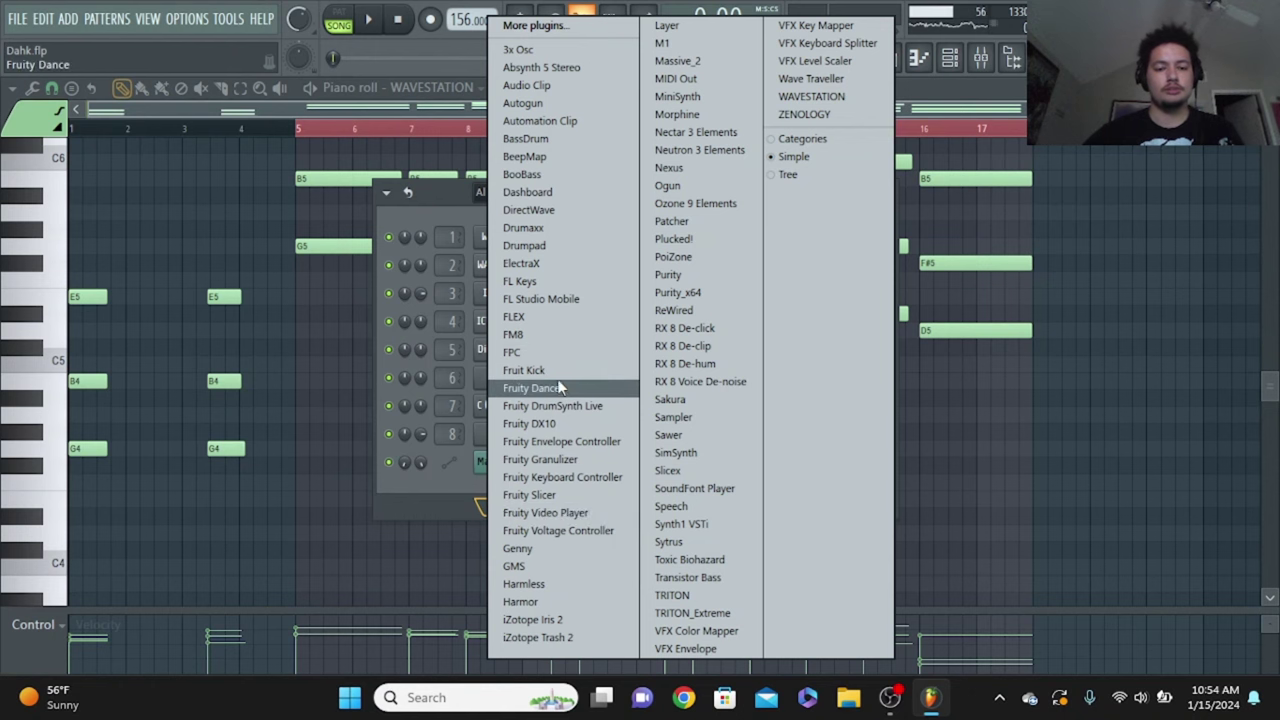
{"action": "left_click", "coordinate": [540, 281]}
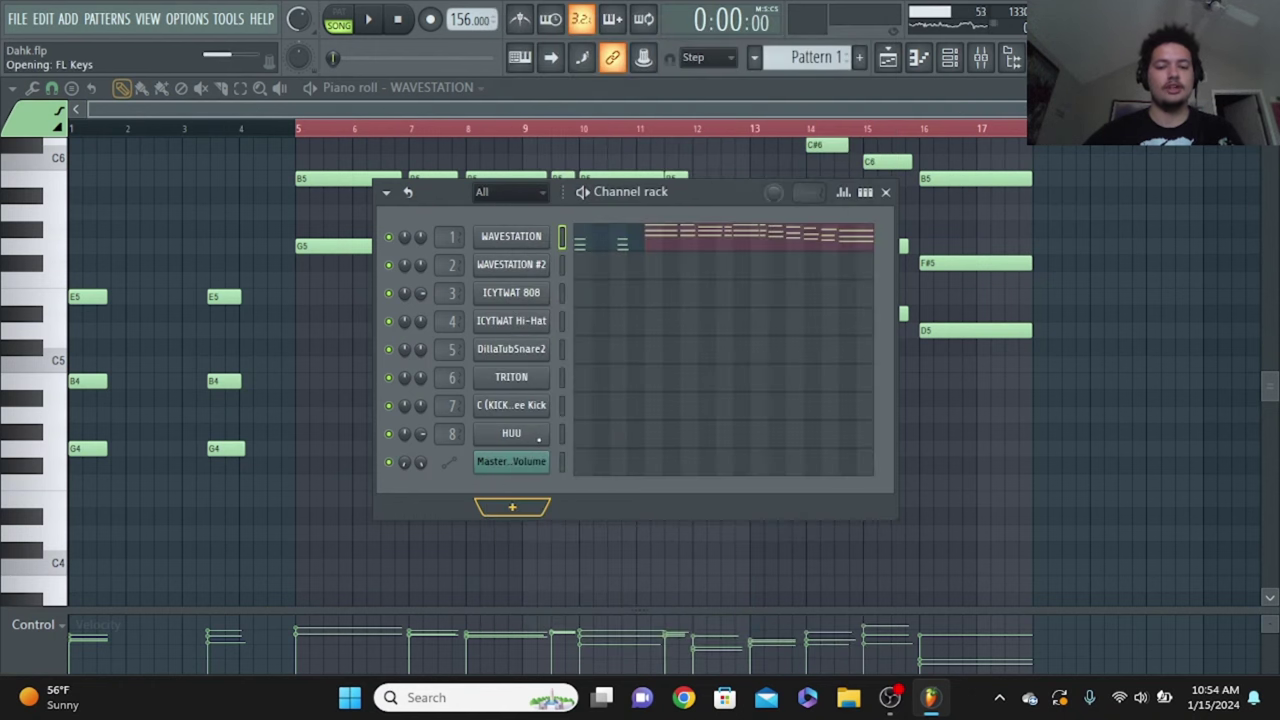
{"action": "left_click", "coordinate": [886, 193]}
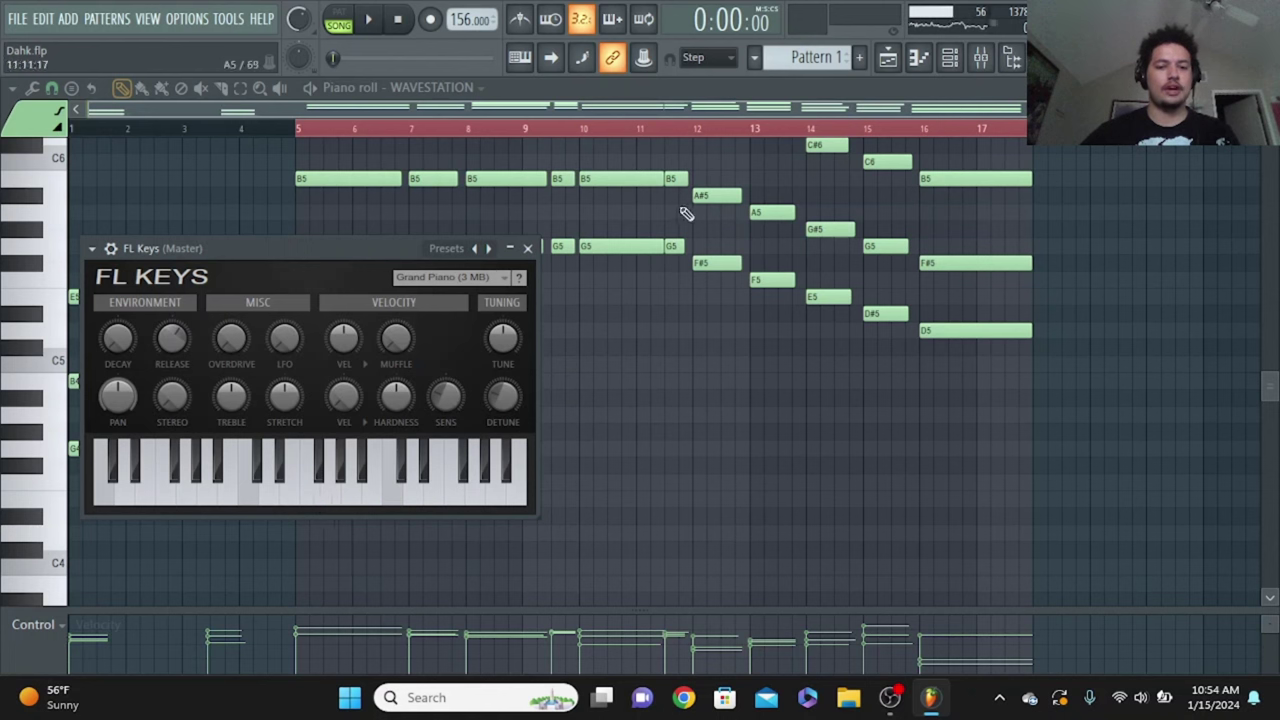
Audition single notes on the FL Keys keyboard, moving between B, F, C, F# and D
{"action": "left_click", "coordinate": [372, 495]}
{"action": "left_click", "coordinate": [312, 500]}
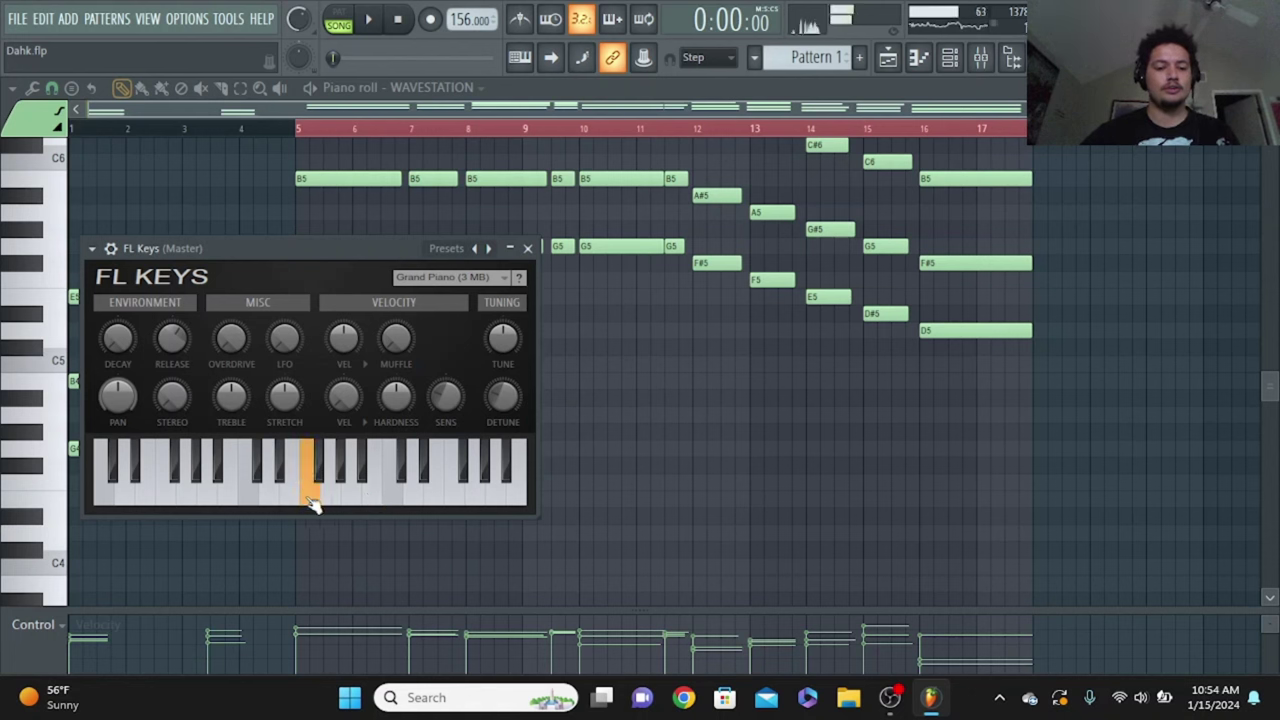
{"action": "left_click", "coordinate": [244, 500]}
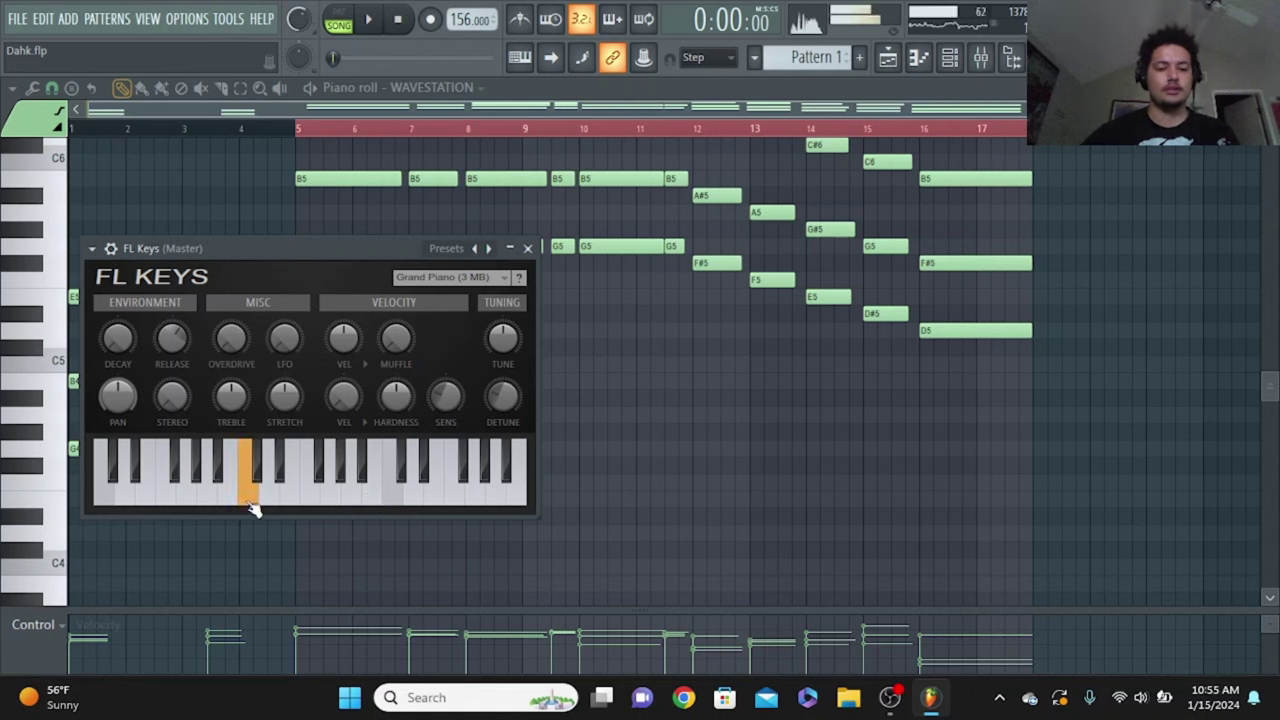
{"action": "left_click", "coordinate": [320, 470]}
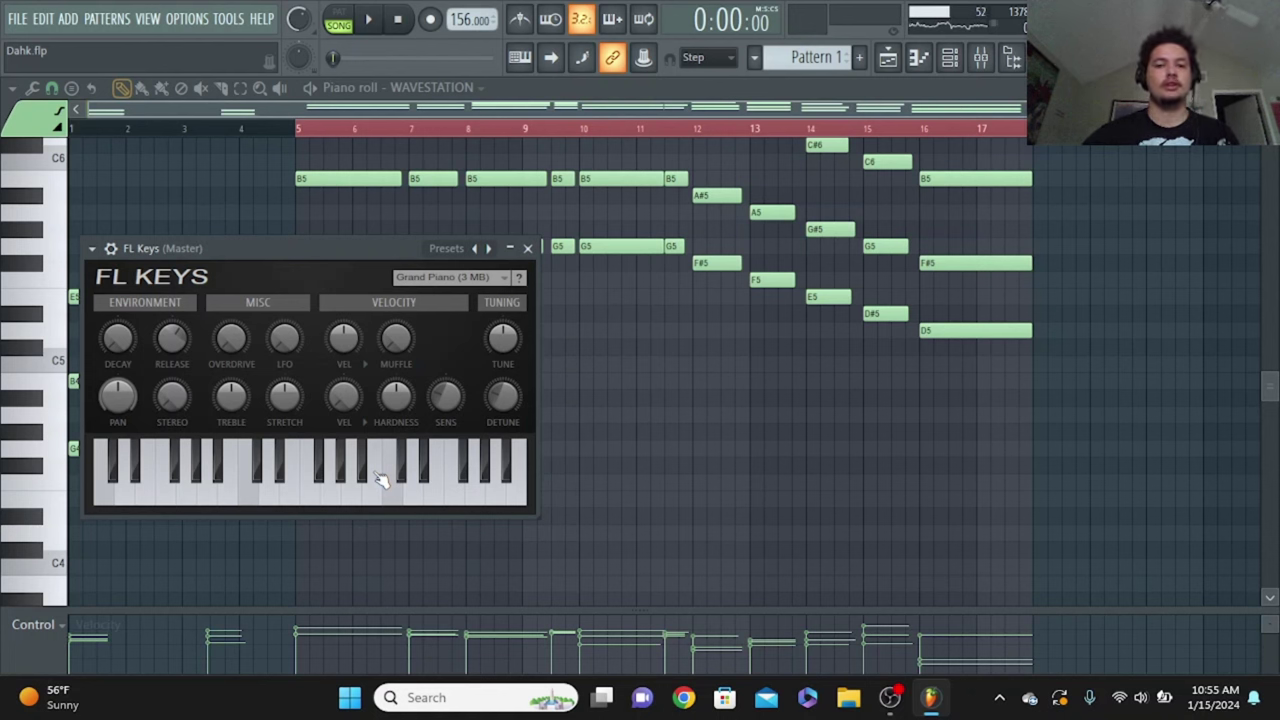
{"action": "left_click", "coordinate": [248, 495]}
{"action": "left_click", "coordinate": [268, 492]}
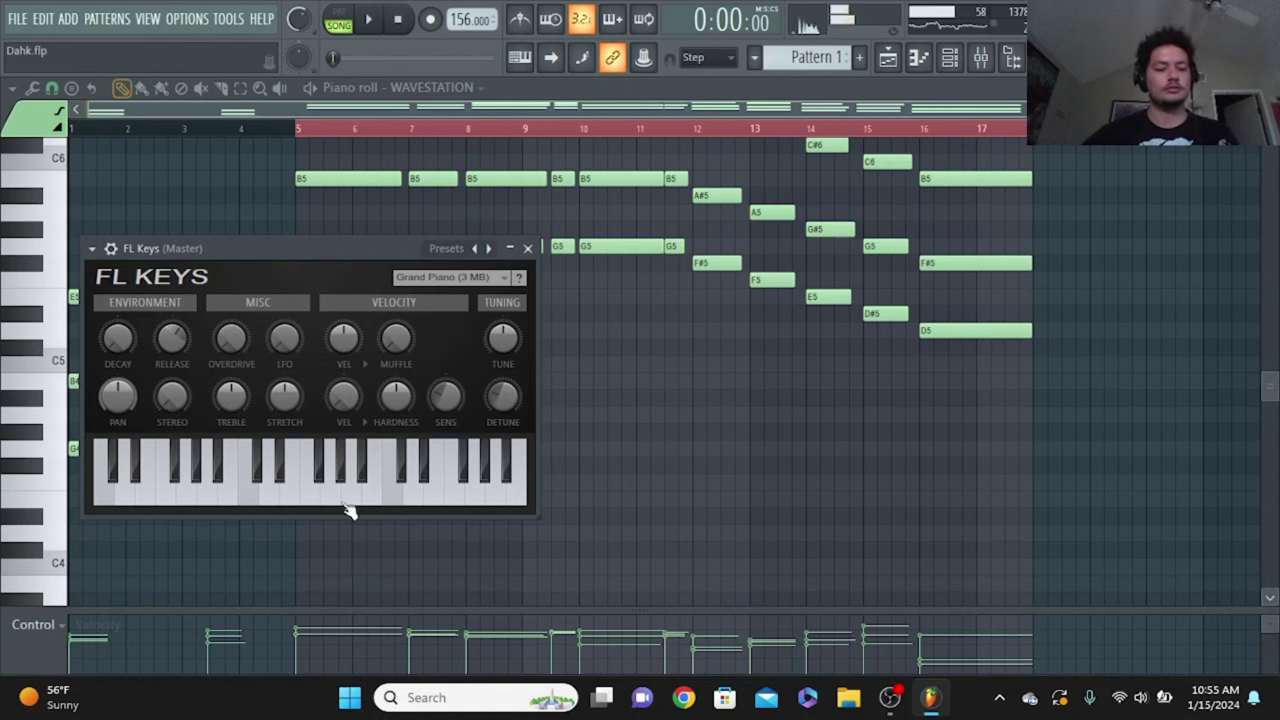
Play a run of neighbouring notes between E and B in the middle of the FL Keys keyboard
{"action": "left_click", "coordinate": [337, 500]}
{"action": "left_click", "coordinate": [342, 487]}
{"action": "left_click", "coordinate": [335, 487]}
{"action": "left_click", "coordinate": [300, 487]}
{"action": "left_click", "coordinate": [352, 500]}
{"action": "left_click", "coordinate": [291, 500]}
{"action": "left_click", "coordinate": [366, 471]}
{"action": "left_click", "coordinate": [345, 503]}
{"action": "left_click", "coordinate": [370, 503]}
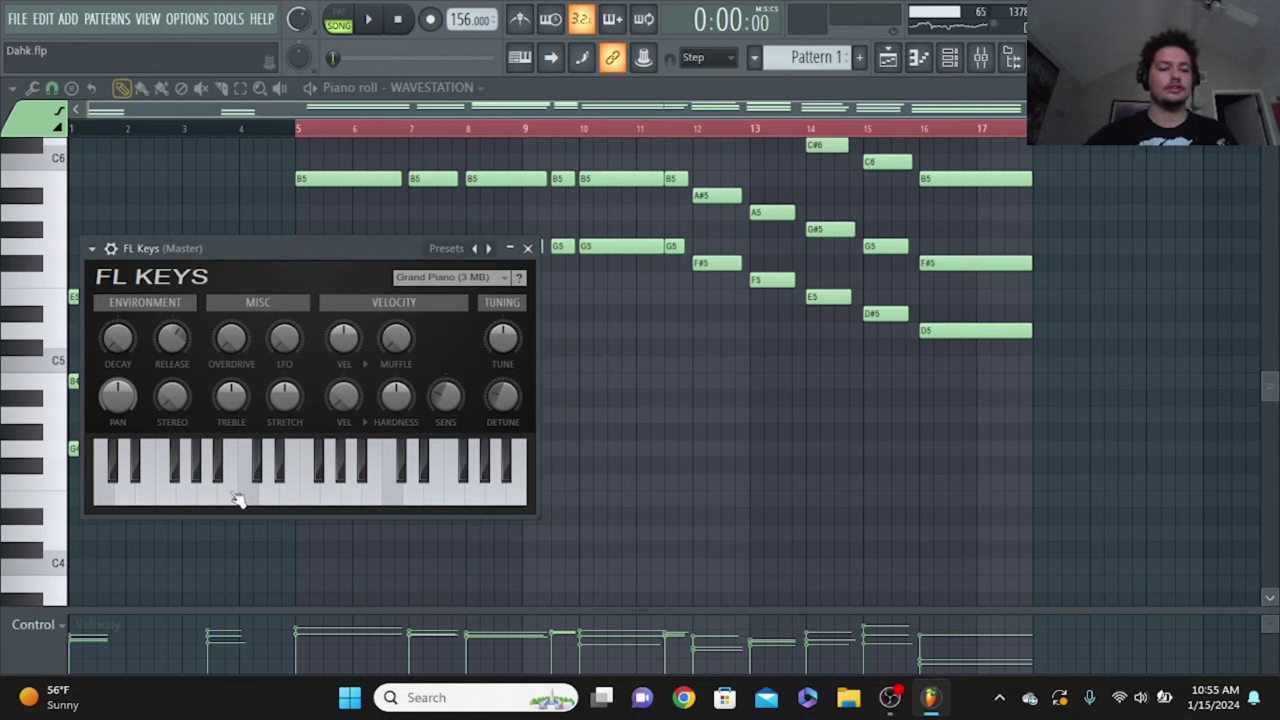
{"action": "left_click", "coordinate": [338, 482]}
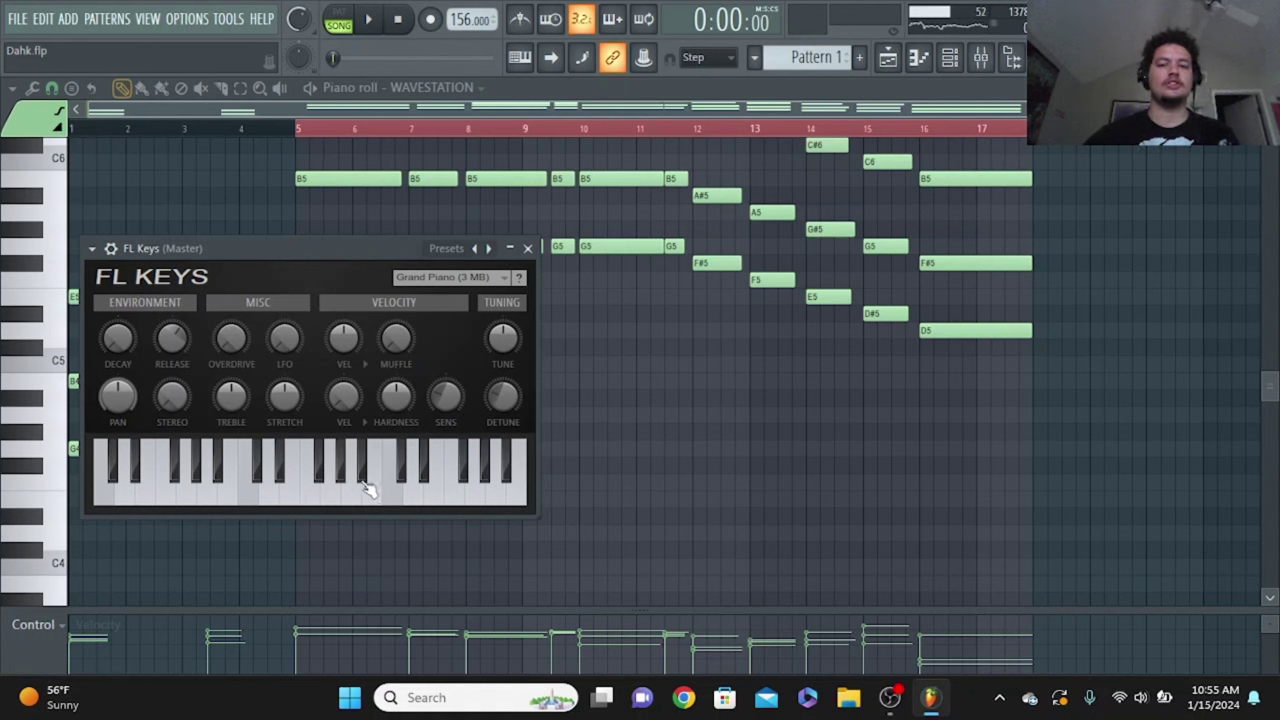
Play D and E on FL Keys, and alternate D with F# to demonstrate the interval
{"action": "left_click", "coordinate": [270, 495]}
{"action": "left_click", "coordinate": [290, 495]}
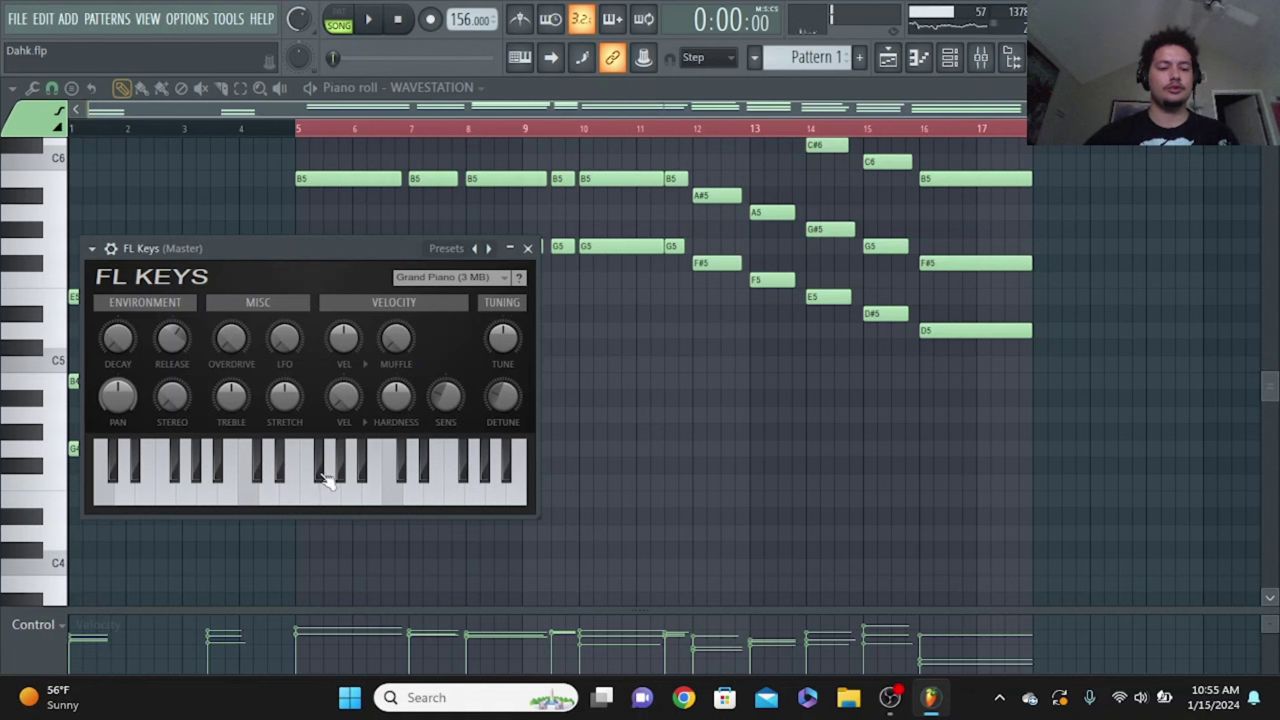
{"action": "left_click", "coordinate": [328, 480]}
{"action": "left_click", "coordinate": [266, 498]}
{"action": "left_click", "coordinate": [290, 498]}
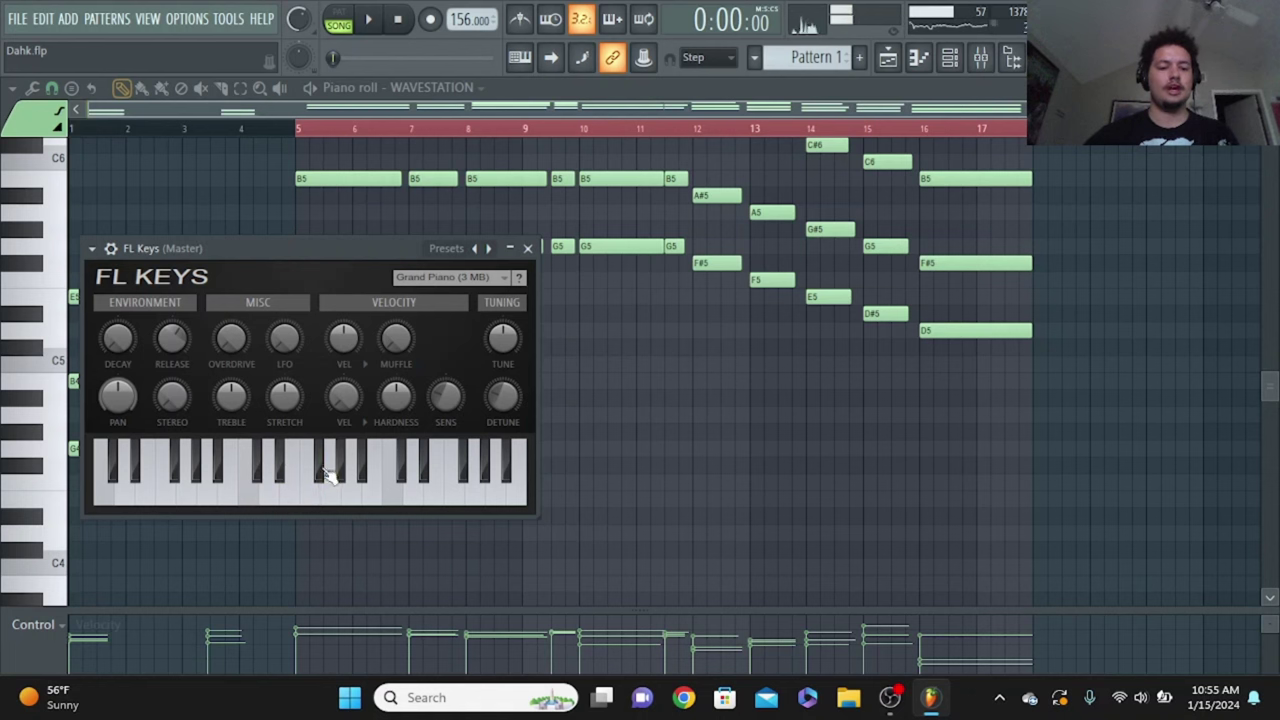
{"action": "left_click", "coordinate": [266, 502]}
{"action": "left_click", "coordinate": [322, 478]}
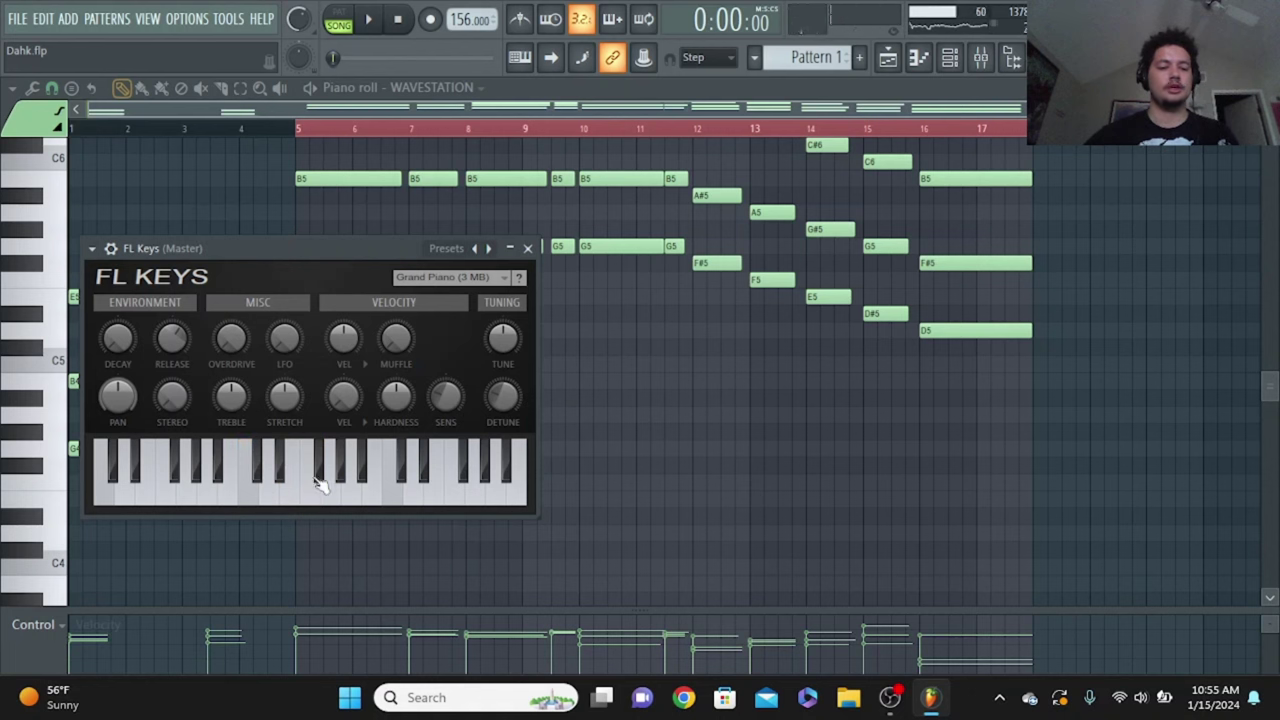
{"action": "left_click", "coordinate": [264, 488]}
{"action": "left_click", "coordinate": [320, 478]}
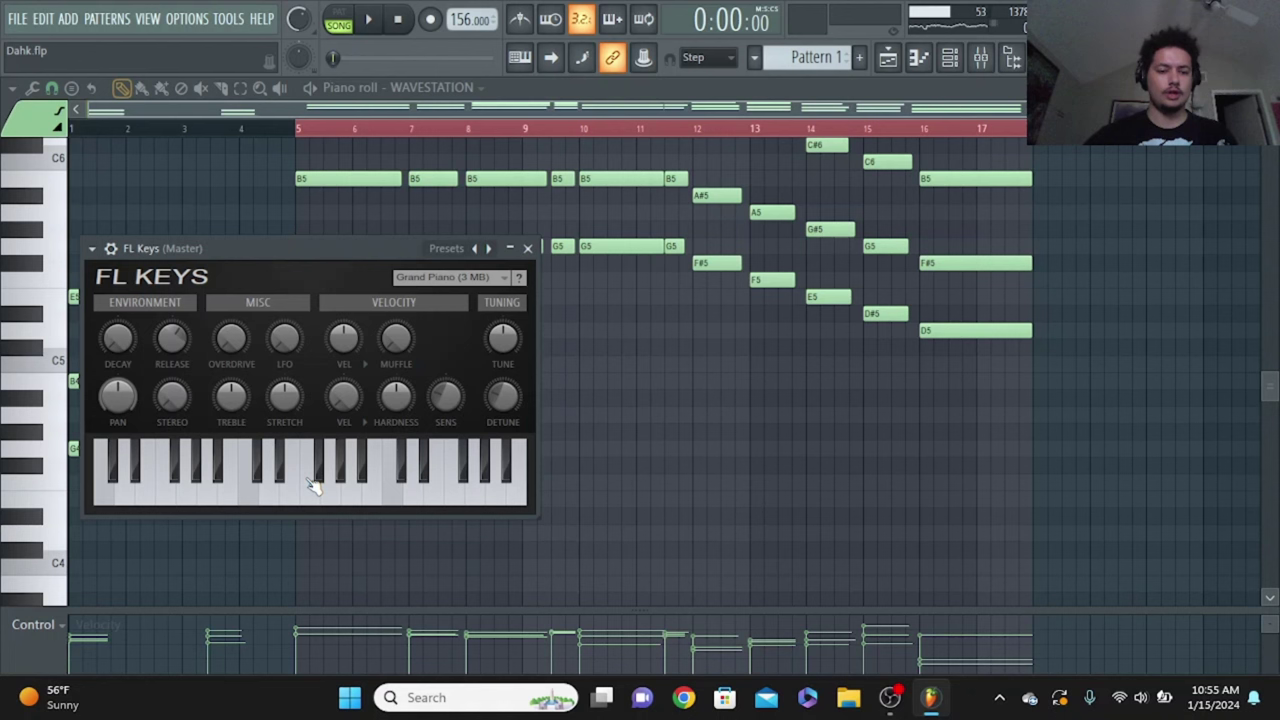
Play D followed by repeated D# notes on FL Keys, and close its window
{"action": "left_click", "coordinate": [270, 495]}
{"action": "left_click", "coordinate": [281, 481]}
{"action": "left_click", "coordinate": [283, 483]}
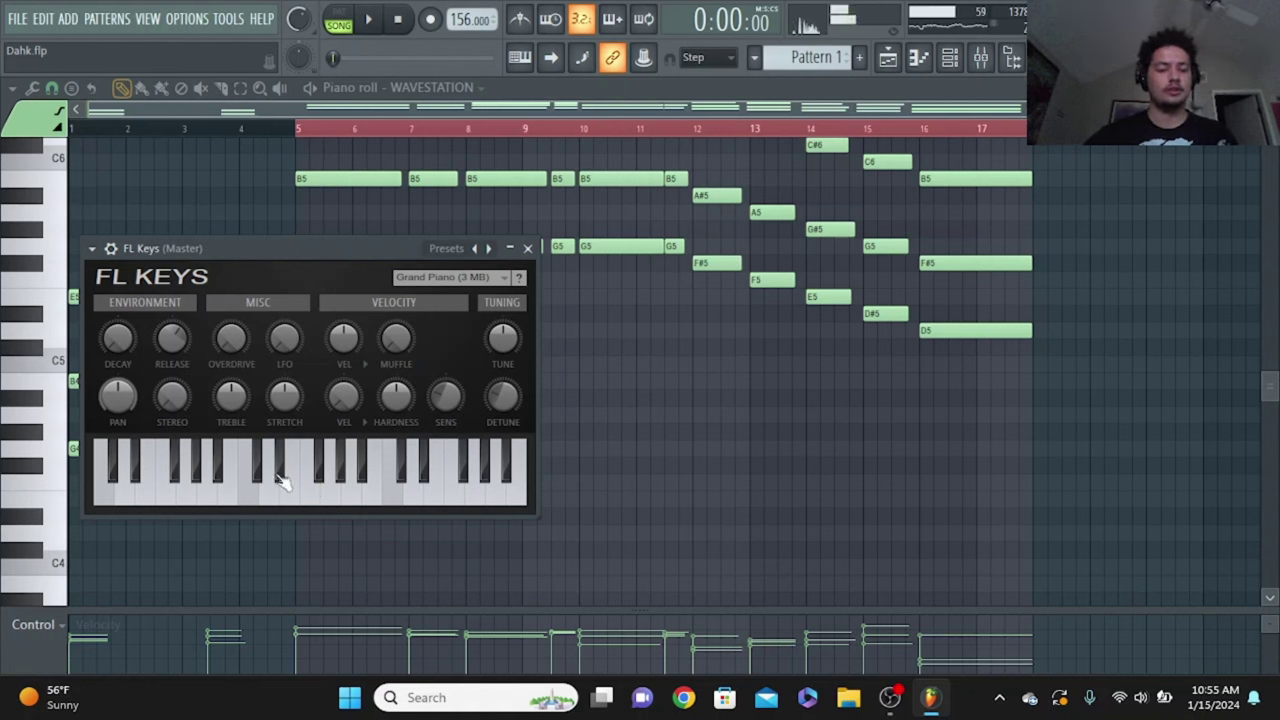
{"action": "left_click", "coordinate": [283, 483]}
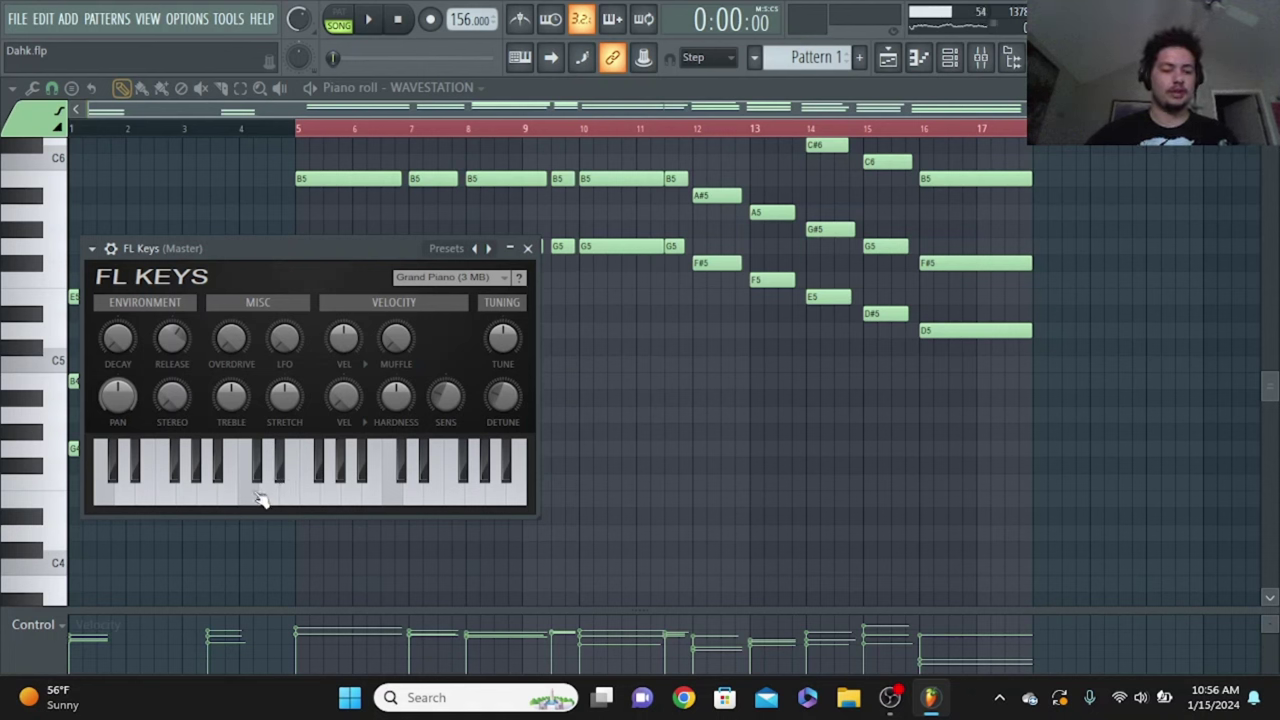
{"action": "left_click", "coordinate": [528, 248]}
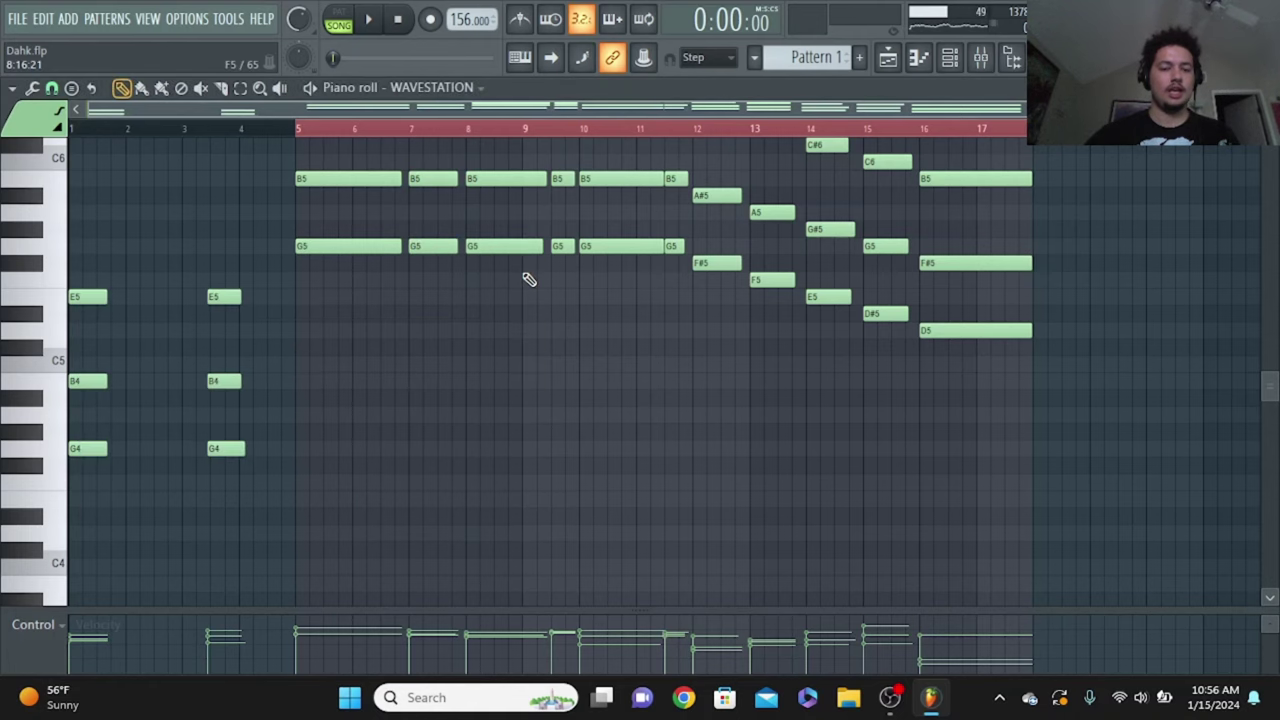
Examine the WAVESTATION melody's chords in the piano roll, from the intro notes to the descending ones
{"action": "scroll", "coordinate": [507, 318], "scroll_direction": "up", "scroll_amount": 3}
{"action": "scroll", "coordinate": [503, 316], "scroll_direction": "down", "scroll_amount": 2}
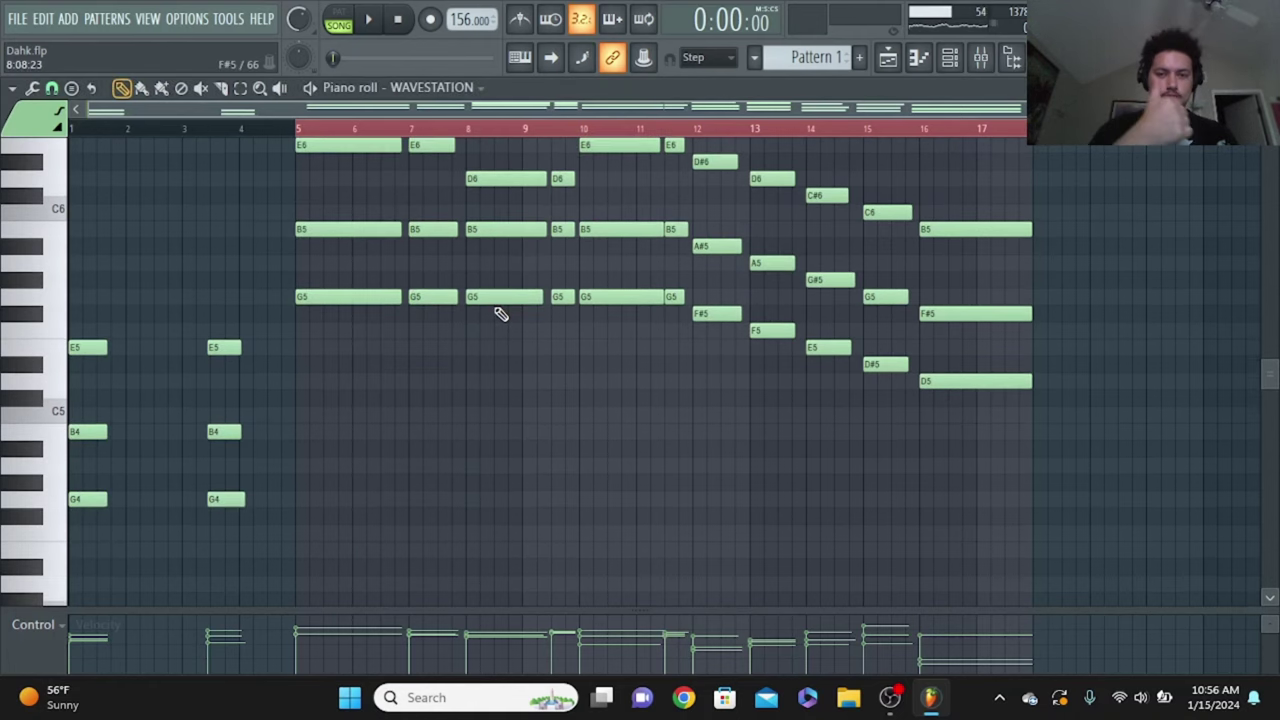
{"action": "scroll", "coordinate": [395, 401], "scroll_direction": "up", "scroll_amount": 2}
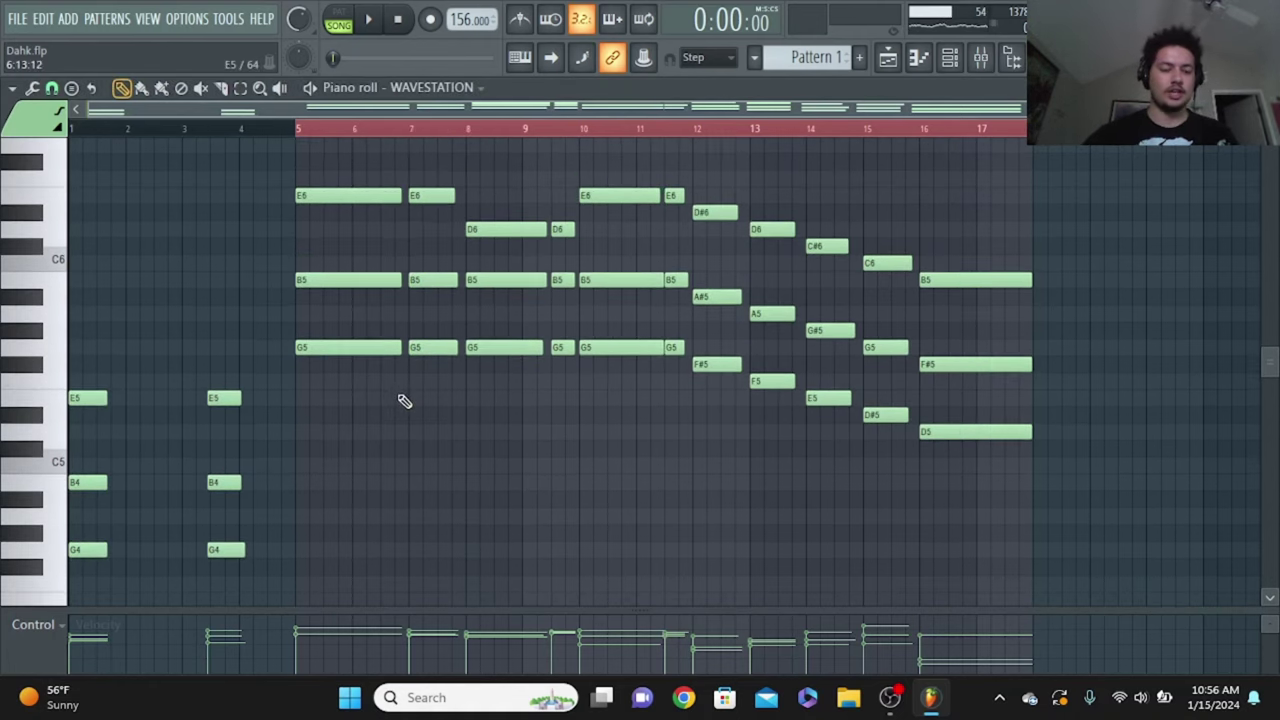
{"action": "scroll", "coordinate": [405, 402], "scroll_direction": "down", "scroll_amount": 2}
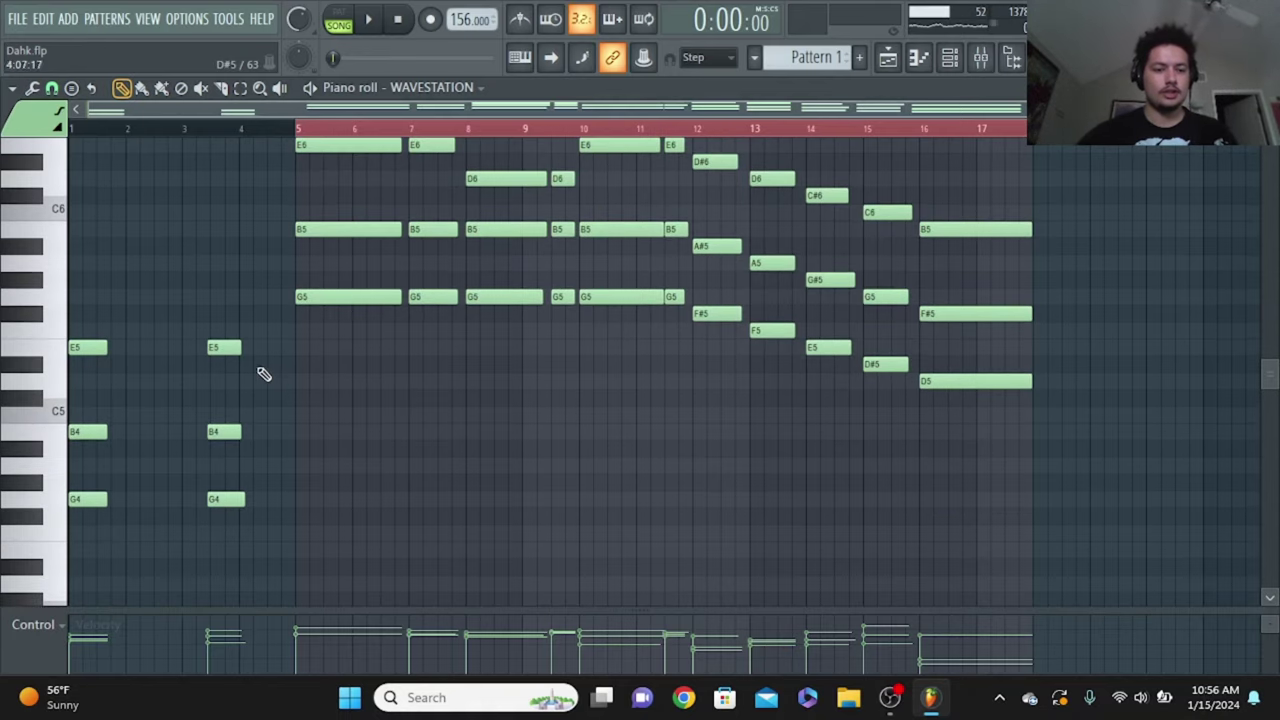
{"action": "scroll", "coordinate": [481, 307], "scroll_direction": "up", "scroll_amount": 2}
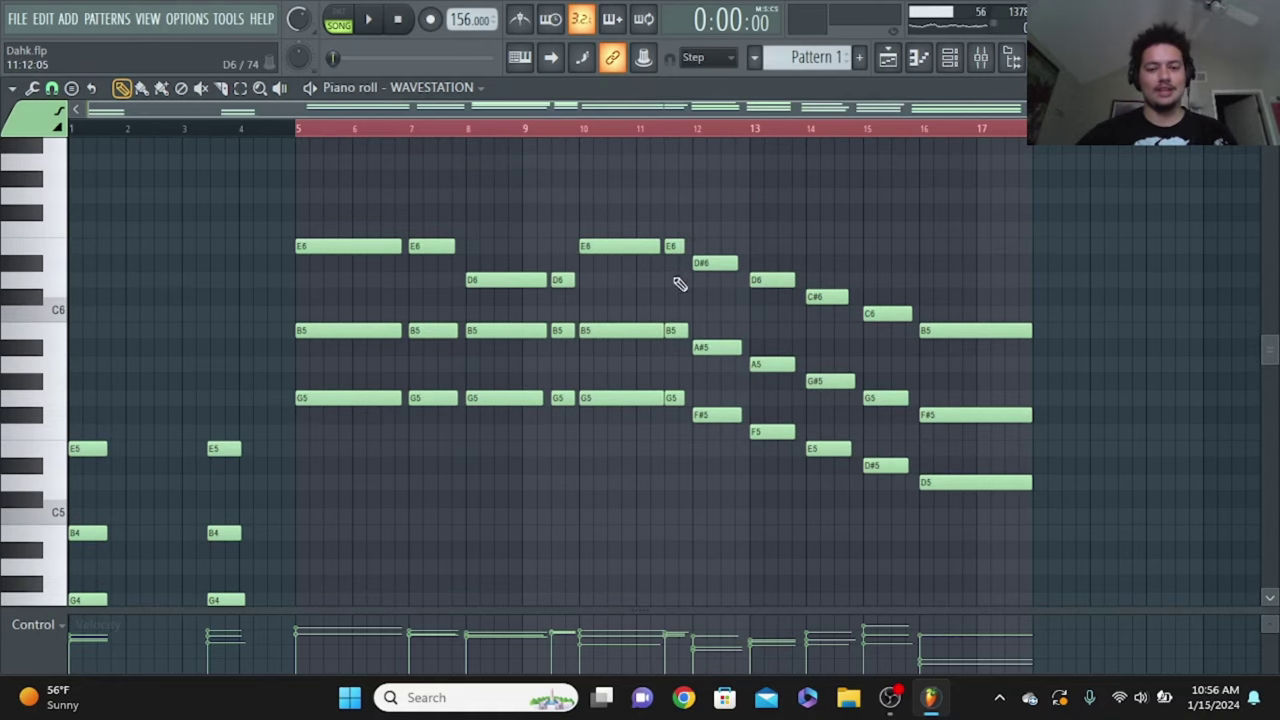
{"action": "scroll", "coordinate": [509, 431], "scroll_direction": "down", "scroll_amount": 3}
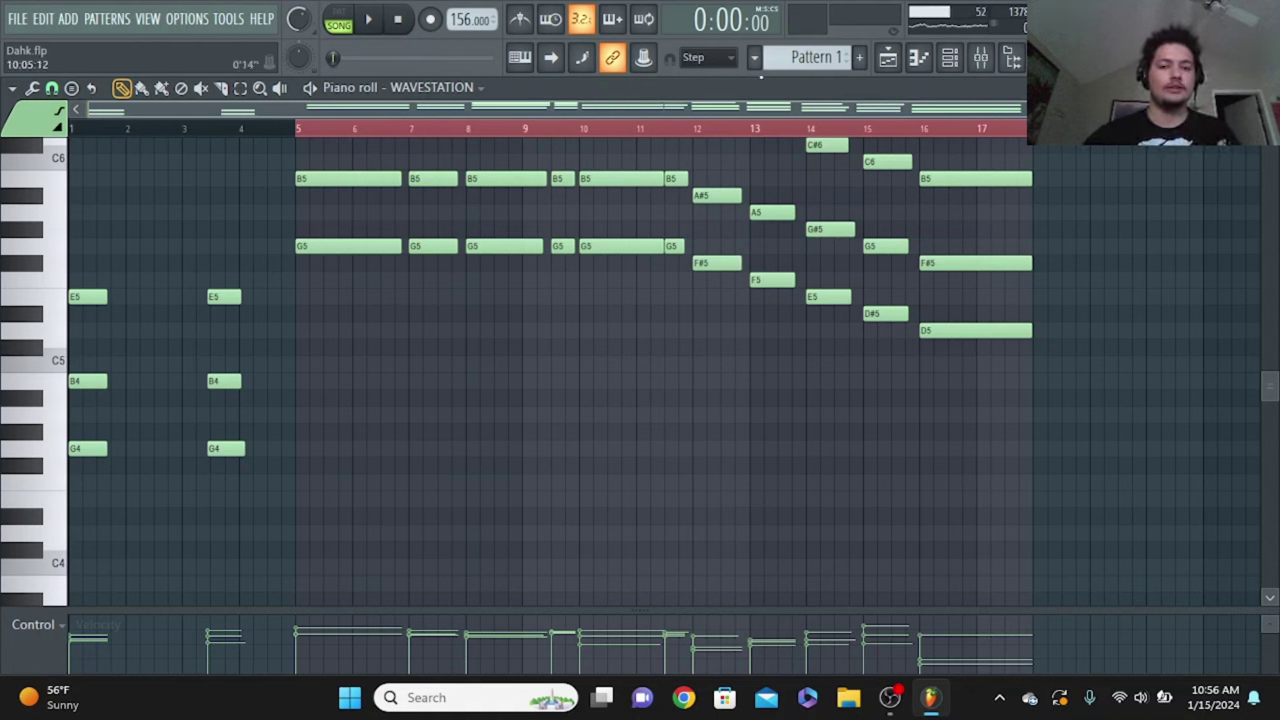
Reopen FL Keys from the channel rack, close the rack, and play C and D on its keyboard
{"action": "left_click", "coordinate": [918, 57]}
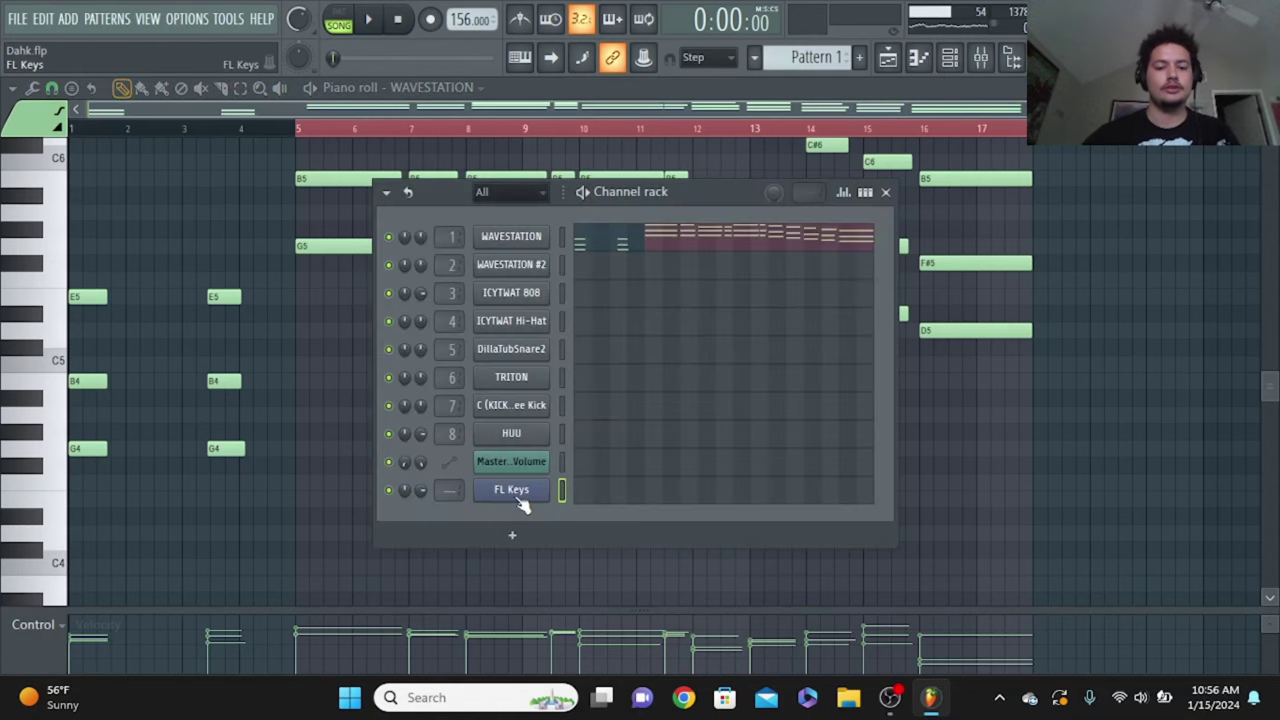
{"action": "left_click", "coordinate": [511, 489]}
{"action": "left_click", "coordinate": [885, 192]}
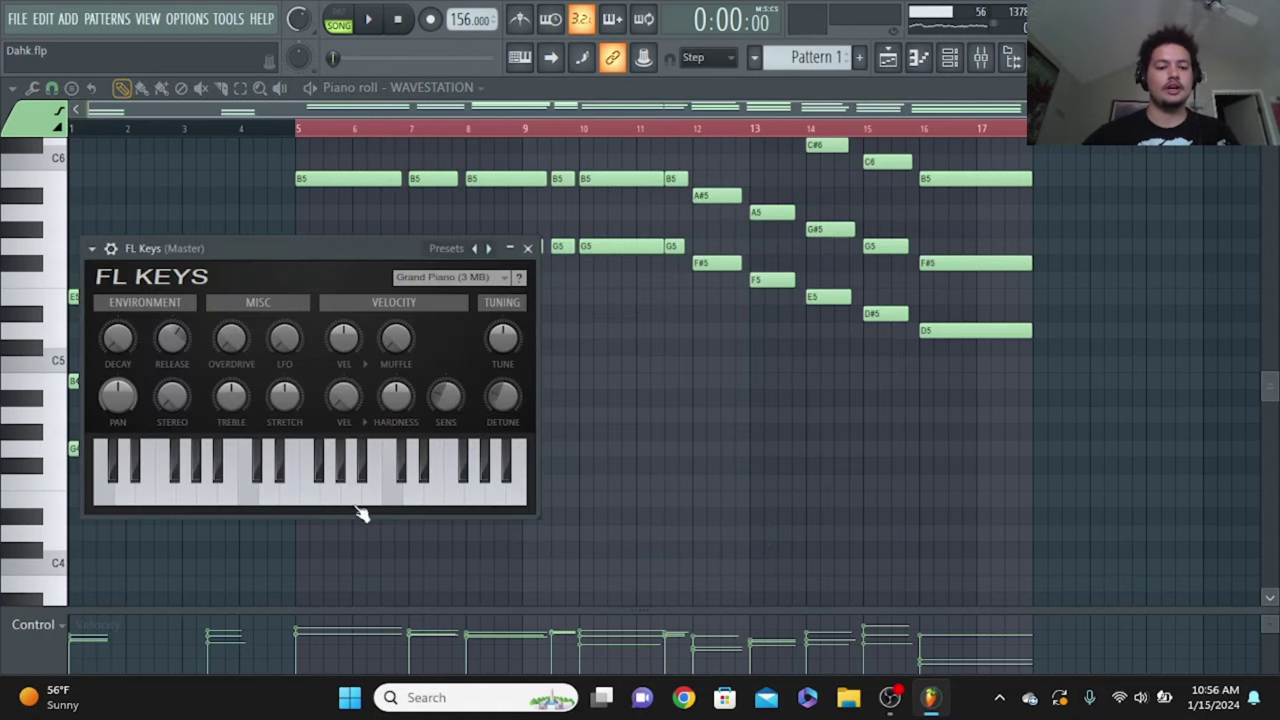
{"action": "left_click", "coordinate": [250, 495]}
{"action": "left_click", "coordinate": [268, 493]}
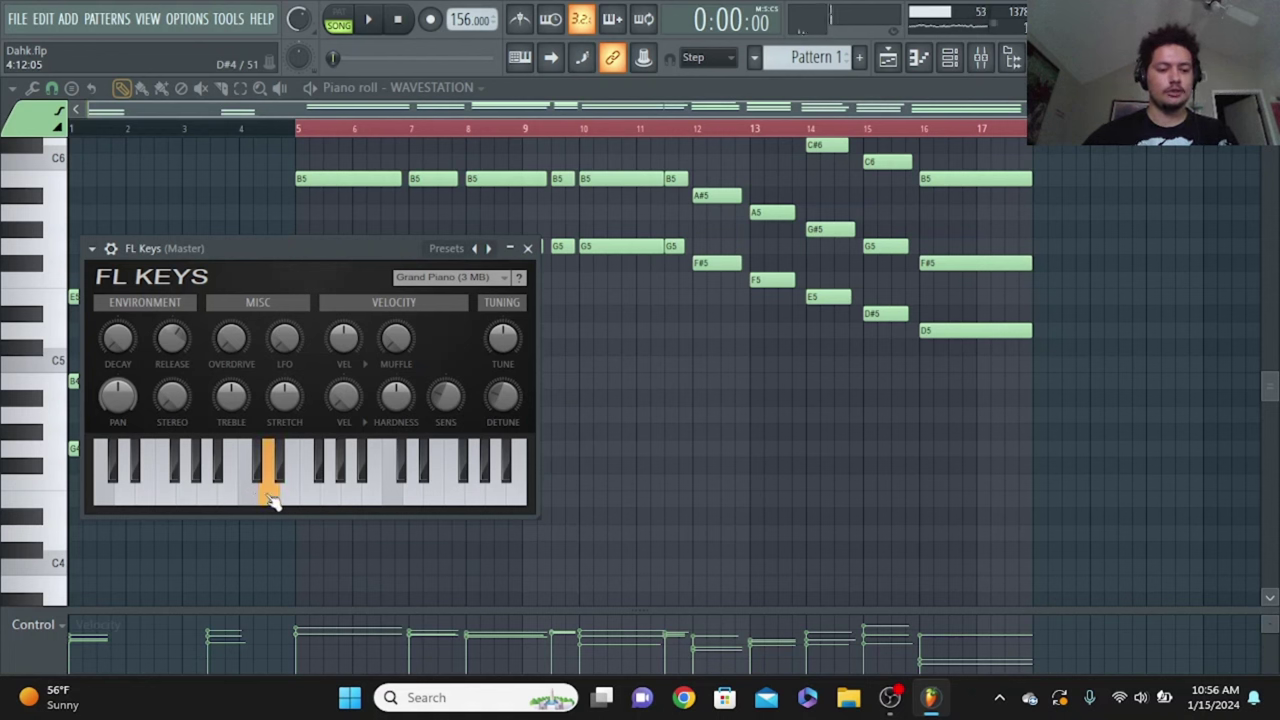
Play C, D and repeated D# notes on FL Keys to compare the neighbouring intervals
{"action": "left_click", "coordinate": [344, 490]}
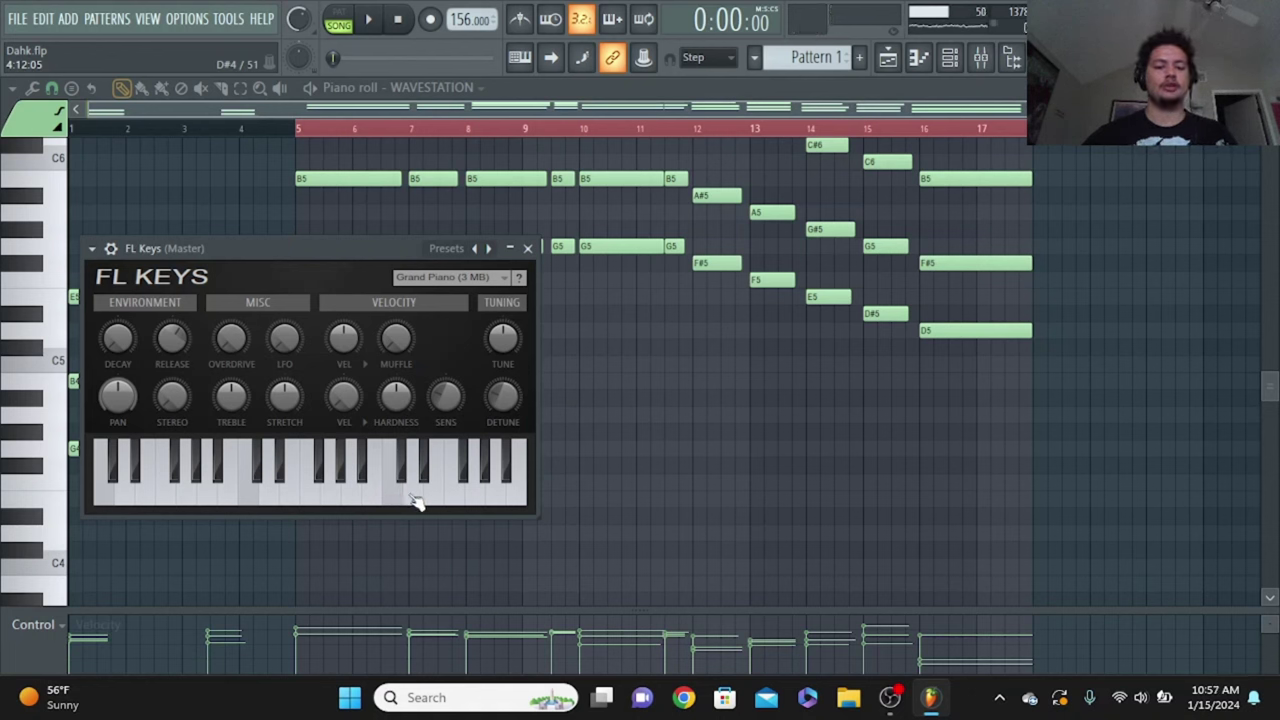
{"action": "left_click", "coordinate": [273, 500]}
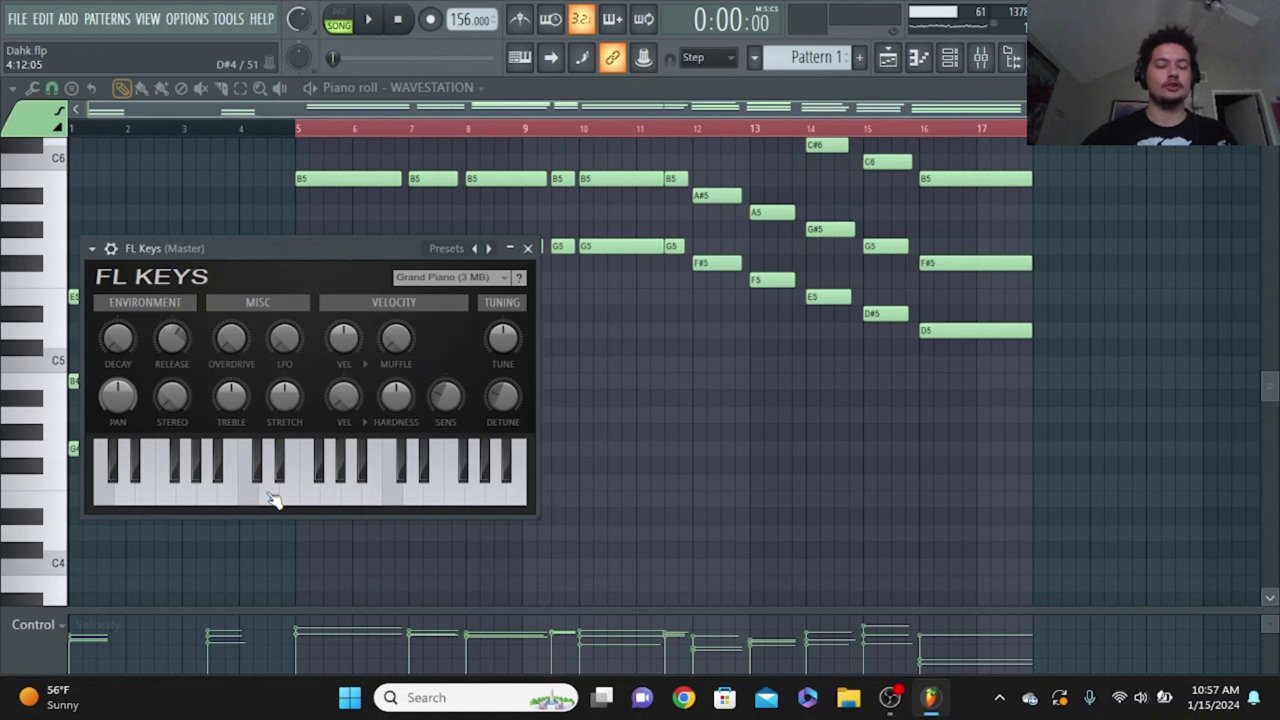
{"action": "left_click", "coordinate": [251, 503]}
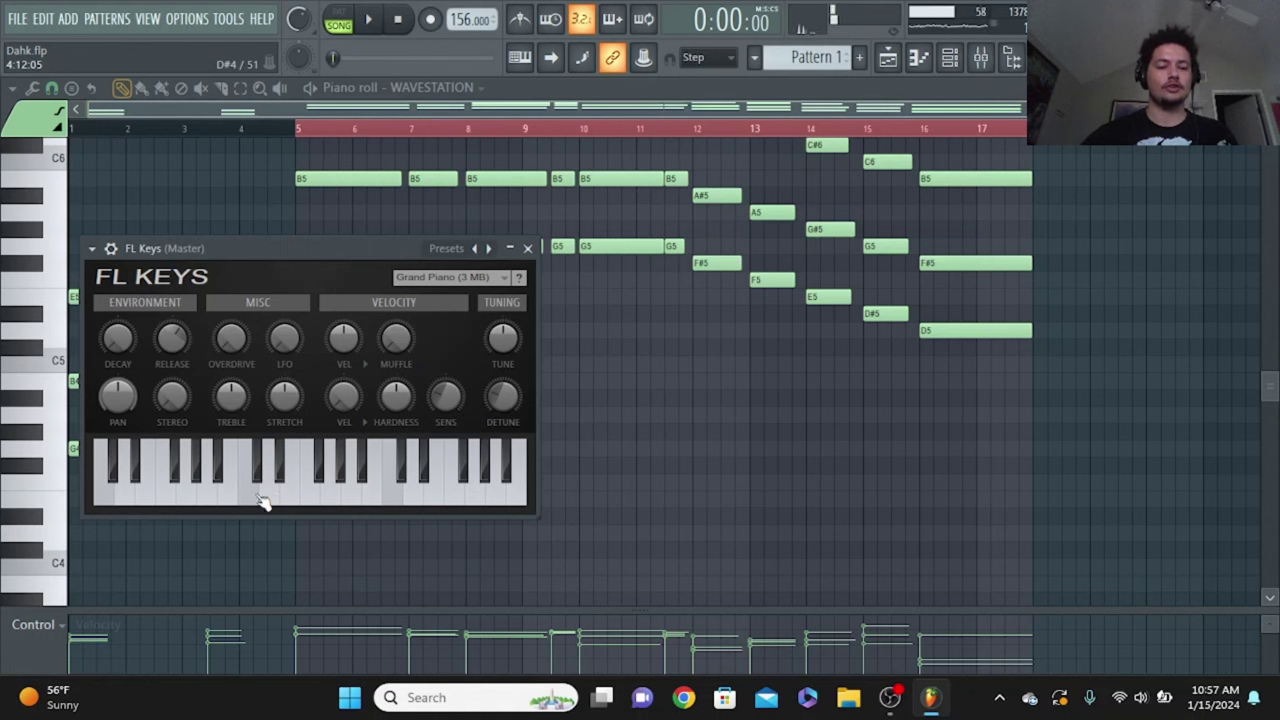
{"action": "left_click", "coordinate": [281, 470]}
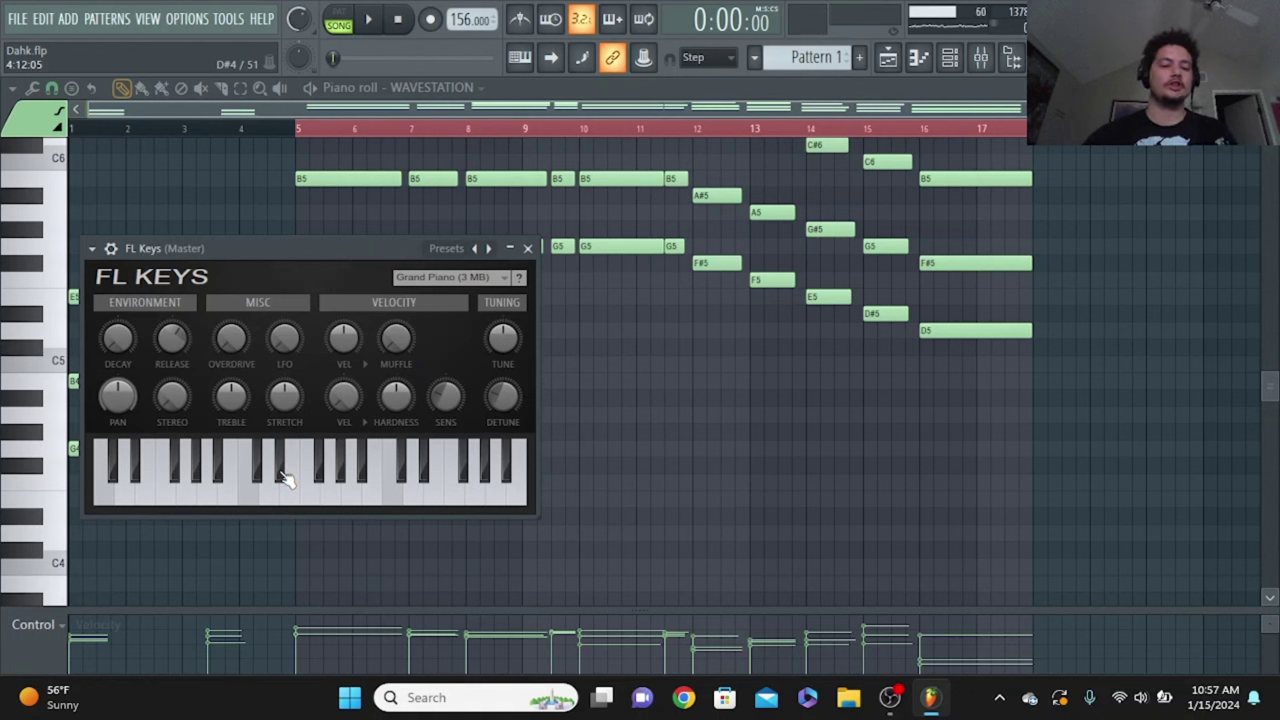
{"action": "left_click", "coordinate": [281, 470]}
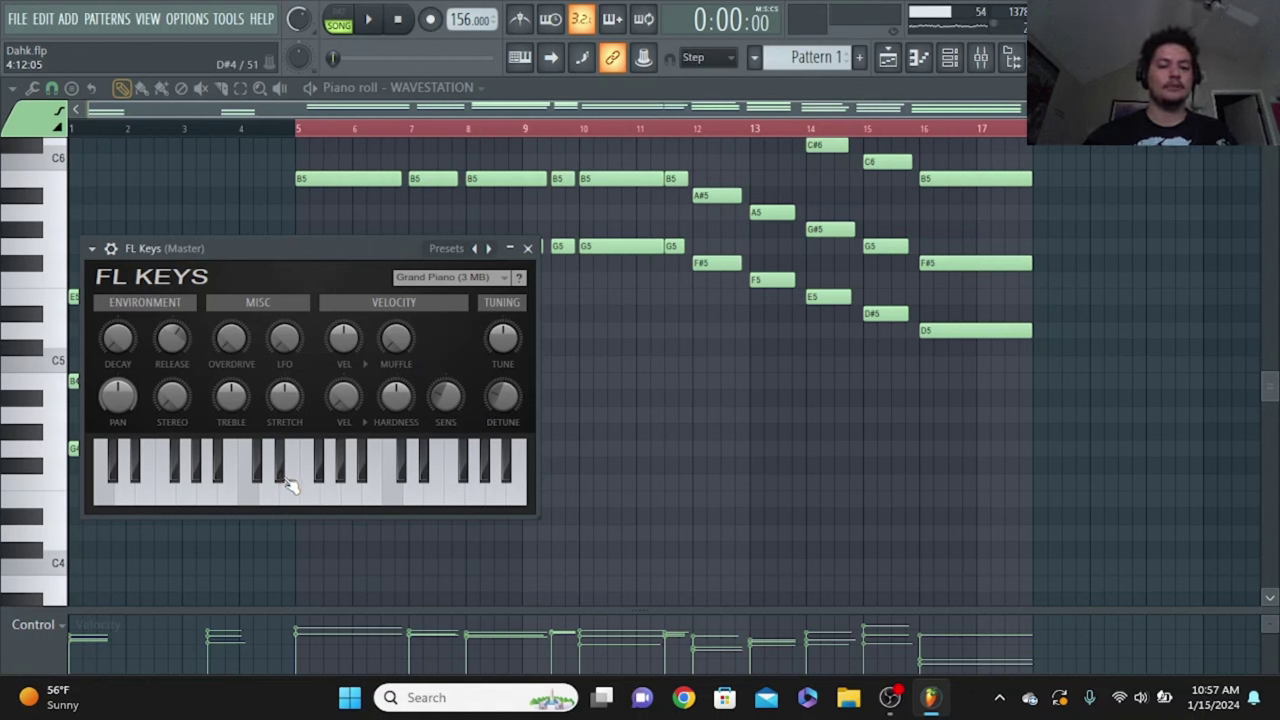
Alternate D and G# on FL Keys to demonstrate the interval, and close its window
{"action": "left_click", "coordinate": [281, 503]}
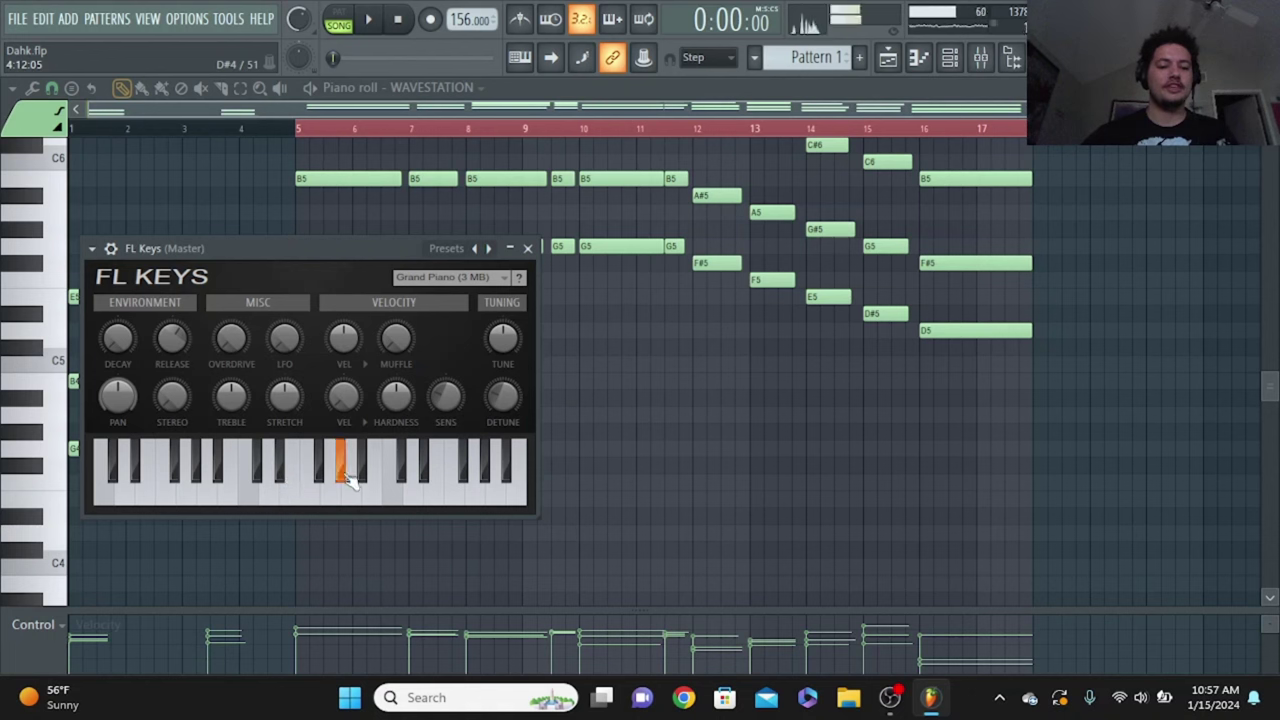
{"action": "left_click", "coordinate": [340, 465]}
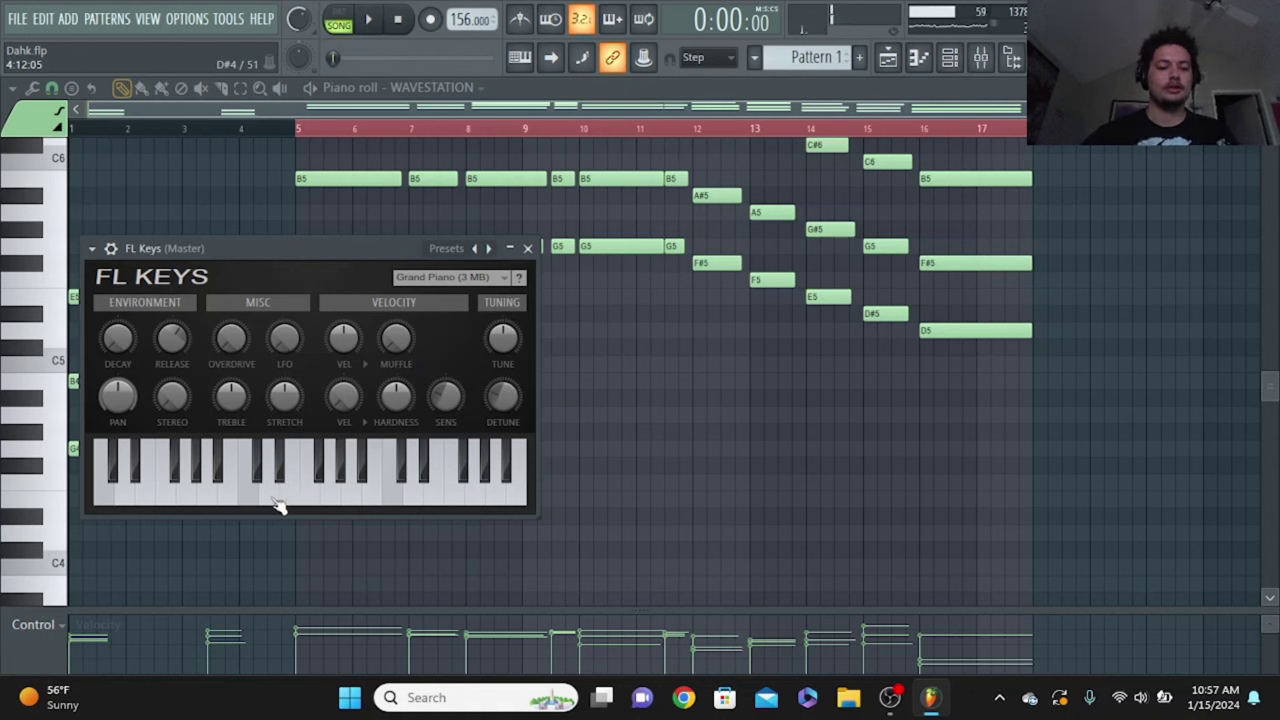
{"action": "left_click", "coordinate": [355, 478]}
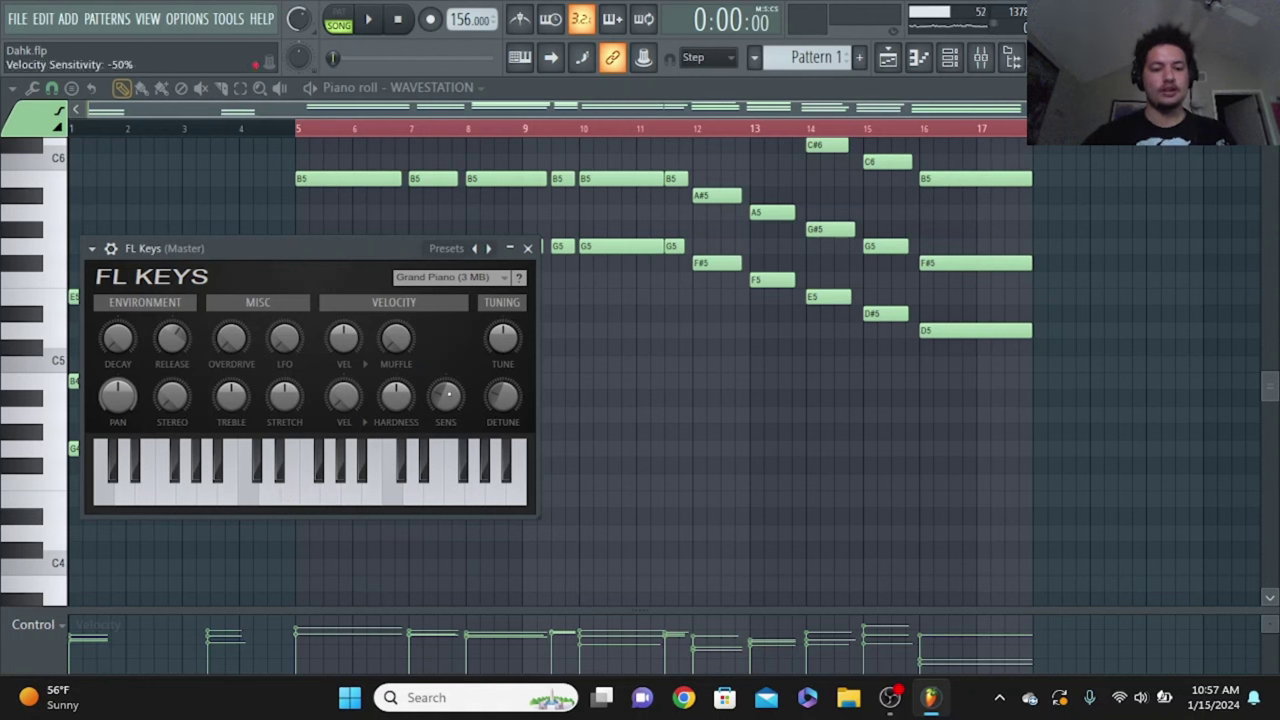
{"action": "left_click", "coordinate": [528, 248]}
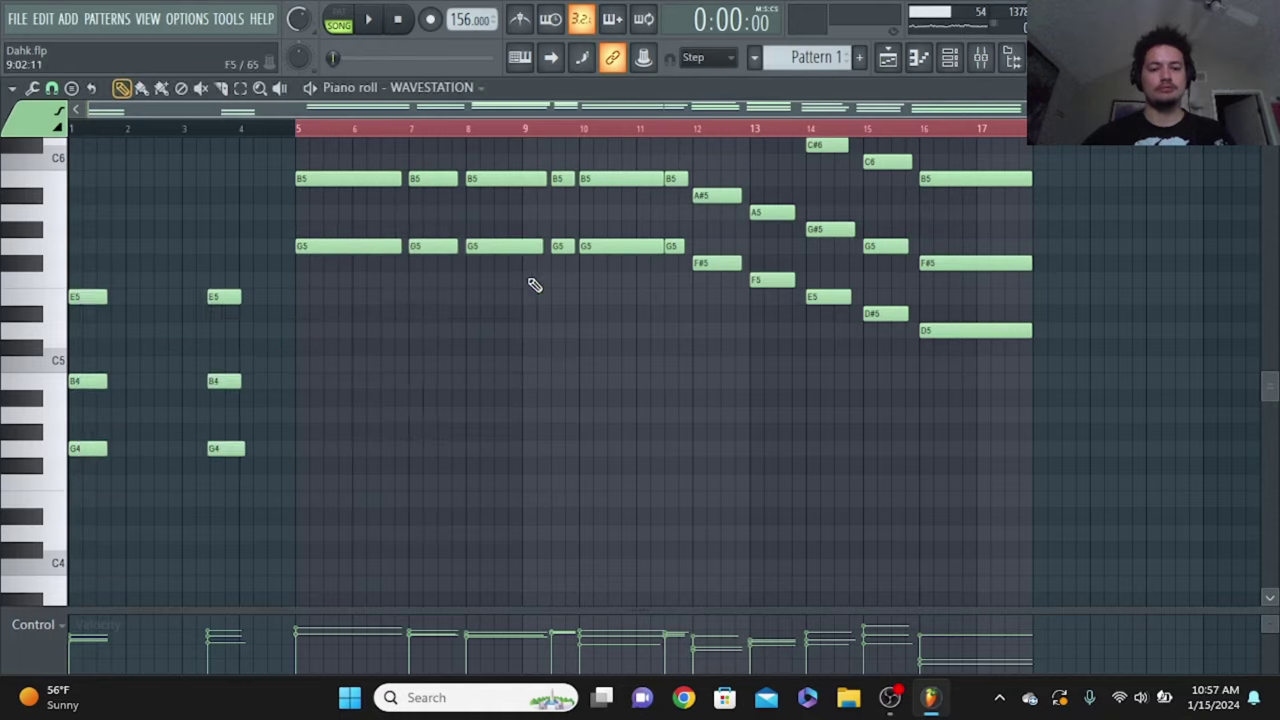
Switch the piano roll to the empty Pattern 12 and bring the C5 octave into view
{"action": "scroll", "coordinate": [545, 295], "scroll_direction": "up", "scroll_amount": 5}
{"action": "scroll", "coordinate": [815, 60], "scroll_direction": "down", "scroll_amount": 11}
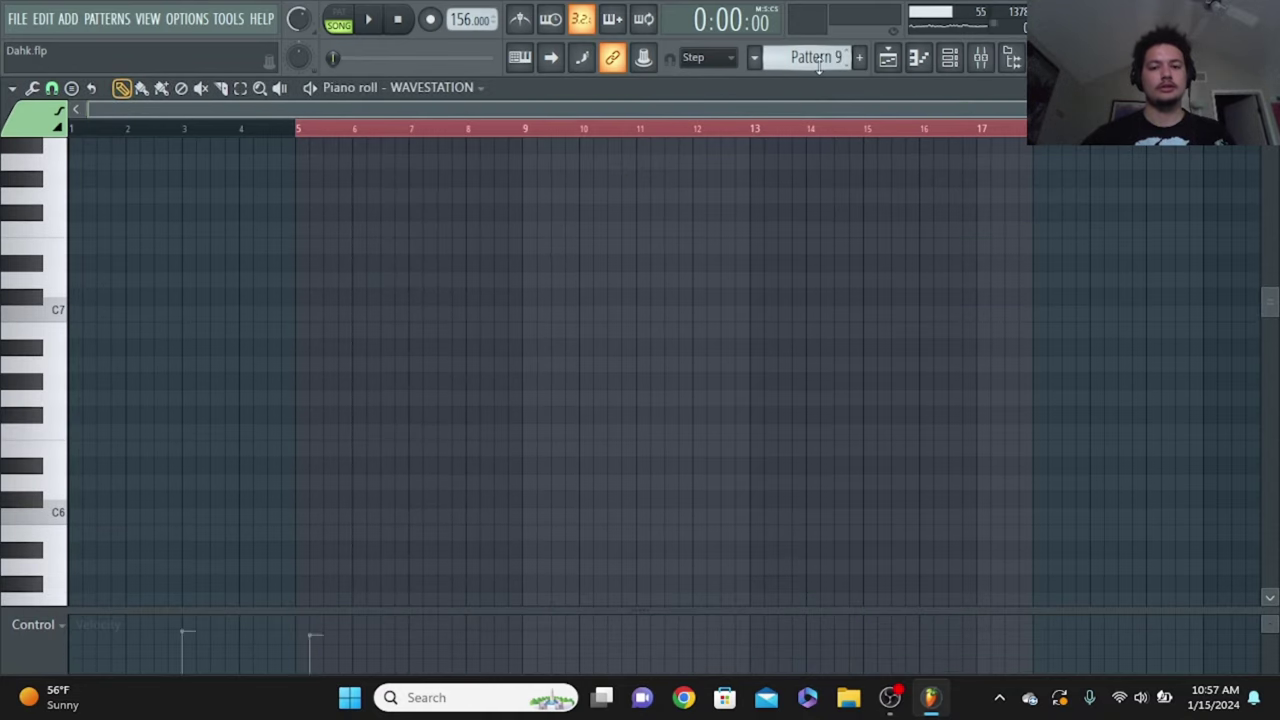
{"action": "scroll", "coordinate": [242, 438], "scroll_direction": "down", "scroll_amount": 2}
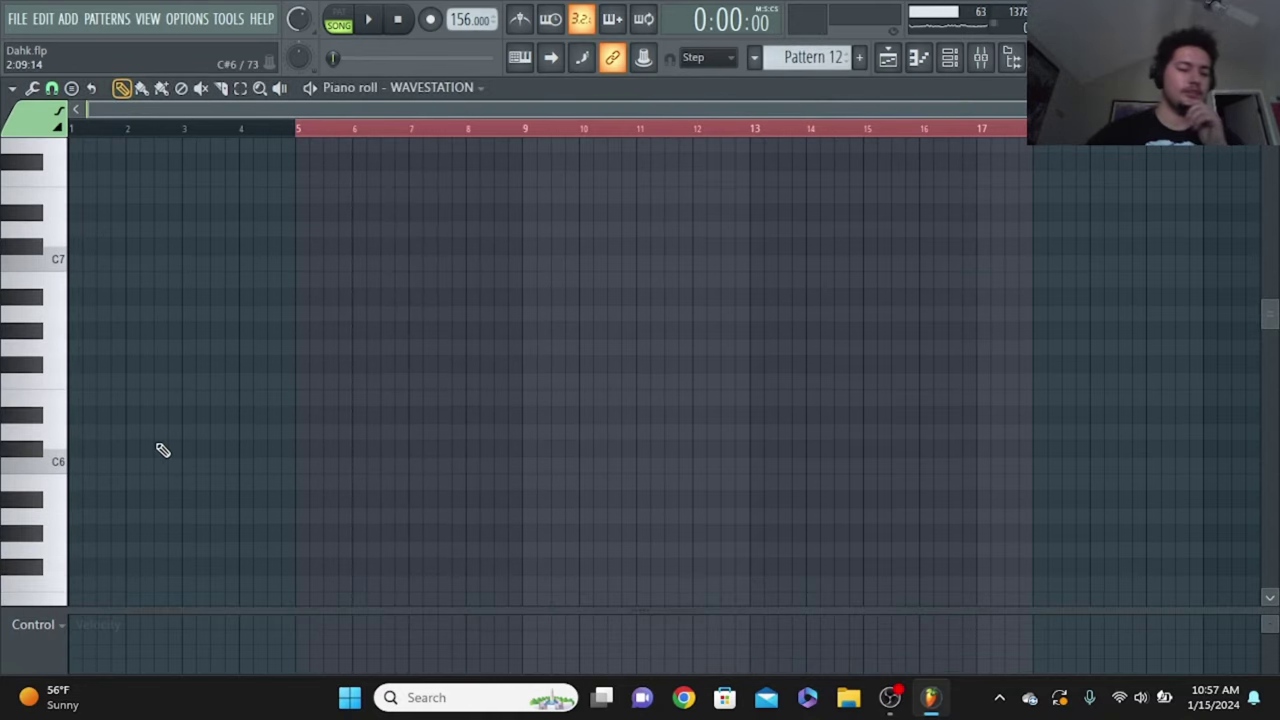
{"action": "scroll", "coordinate": [160, 450], "scroll_direction": "down", "scroll_amount": 3}
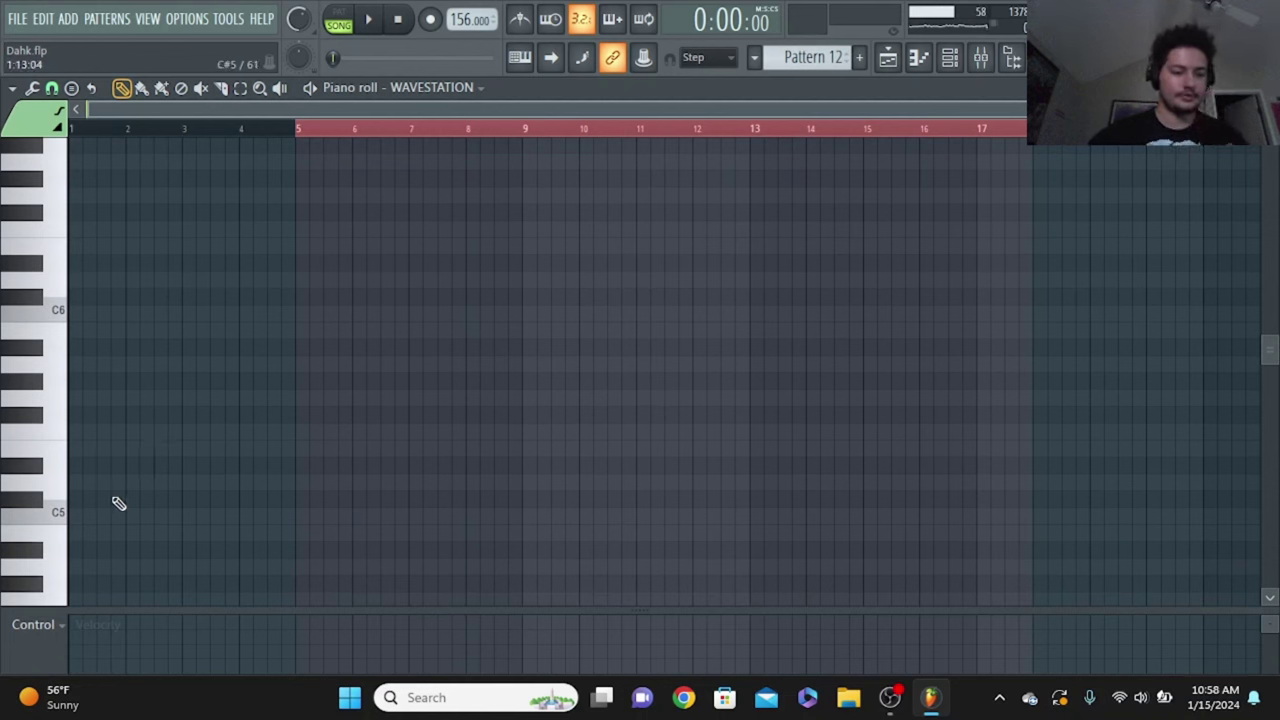
Build a four-bar chord at the start of Pattern 12 from C#5, D#5, F#5 and B5
{"action": "left_click", "coordinate": [72, 500]}
{"action": "left_click_drag", "start_coordinate": [180, 500], "coordinate": [168, 505]}
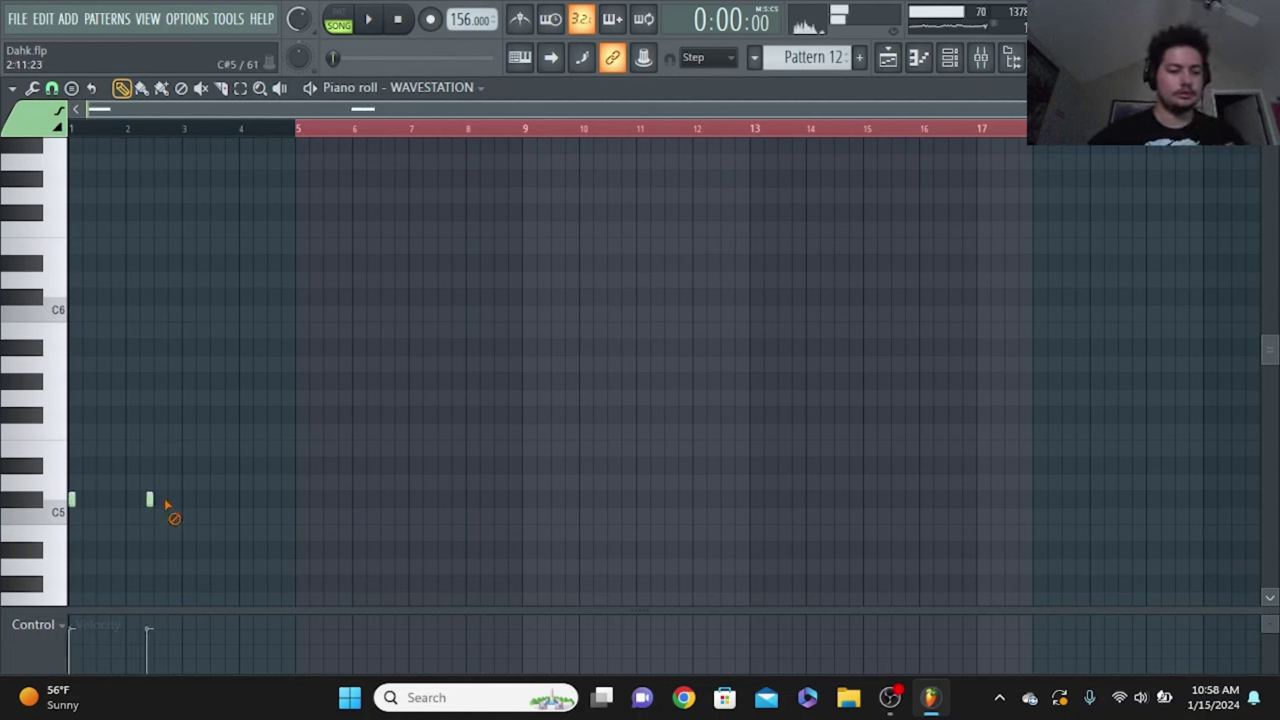
{"action": "right_click", "coordinate": [150, 500]}
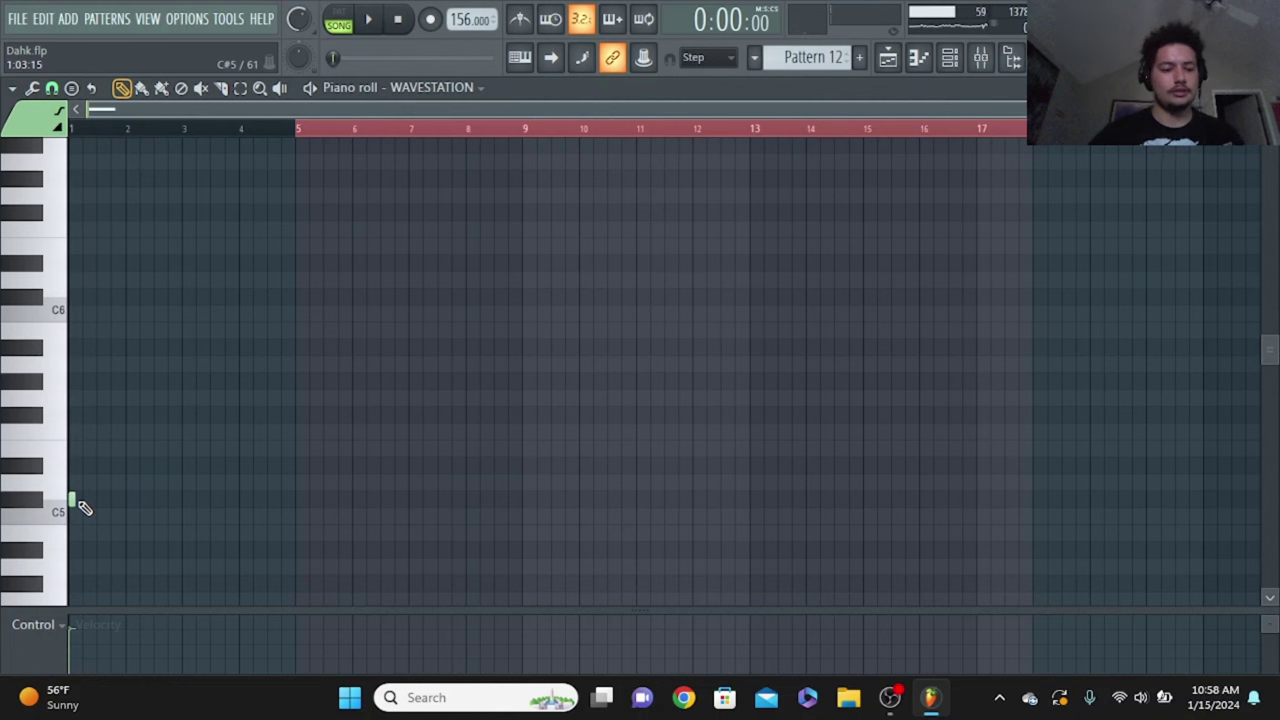
{"action": "left_click", "coordinate": [80, 501]}
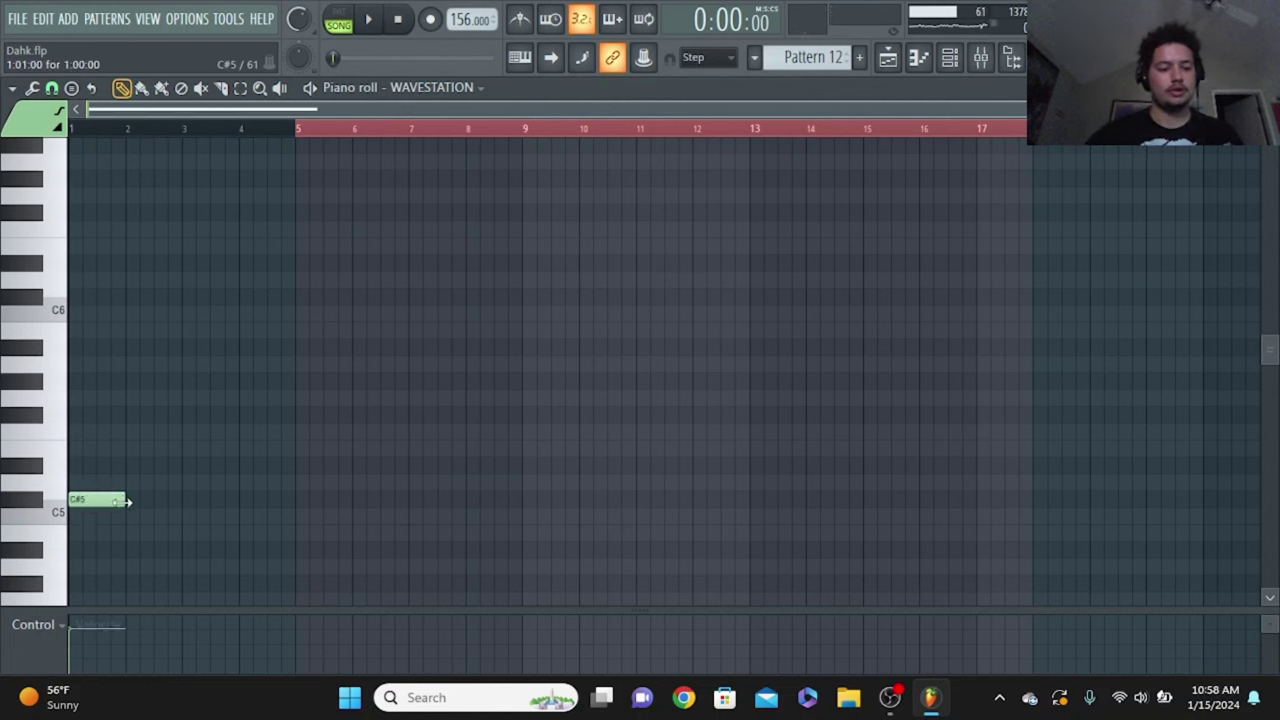
{"action": "left_click_drag", "start_coordinate": [127, 501], "coordinate": [286, 505]}
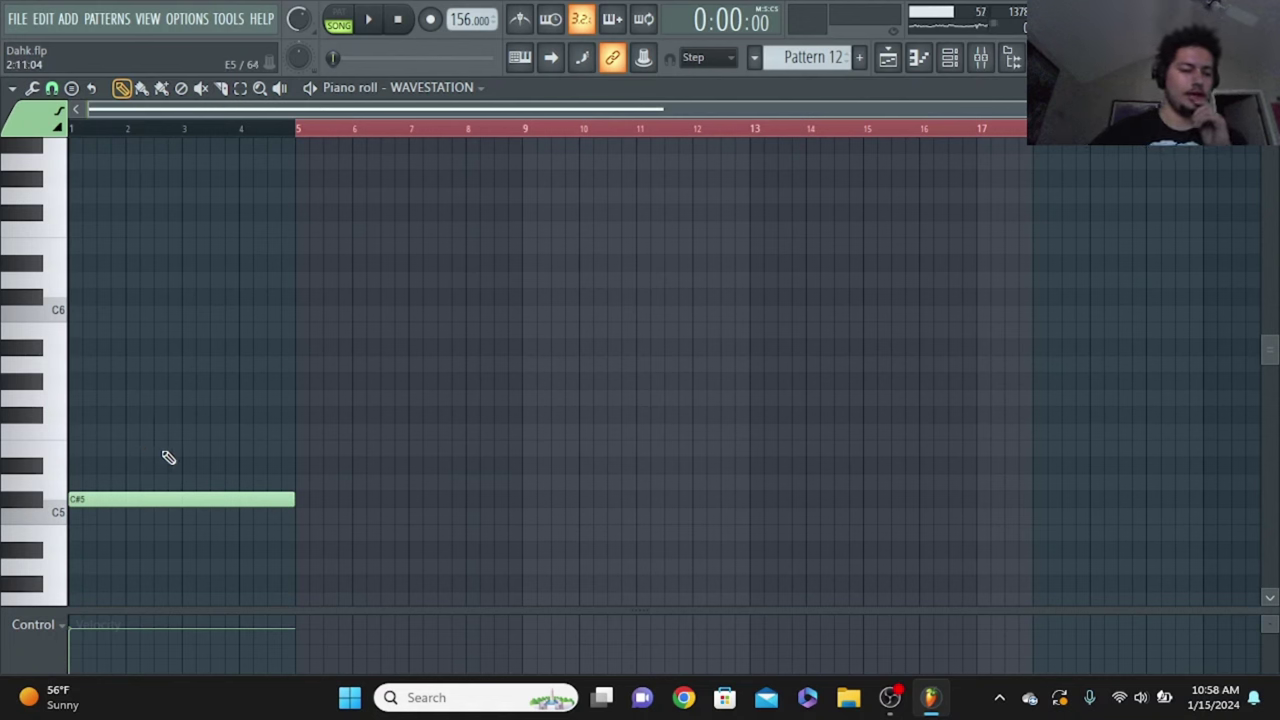
{"action": "left_click_drag", "start_coordinate": [166, 465], "coordinate": [71, 466]}
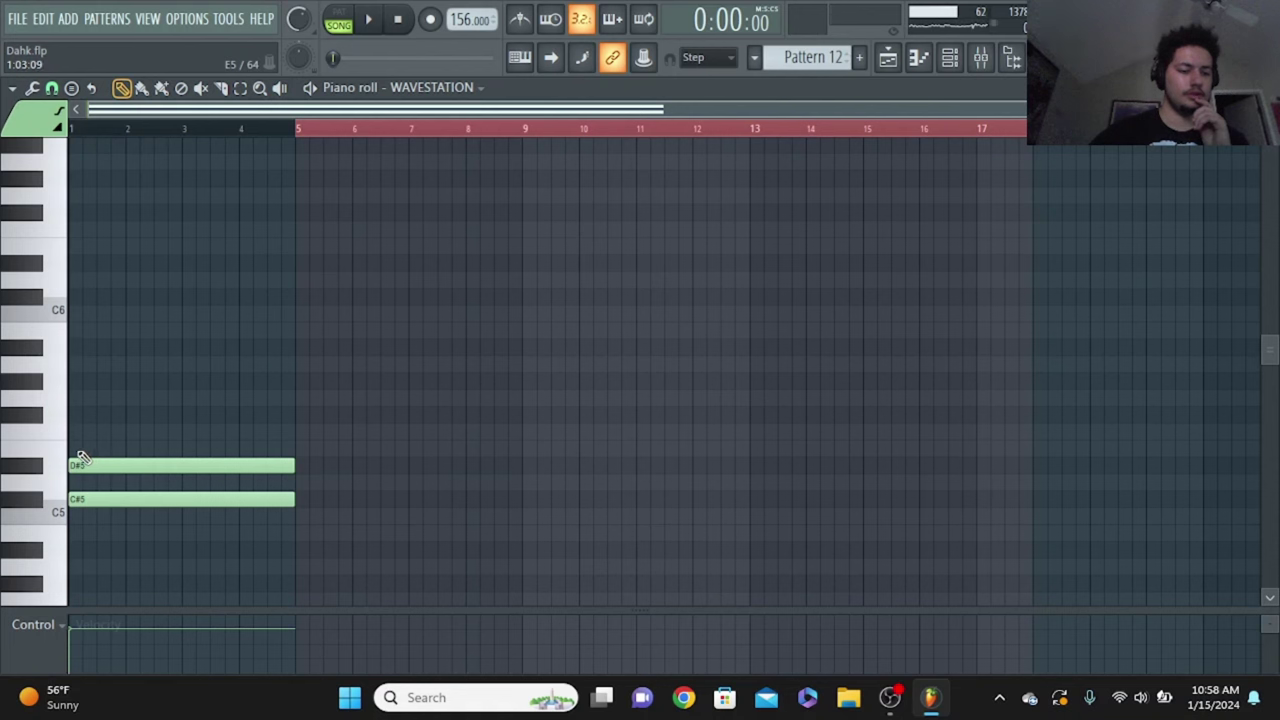
{"action": "left_click", "coordinate": [84, 418]}
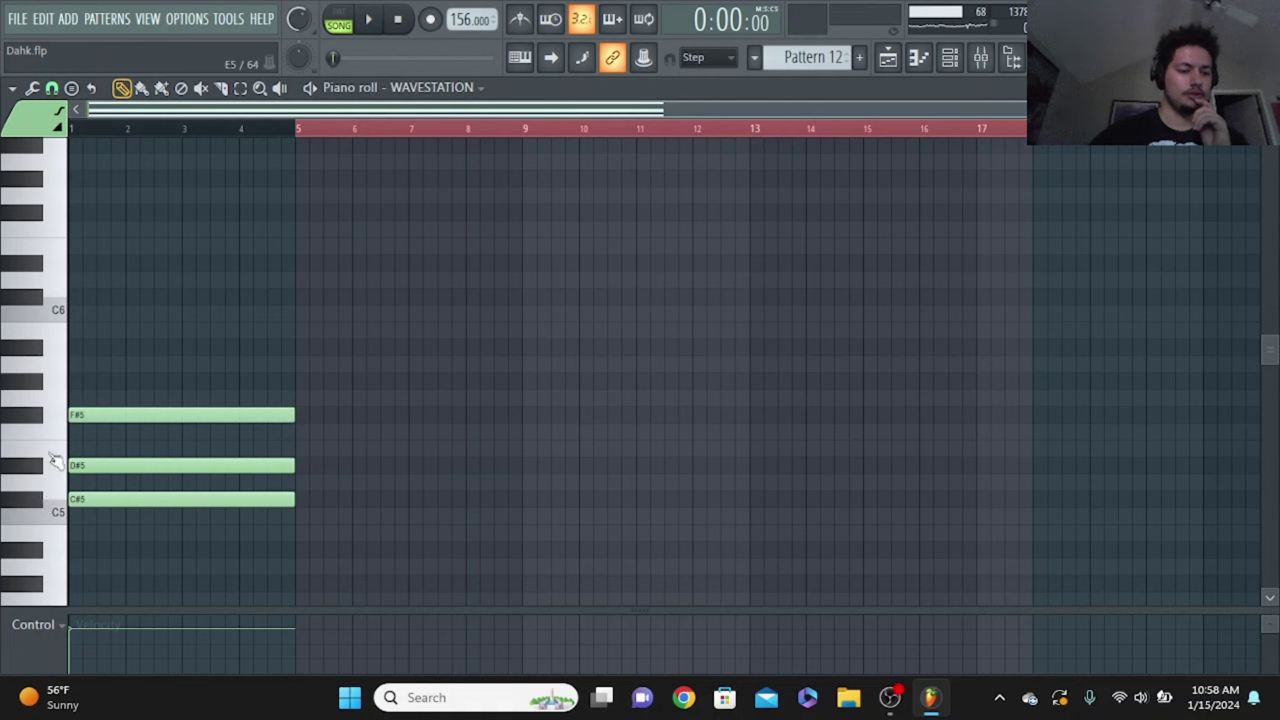
{"action": "left_click", "coordinate": [71, 333]}
Switch playback to pattern mode, listen to the four-note chord, and stop
{"action": "left_click", "coordinate": [338, 18]}
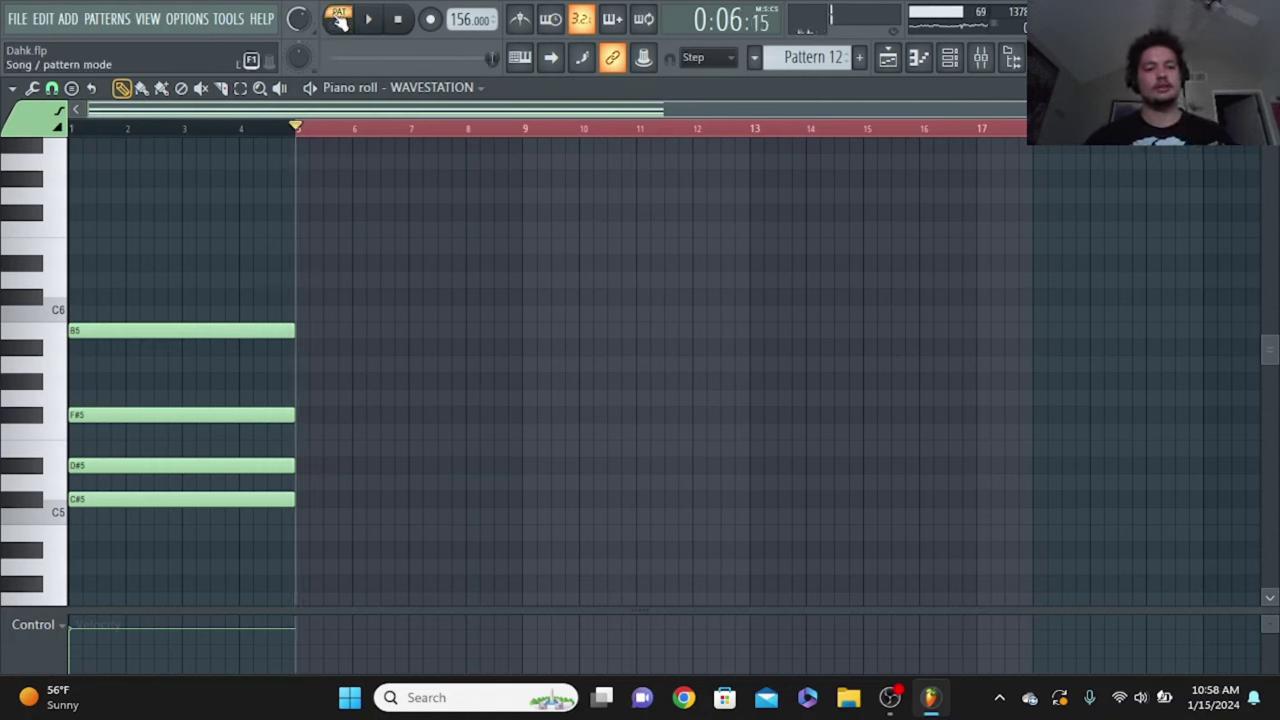
{"action": "key", "text": "space"}
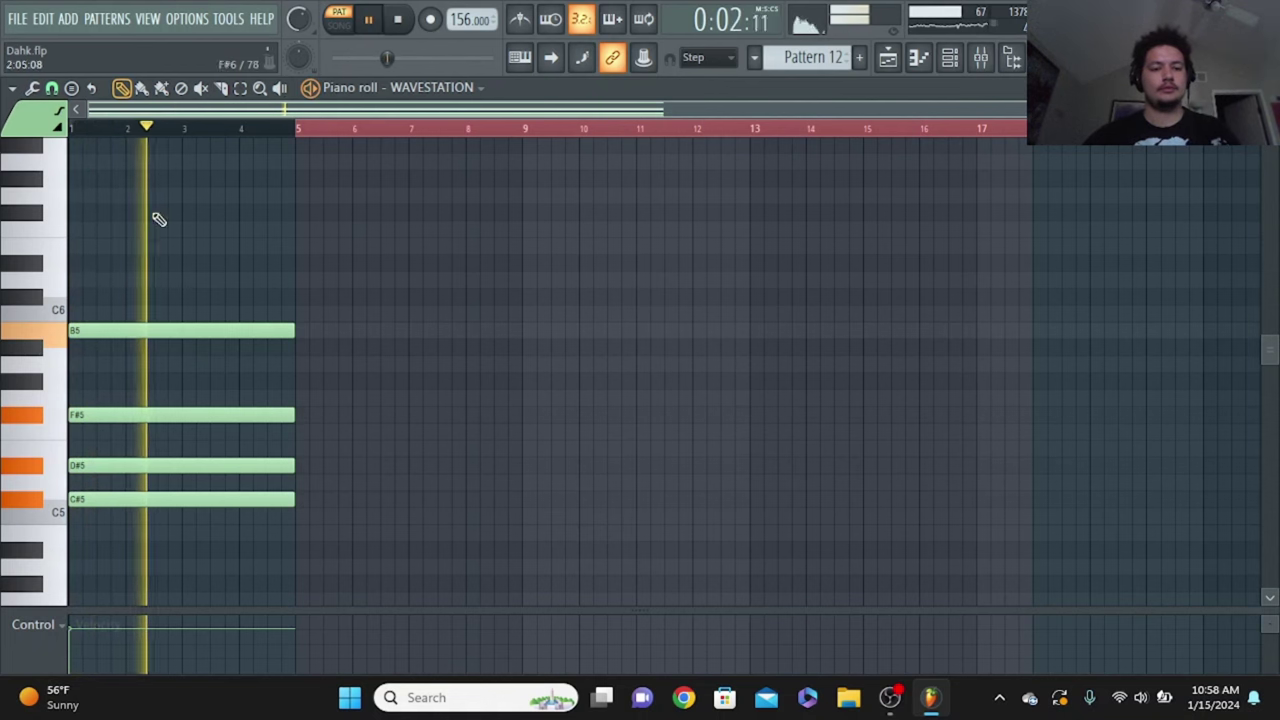
{"action": "left_click", "coordinate": [402, 22]}
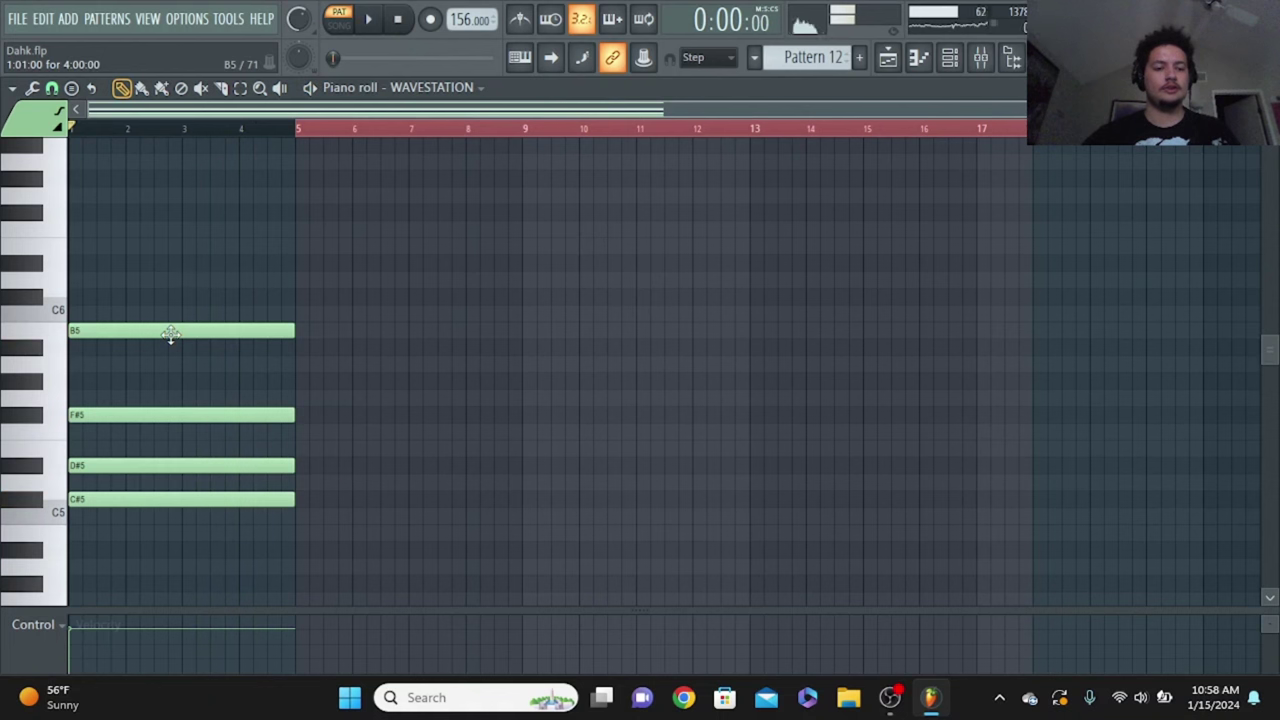
Raise the chord's top note to C#6 and play the pattern to hear it
{"action": "left_click_drag", "start_coordinate": [171, 334], "coordinate": [163, 288]}
{"action": "key", "text": "space"}
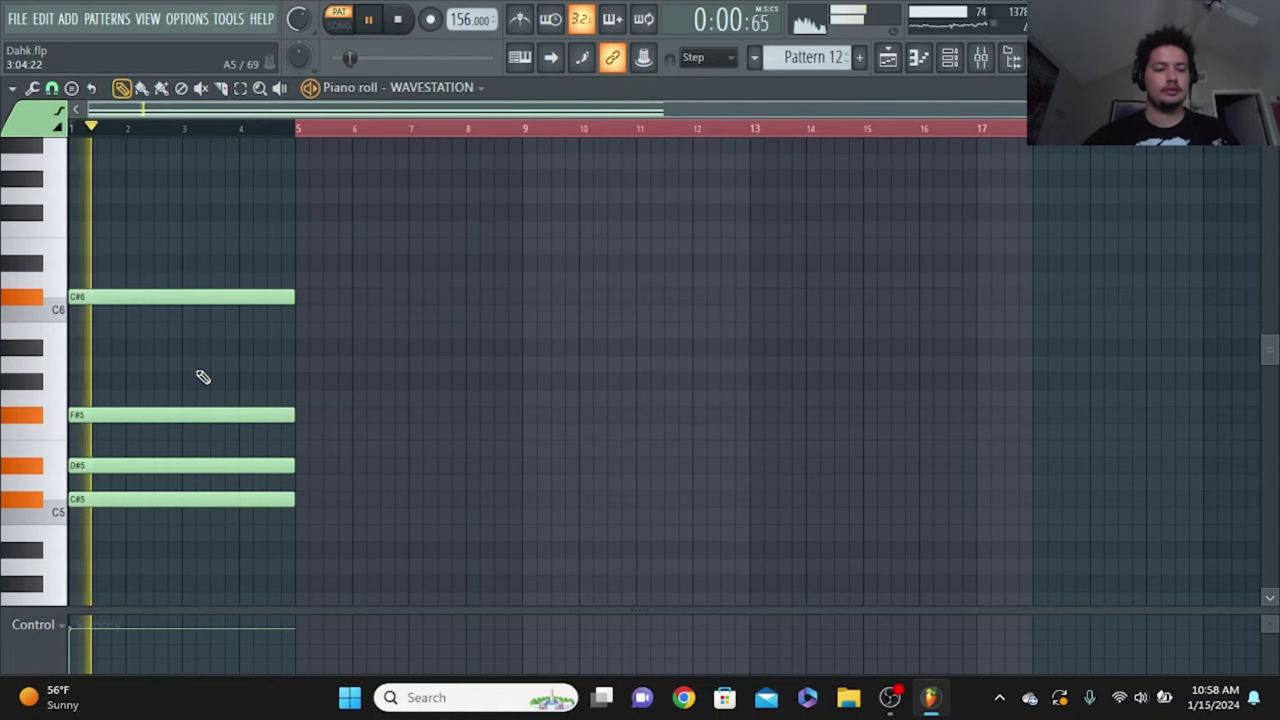
{"action": "left_click", "coordinate": [402, 22]}
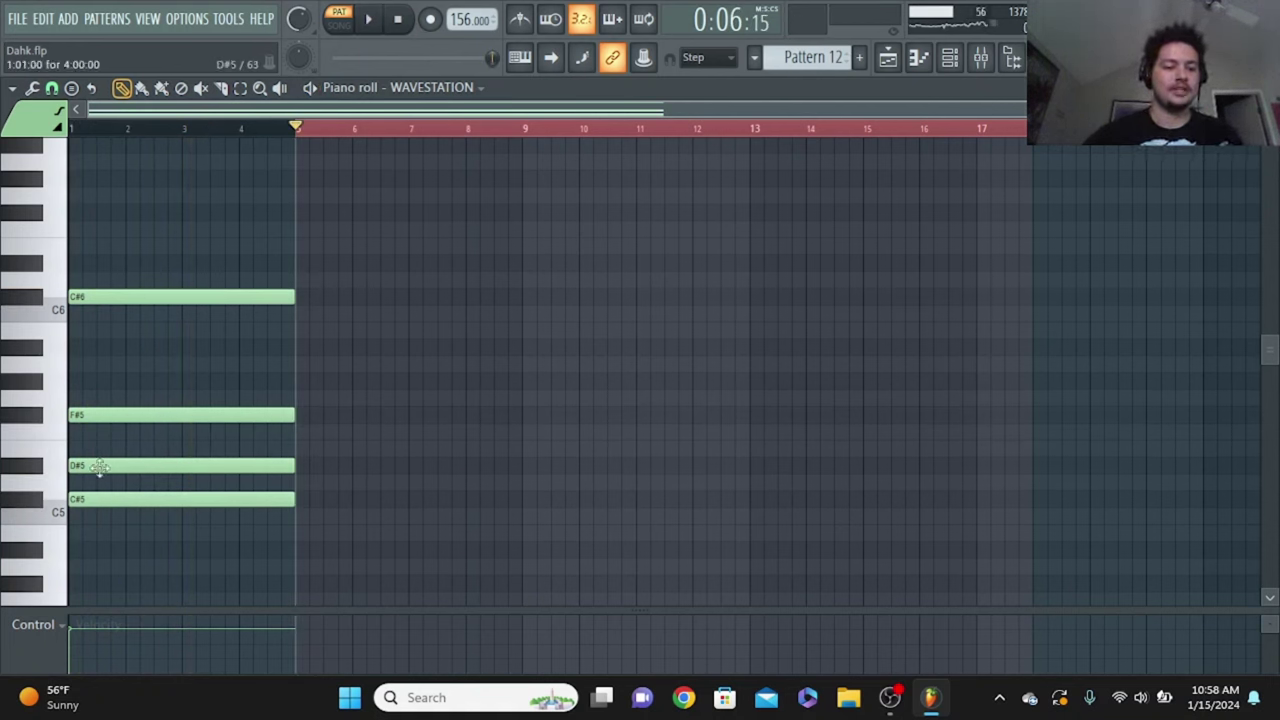
Move the chord's D#5 note up to A5 and play the new voicing
{"action": "left_click_drag", "start_coordinate": [100, 466], "coordinate": [91, 365]}
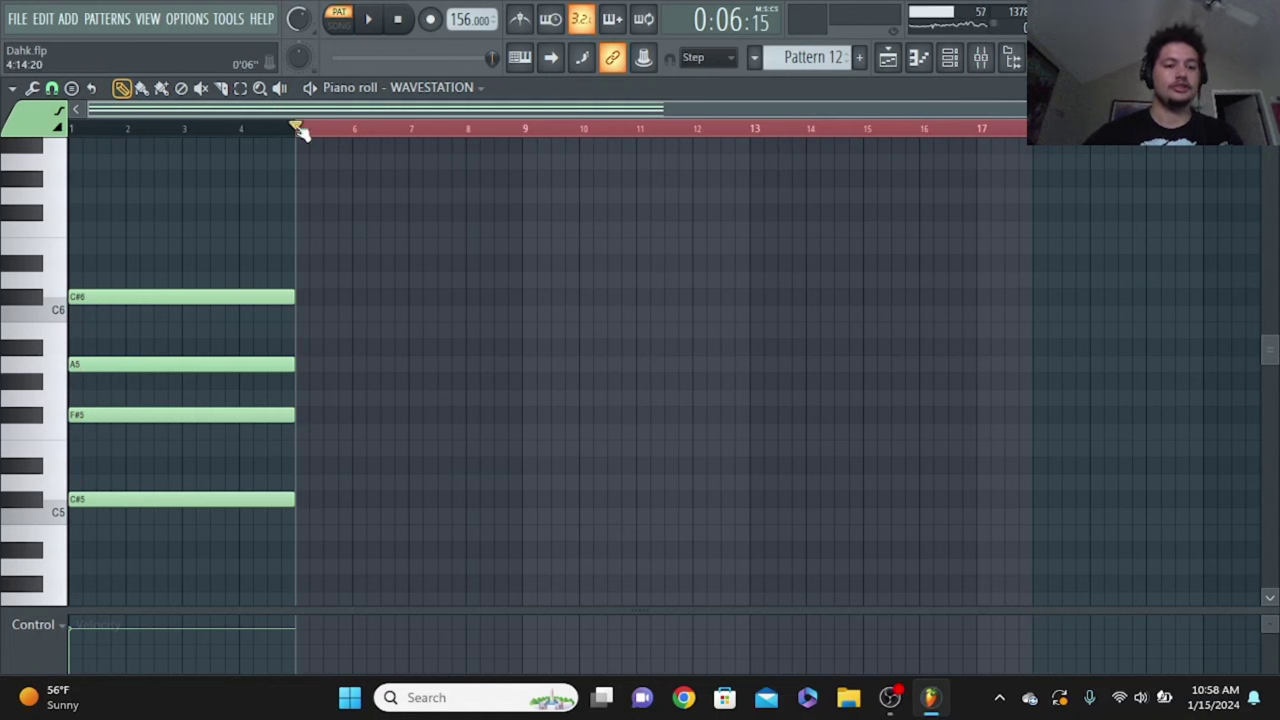
{"action": "left_click", "coordinate": [369, 19]}
{"action": "left_click", "coordinate": [397, 19]}
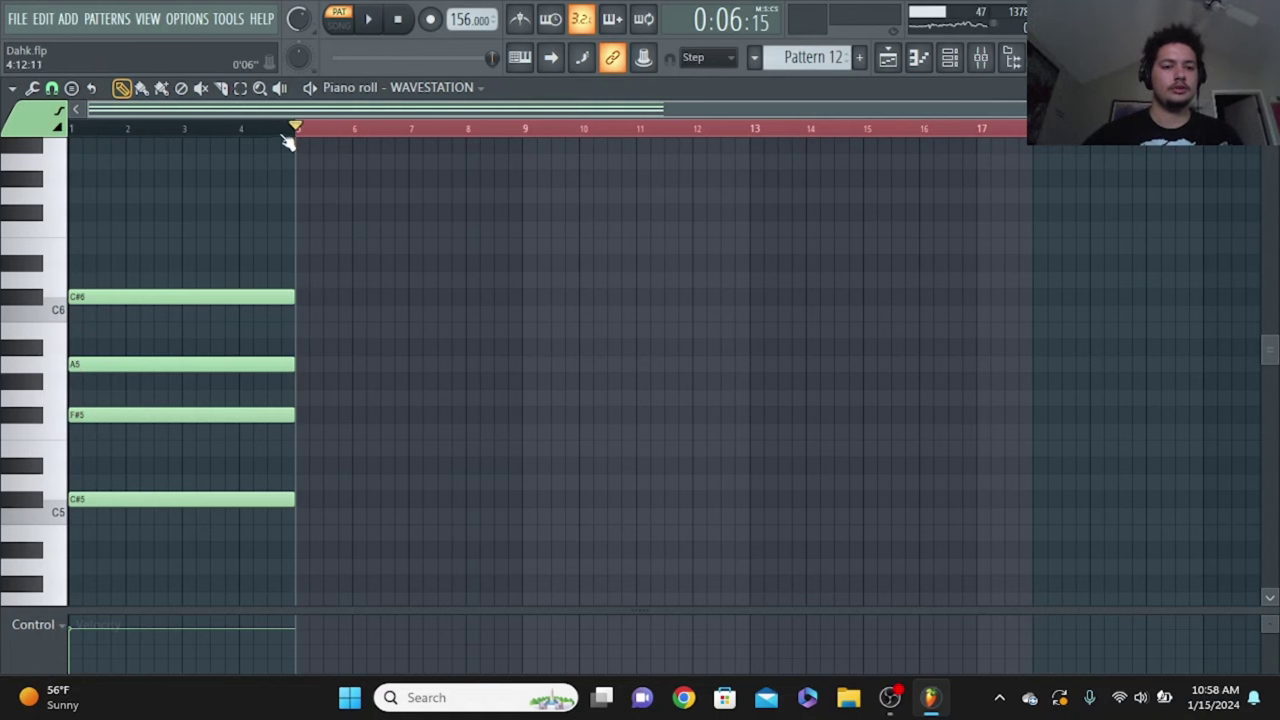
{"action": "left_click", "coordinate": [369, 19]}
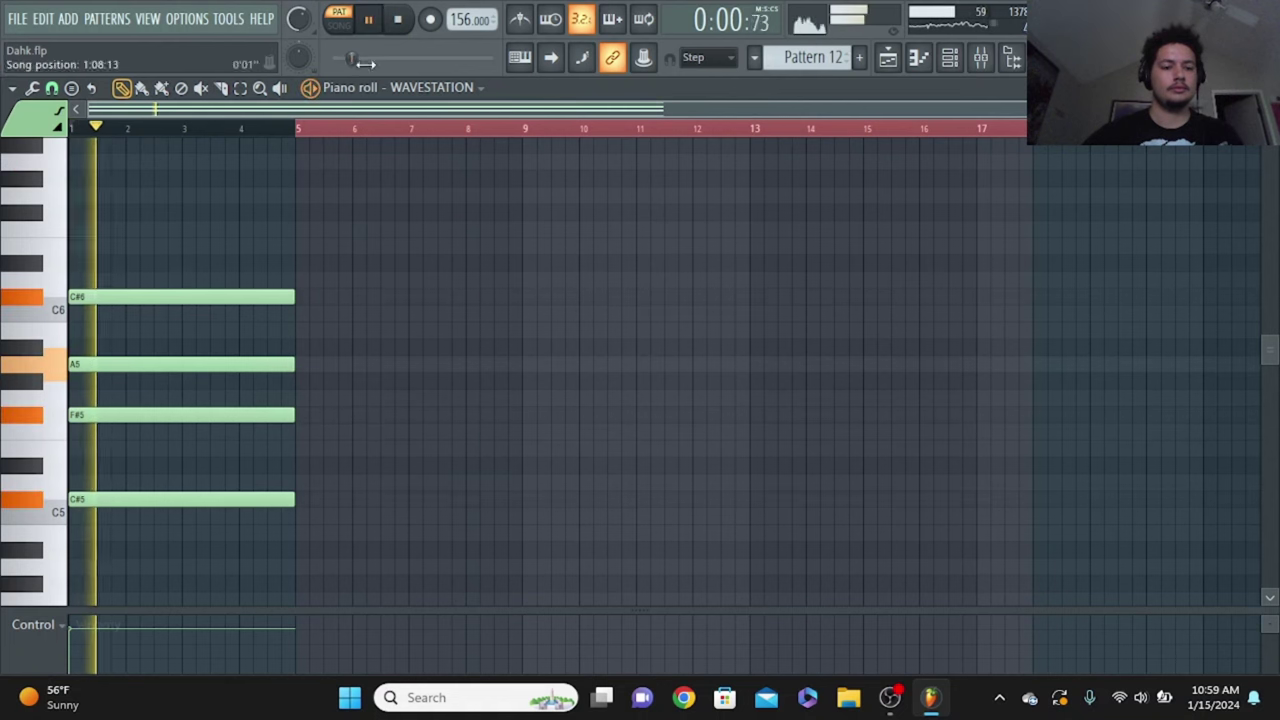
{"action": "left_click", "coordinate": [398, 20]}
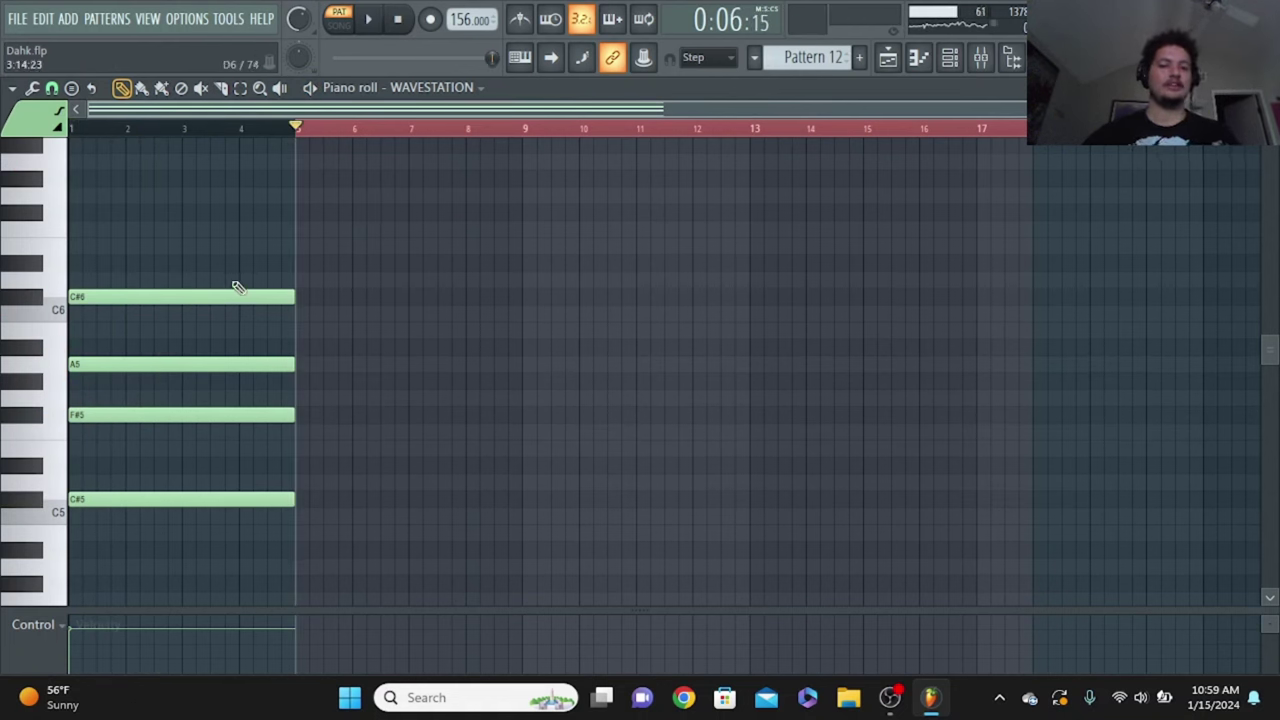
Revoice the upper notes as E5, G#5 and B5, add D#6 above them, and play the chord
{"action": "left_click_drag", "start_coordinate": [174, 412], "coordinate": [164, 450]}
{"action": "left_click_drag", "start_coordinate": [158, 366], "coordinate": [160, 382]}
{"action": "left_click_drag", "start_coordinate": [149, 298], "coordinate": [143, 332]}
{"action": "left_click", "coordinate": [88, 246]}
{"action": "left_click_drag", "start_coordinate": [27, 265], "coordinate": [28, 268]}
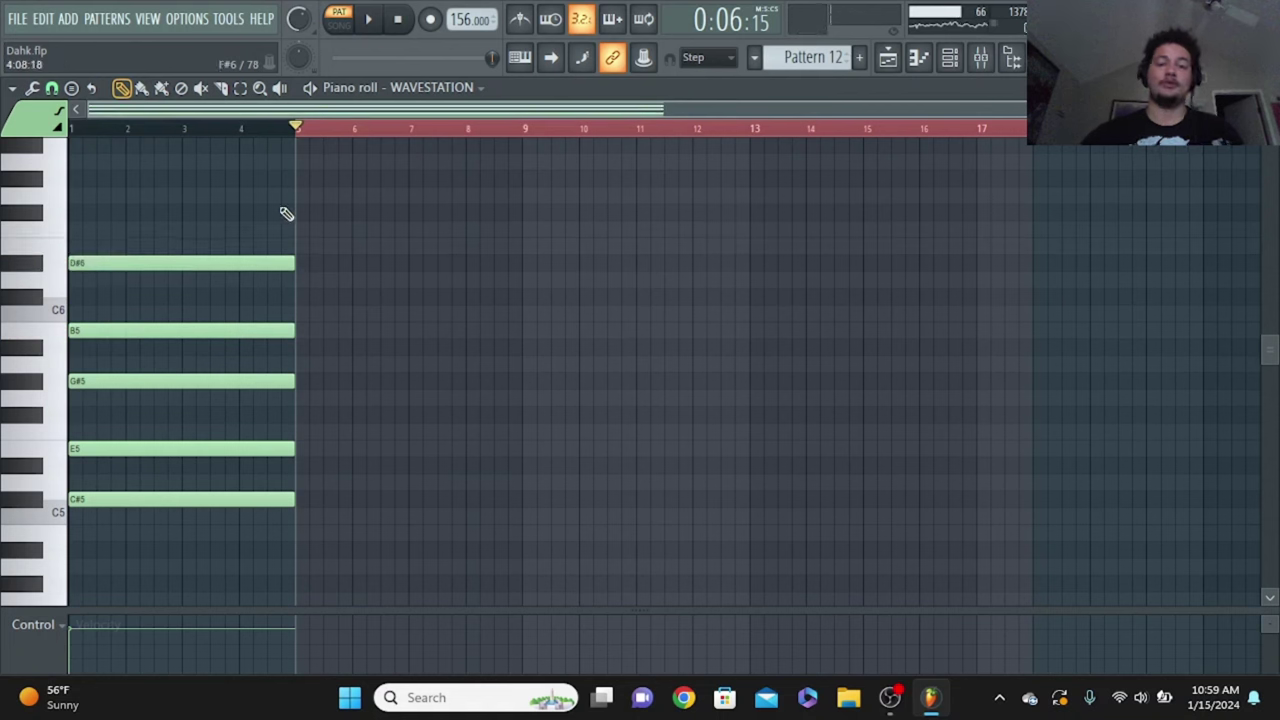
{"action": "key", "text": "space"}
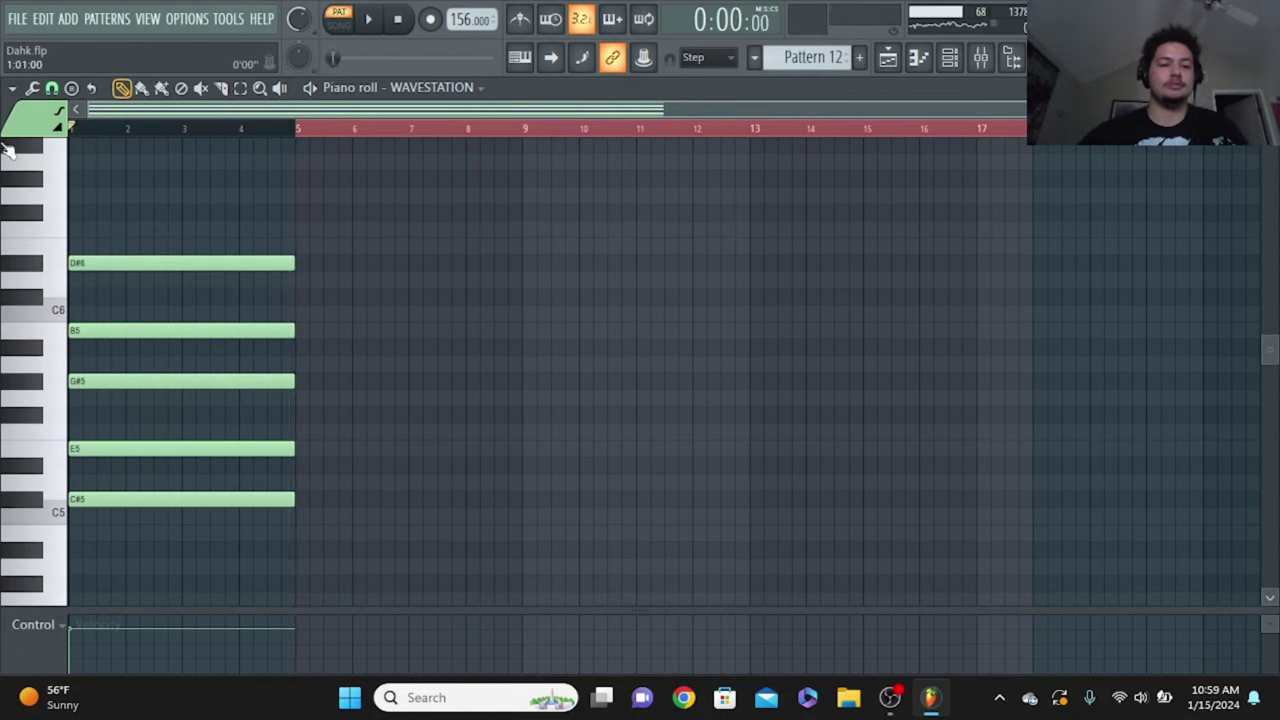
{"action": "left_click", "coordinate": [372, 22]}
{"action": "left_click", "coordinate": [397, 22]}
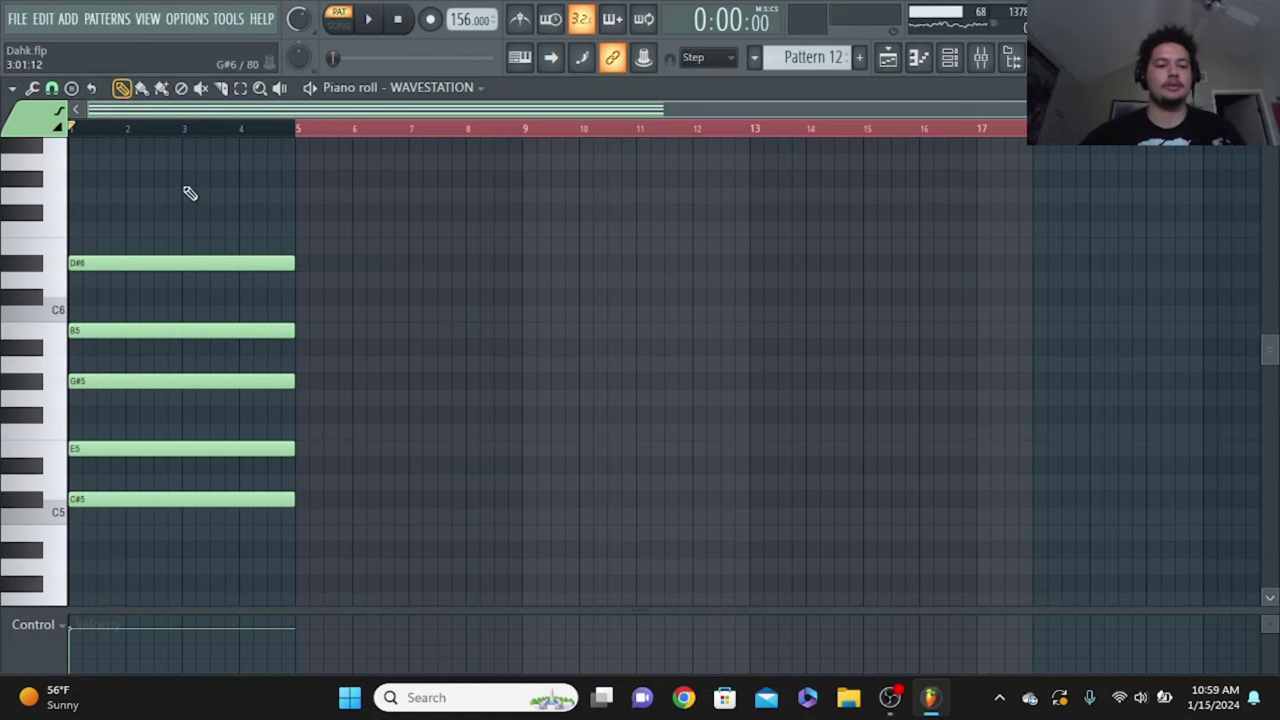
Delete all five chord notes from Pattern 12
{"action": "right_click", "coordinate": [175, 262]}
{"action": "right_click", "coordinate": [170, 330]}
{"action": "right_click", "coordinate": [166, 380]}
{"action": "right_click", "coordinate": [161, 448]}
{"action": "right_click", "coordinate": [157, 498]}
Reopen Pattern 1's WAVESTATION melody from the playlist, moving the playhead to bar 5 and back to bar 1
{"action": "key", "text": "F5"}
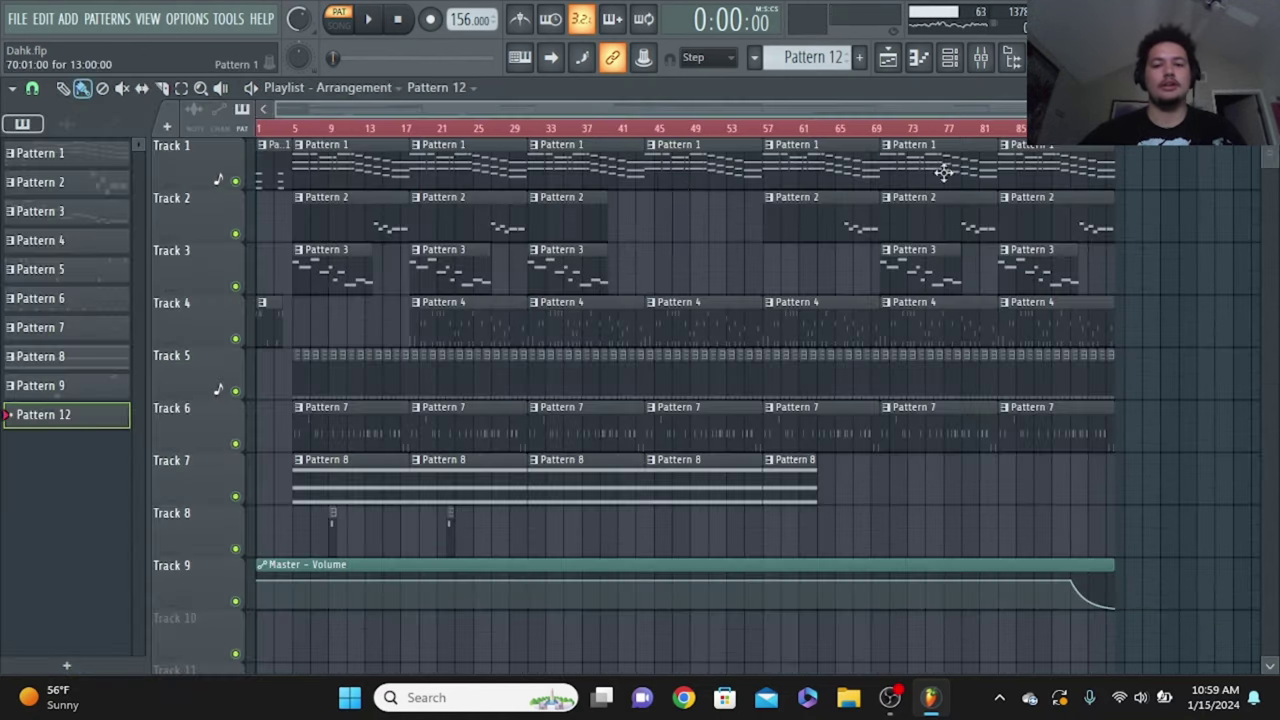
{"action": "left_click", "coordinate": [394, 180]}
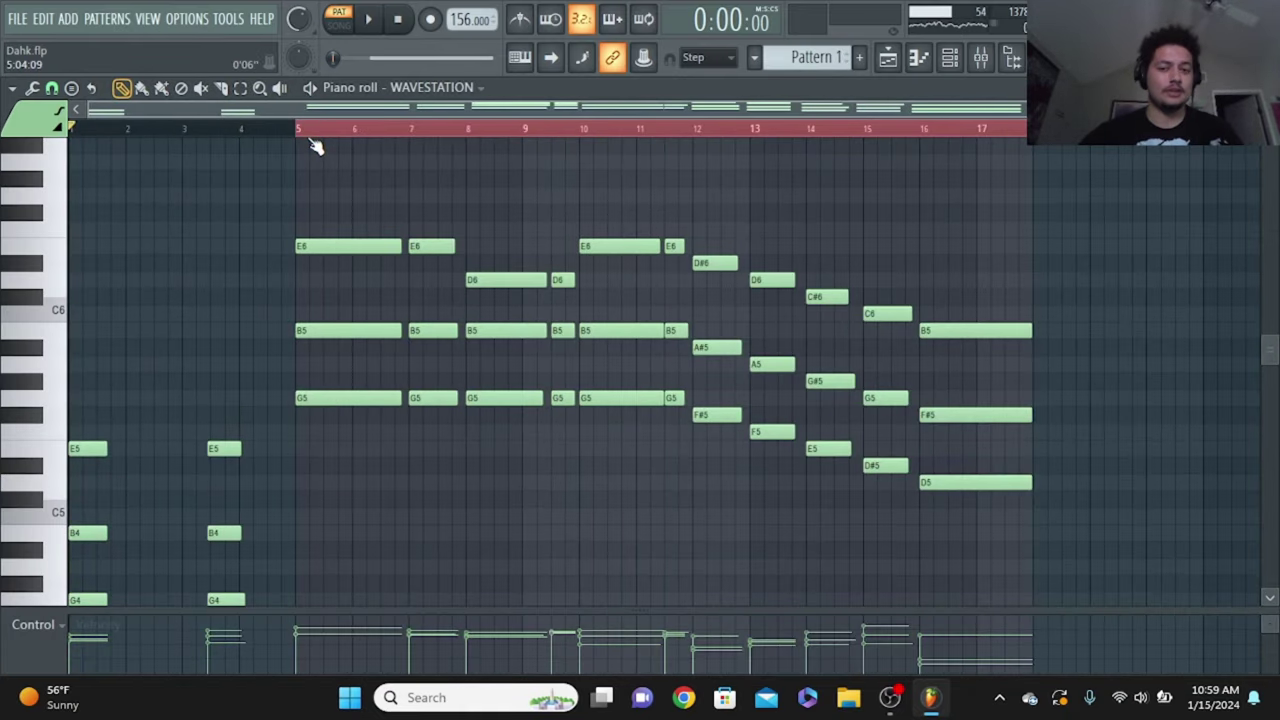
{"action": "left_click", "coordinate": [303, 136]}
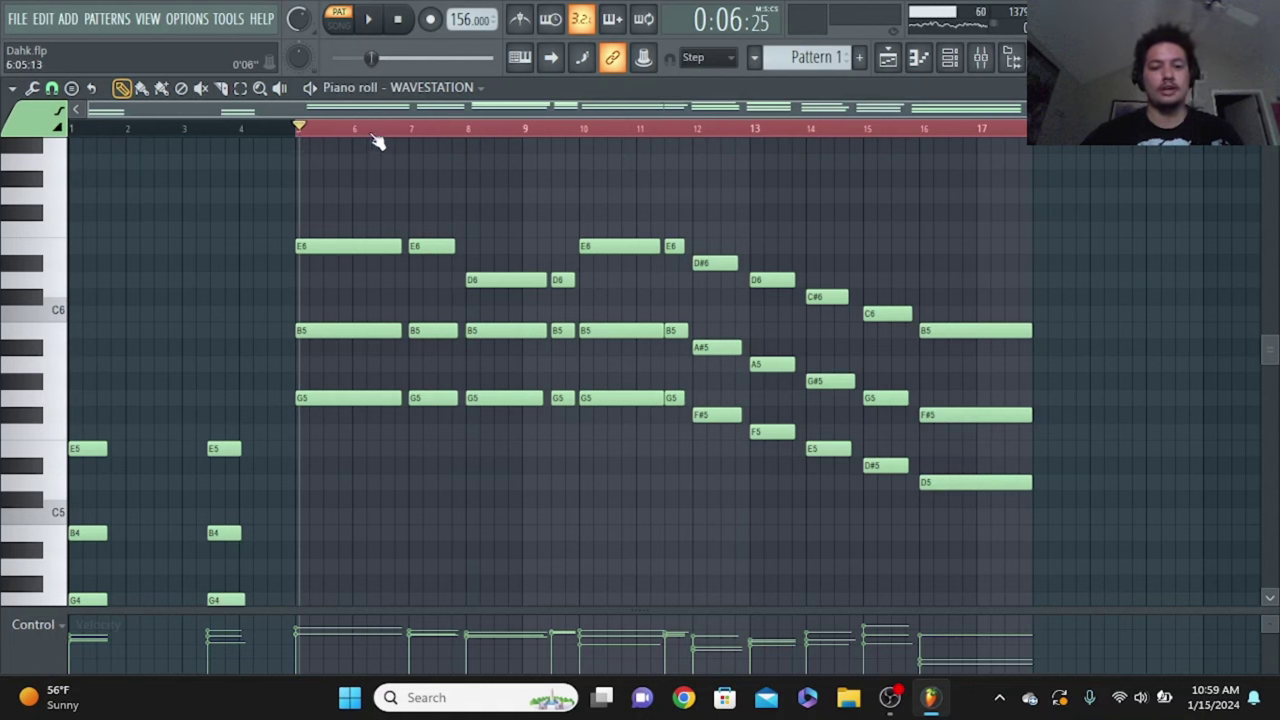
{"action": "left_click_drag", "start_coordinate": [375, 140], "coordinate": [306, 163]}
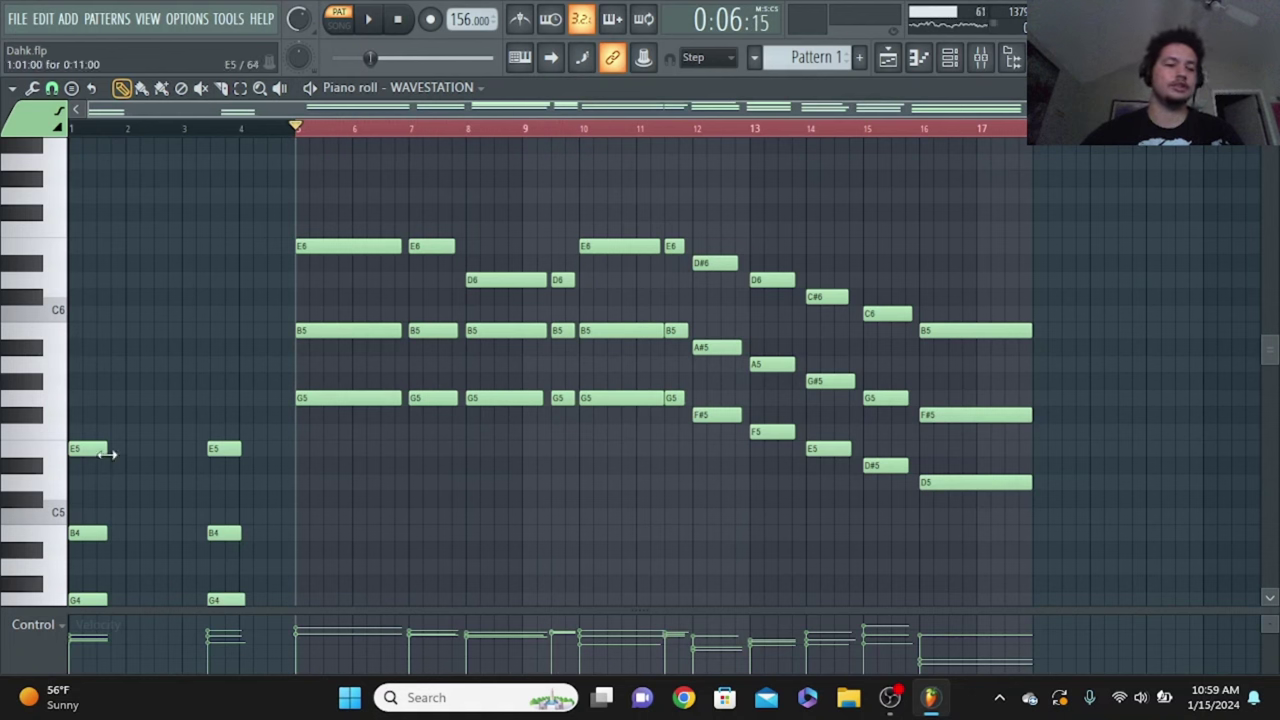
{"action": "left_click", "coordinate": [96, 132]}
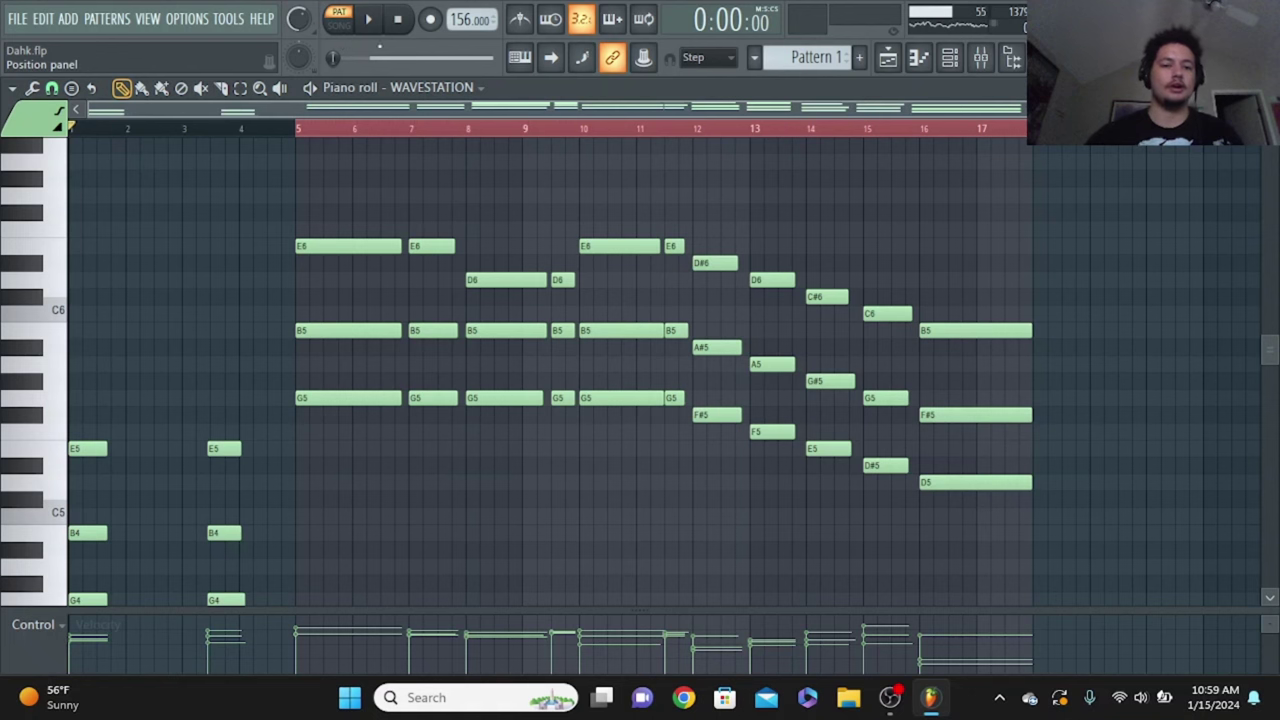
{"action": "left_click", "coordinate": [229, 19]}
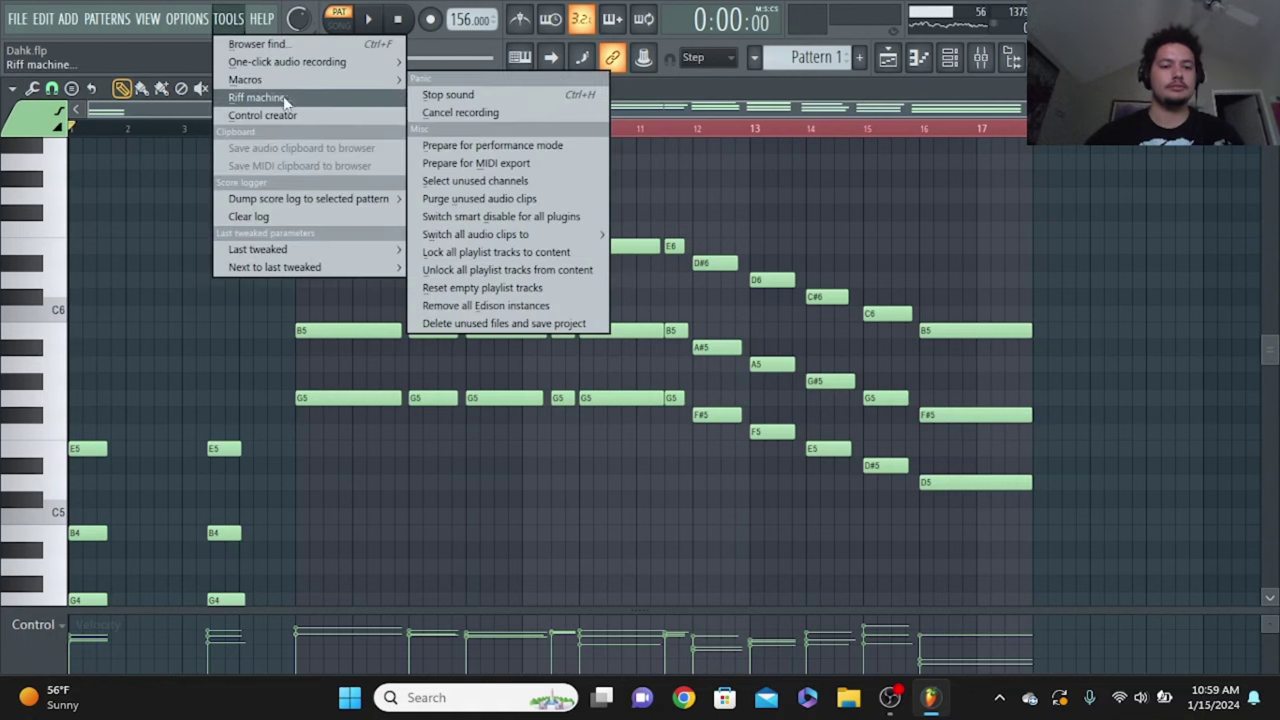
{"action": "mouse_move", "coordinate": [300, 200]}
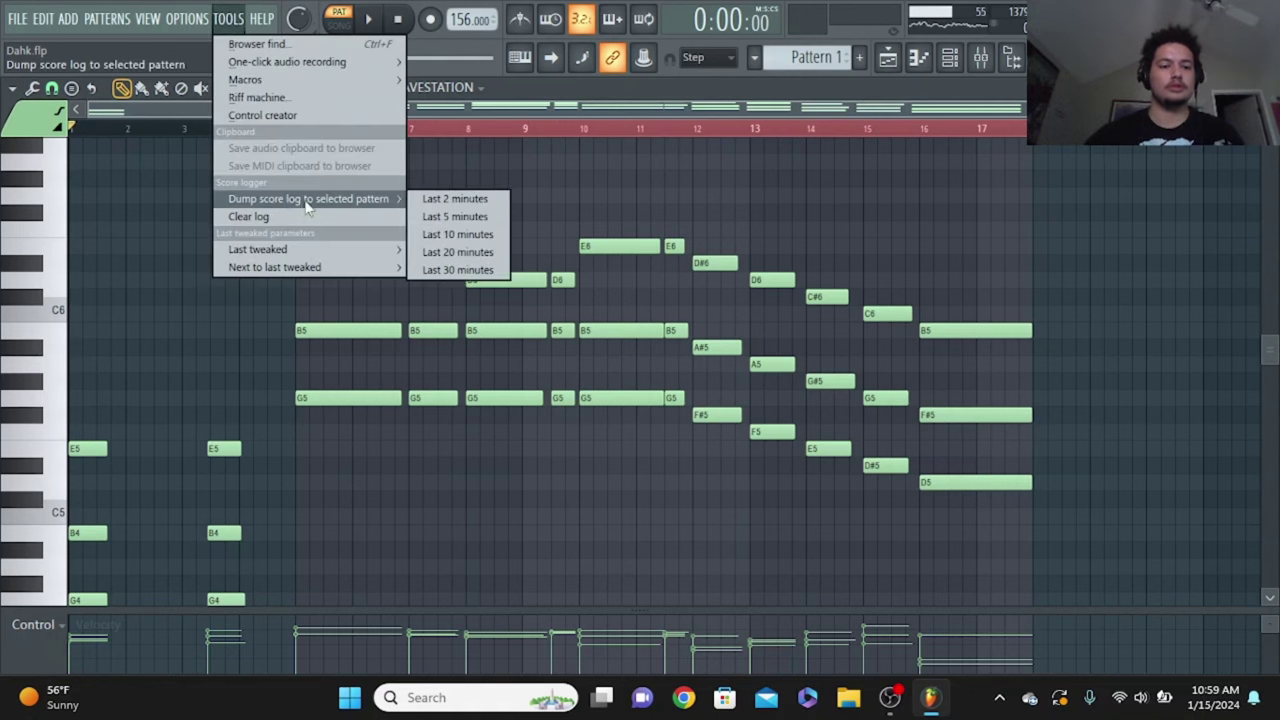
{"action": "left_click", "coordinate": [466, 135]}
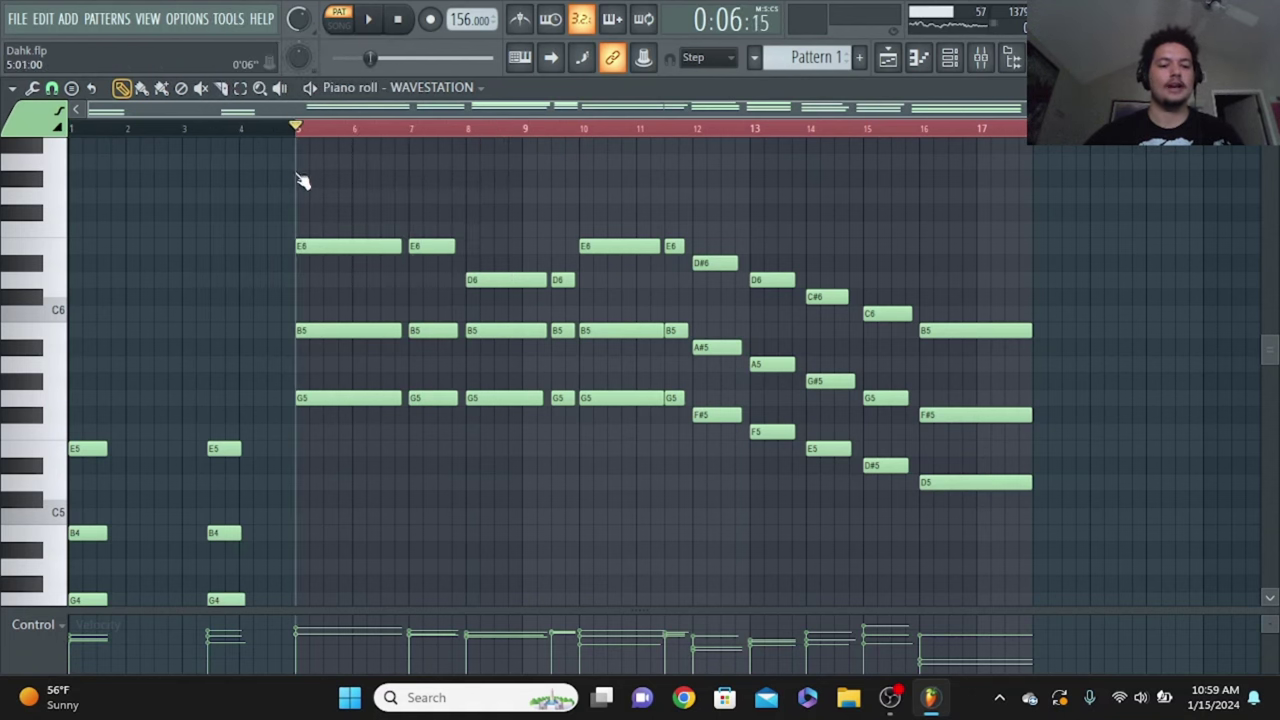
Play Pattern 1's WAVESTATION melody from bar 5, stop it, and return to the playlist
{"action": "key", "text": "space"}
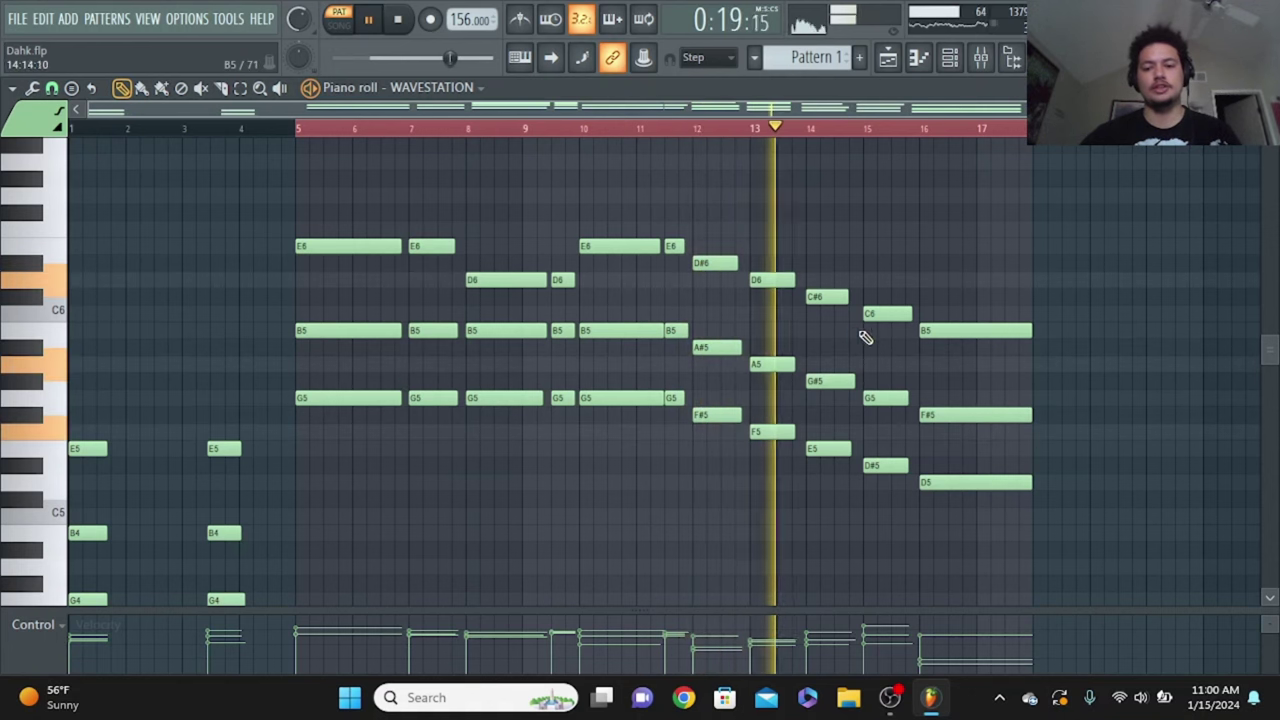
{"action": "left_click", "coordinate": [399, 19]}
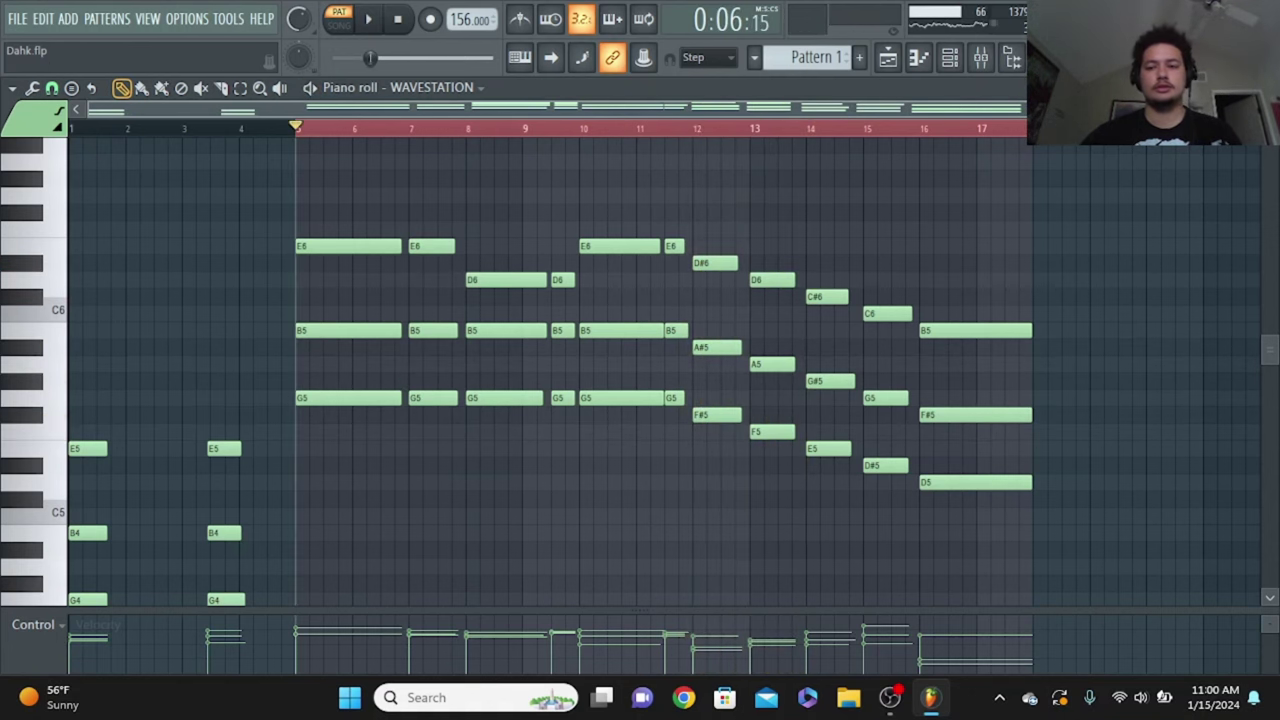
{"action": "key", "text": "F5"}
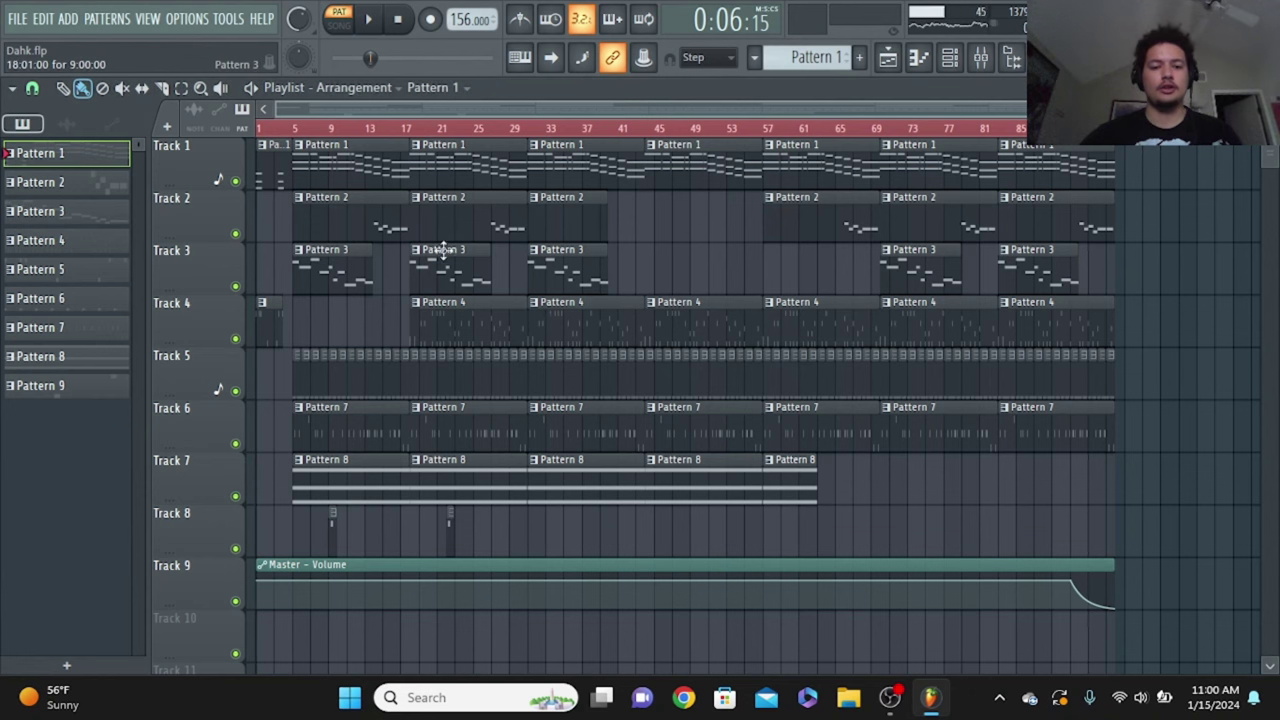
Solo Track 3 in the playlist and briefly play its first Pattern 3 clip from bar 5
{"action": "right_click", "coordinate": [236, 287]}
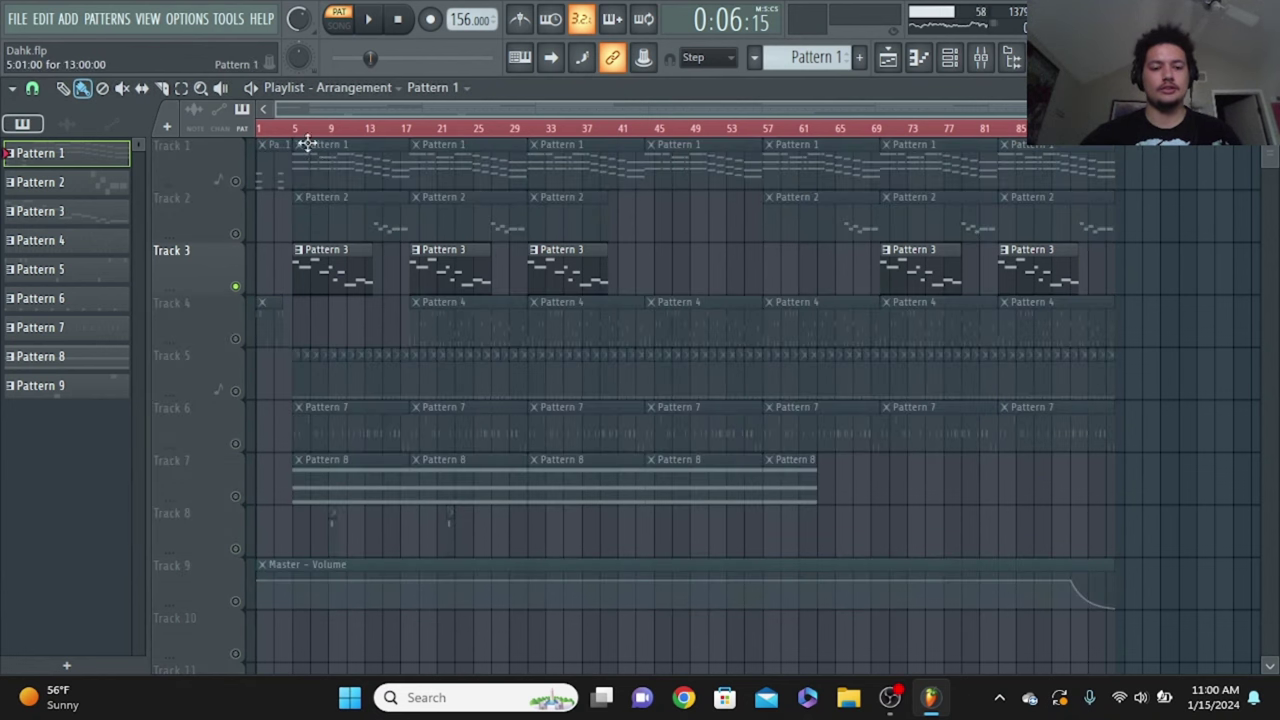
{"action": "left_click", "coordinate": [298, 130]}
{"action": "key", "text": "space"}
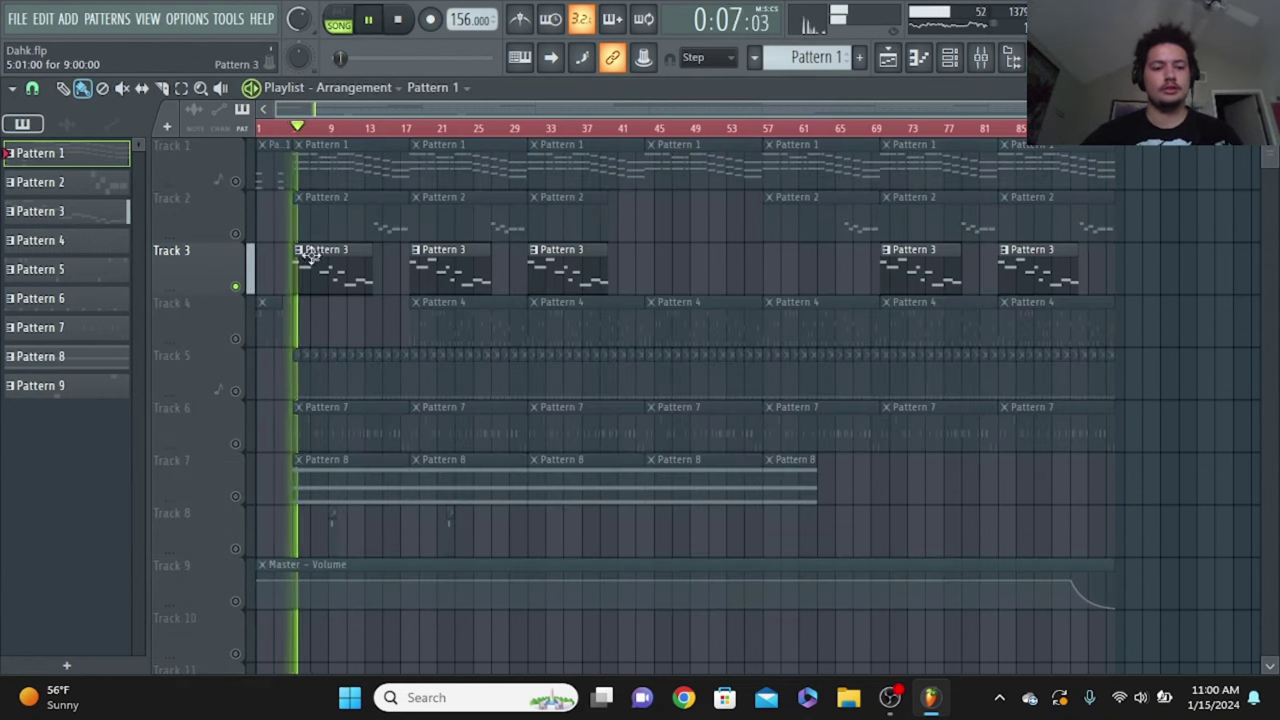
{"action": "key", "text": "space"}
Solo Track 2 and briefly play the Pattern 2 melody from about bar 13
{"action": "right_click", "coordinate": [236, 234]}
{"action": "left_click", "coordinate": [376, 128]}
{"action": "key", "text": "space"}
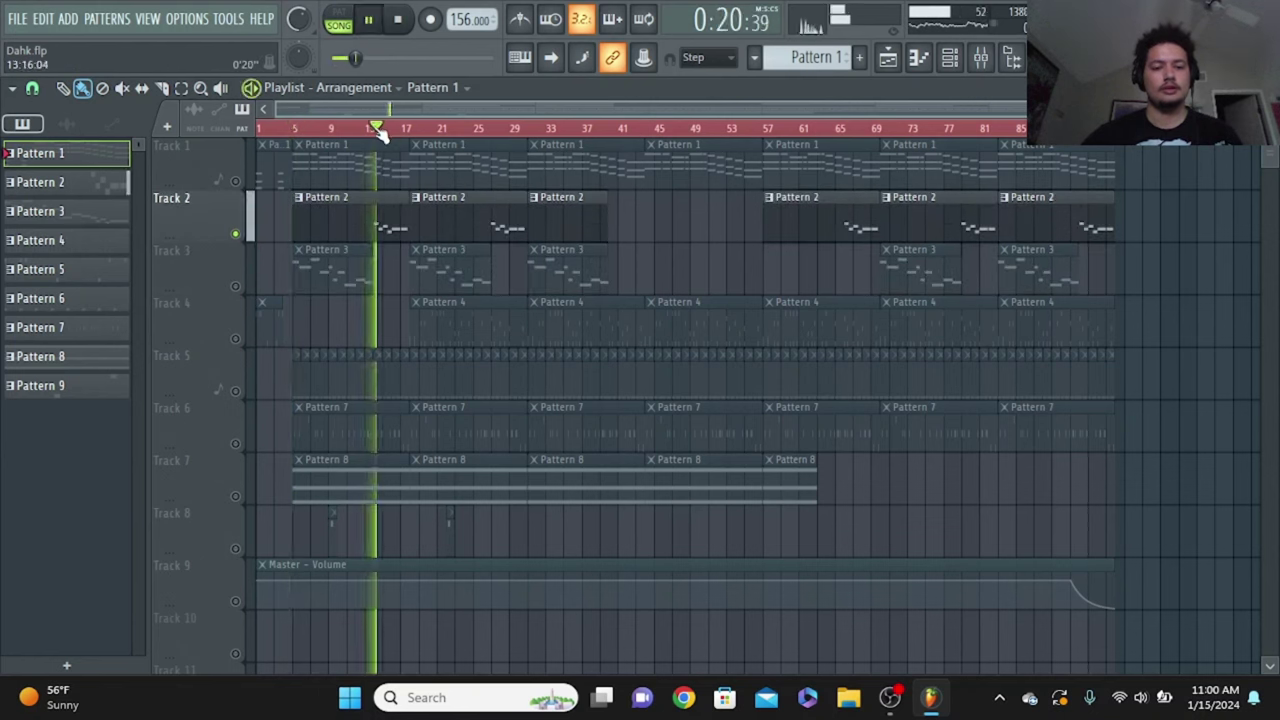
{"action": "key", "text": "space"}
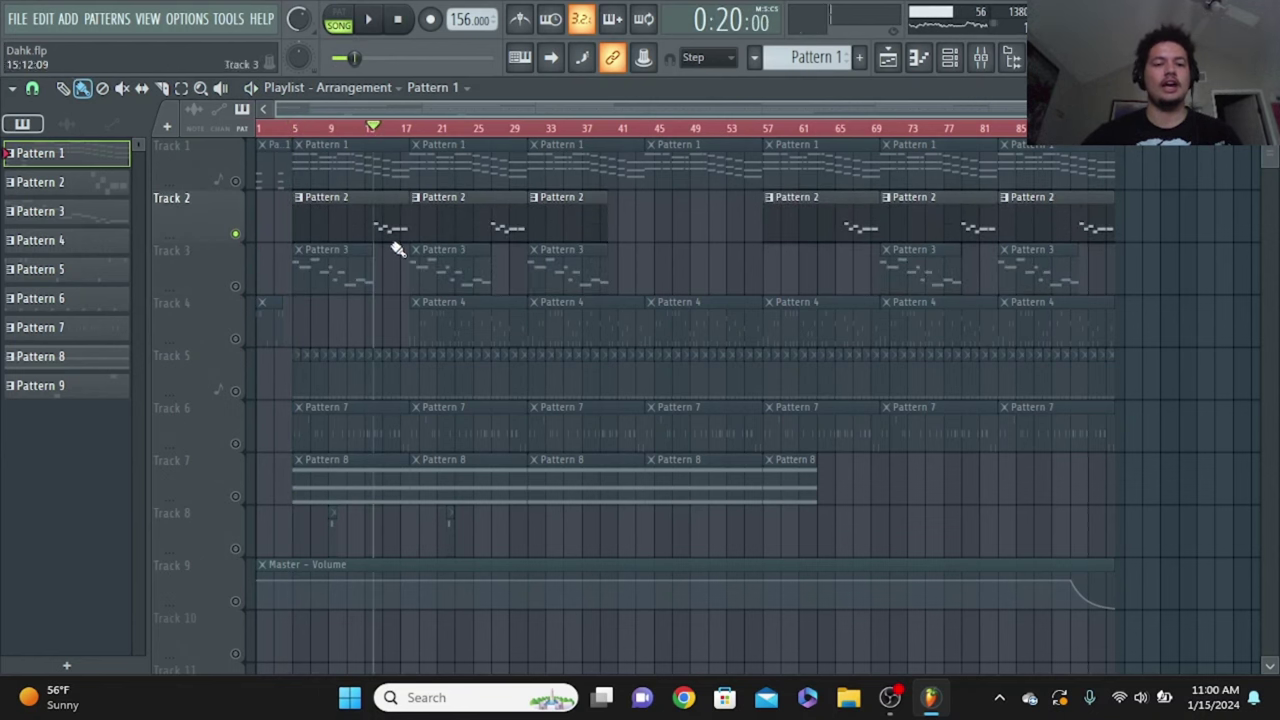
Enable Track 3 alongside Track 2 and play from bar 5 with Pattern 3's WAVESTATION #2 notes open in the piano roll
{"action": "left_click", "coordinate": [236, 287]}
{"action": "left_click", "coordinate": [294, 129]}
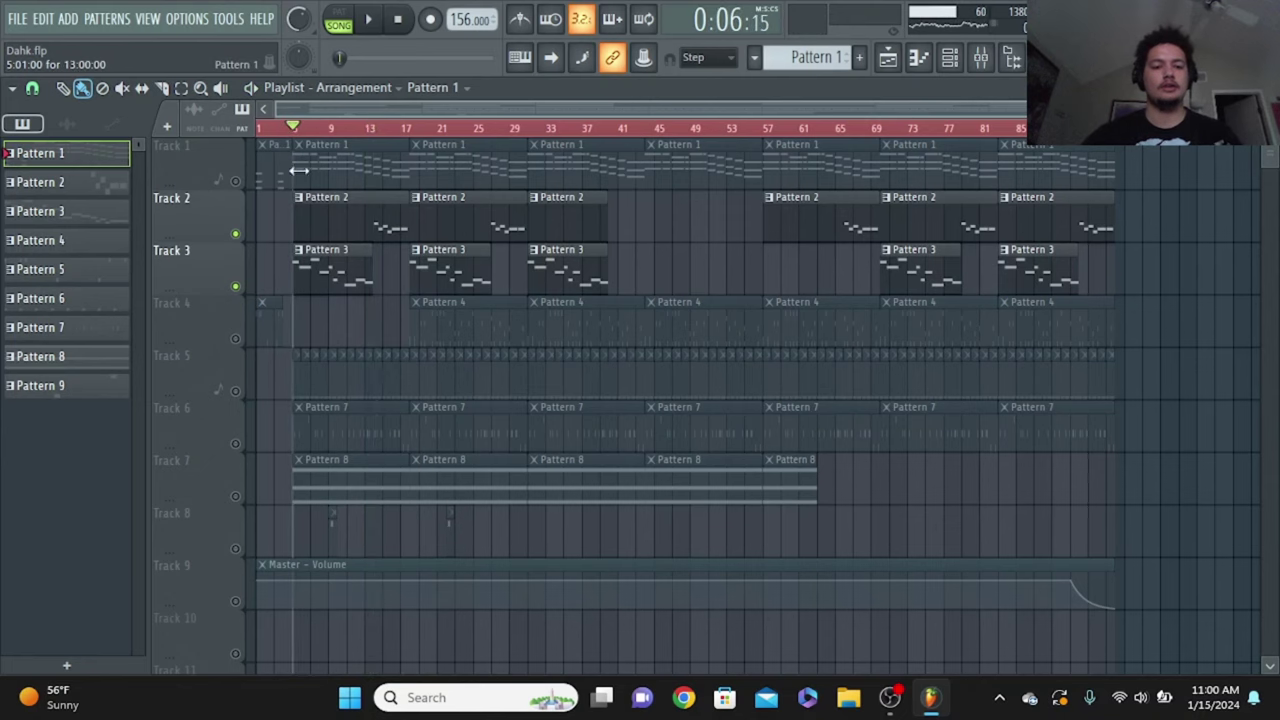
{"action": "double_click", "coordinate": [337, 262]}
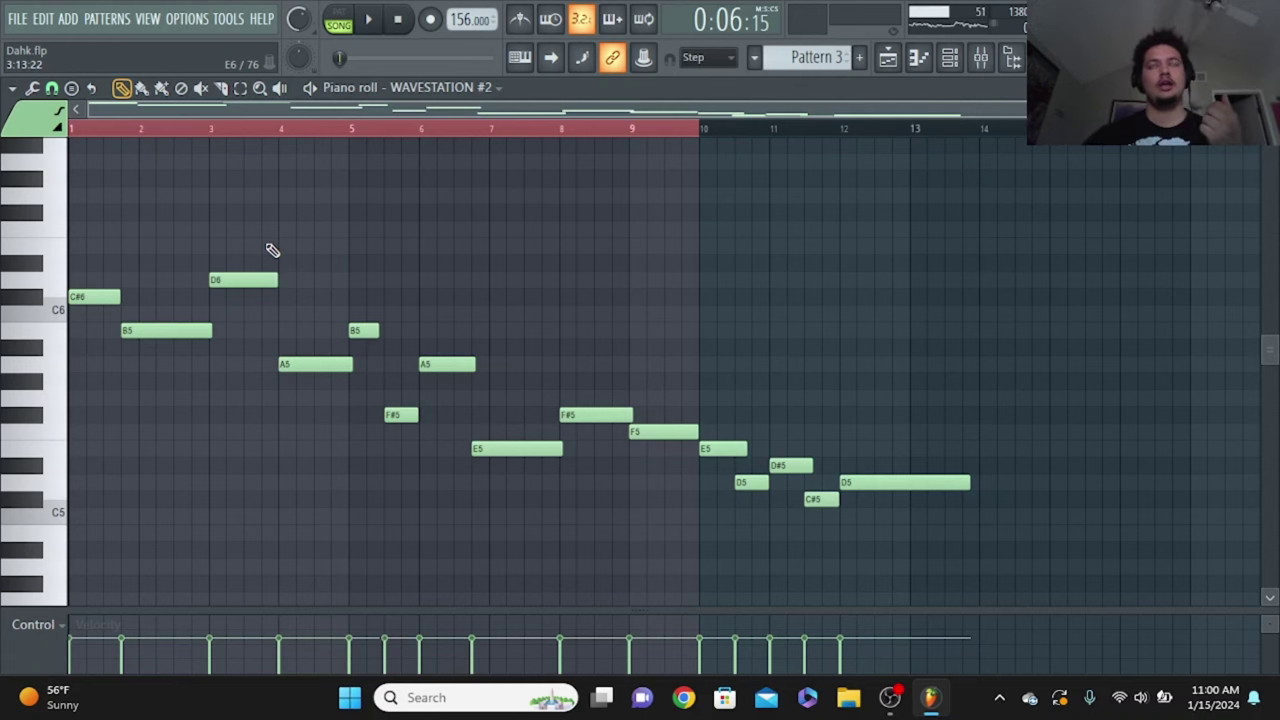
{"action": "scroll", "coordinate": [256, 270], "scroll_direction": "up", "scroll_amount": 3}
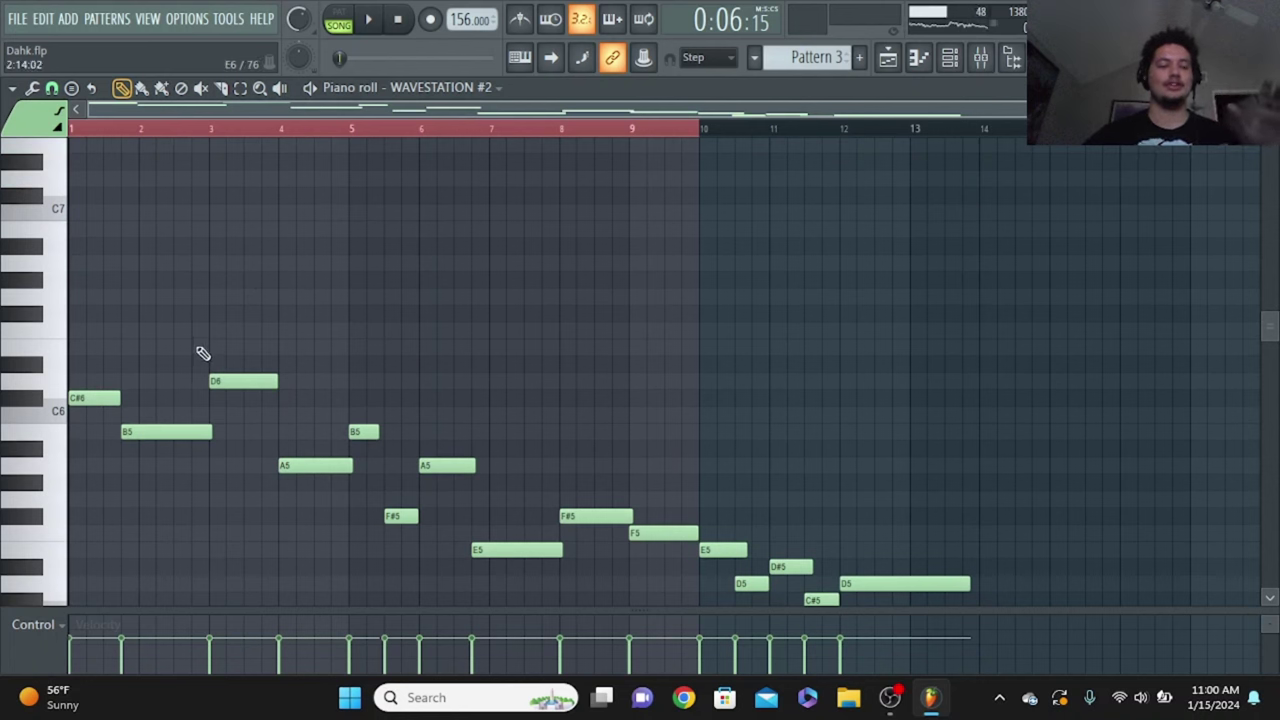
{"action": "left_click", "coordinate": [370, 21]}
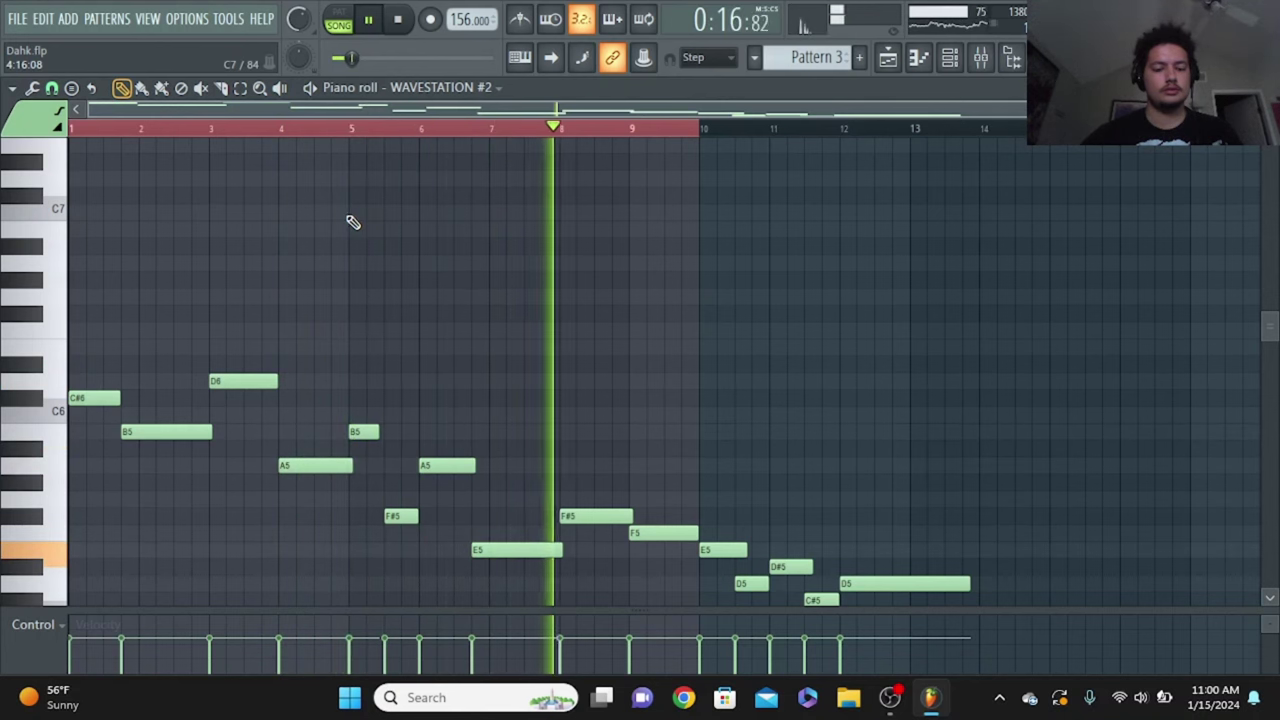
{"action": "left_click", "coordinate": [397, 22]}
Return to the playlist, leave only Tracks 4 and 6 audible, and briefly play them from about bar 5
{"action": "key", "text": "F5"}
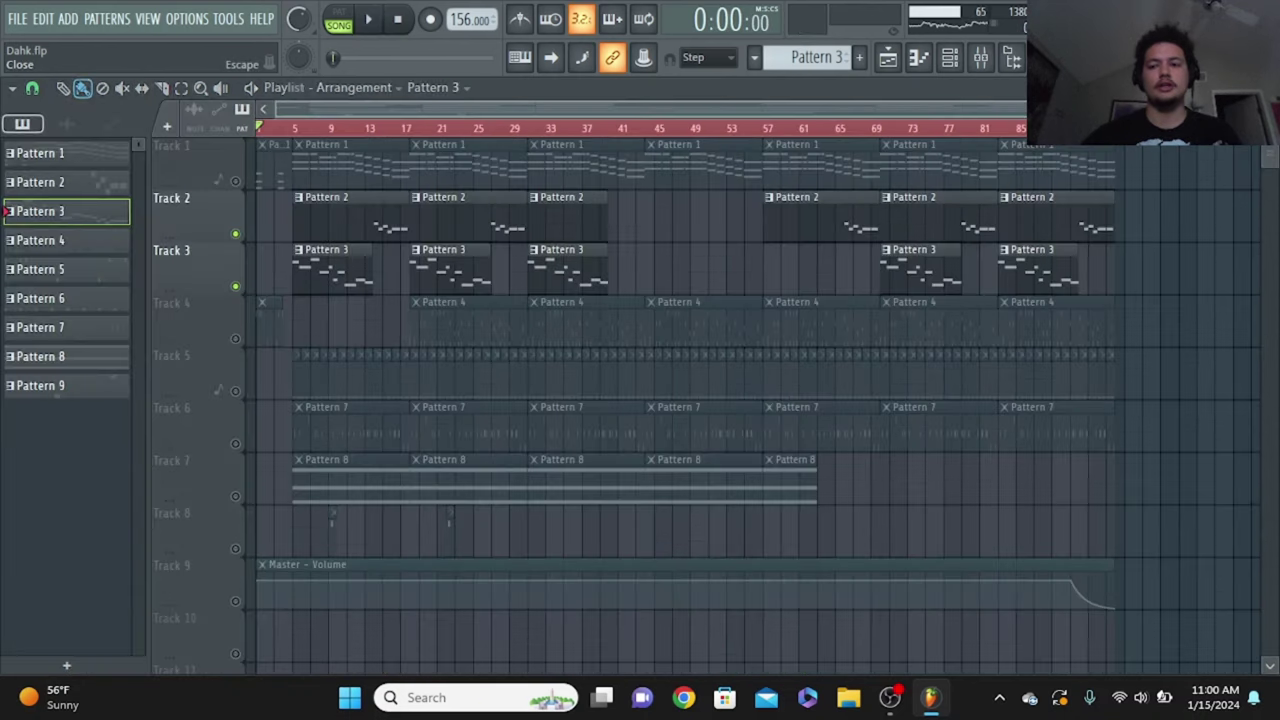
{"action": "scroll", "coordinate": [606, 266], "scroll_direction": "down", "scroll_amount": 2}
{"action": "scroll", "coordinate": [245, 255], "scroll_direction": "up", "scroll_amount": 2}
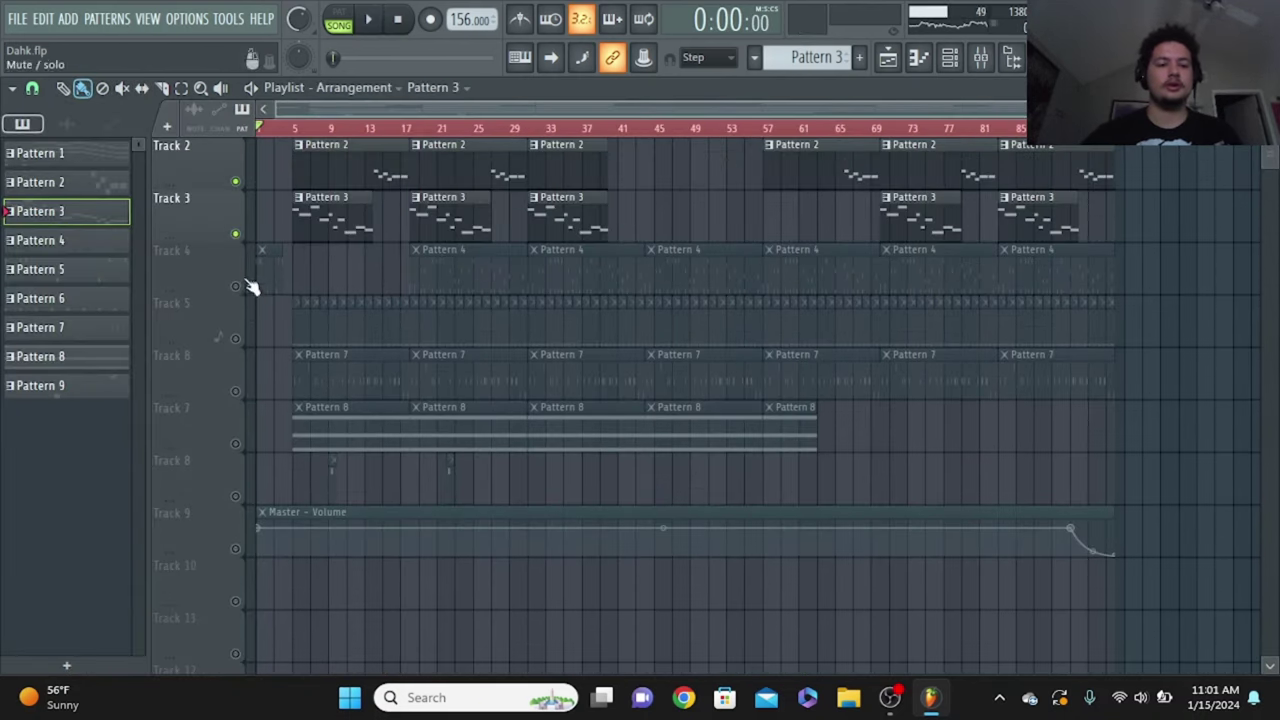
{"action": "scroll", "coordinate": [486, 346], "scroll_direction": "up", "scroll_amount": 1}
{"action": "left_click", "coordinate": [237, 340]}
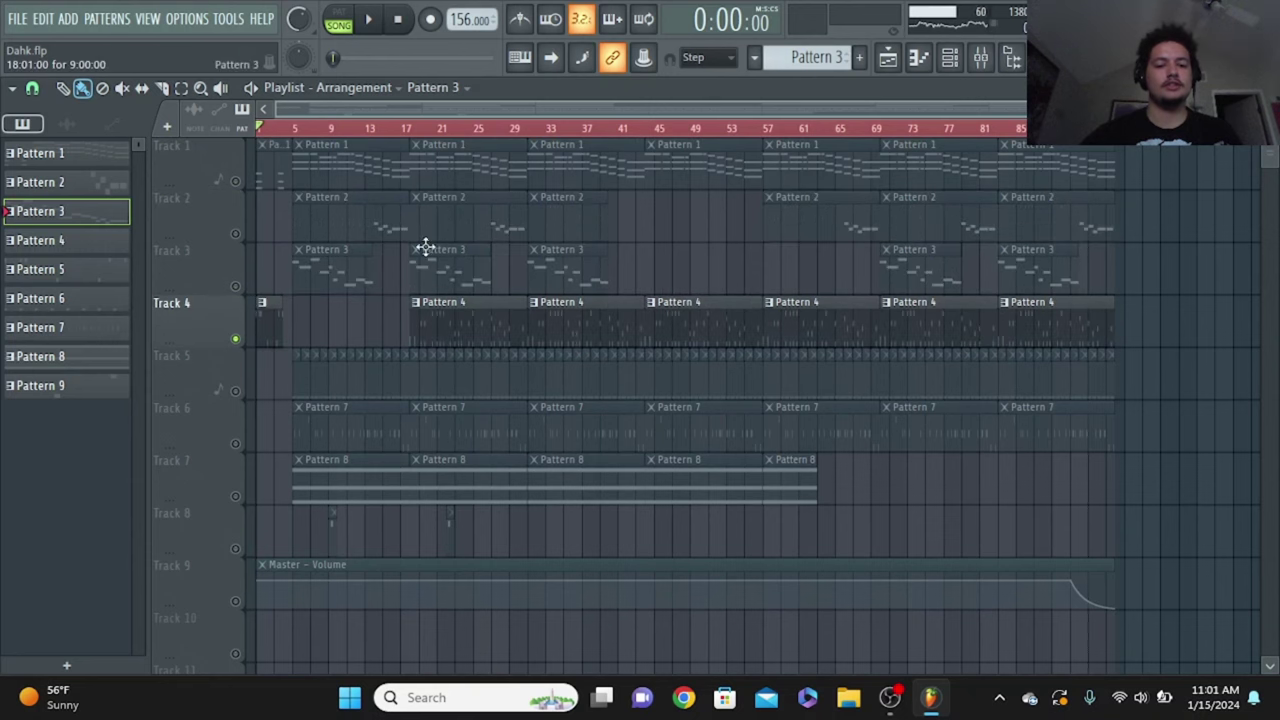
{"action": "left_click", "coordinate": [236, 444]}
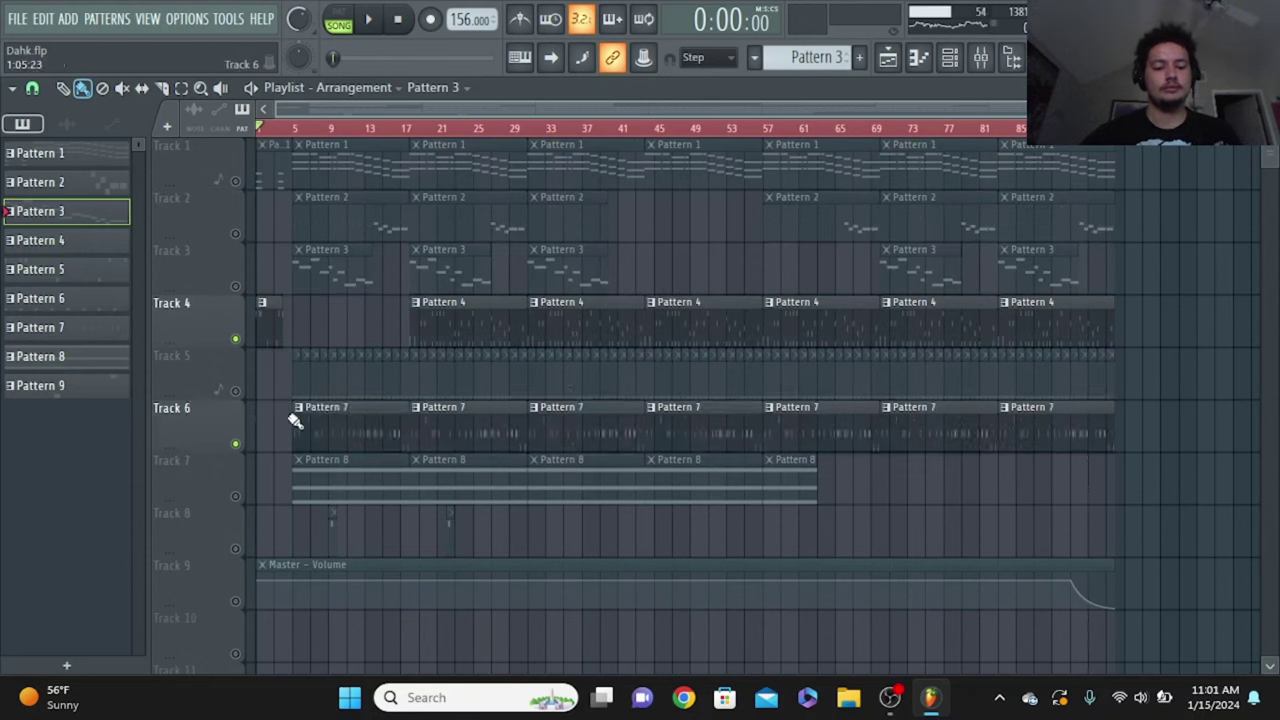
{"action": "left_click", "coordinate": [301, 130]}
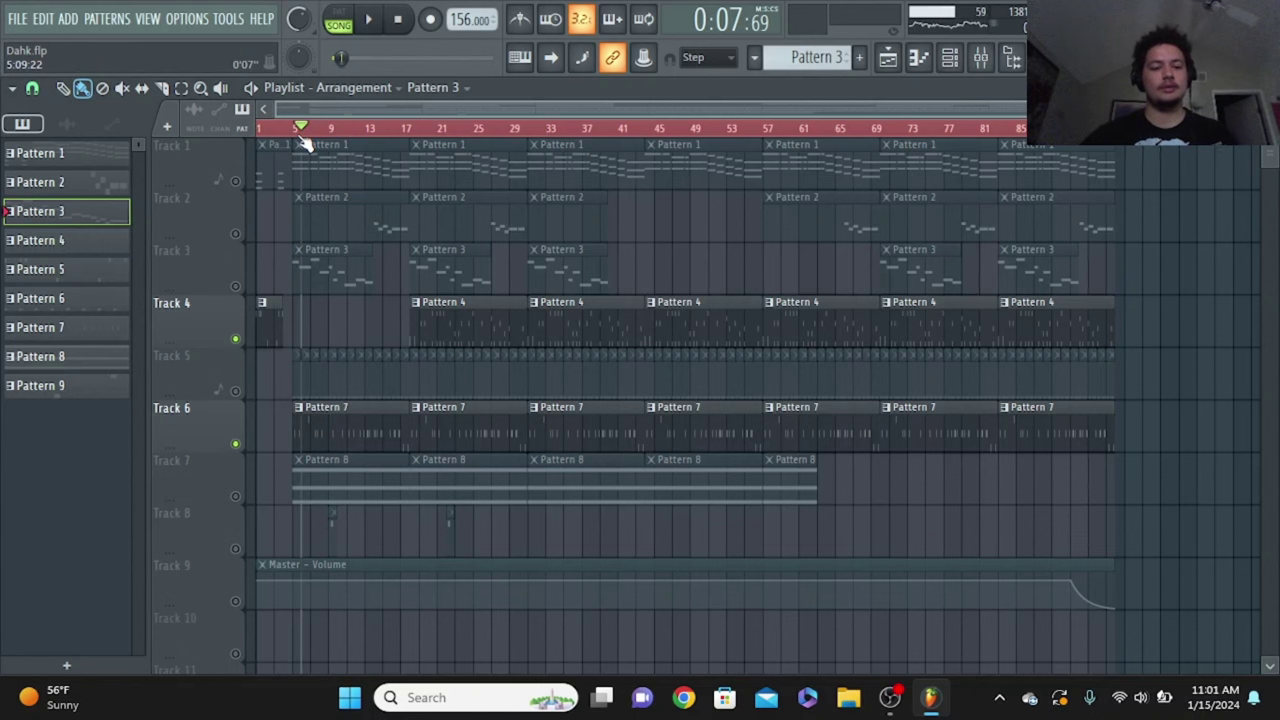
{"action": "key", "text": "space"}
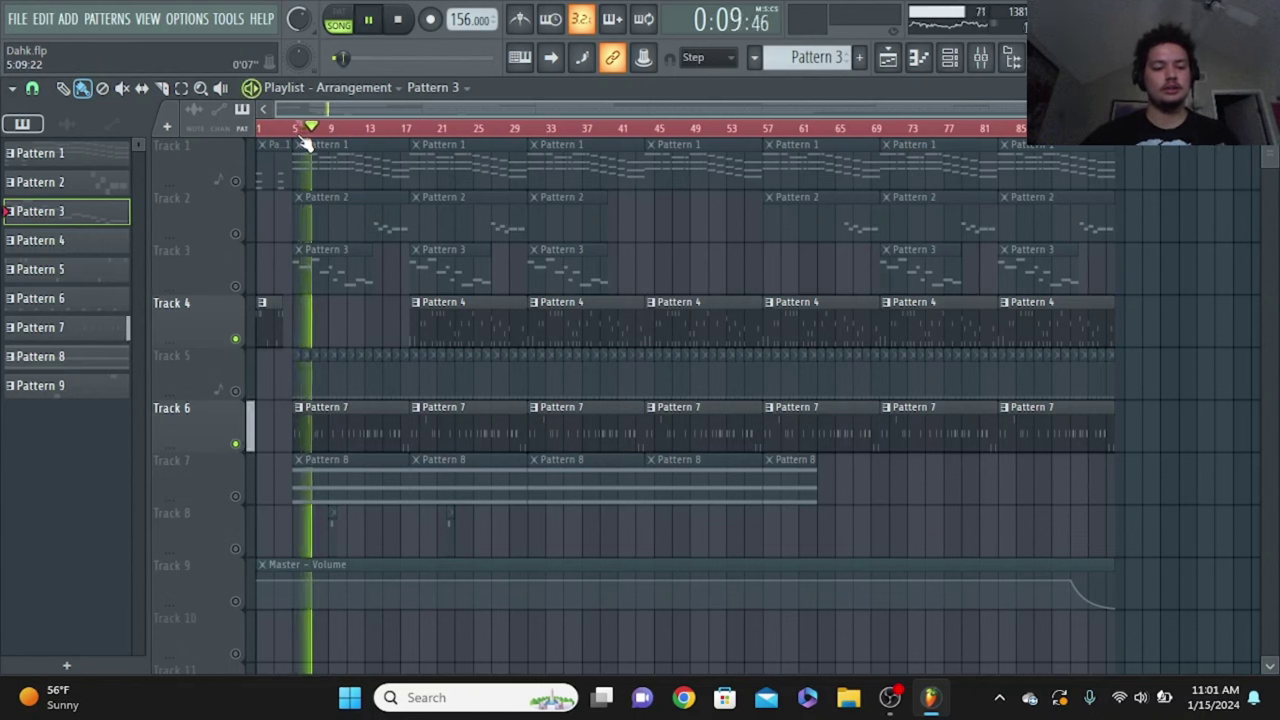
{"action": "key", "text": "space"}
Solo Track 4 and play it from bar 17 with Pattern 4's ICYTWAT 808 notes open in the piano roll
{"action": "left_click", "coordinate": [411, 129]}
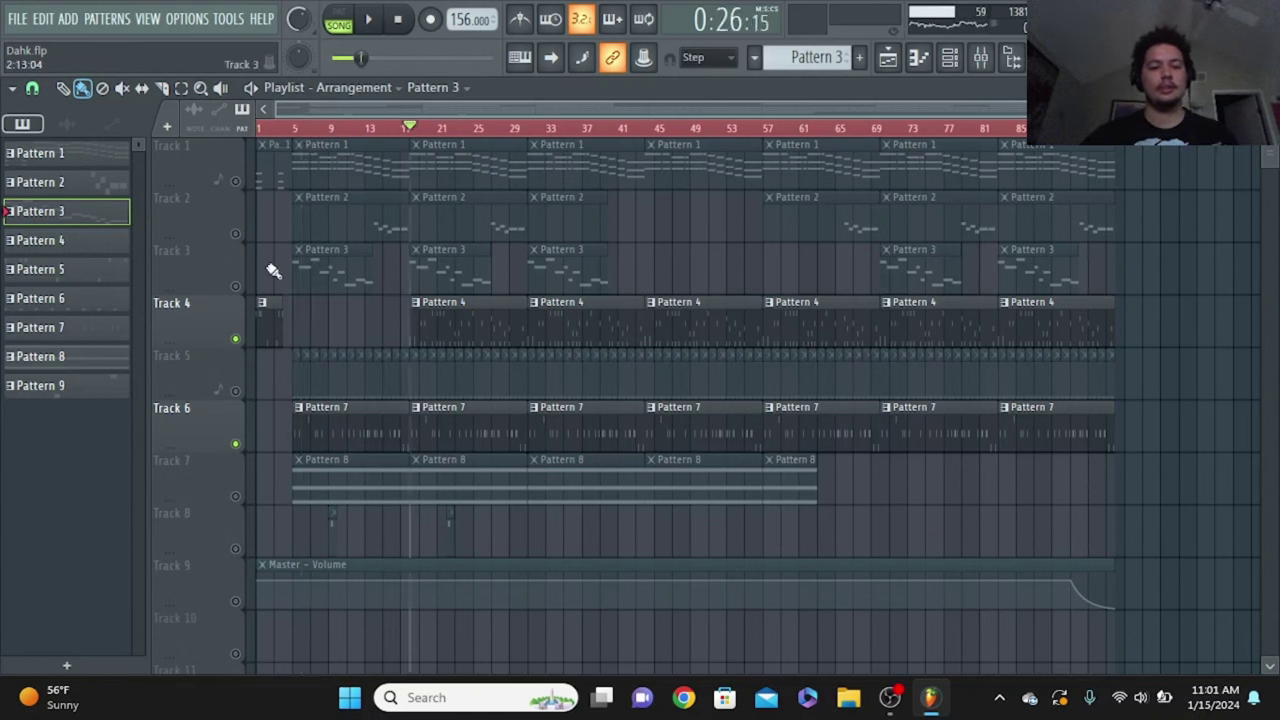
{"action": "right_click", "coordinate": [236, 340]}
{"action": "key", "text": "space"}
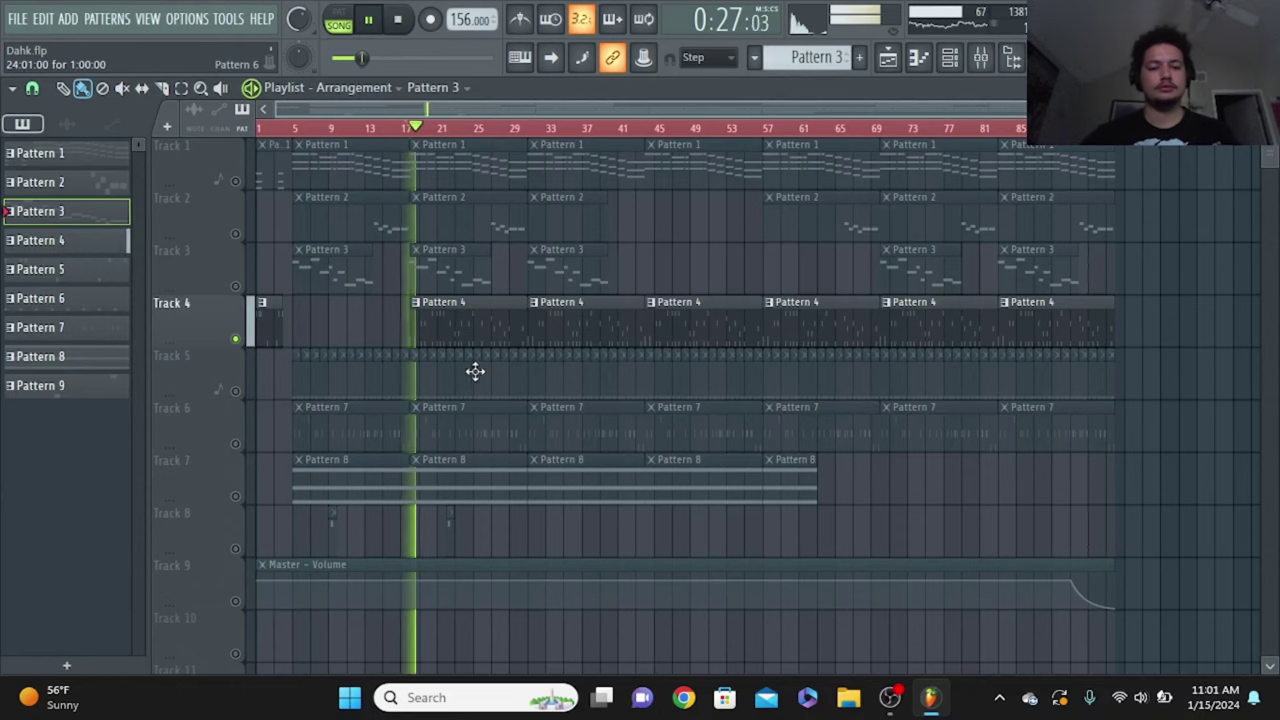
{"action": "double_click", "coordinate": [489, 342]}
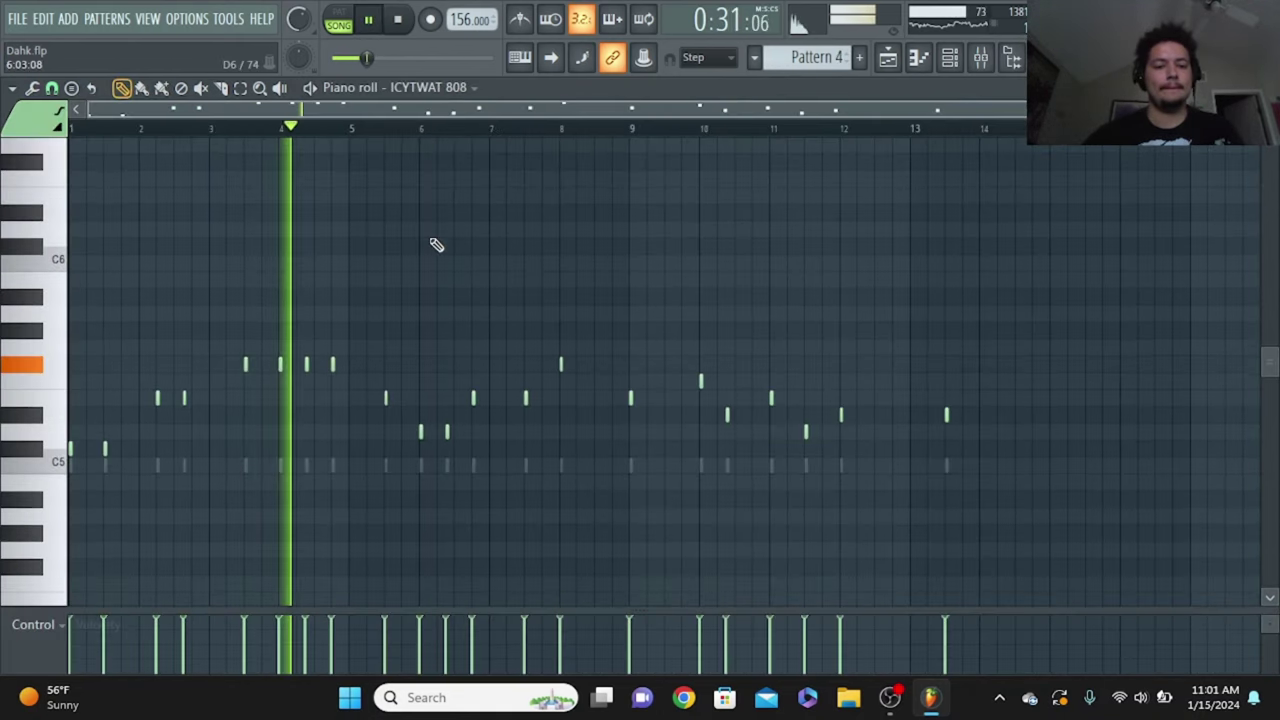
{"action": "left_click", "coordinate": [397, 19]}
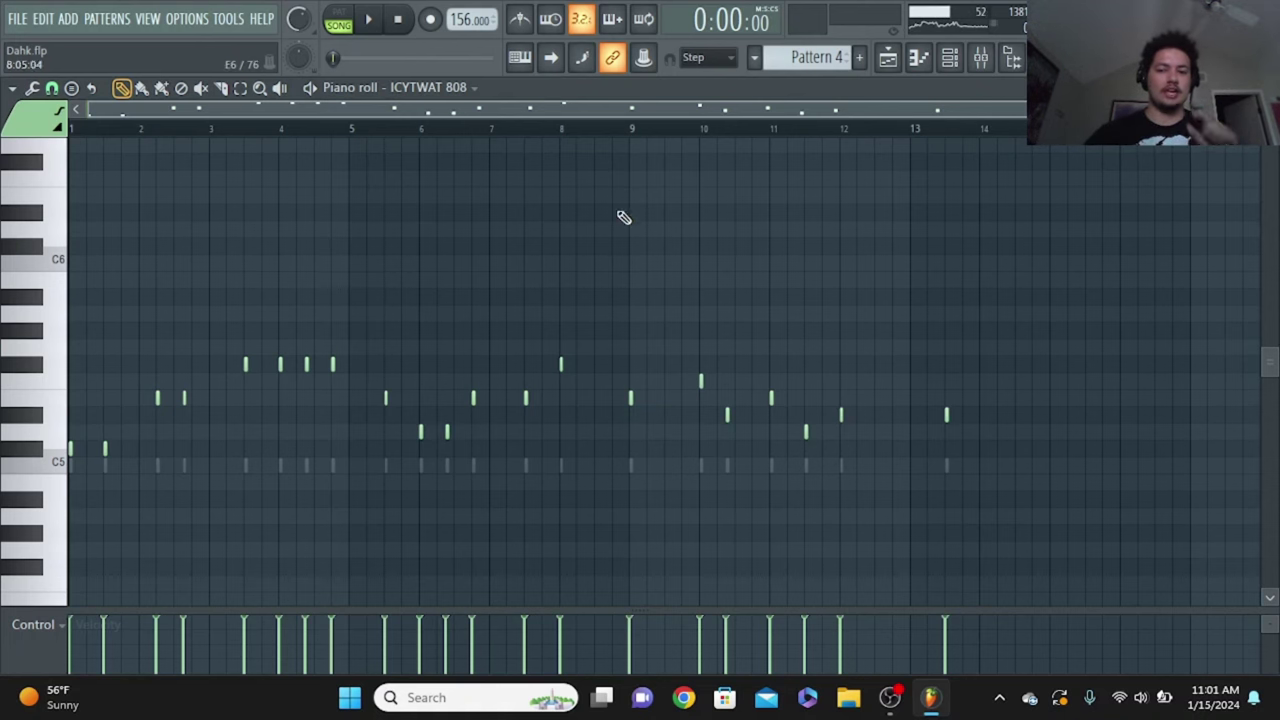
Return to the playlist, re-enable all tracks, and briefly play the full arrangement from bar 17
{"action": "key", "text": "Escape"}
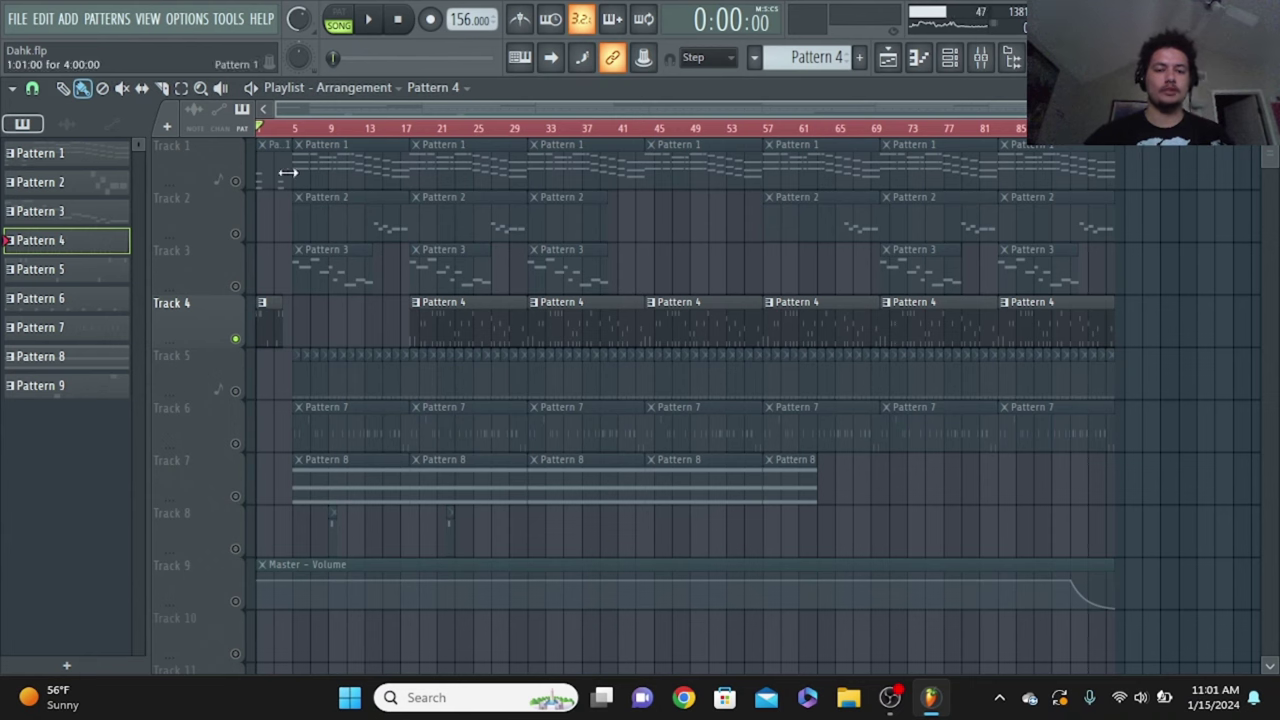
{"action": "right_click", "coordinate": [236, 182]}
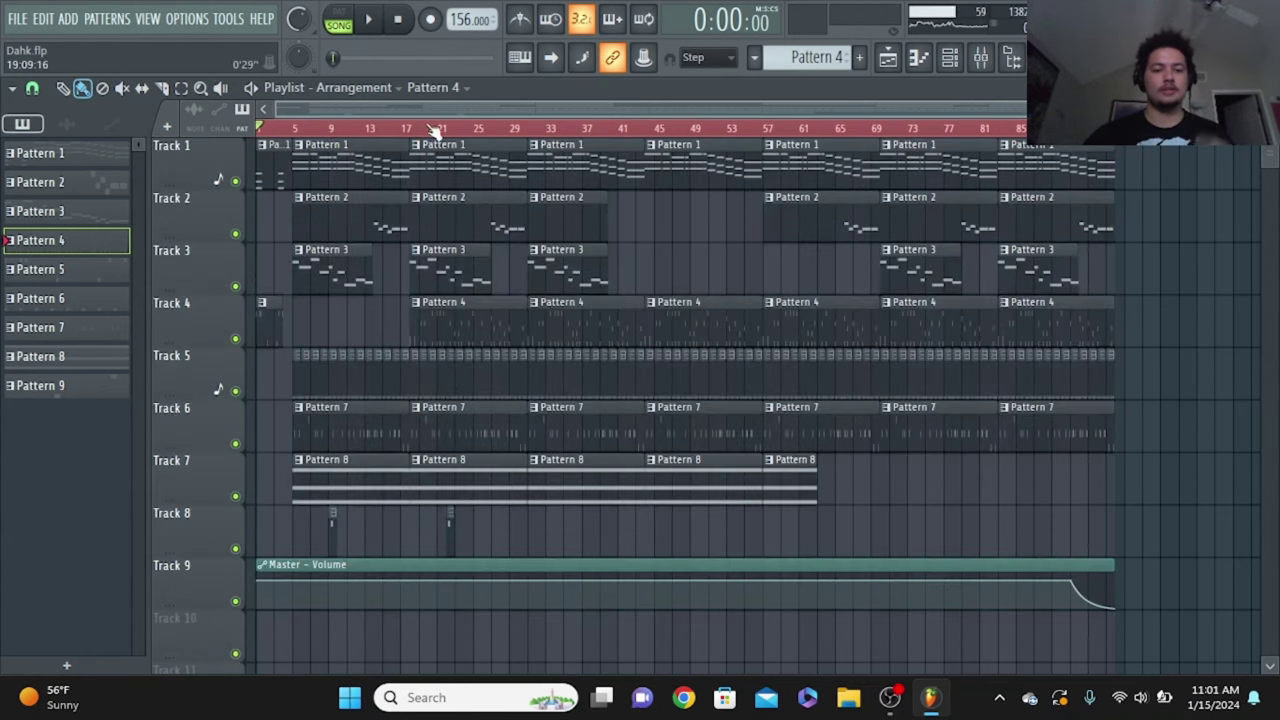
{"action": "left_click", "coordinate": [412, 130]}
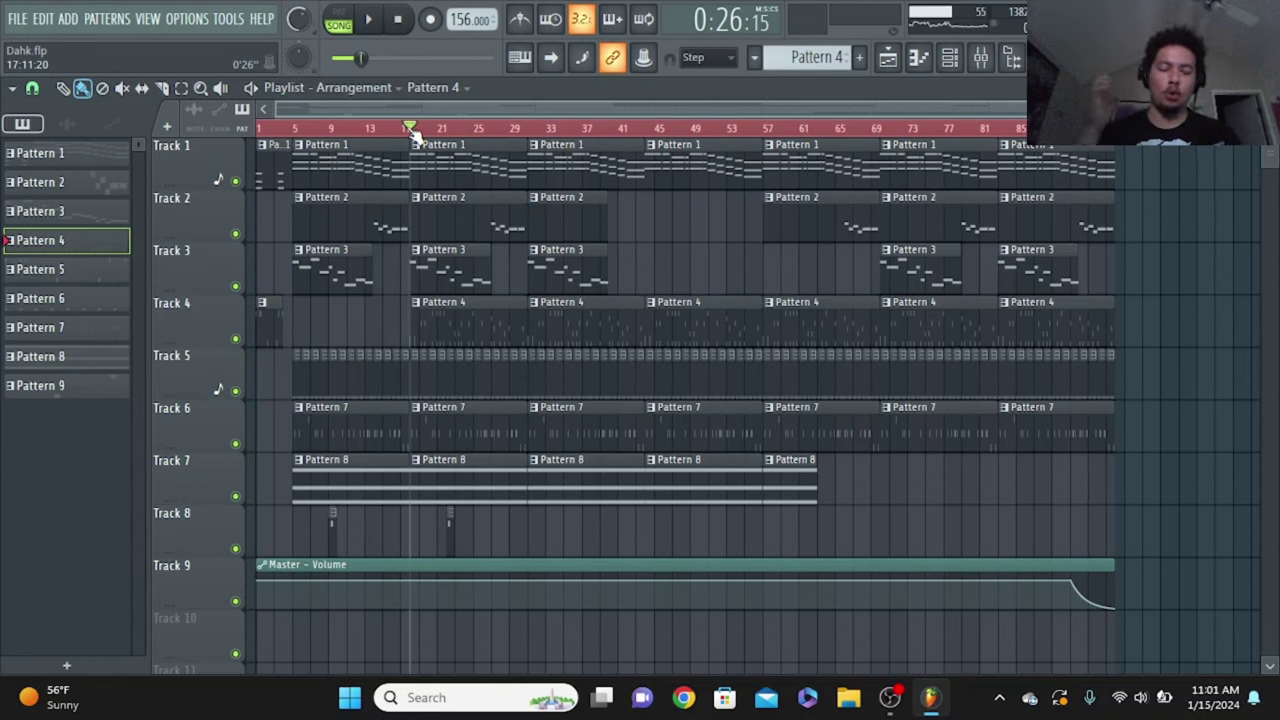
{"action": "key", "text": "space"}
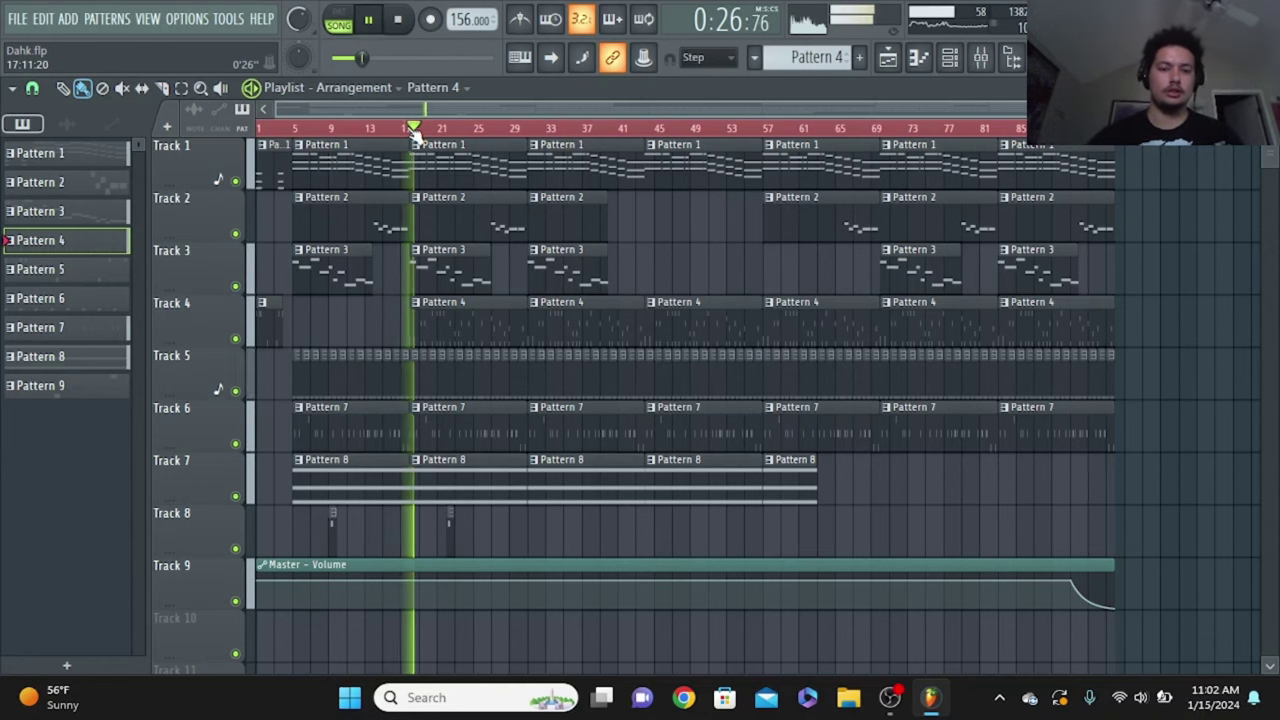
{"action": "key", "text": "space"}
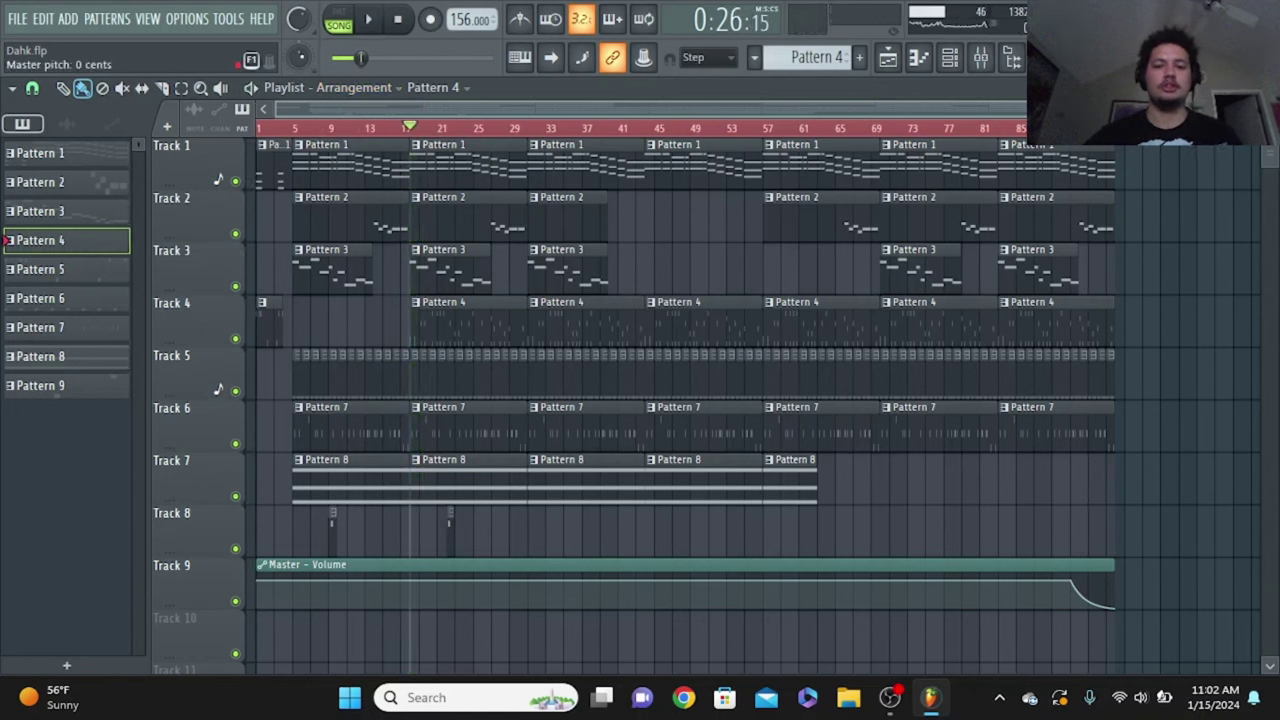
Play the arrangement from bar 17 while viewing the master pitch control's options, and return the playhead to bar 17
{"action": "left_click", "coordinate": [372, 22]}
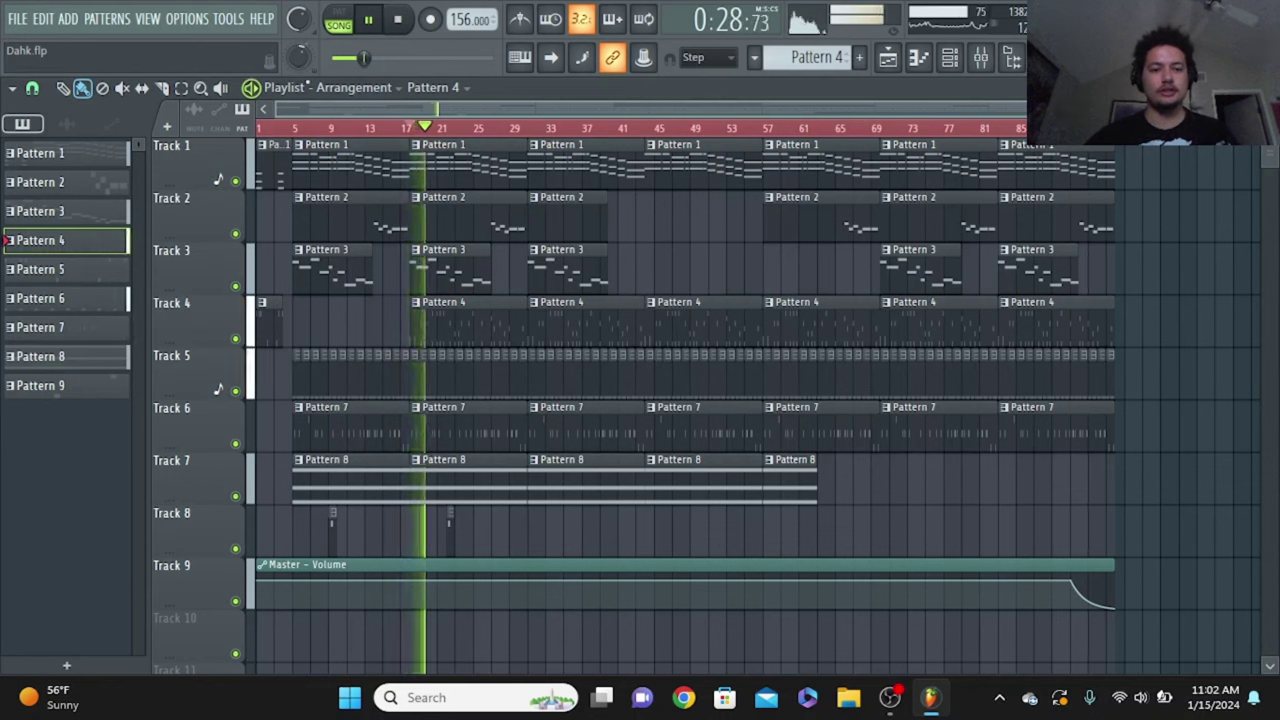
{"action": "right_click", "coordinate": [299, 57]}
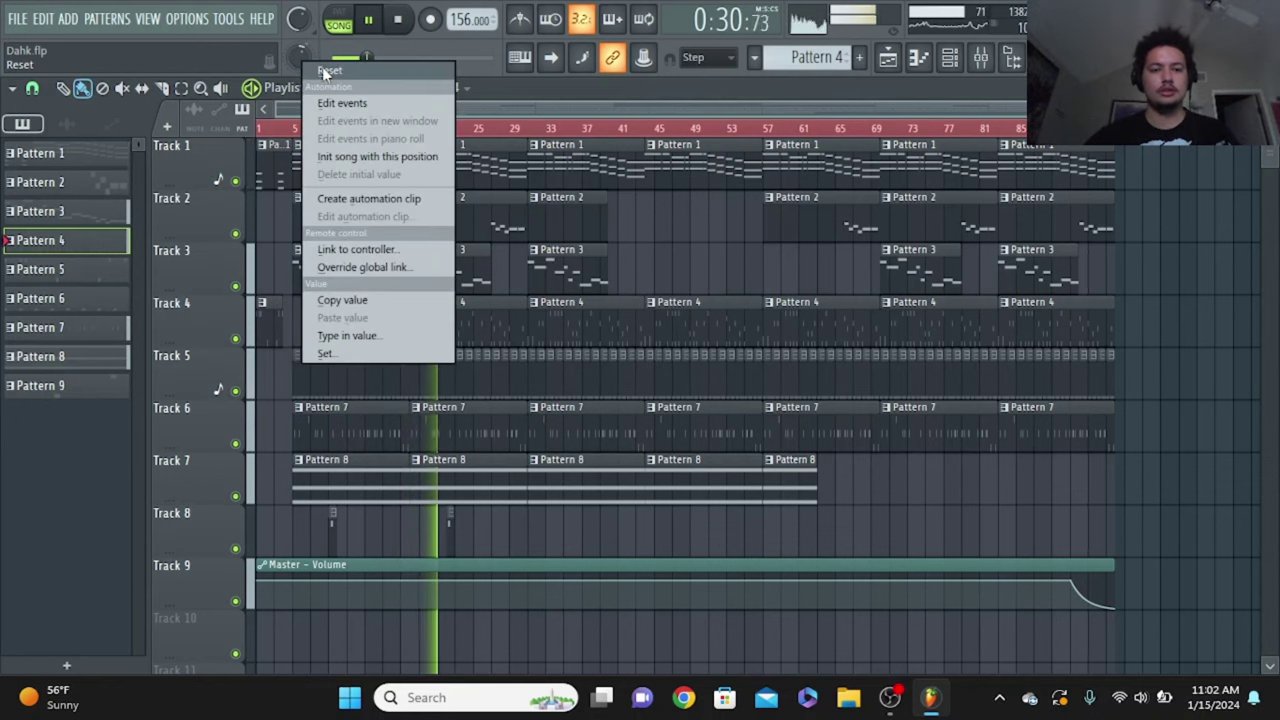
{"action": "key", "text": "Escape"}
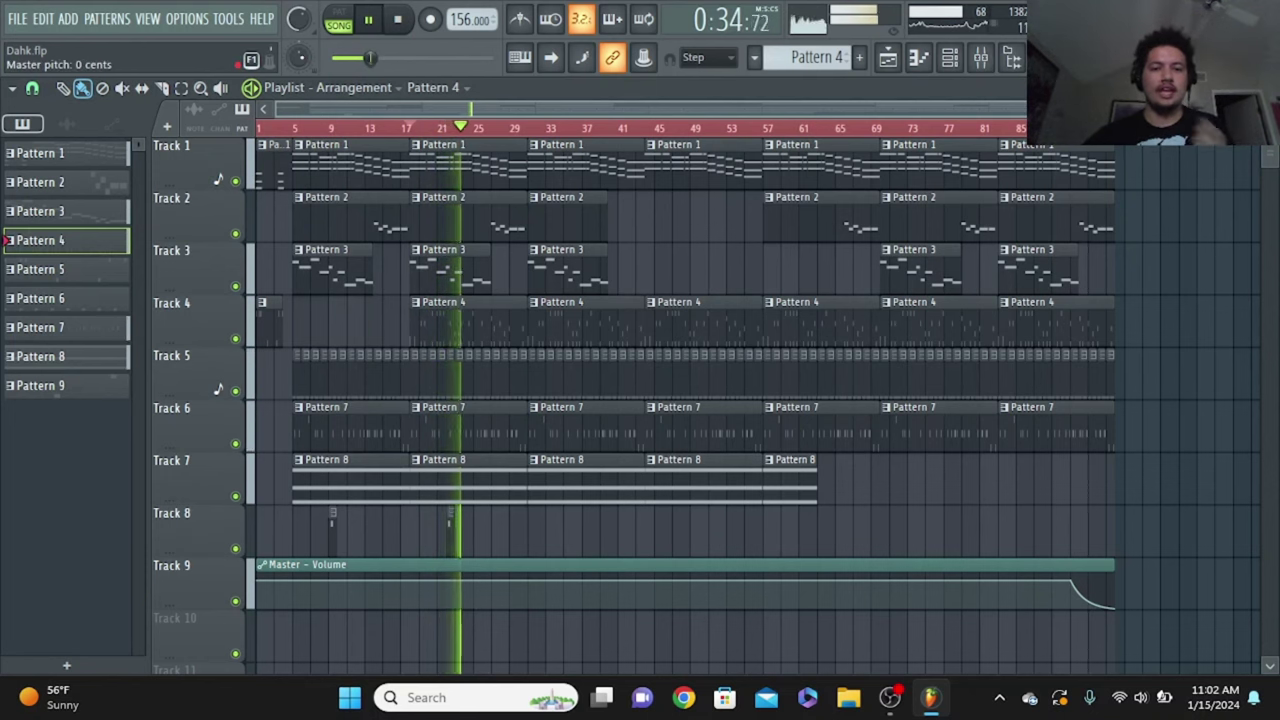
{"action": "key", "text": "space"}
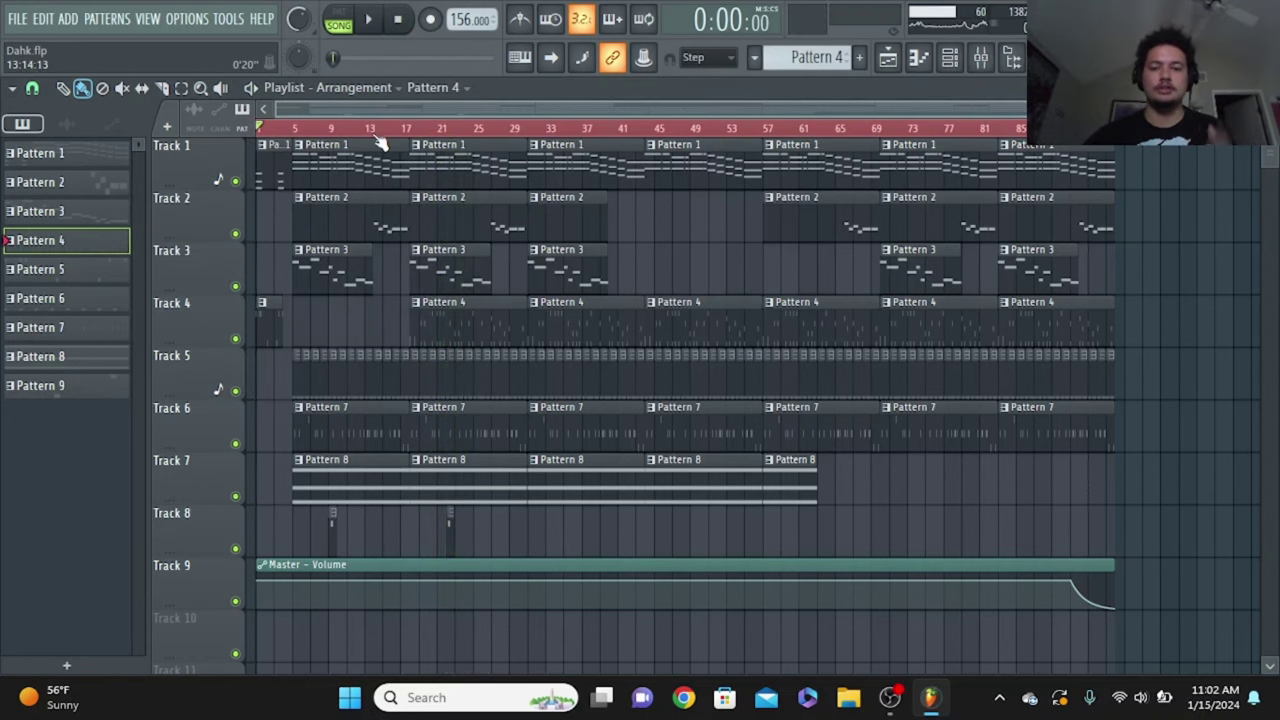
{"action": "left_click", "coordinate": [410, 132]}
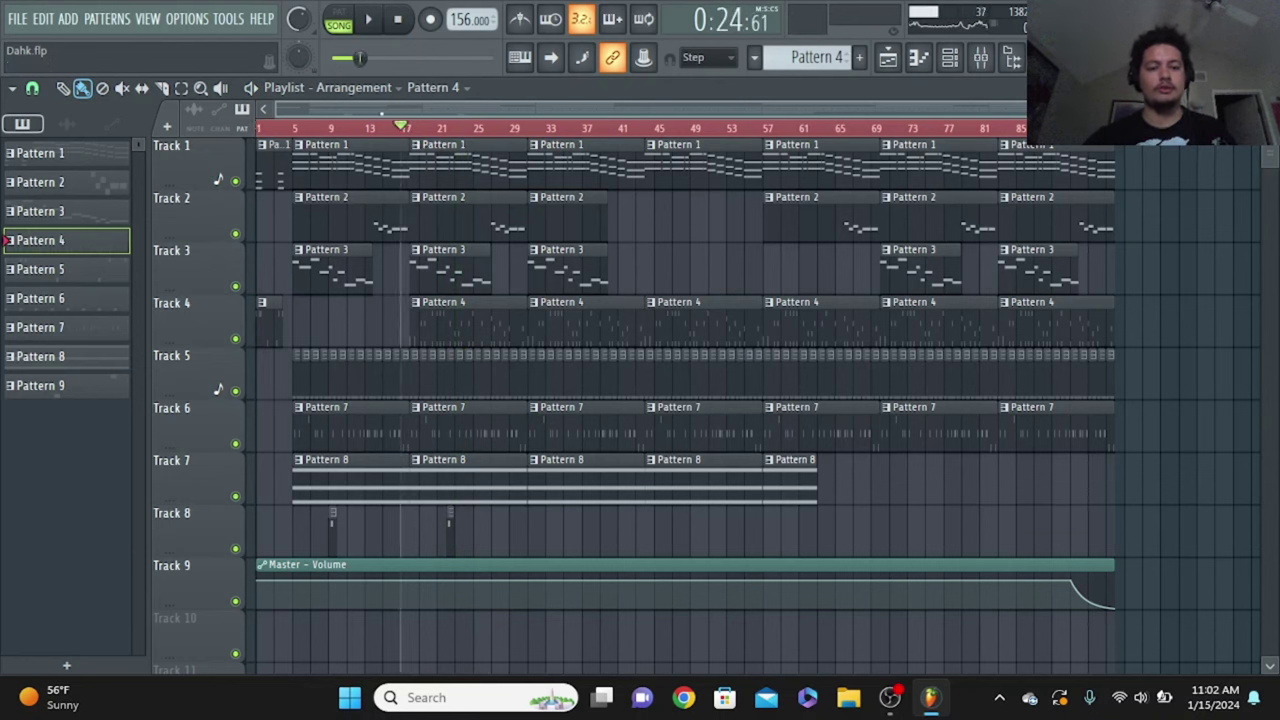
{"action": "left_click_drag", "start_coordinate": [410, 128], "coordinate": [418, 130]}
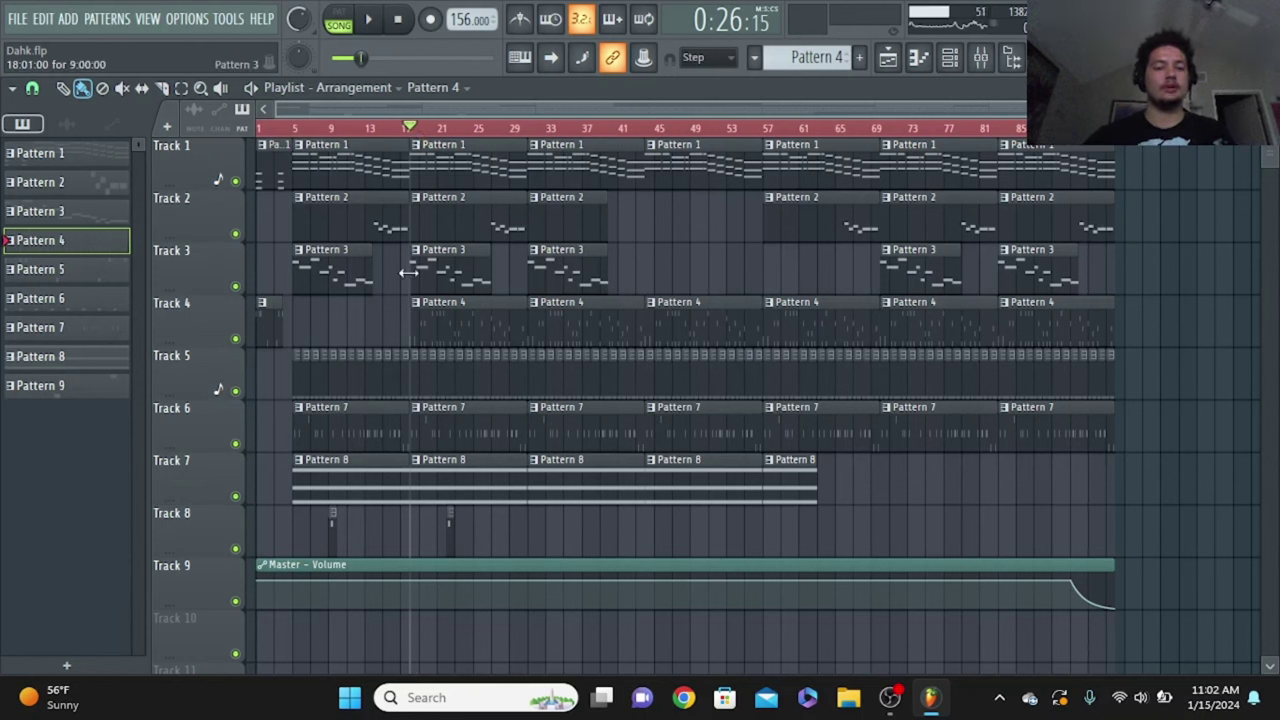
Leave only Tracks 1, 2, 3 and 6 audible for comparison, and re-enable all tracks
{"action": "right_click", "coordinate": [236, 181]}
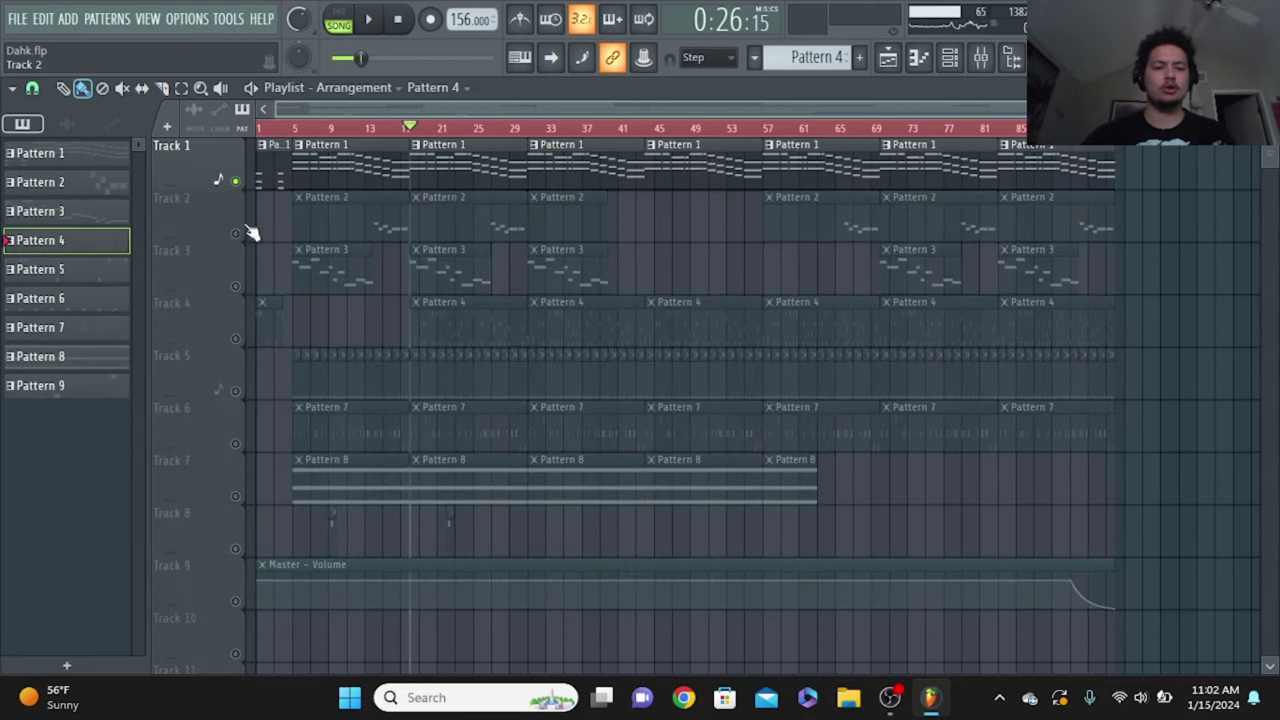
{"action": "left_click", "coordinate": [237, 444]}
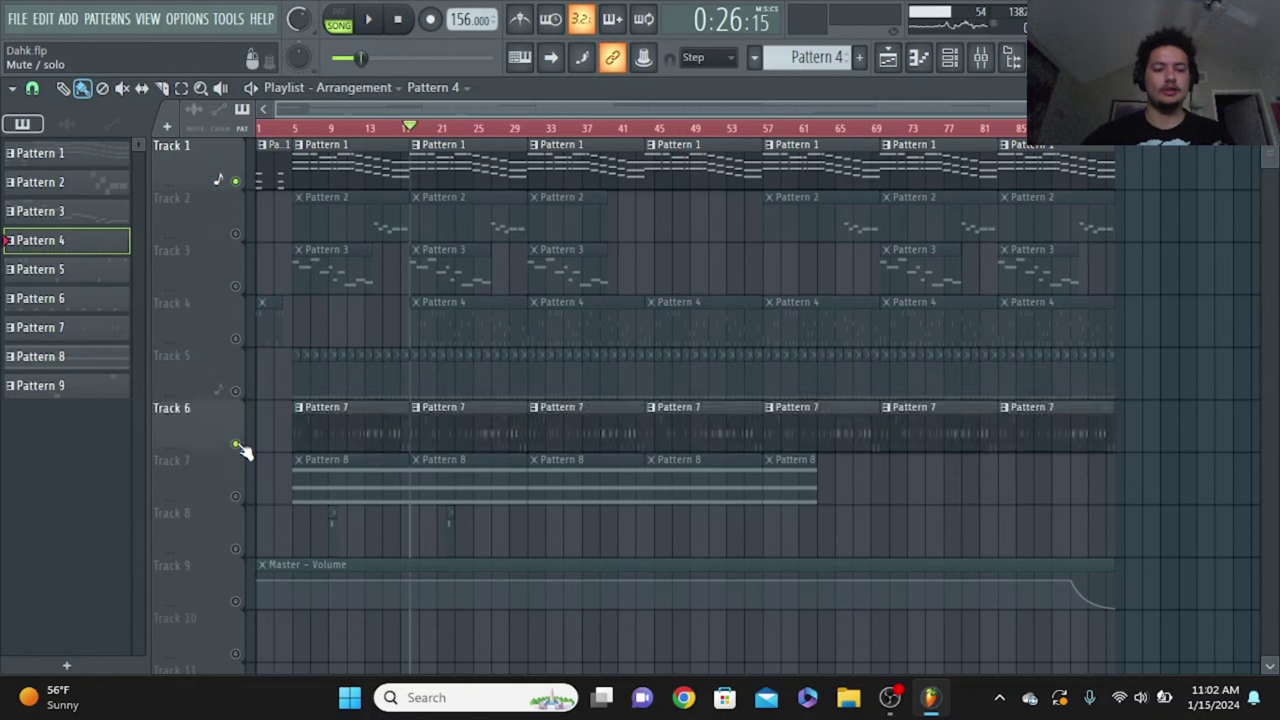
{"action": "left_click", "coordinate": [236, 234]}
{"action": "left_click", "coordinate": [236, 286]}
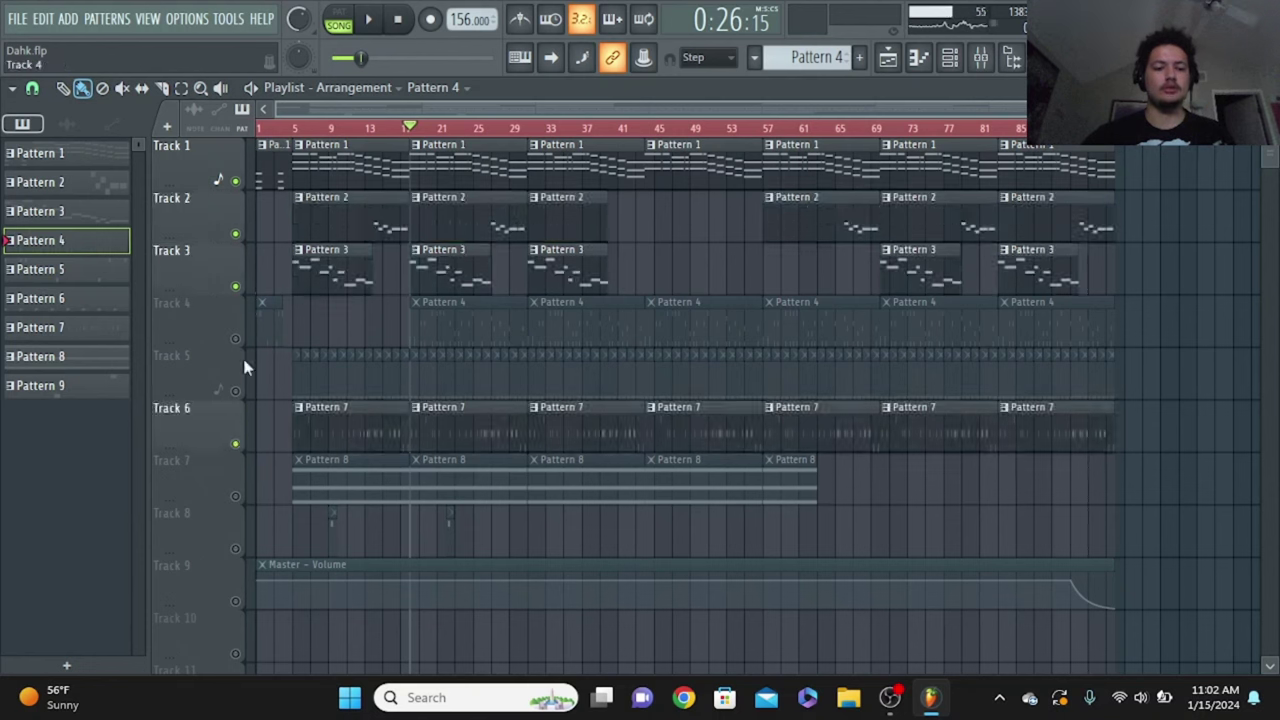
{"action": "right_click", "coordinate": [236, 338]}
{"action": "right_click", "coordinate": [236, 338]}
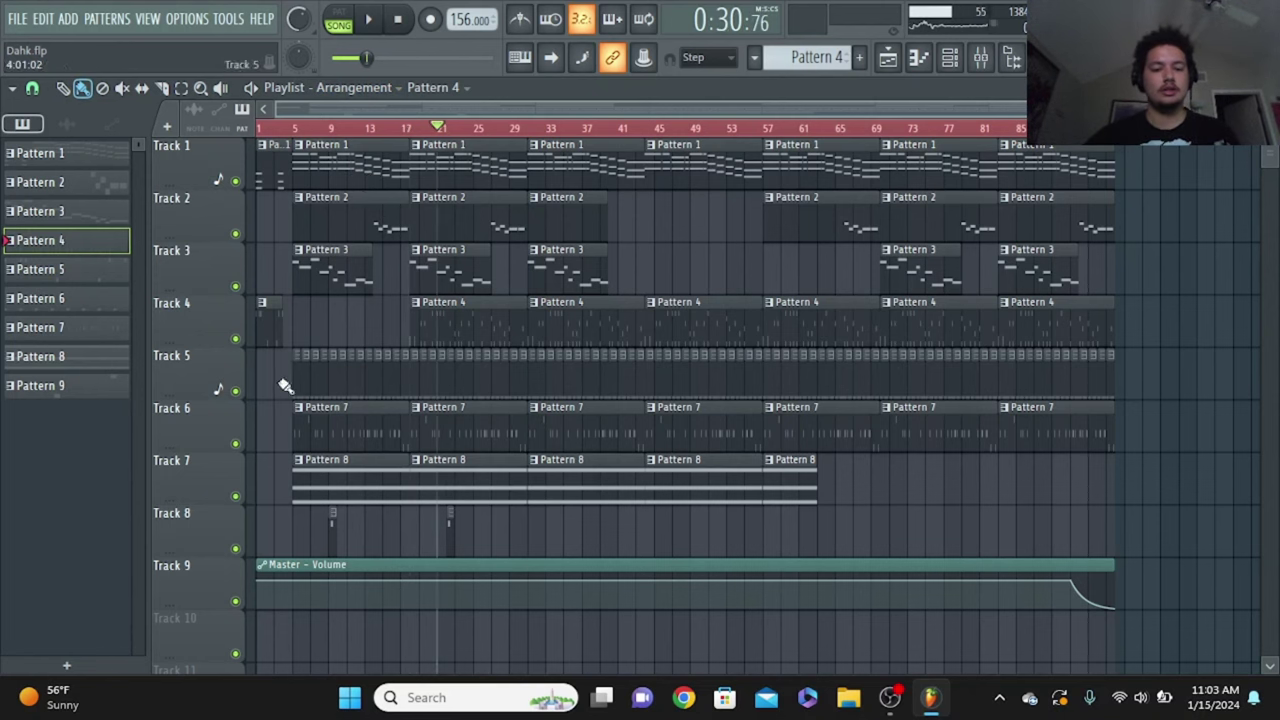
Solo Track 6, play it again from its second Pattern 7 clip, stop playback and re-enable all tracks
{"action": "right_click", "coordinate": [235, 443]}
{"action": "key", "text": "space"}
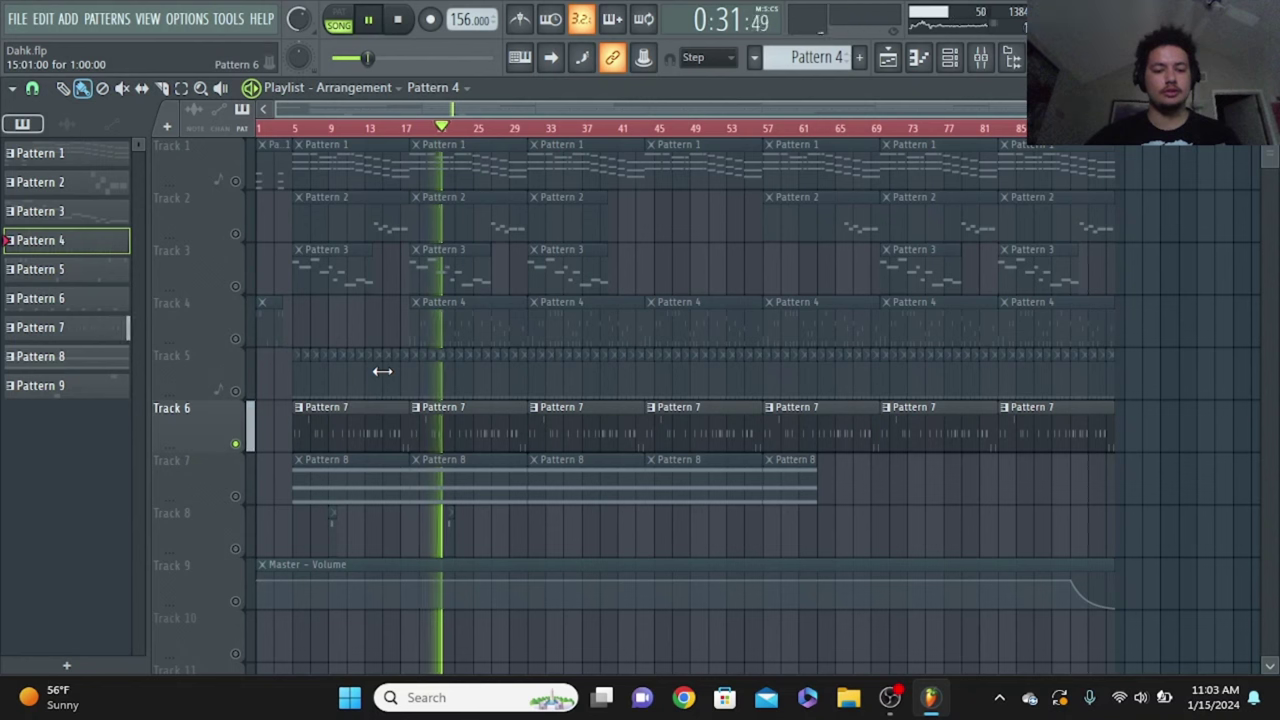
{"action": "left_click", "coordinate": [410, 134]}
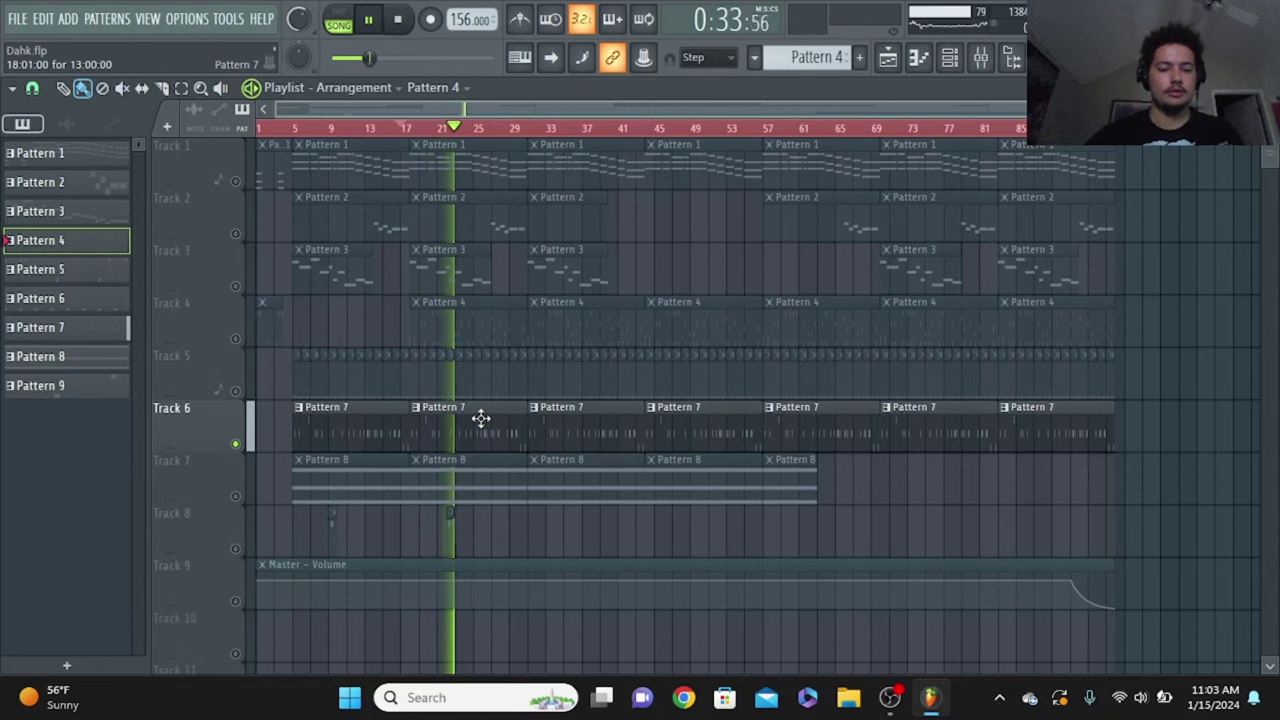
{"action": "left_click", "coordinate": [400, 22]}
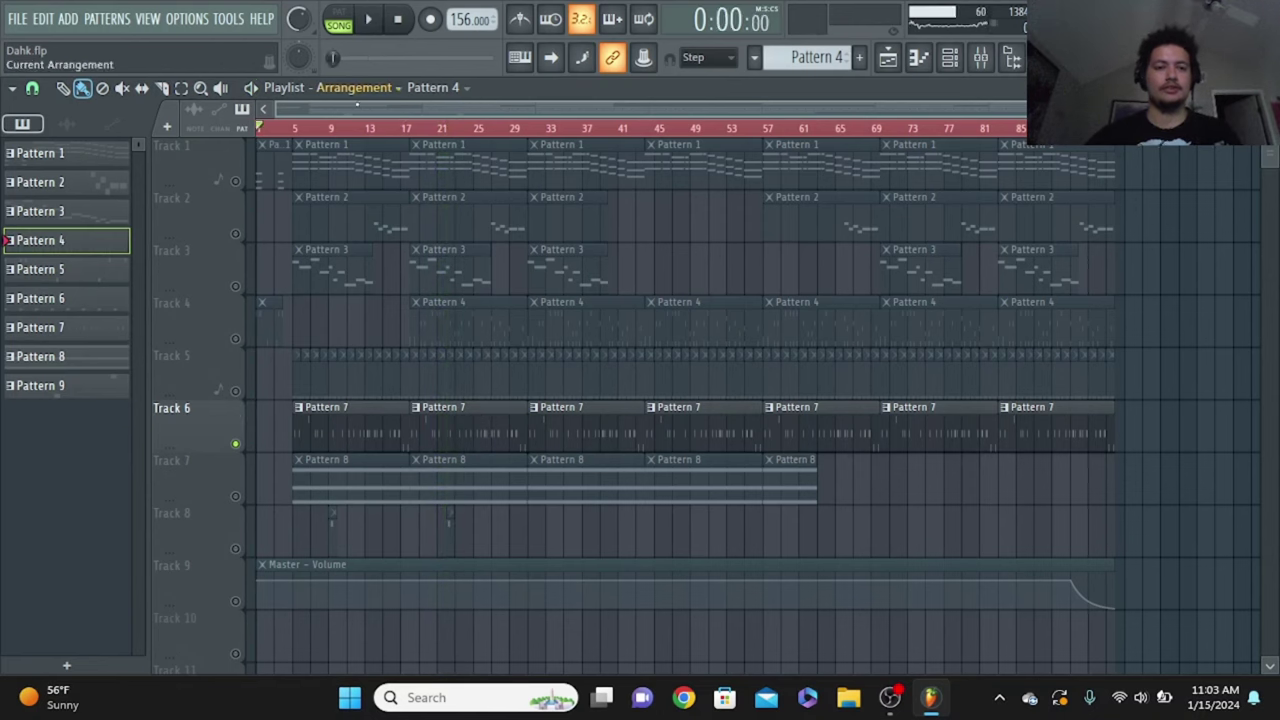
{"action": "left_click", "coordinate": [246, 185]}
{"action": "left_click", "coordinate": [249, 188]}
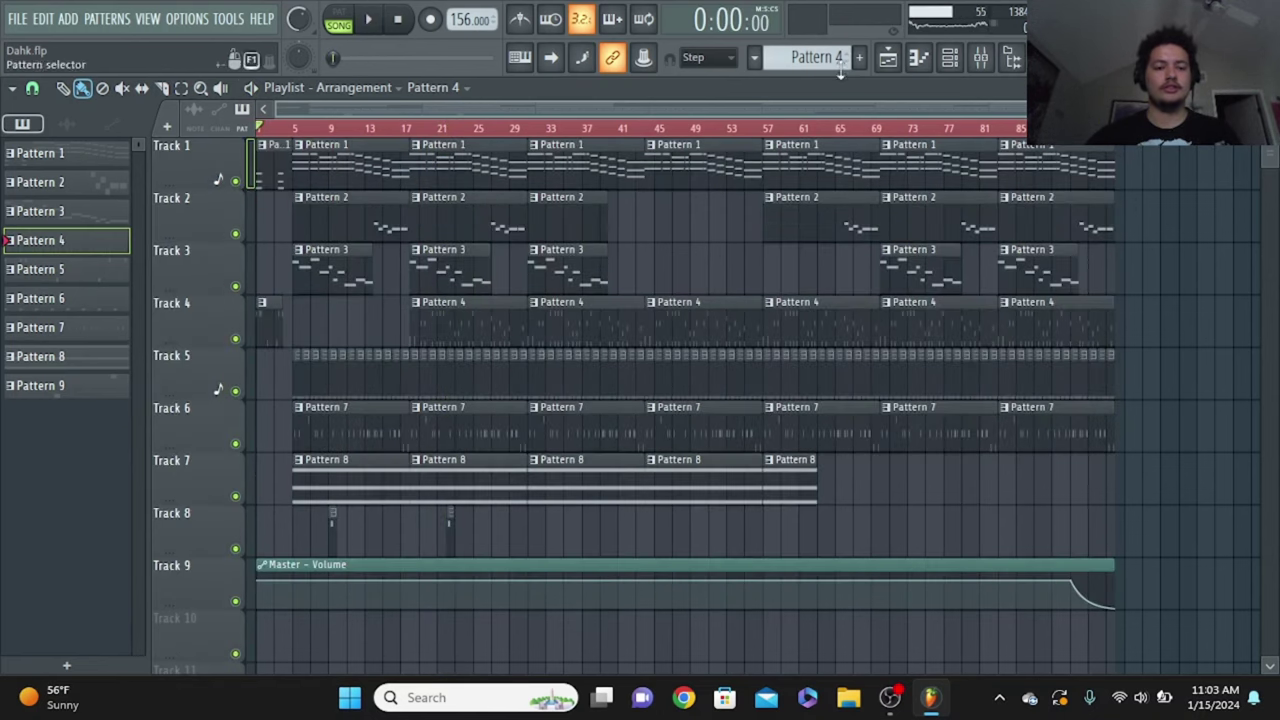
In the mixer, examine Insert 1's Ozone Imager 2 and Fruity parametric EQ 2 while the arrangement plays from the start
{"action": "left_click", "coordinate": [980, 62]}
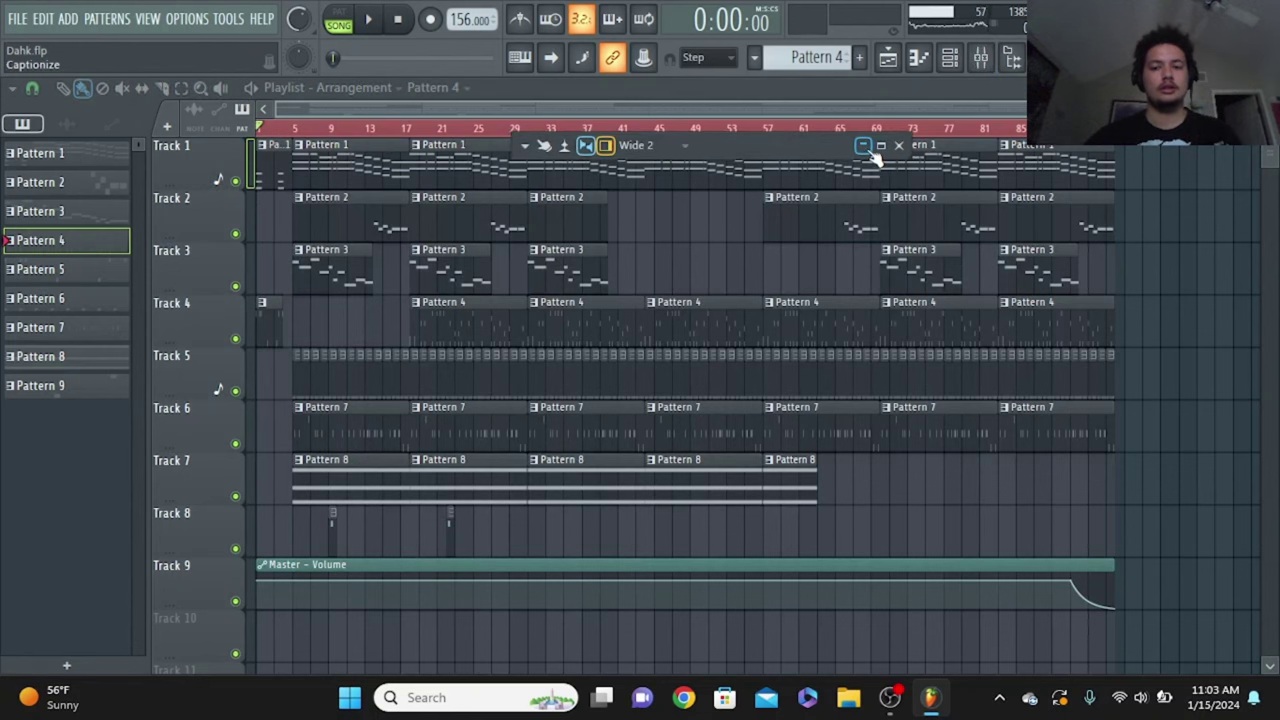
{"action": "left_click", "coordinate": [341, 241]}
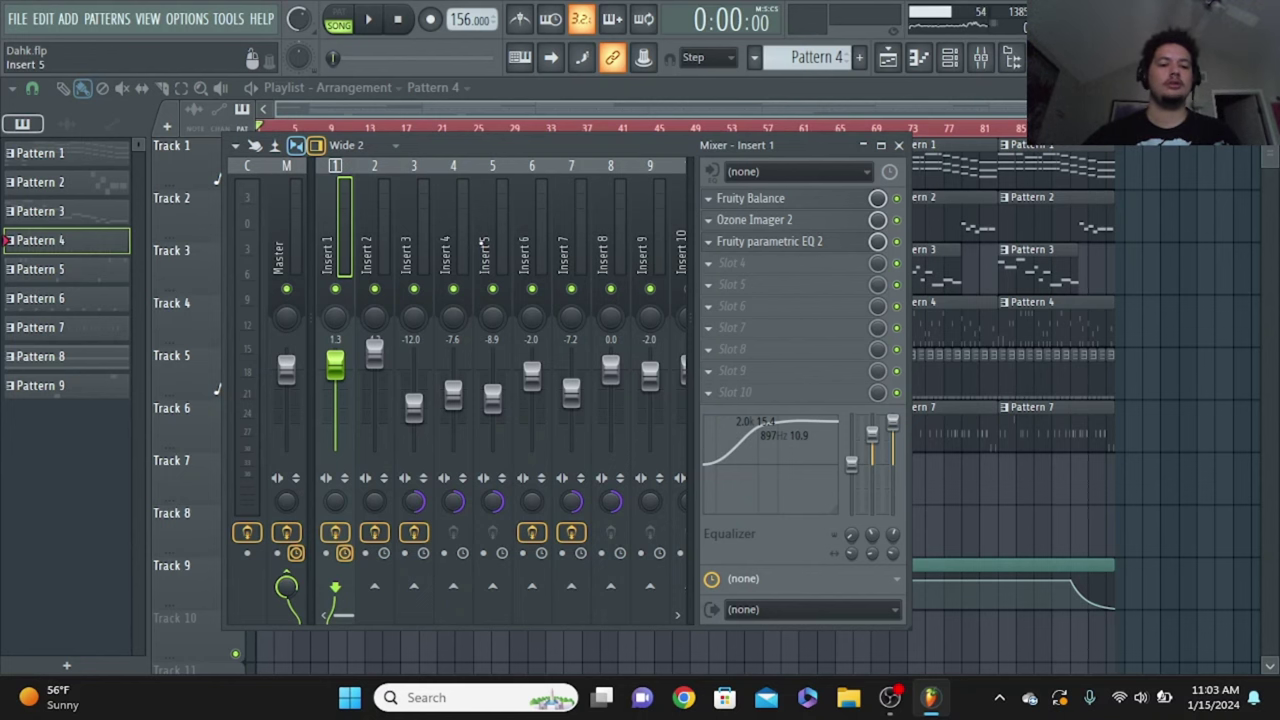
{"action": "left_click", "coordinate": [793, 221]}
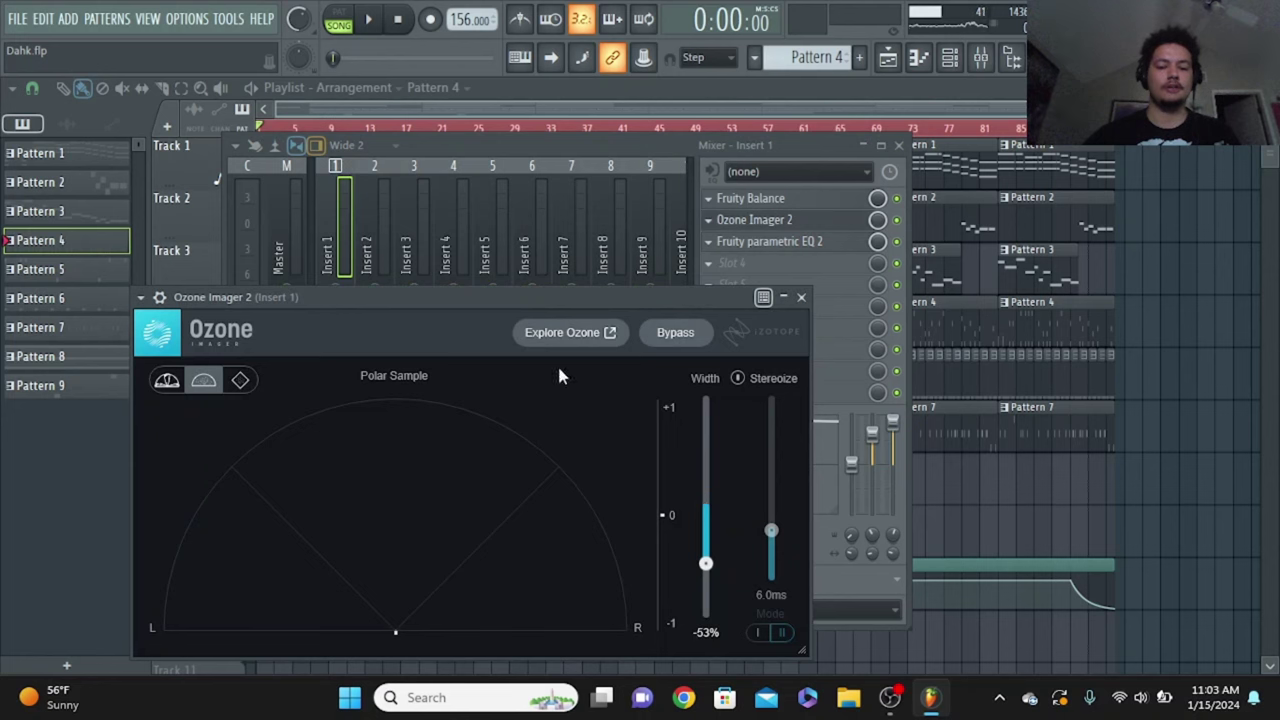
{"action": "key", "text": "space"}
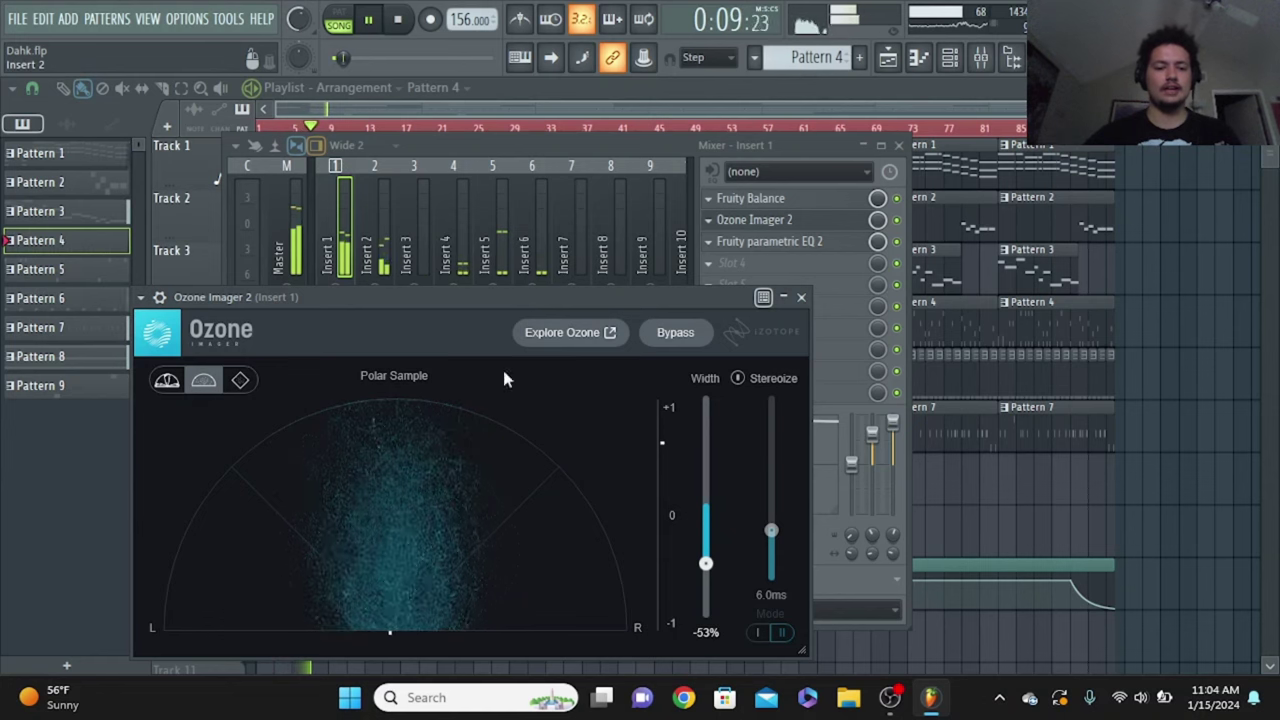
{"action": "left_click", "coordinate": [801, 297]}
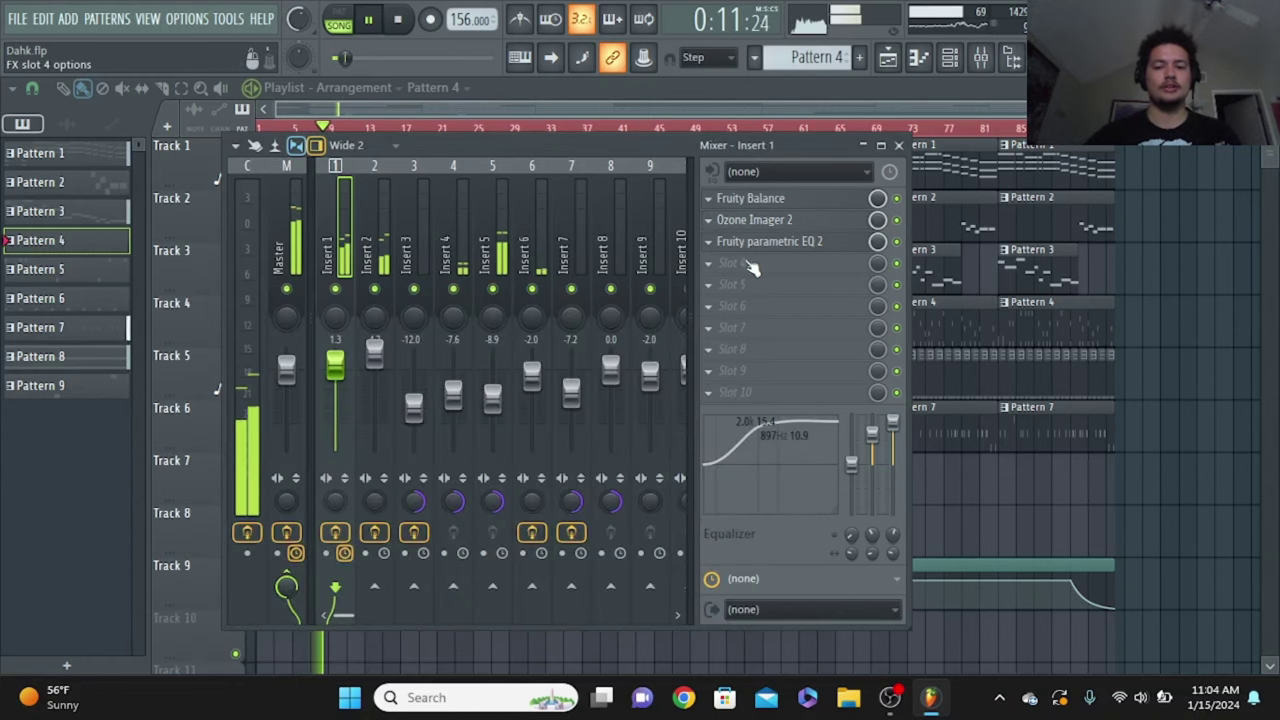
{"action": "left_click", "coordinate": [800, 243]}
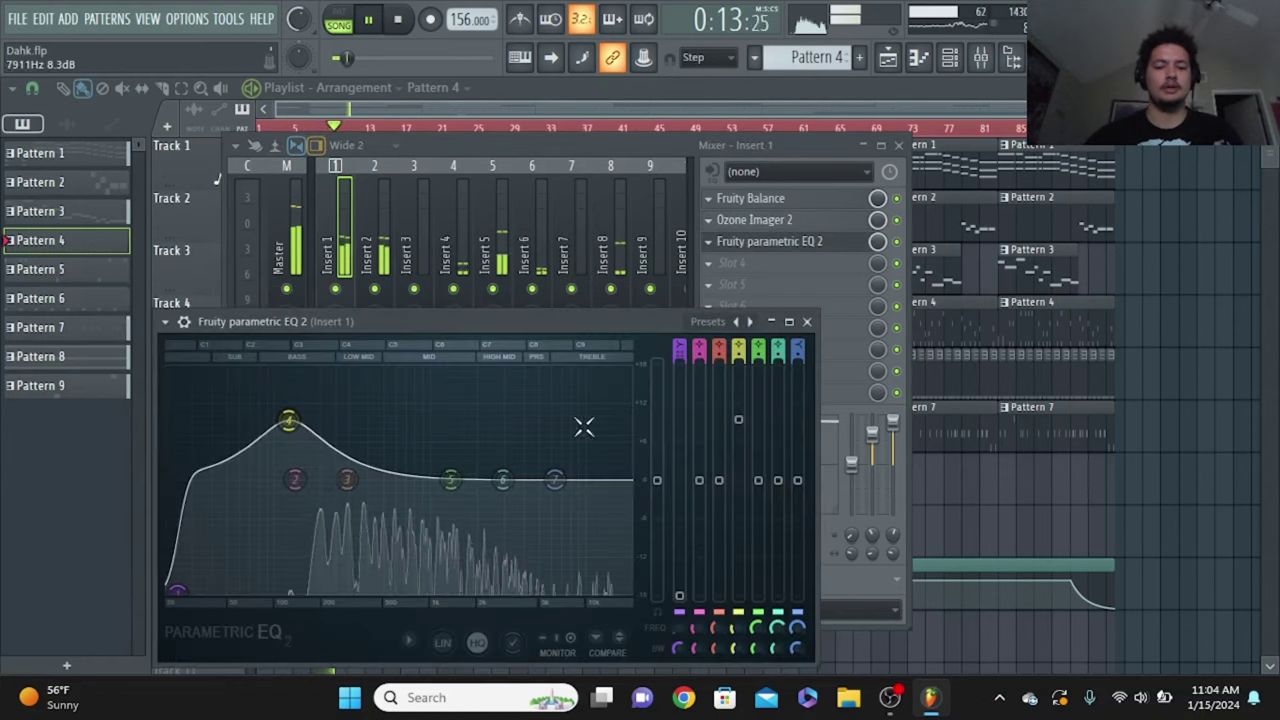
{"action": "left_click", "coordinate": [807, 321]}
Compare the effect chains of Inserts 2 and 1, check Insert 1's stereo separation during playback, and stop the song
{"action": "left_click", "coordinate": [385, 360]}
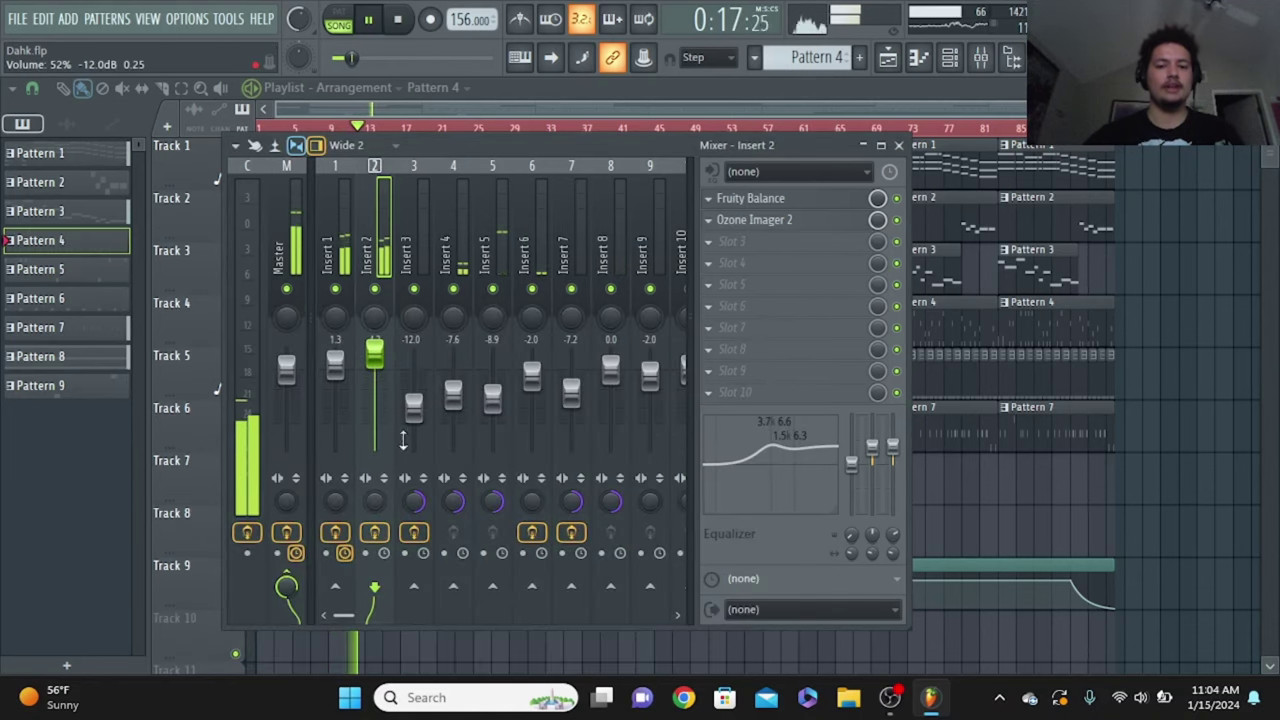
{"action": "mouse_move", "coordinate": [335, 502]}
{"action": "left_mouse_down"}
{"action": "mouse_move", "coordinate": [335, 480]}
{"action": "mouse_move", "coordinate": [335, 502]}
{"action": "left_mouse_up"}
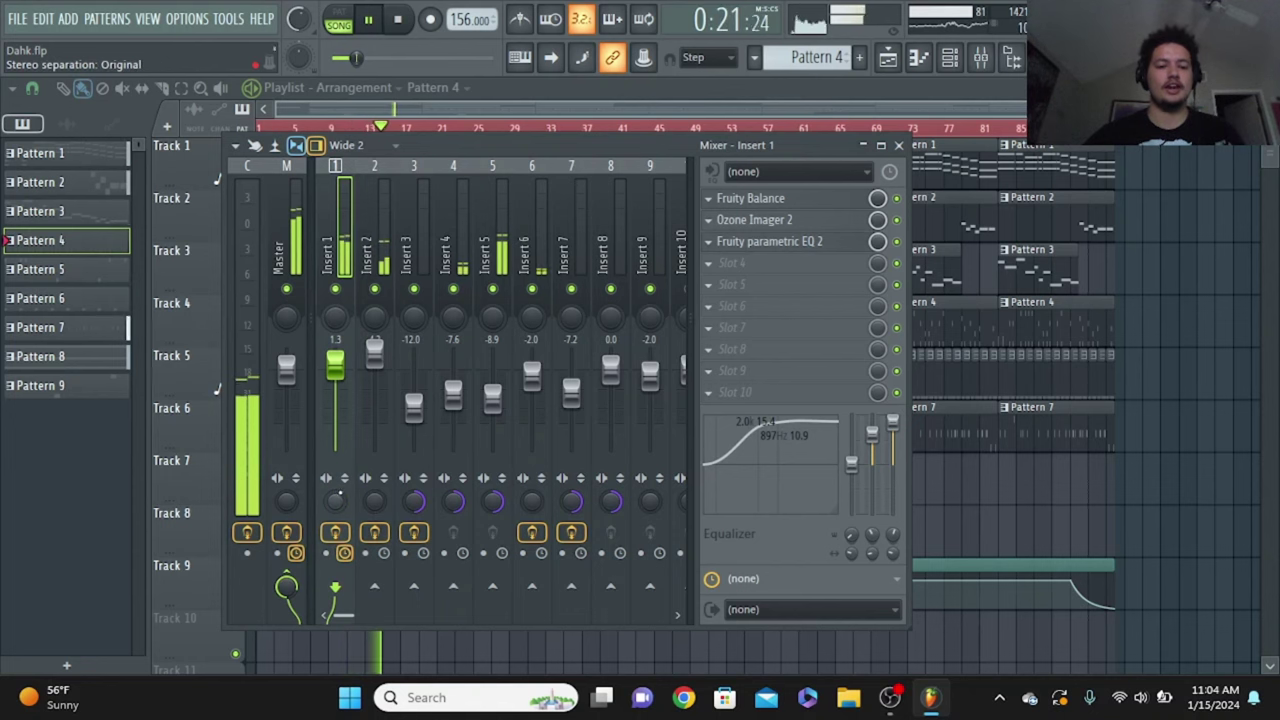
{"action": "left_click", "coordinate": [375, 245]}
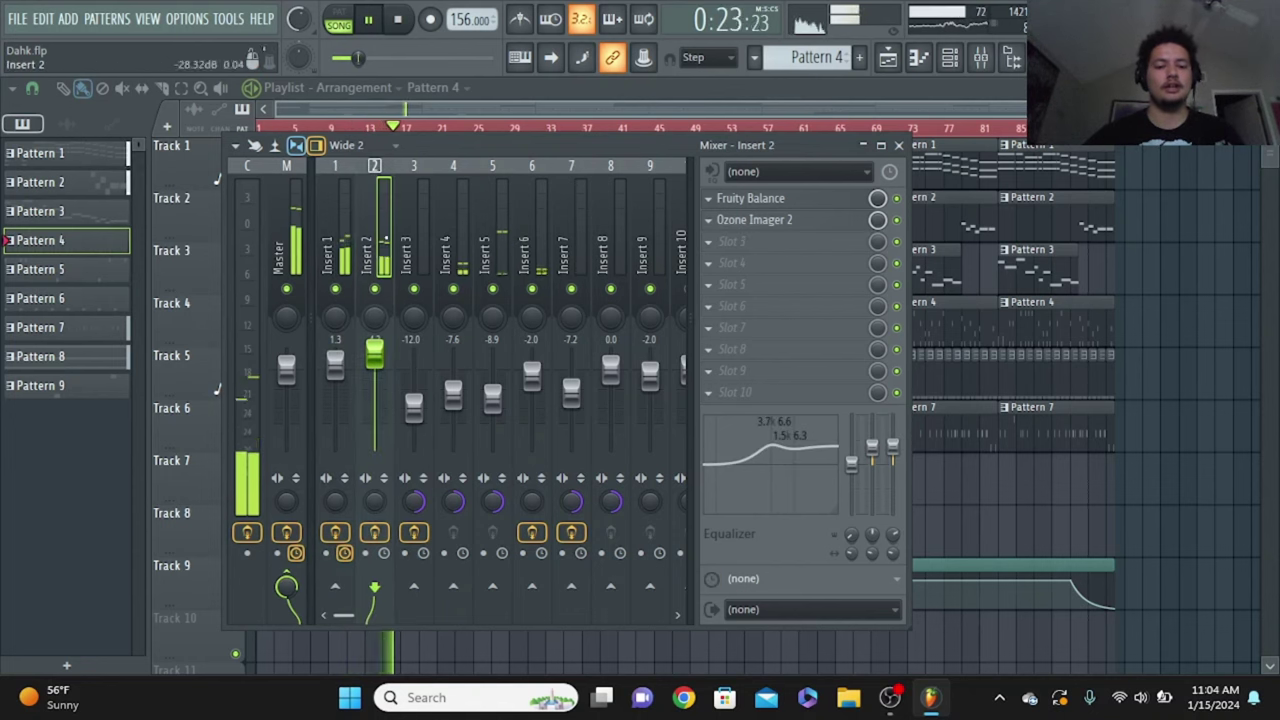
{"action": "key", "text": "space"}
{"action": "left_click", "coordinate": [335, 245]}
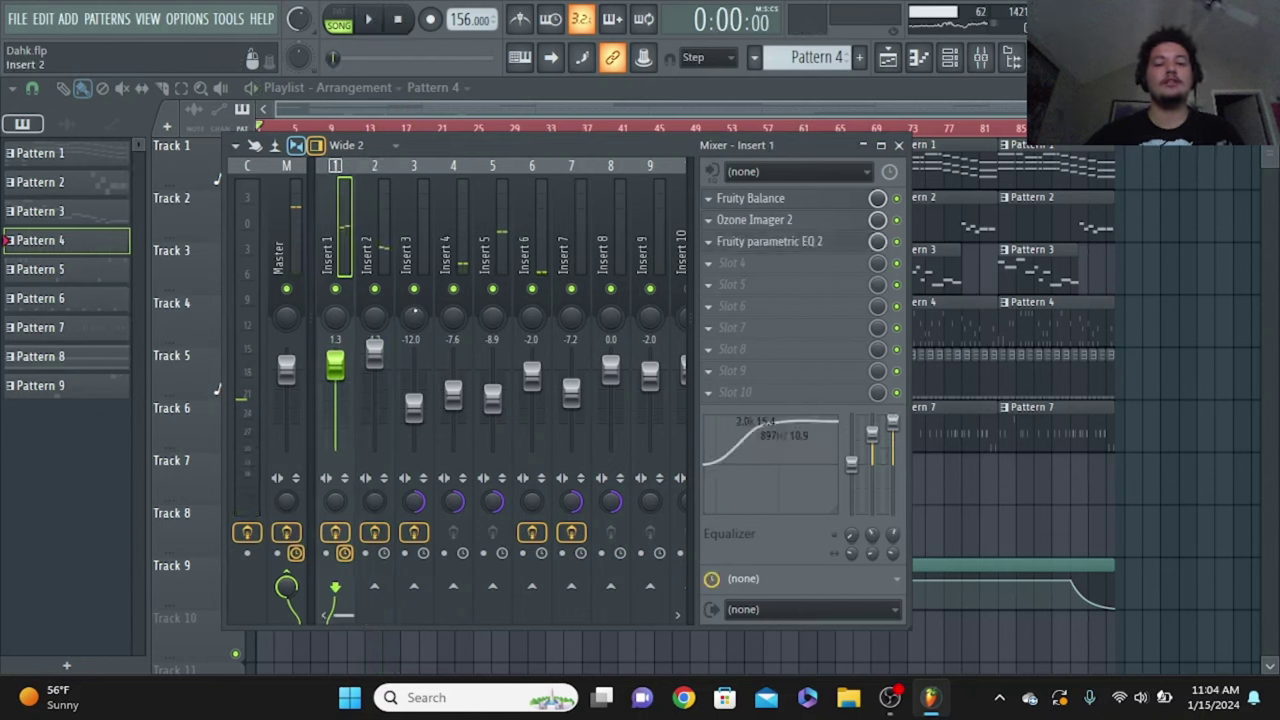
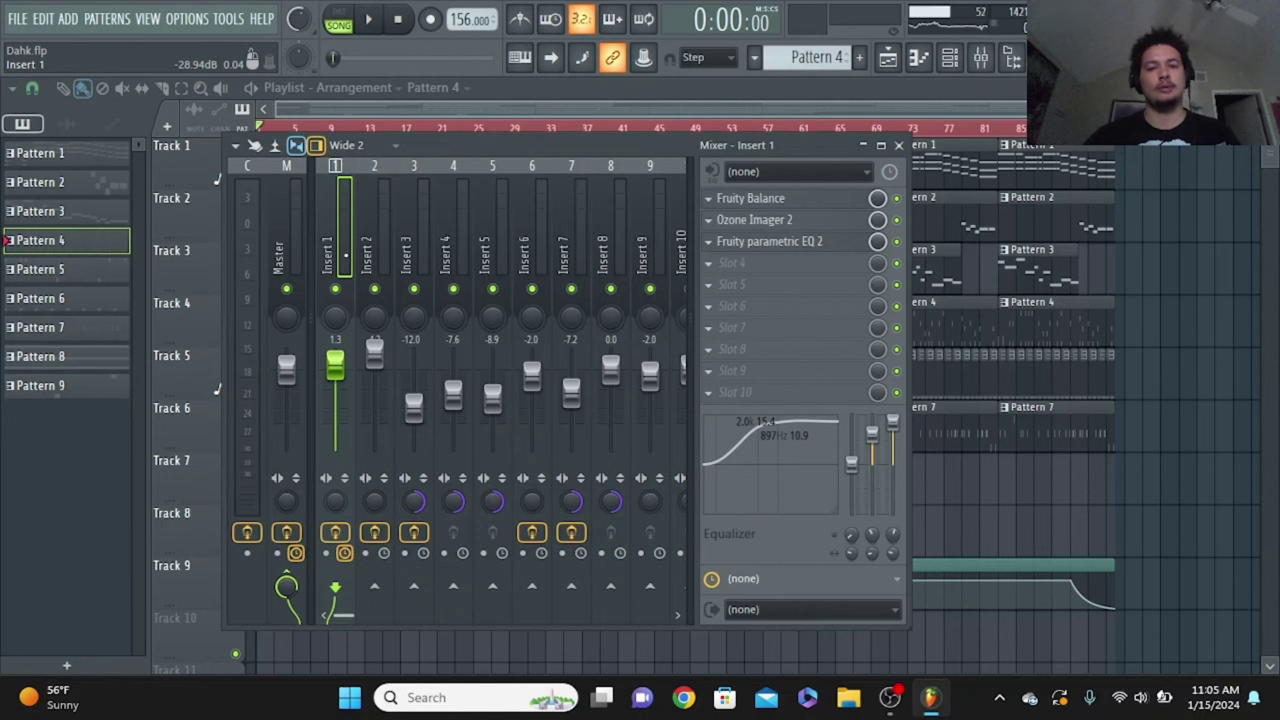
Play the song from the start while reviewing the effect chains of Inserts 1 and 2, ending on Insert 3
{"action": "left_click", "coordinate": [413, 256]}
{"action": "left_click", "coordinate": [385, 256]}
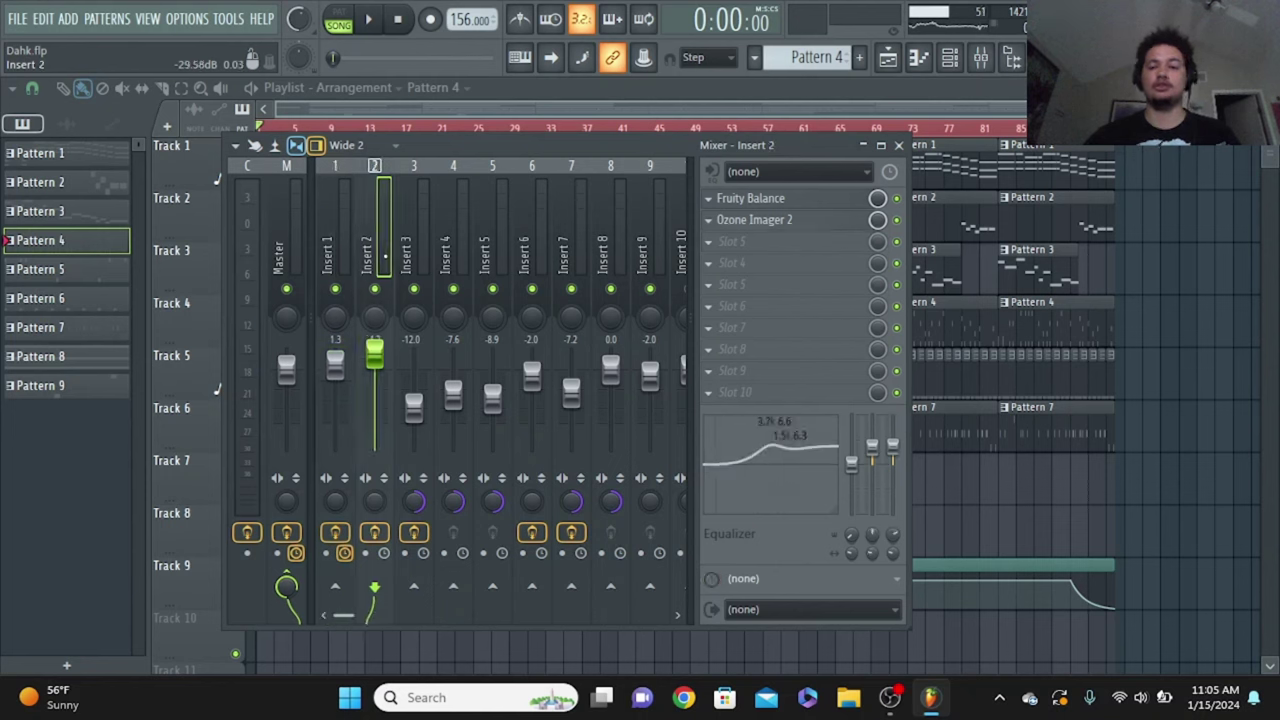
{"action": "left_click", "coordinate": [368, 19]}
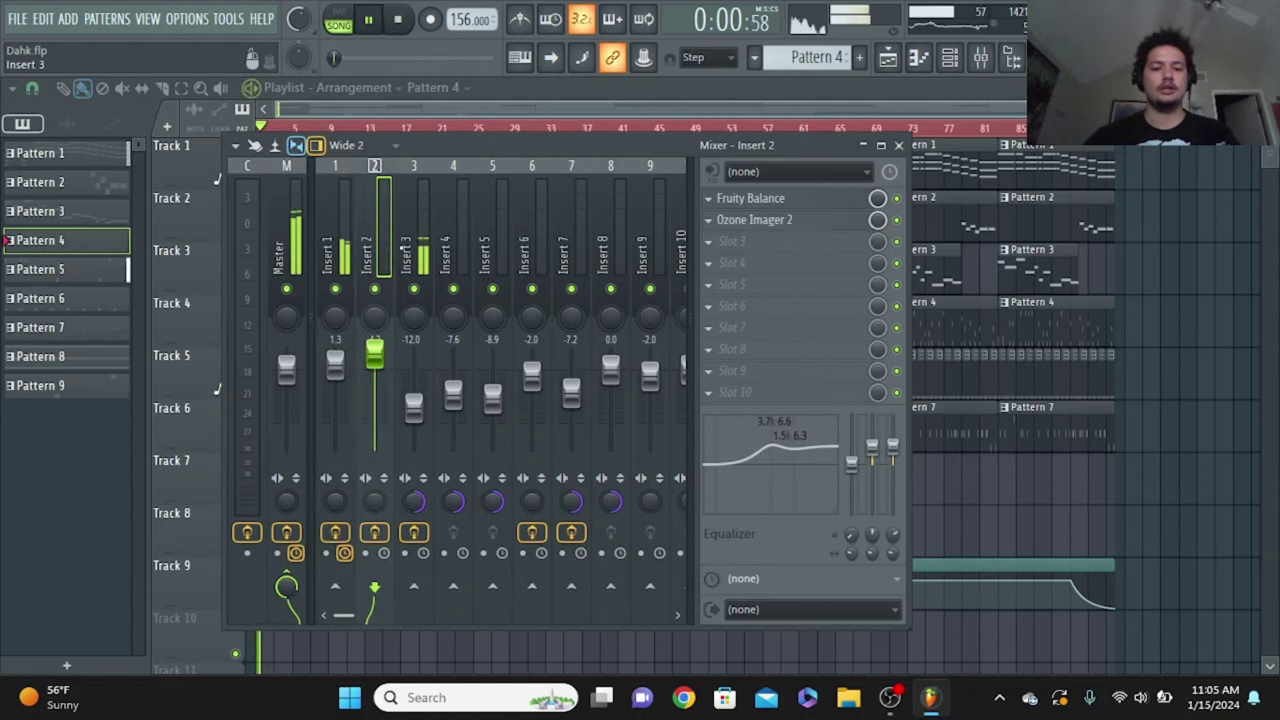
{"action": "left_click", "coordinate": [343, 256]}
{"action": "left_click", "coordinate": [374, 256]}
{"action": "left_click", "coordinate": [413, 256]}
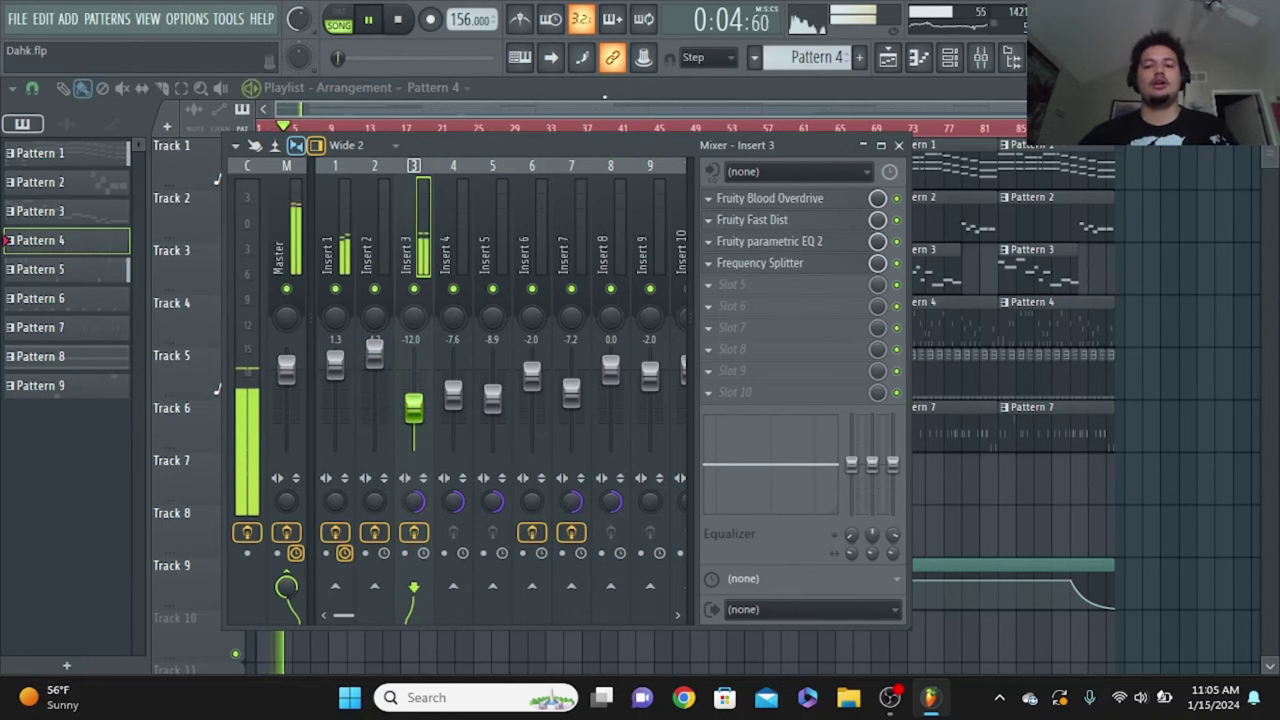
Examine Insert 3's Fruity Blood Overdrive settings, including Color, with the arrangement playing from about bar 22, and close the effect
{"action": "left_click", "coordinate": [762, 205]}
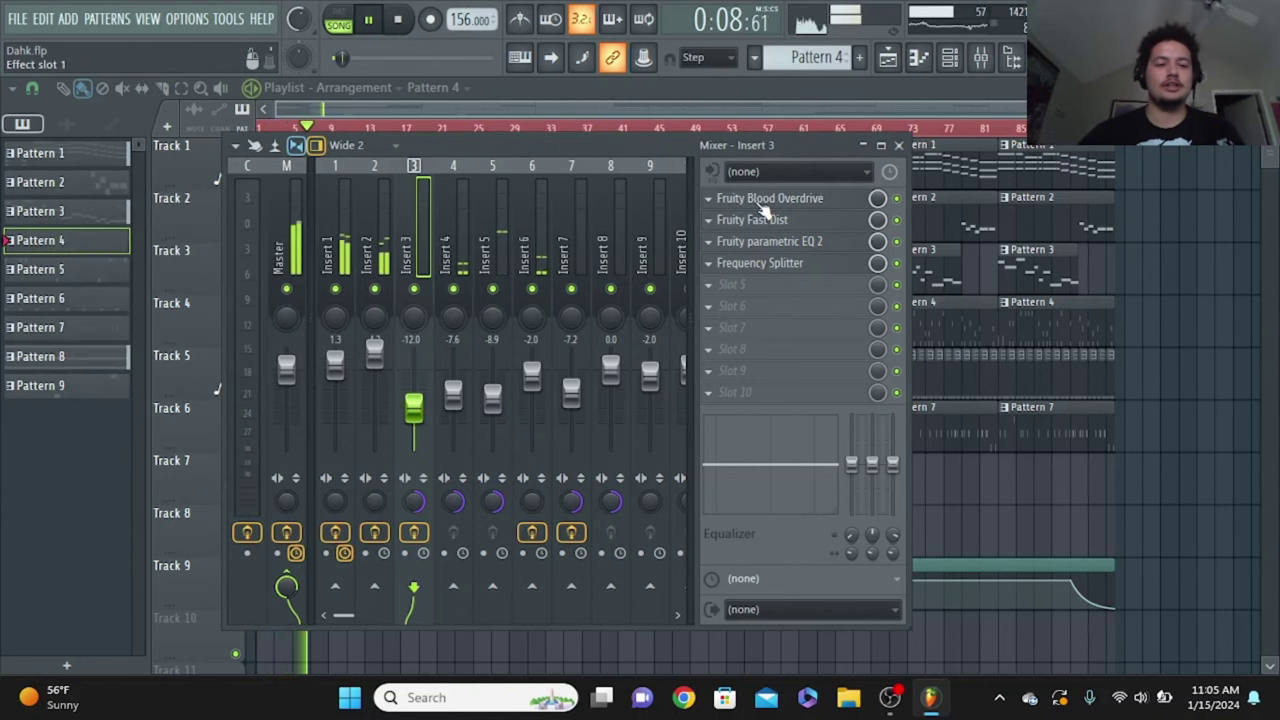
{"action": "left_click", "coordinate": [762, 205]}
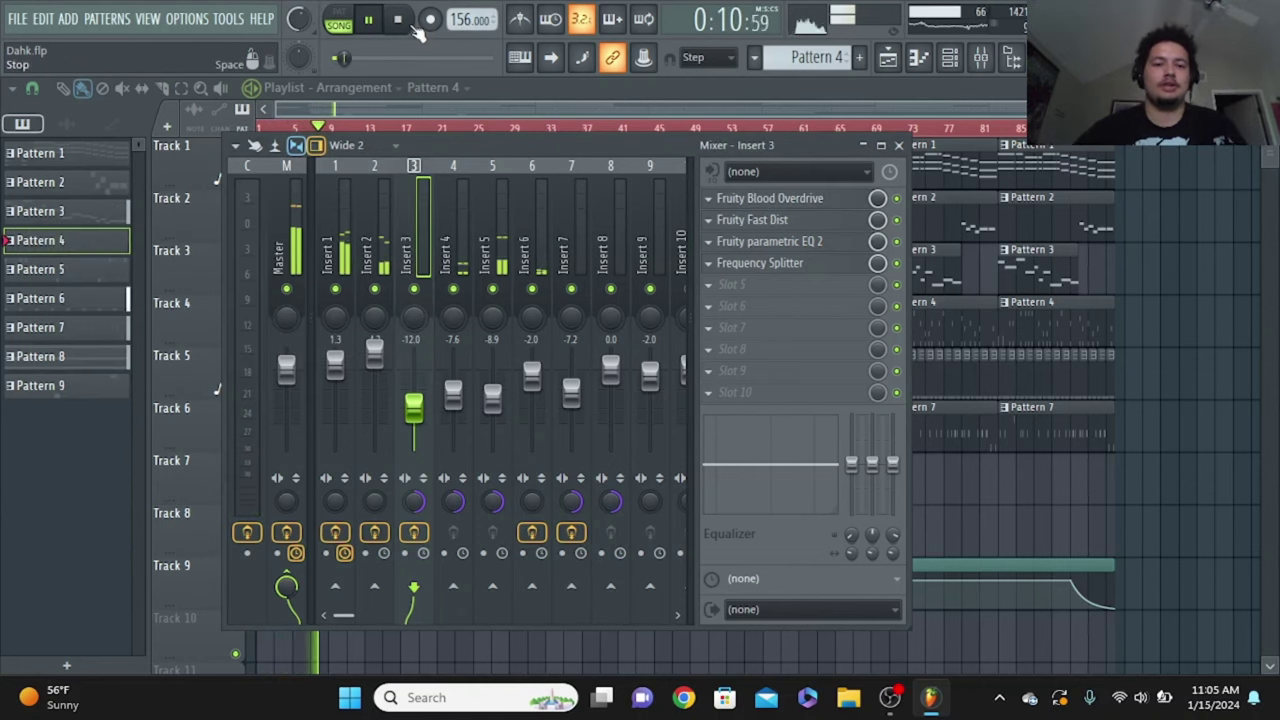
{"action": "key", "text": "space"}
{"action": "left_click", "coordinate": [762, 205]}
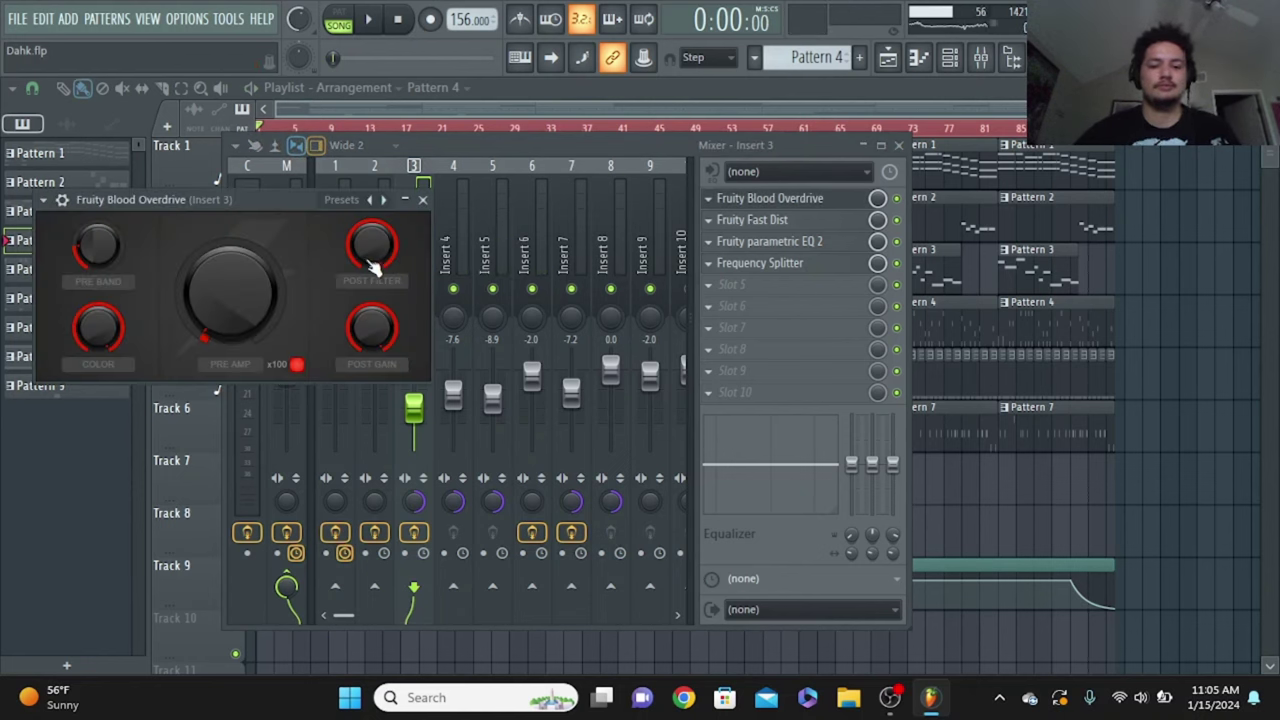
{"action": "left_click", "coordinate": [450, 130]}
{"action": "key", "text": "space"}
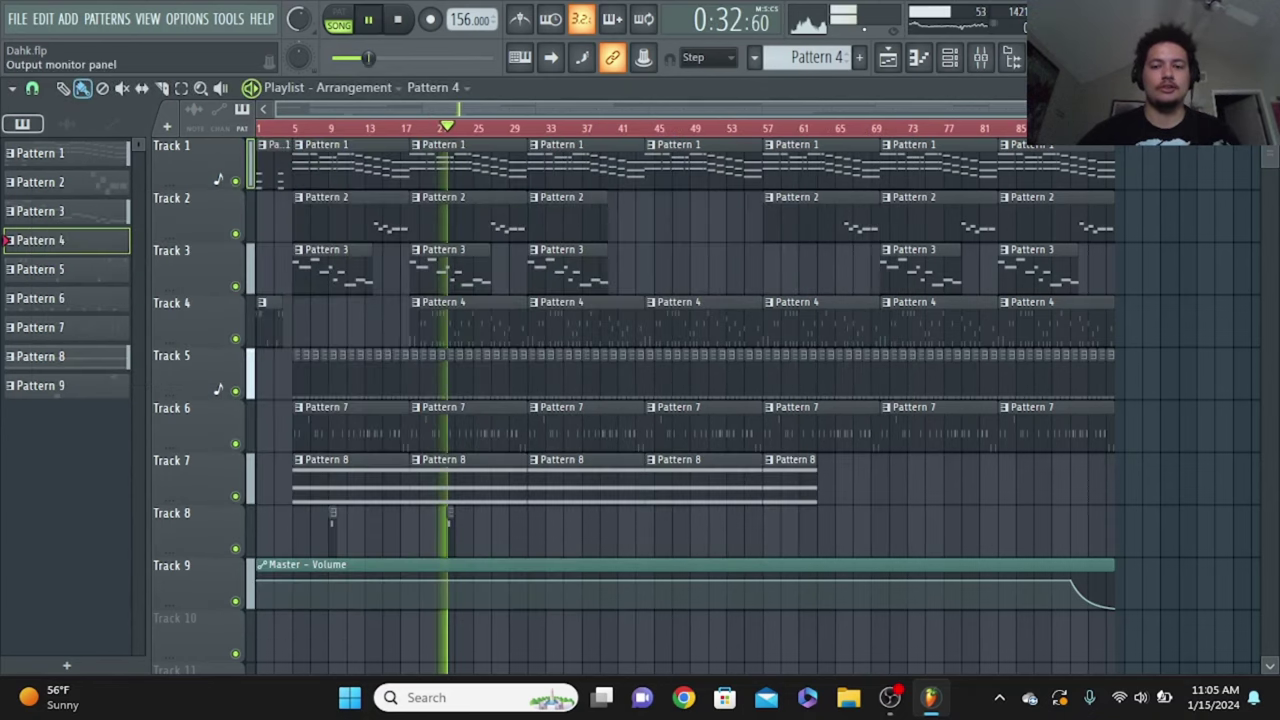
{"action": "left_click", "coordinate": [981, 57]}
{"action": "left_click", "coordinate": [795, 199]}
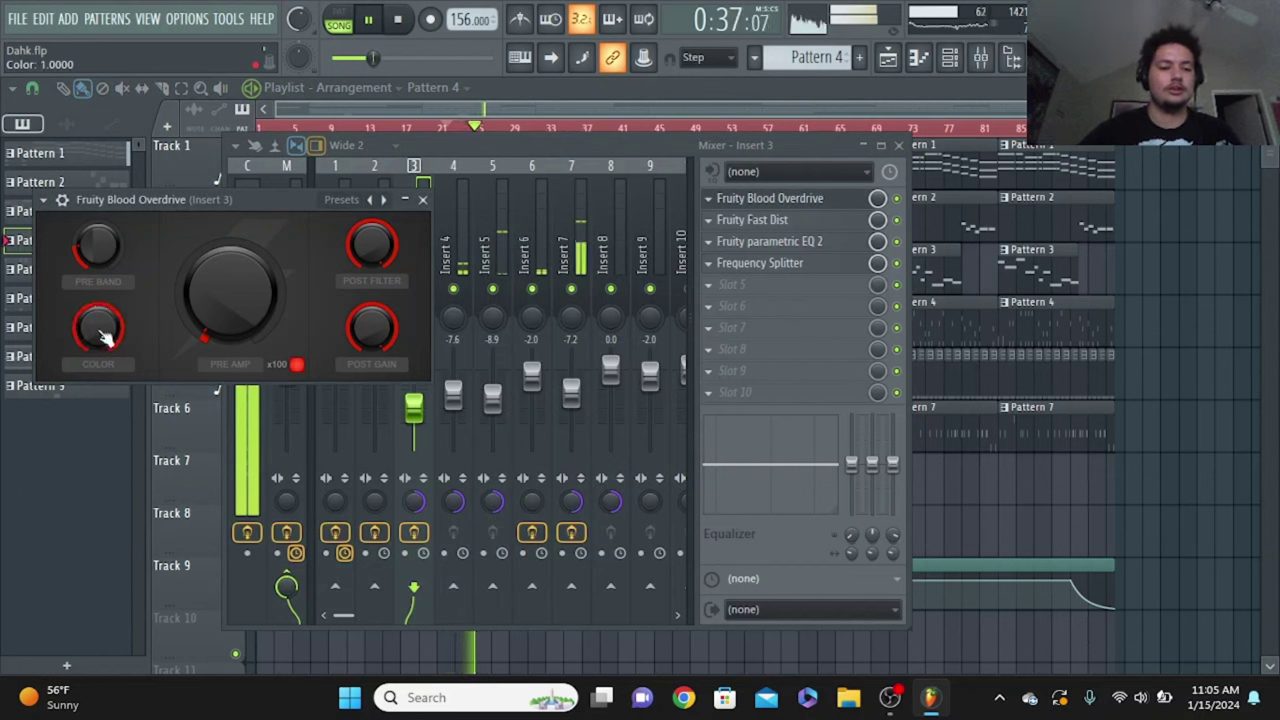
{"action": "left_click", "coordinate": [422, 199]}
Try different threshold and mix amounts in Insert 3's Fruity Fast Dist during playback, leaving the threshold at 10%, and close it
{"action": "left_click", "coordinate": [748, 220]}
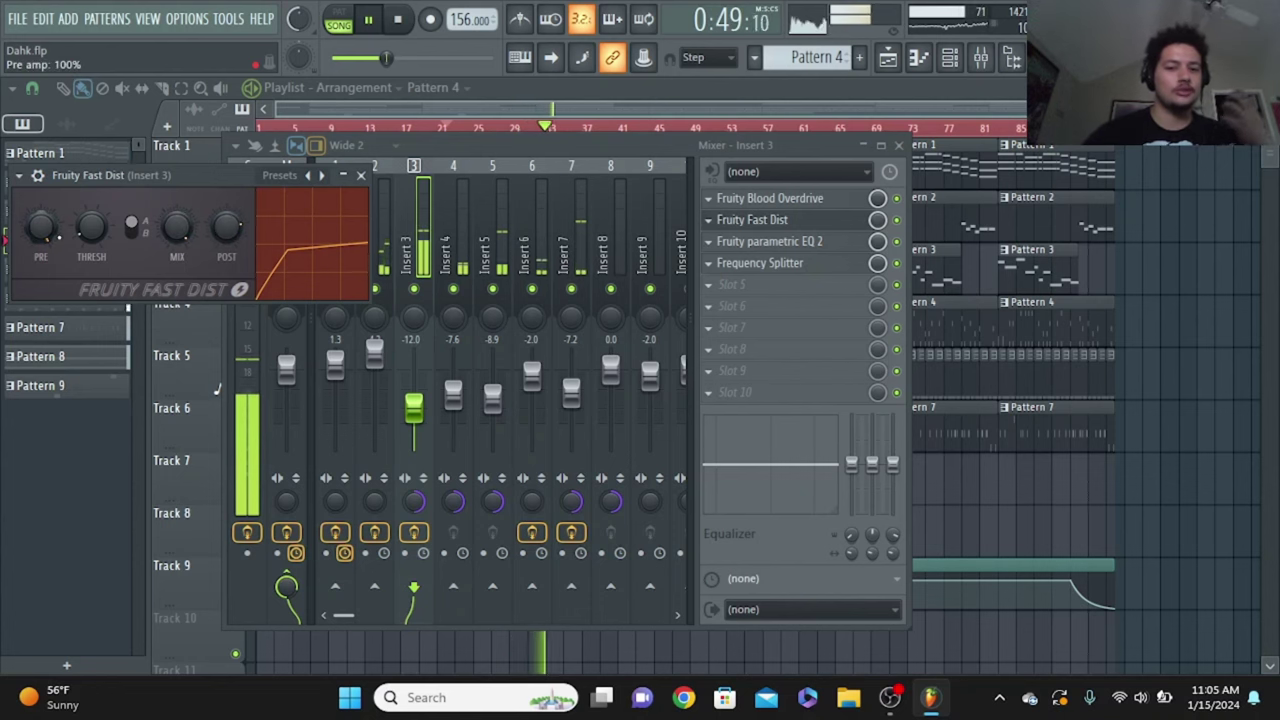
{"action": "mouse_move", "coordinate": [90, 230]}
{"action": "left_mouse_down"}
{"action": "mouse_move", "coordinate": [90, 205]}
{"action": "mouse_move", "coordinate": [88, 233]}
{"action": "left_mouse_up"}
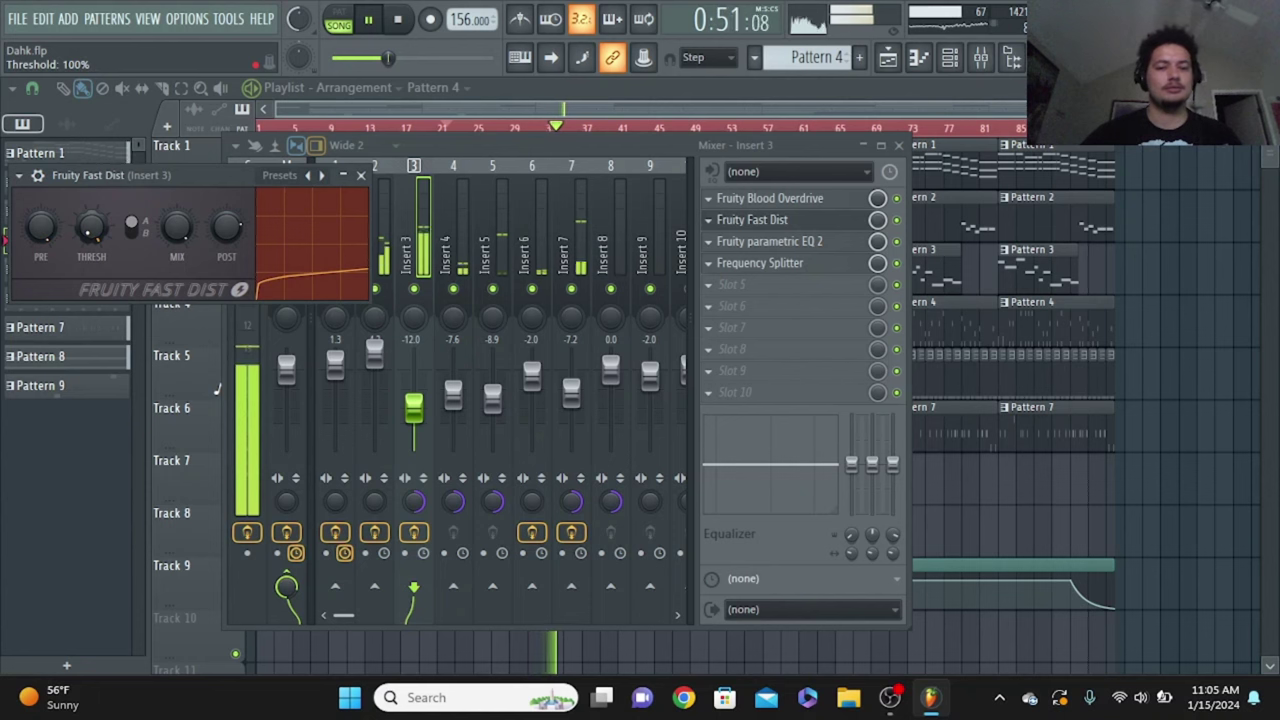
{"action": "left_click_drag", "start_coordinate": [177, 228], "coordinate": [177, 252]}
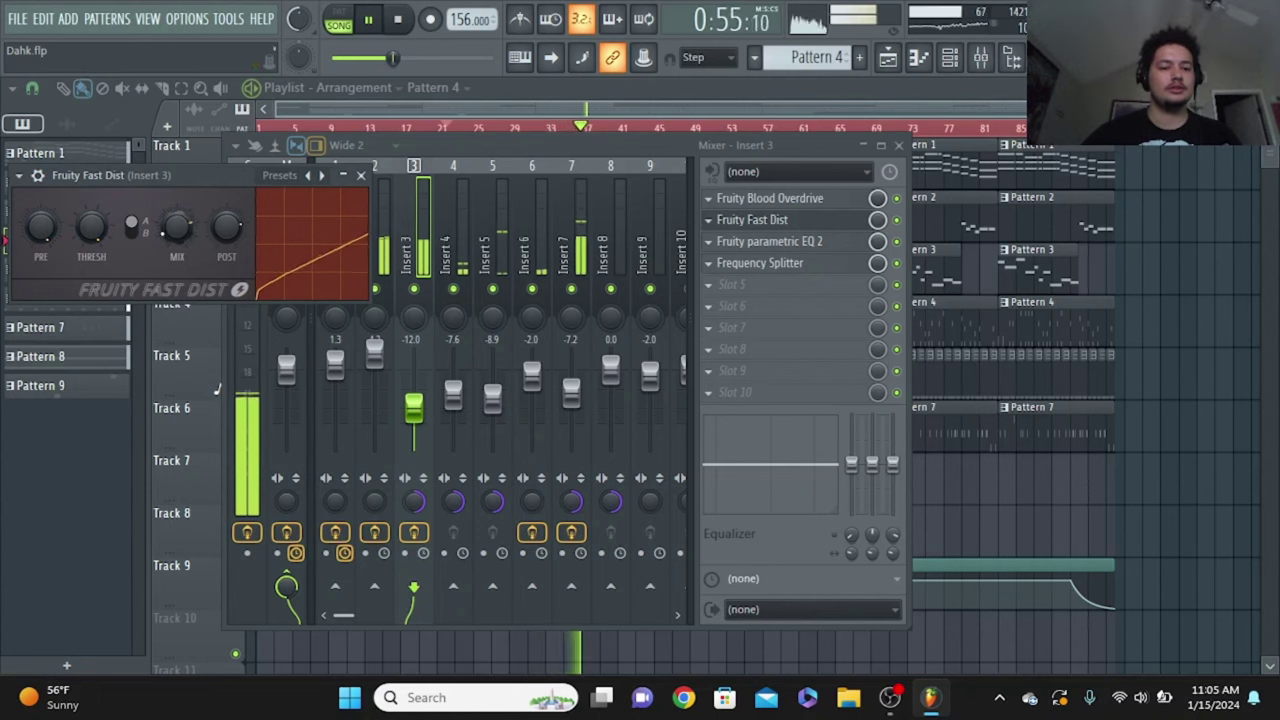
{"action": "left_click_drag", "start_coordinate": [90, 228], "coordinate": [90, 240]}
{"action": "left_click_drag", "start_coordinate": [177, 228], "coordinate": [177, 205]}
{"action": "left_click_drag", "start_coordinate": [90, 228], "coordinate": [90, 252]}
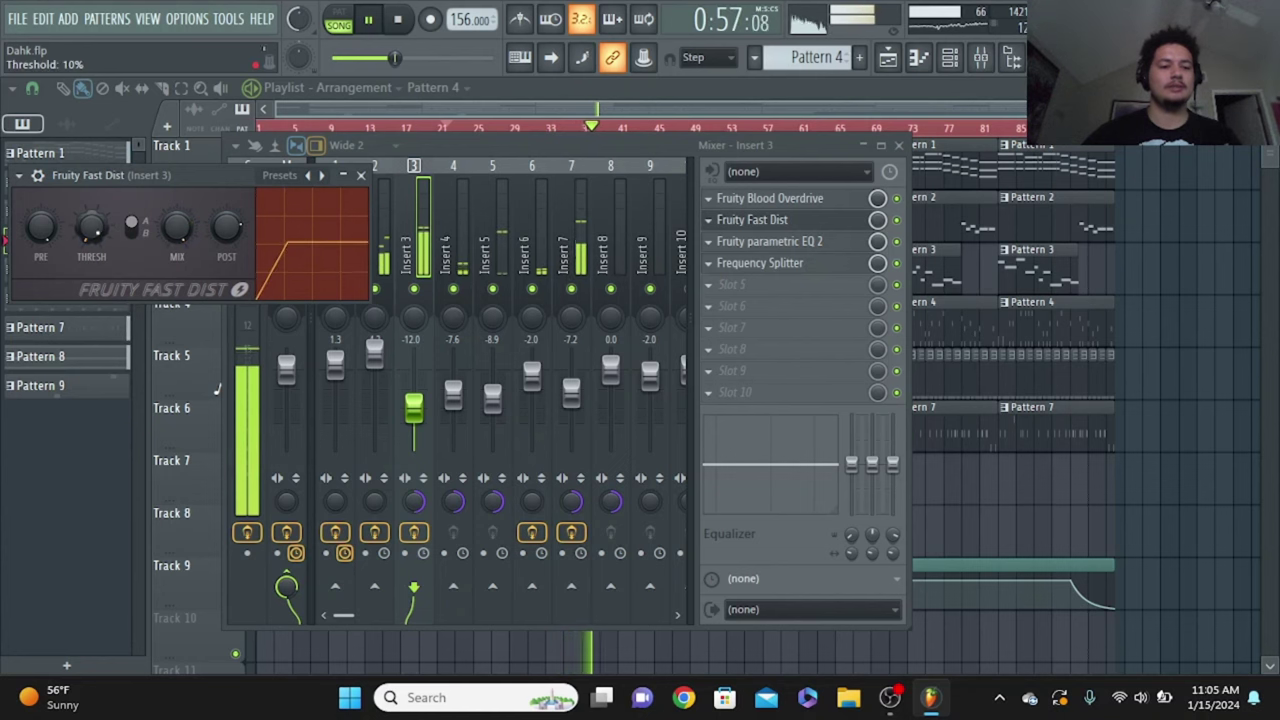
{"action": "left_click", "coordinate": [361, 175]}
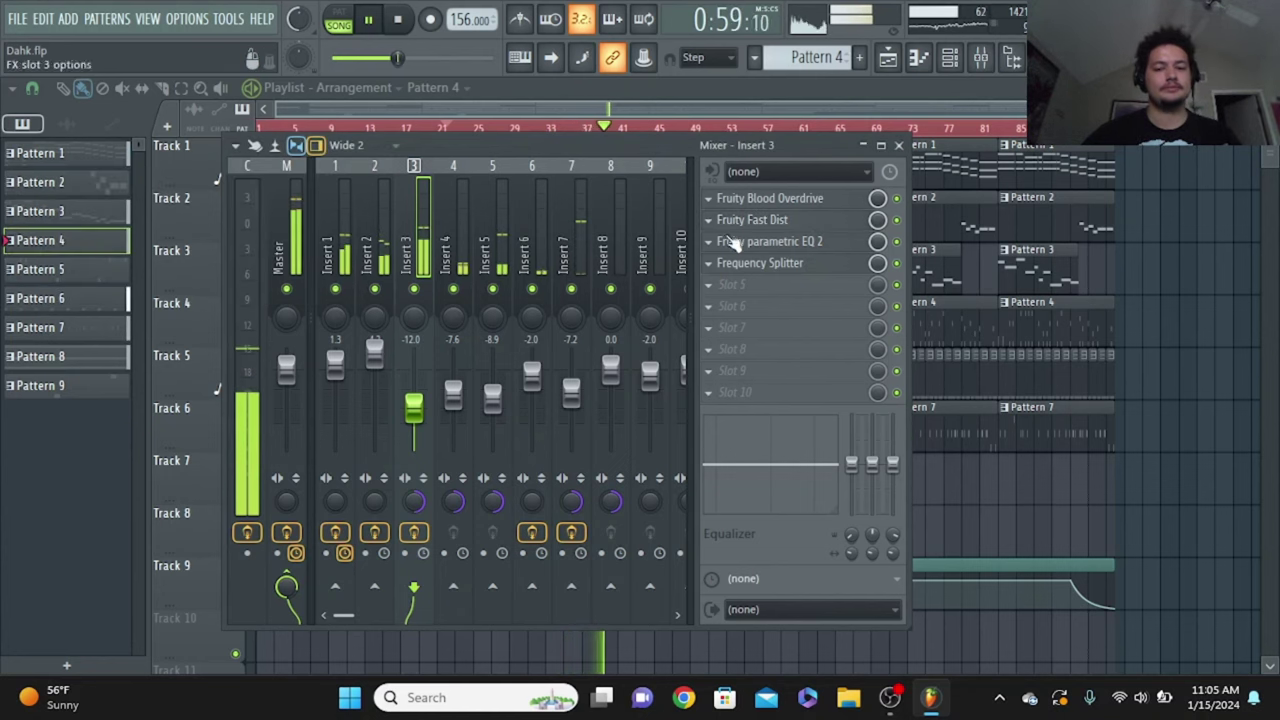
Examine the low-end boost in Insert 3's Fruity parametric EQ 2, close it, and view the Frequency Splitter's bands
{"action": "left_click", "coordinate": [740, 242]}
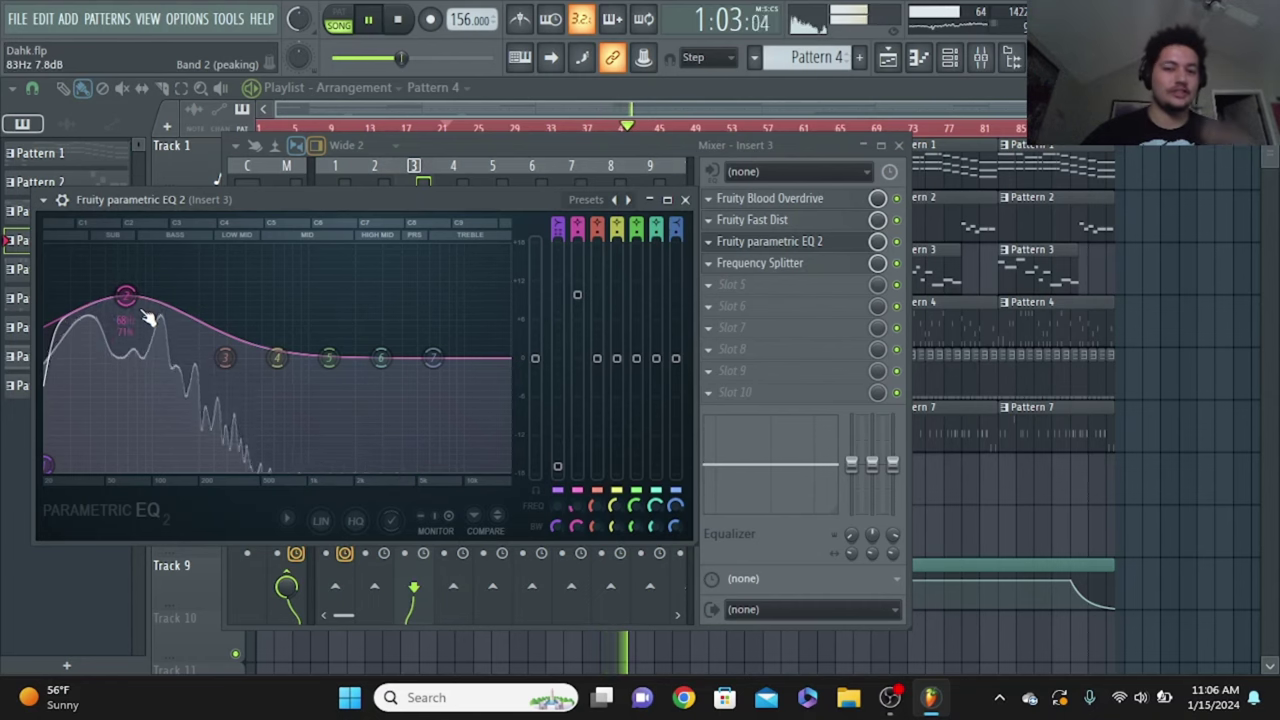
{"action": "left_click", "coordinate": [685, 199]}
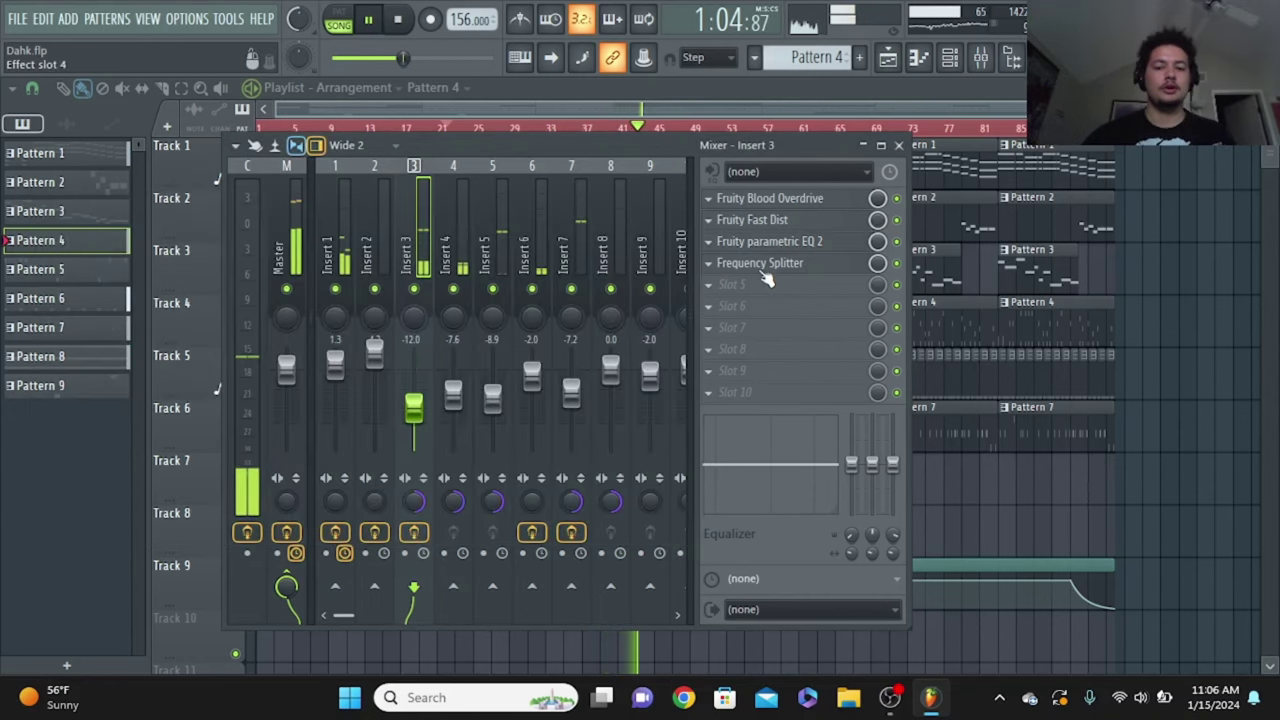
{"action": "left_click", "coordinate": [763, 266]}
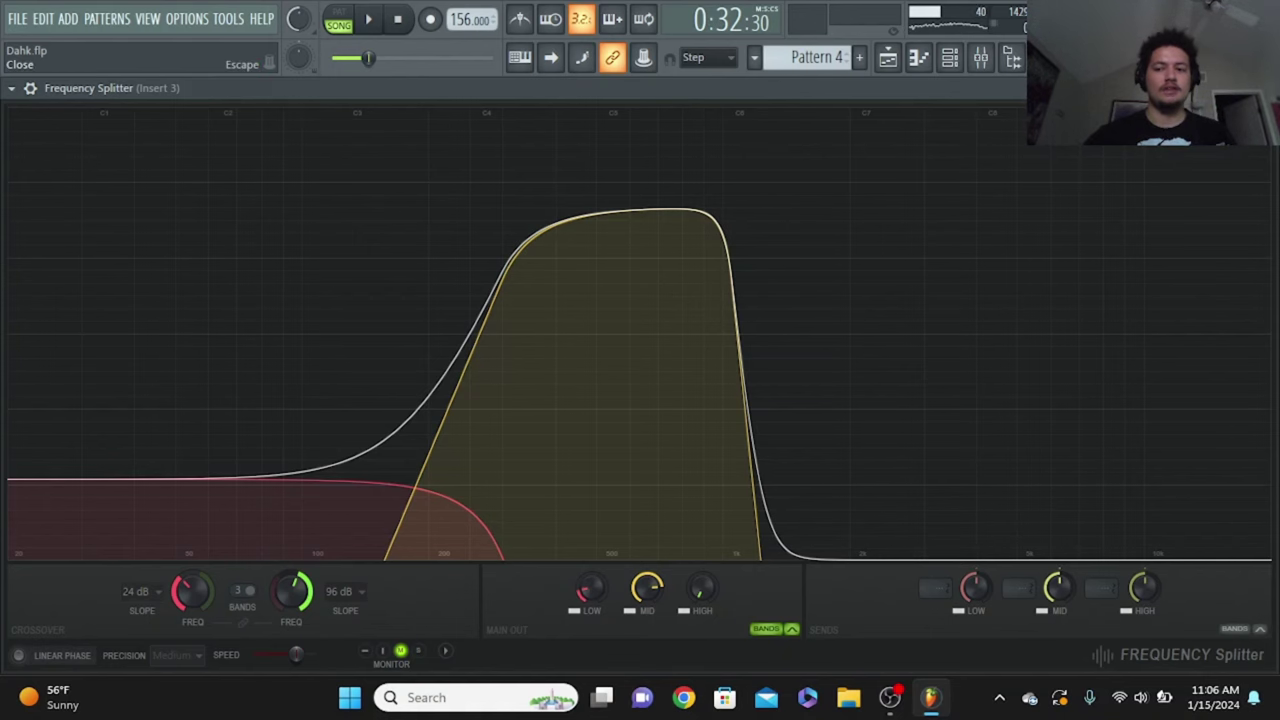
Re-examine the bands in Insert 3's Frequency Splitter, close it and the mixer, and resume the song from about bar 22
{"action": "key", "text": "Escape"}
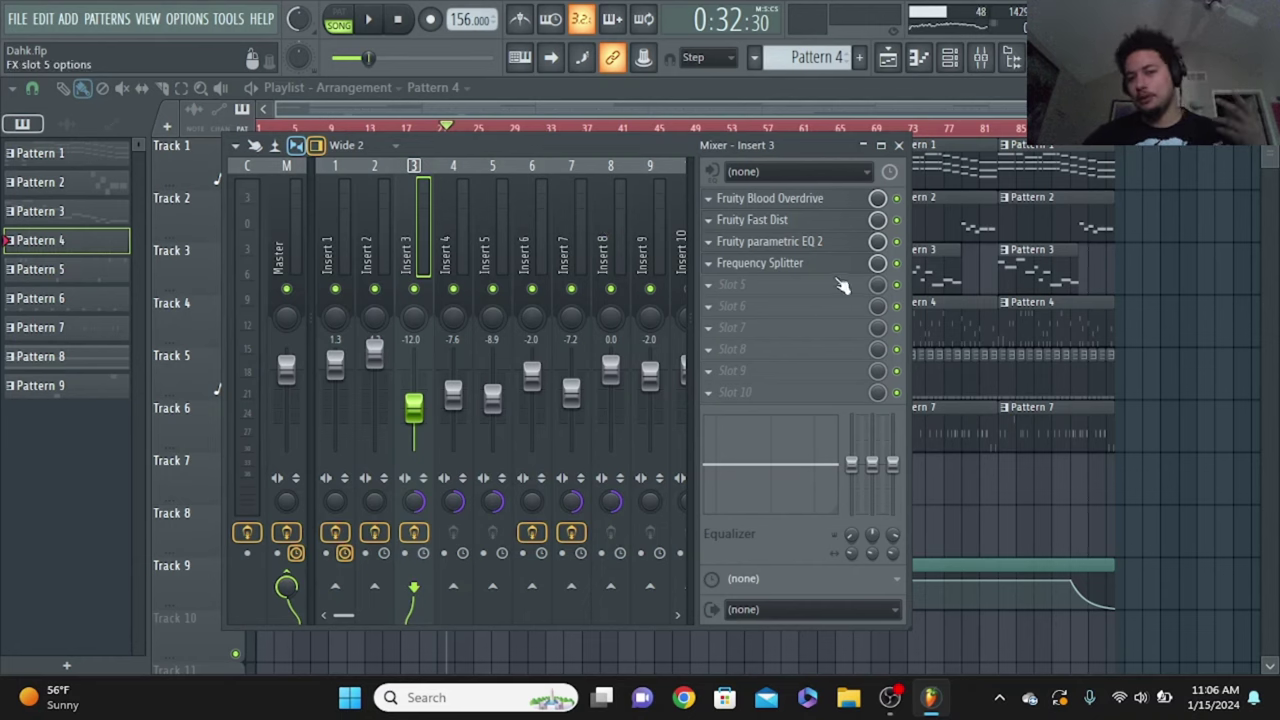
{"action": "left_click", "coordinate": [787, 272]}
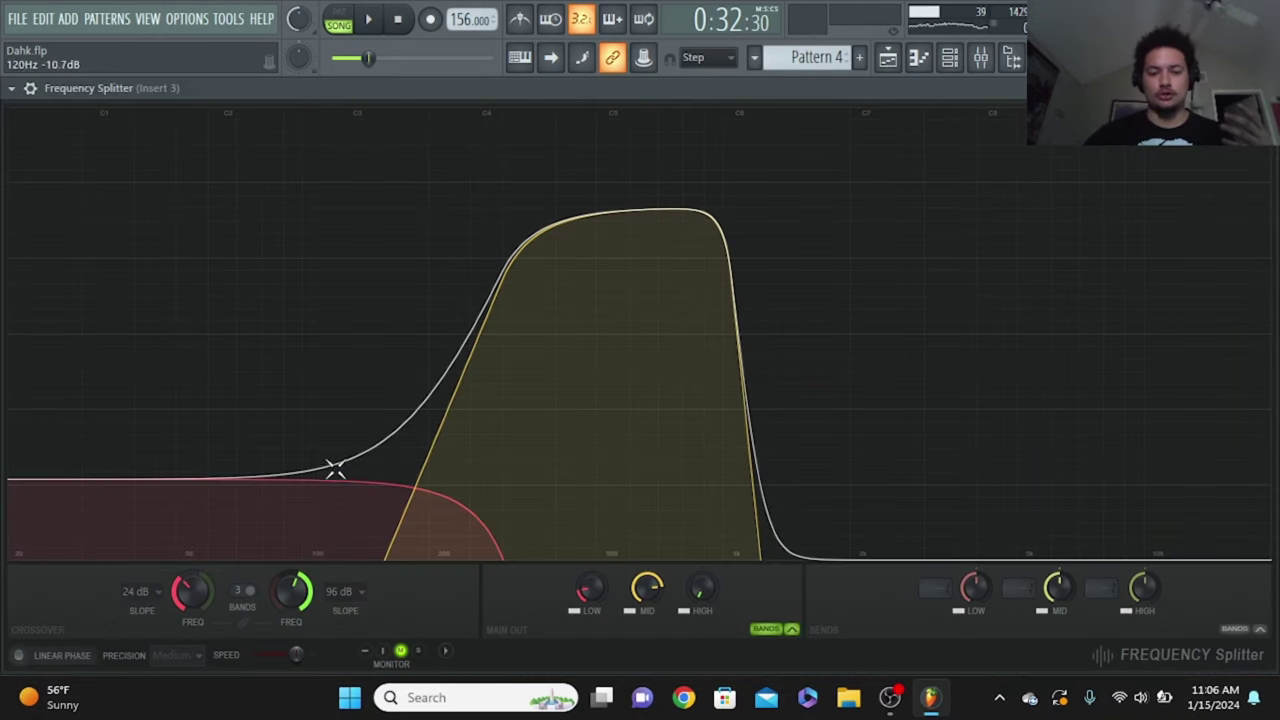
{"action": "key", "text": "Escape"}
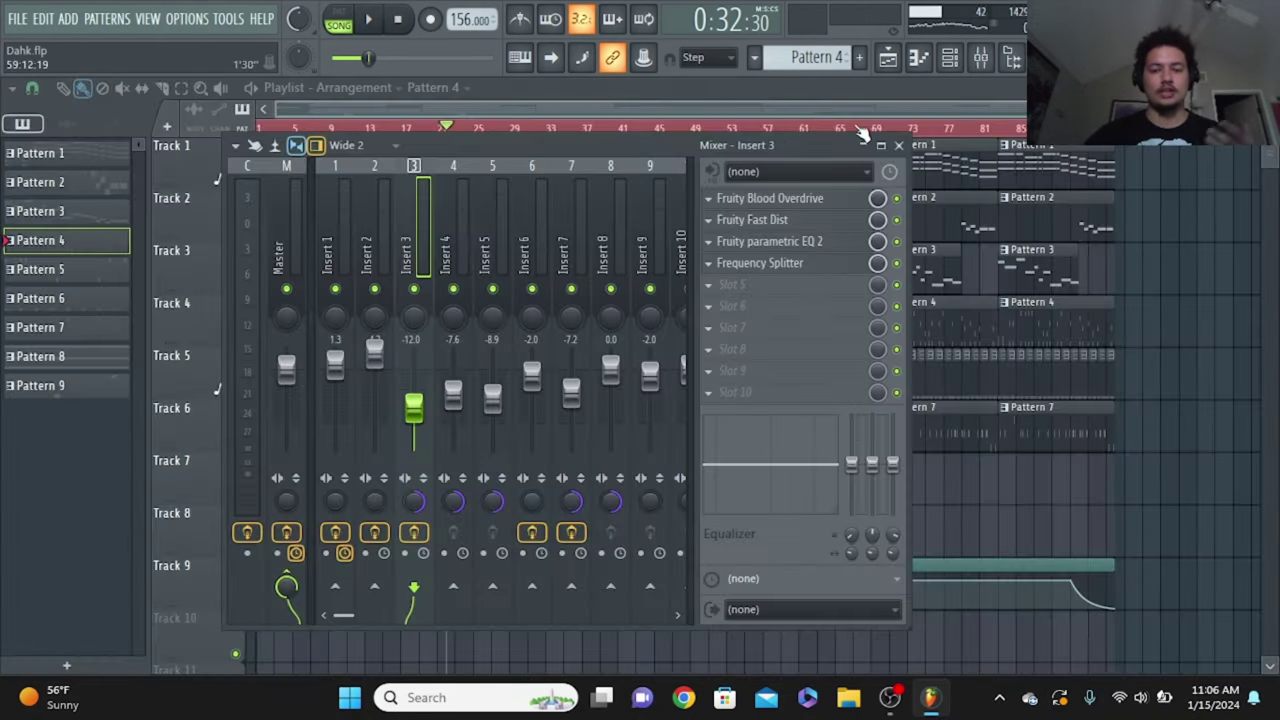
{"action": "left_click", "coordinate": [898, 145]}
{"action": "left_click", "coordinate": [380, 30]}
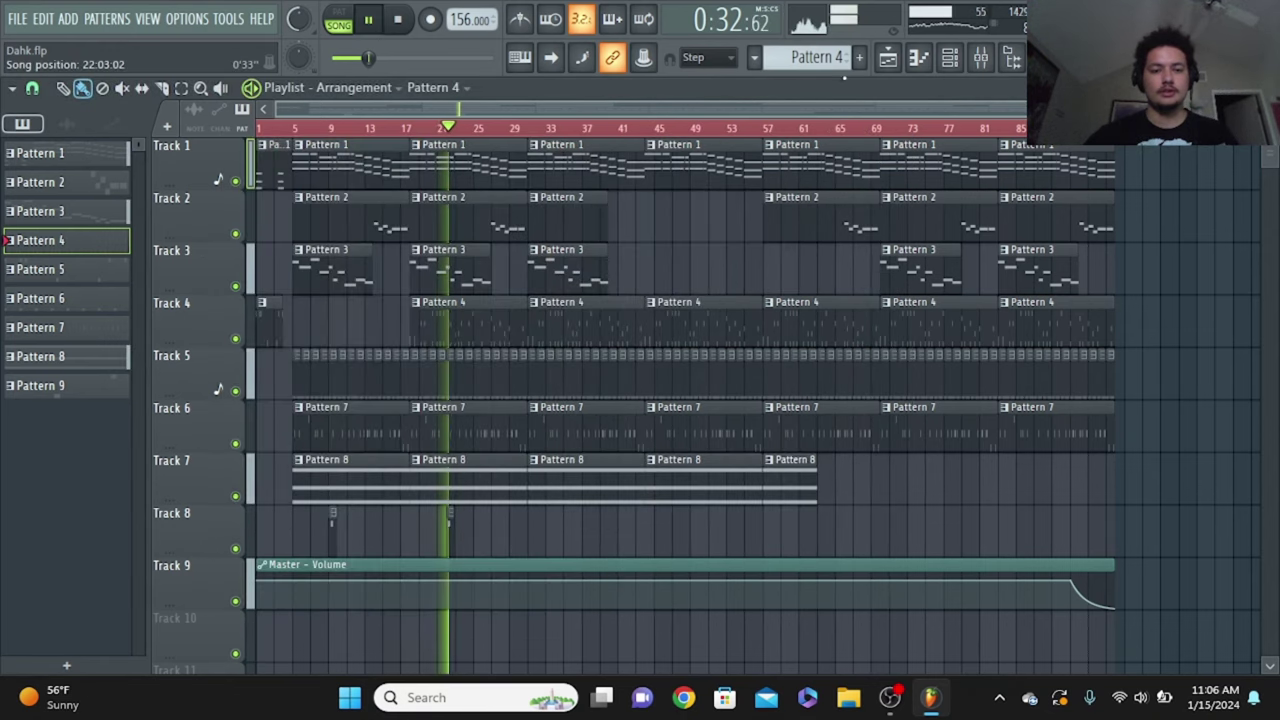
Adjust the low and mid main outputs in Insert 3's Frequency Splitter during playback, leaving mid at 10.3 dB, and close it
{"action": "left_click", "coordinate": [980, 57]}
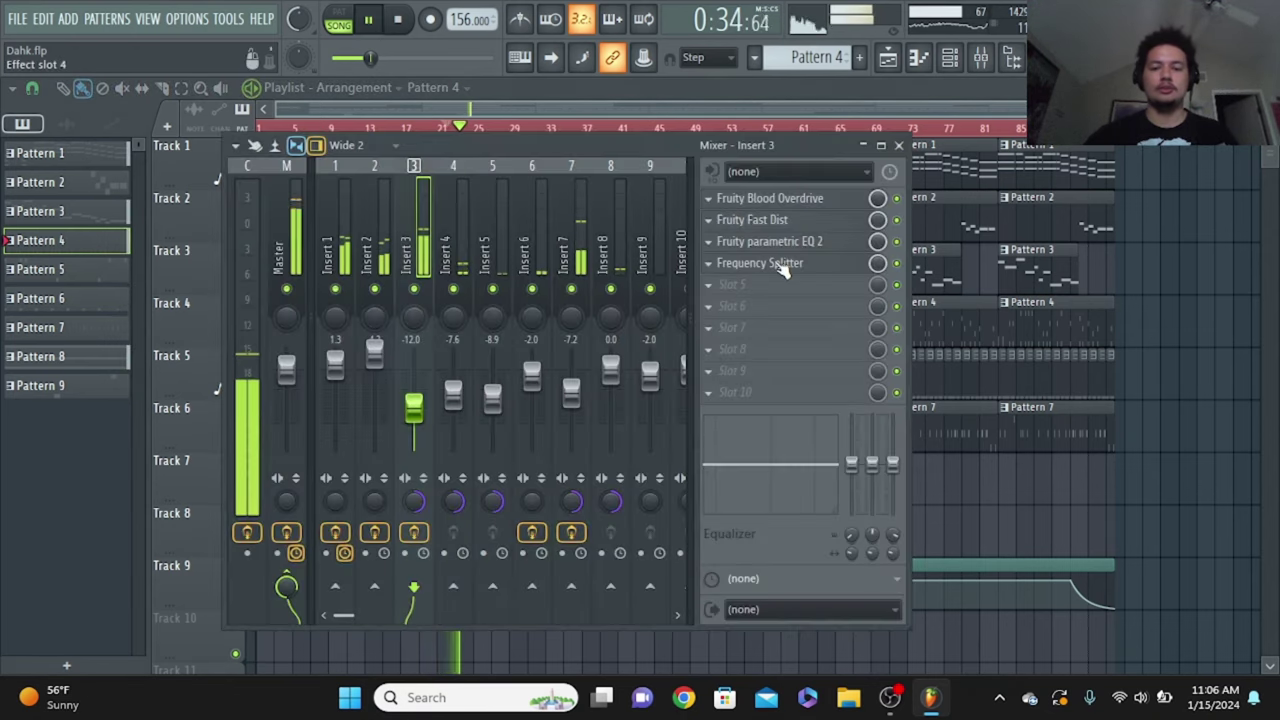
{"action": "left_click", "coordinate": [780, 266]}
{"action": "left_click_drag", "start_coordinate": [590, 590], "coordinate": [647, 589]}
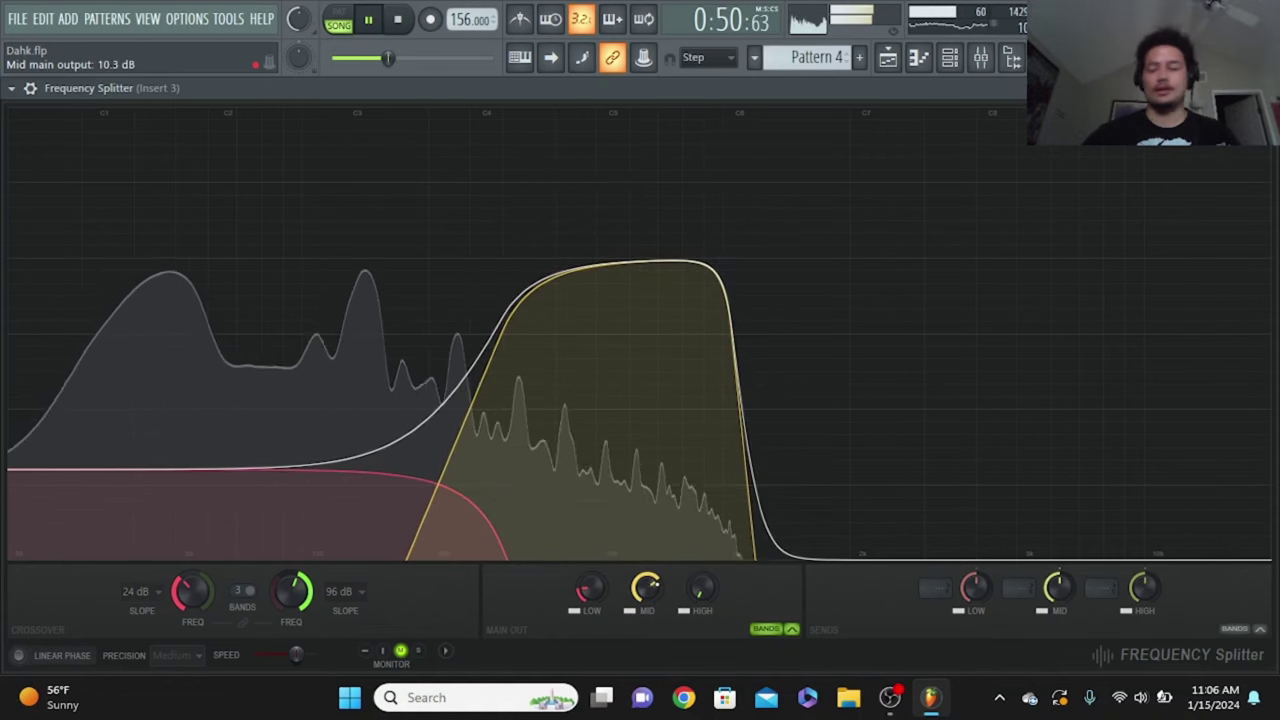
{"action": "left_click", "coordinate": [1268, 88]}
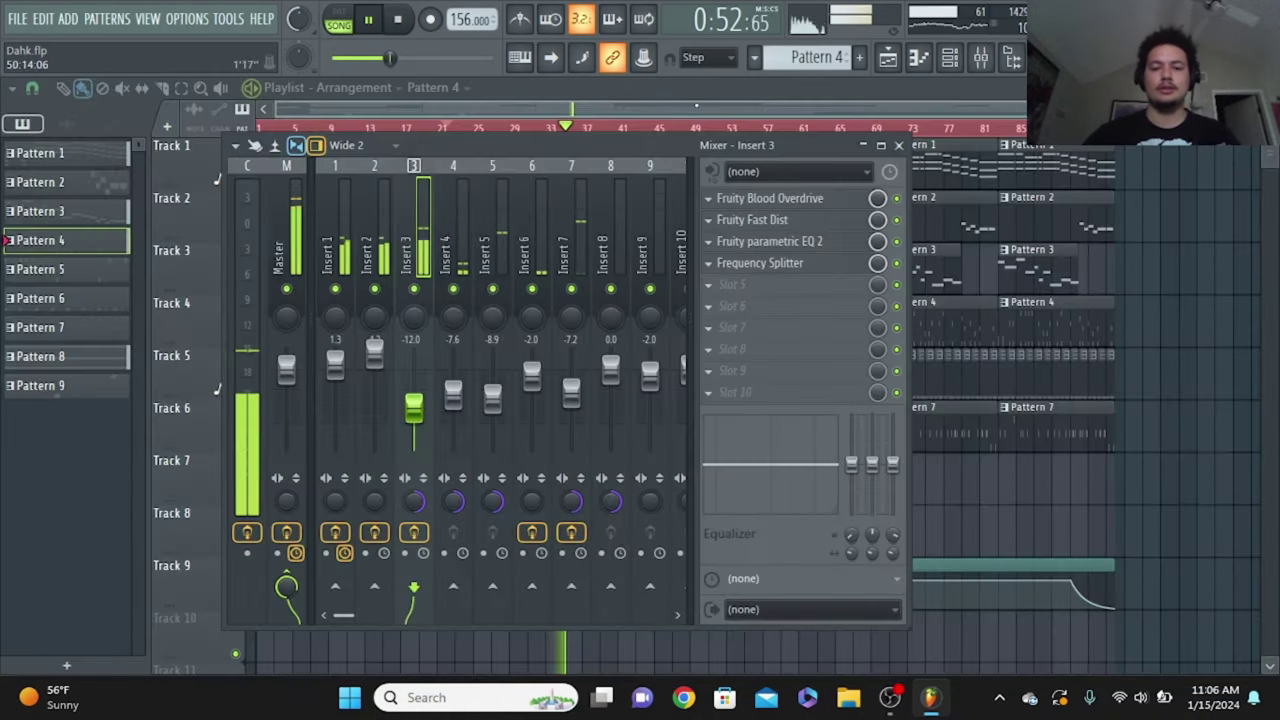
View the instruments in the channel rack while the song plays, close it, and return to the mixer
{"action": "left_click", "coordinate": [898, 145]}
{"action": "left_click", "coordinate": [960, 60]}
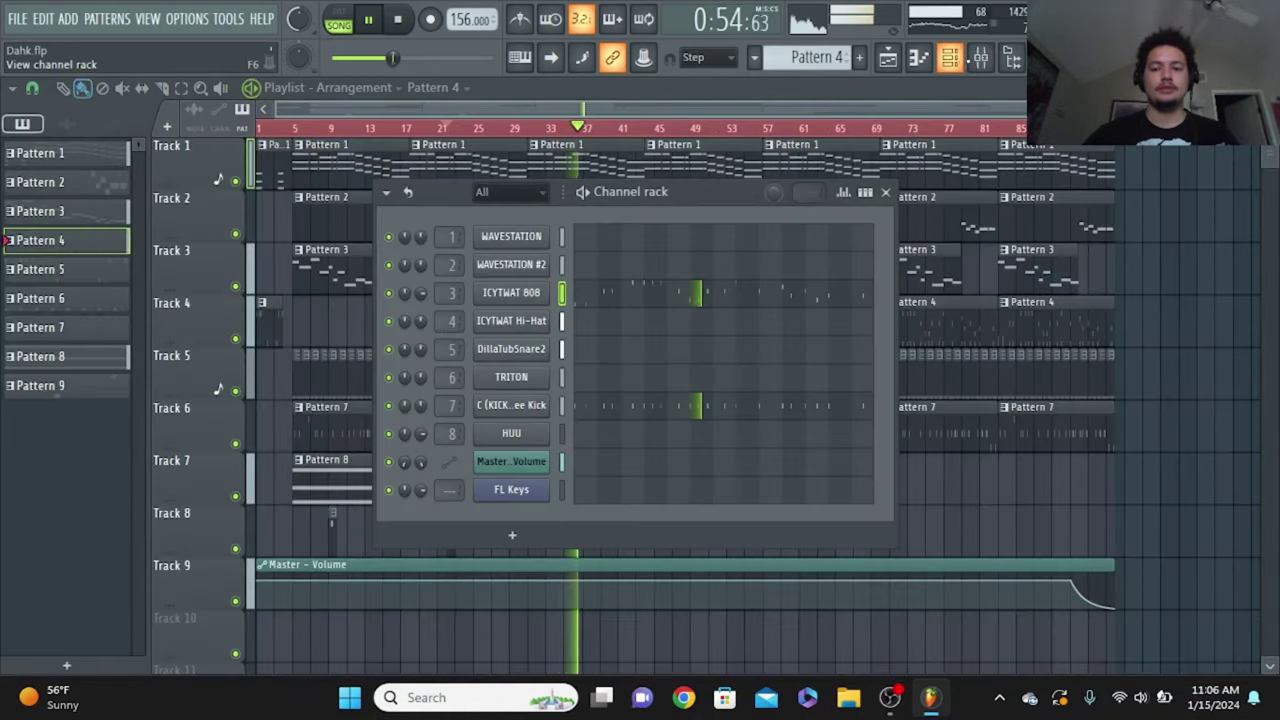
{"action": "left_click", "coordinate": [980, 58]}
{"action": "left_click", "coordinate": [889, 192]}
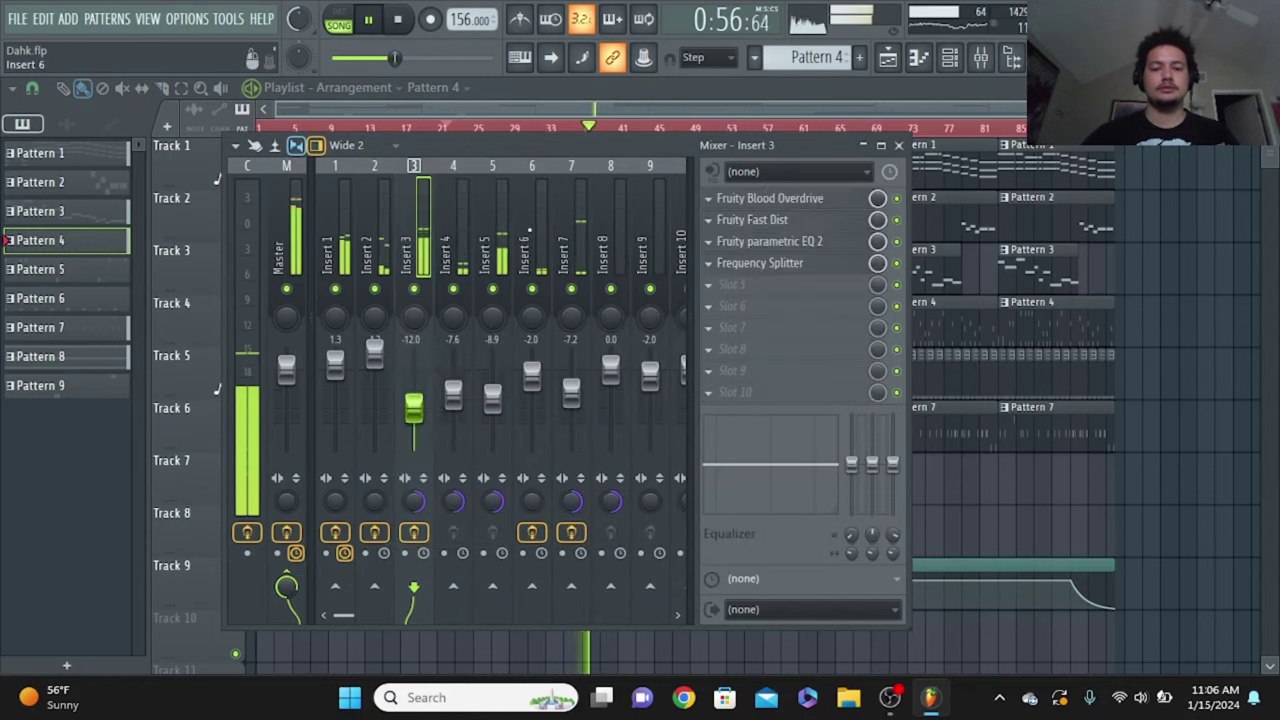
Inspect Insert 4's effect slots, restart the song from the beginning to listen, and stop it
{"action": "left_click", "coordinate": [453, 240]}
{"action": "left_click", "coordinate": [397, 19]}
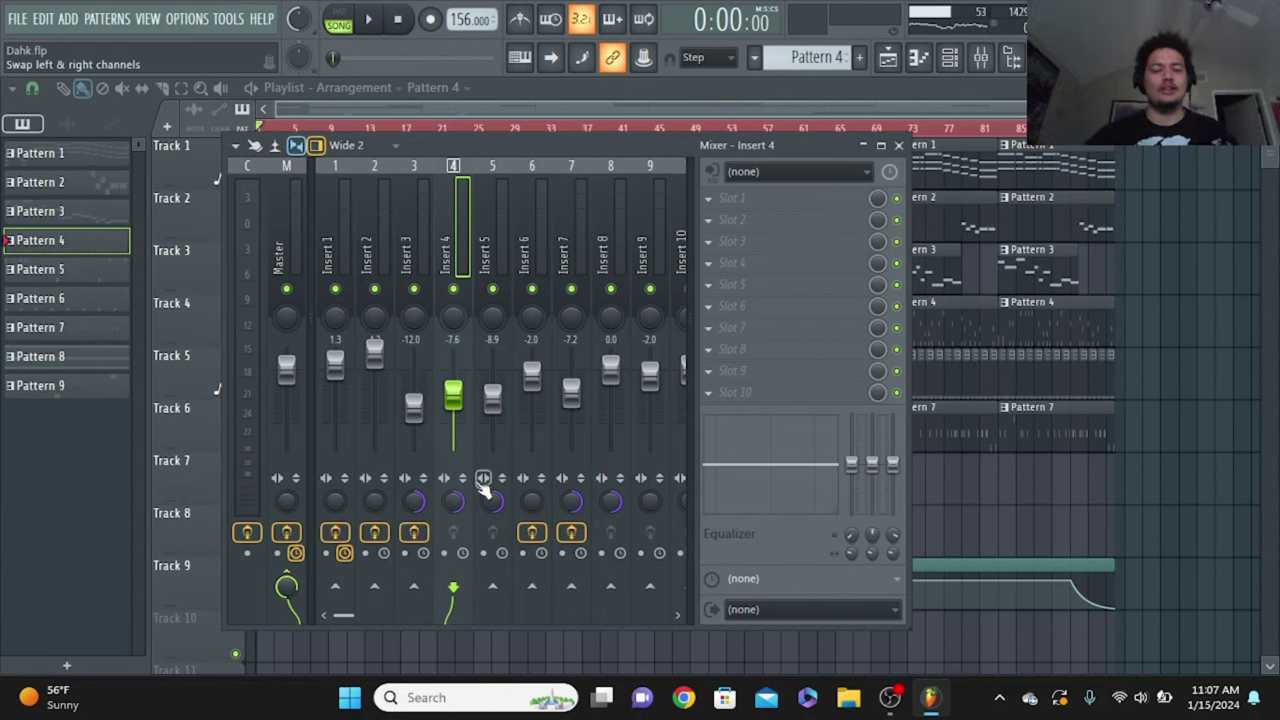
{"action": "left_click", "coordinate": [368, 19]}
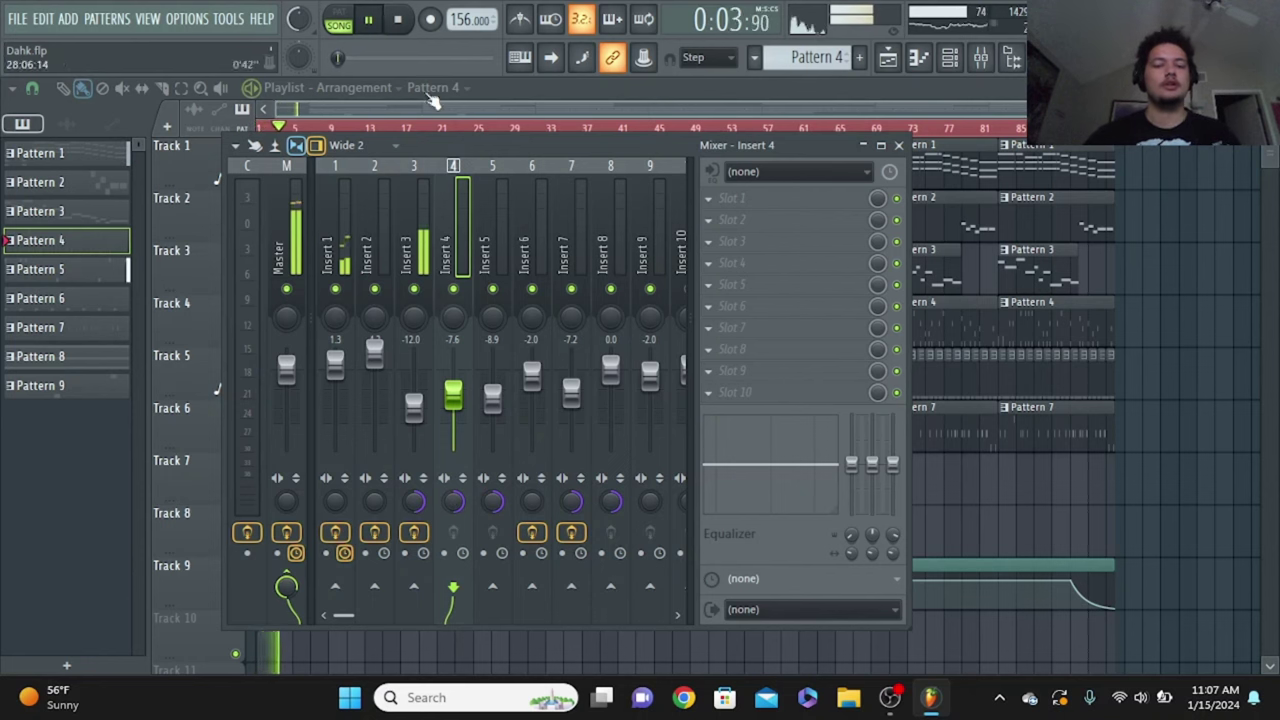
{"action": "left_click", "coordinate": [397, 22]}
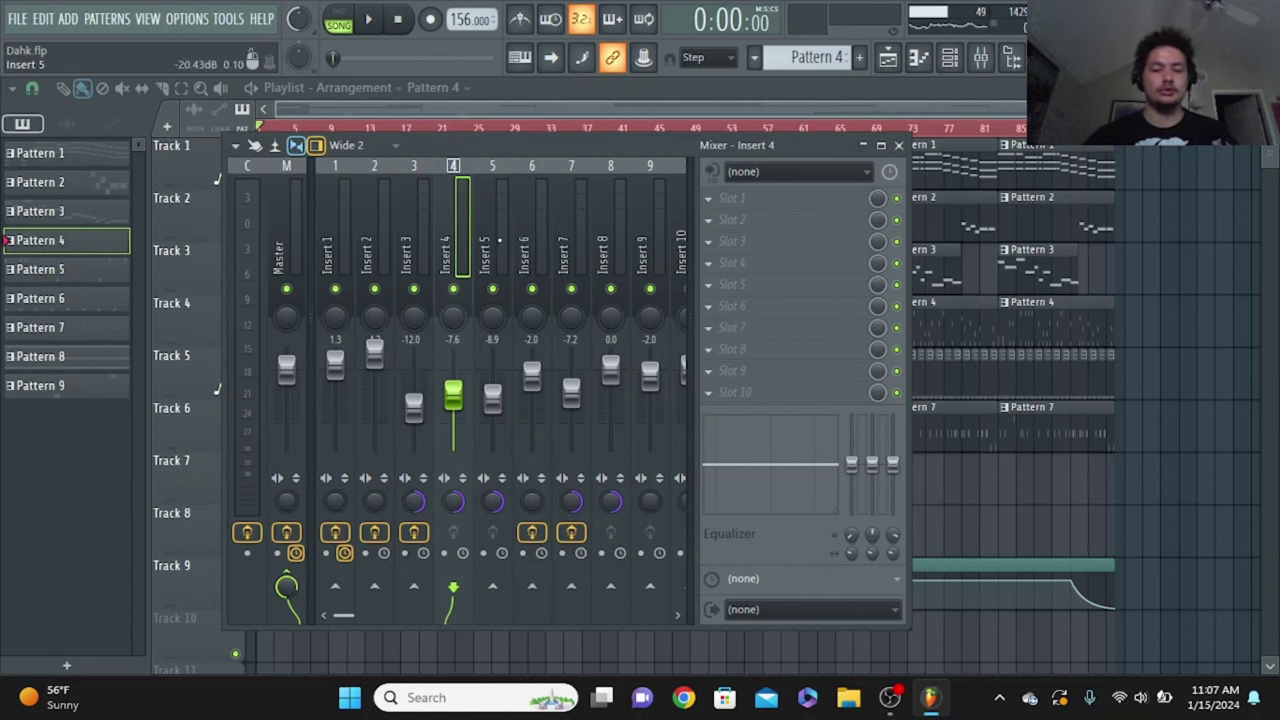
Check the effect slots of Inserts 4 through 8, then go back to Insert 1's effect chain
{"action": "left_click", "coordinate": [499, 240]}
{"action": "left_click", "coordinate": [458, 250]}
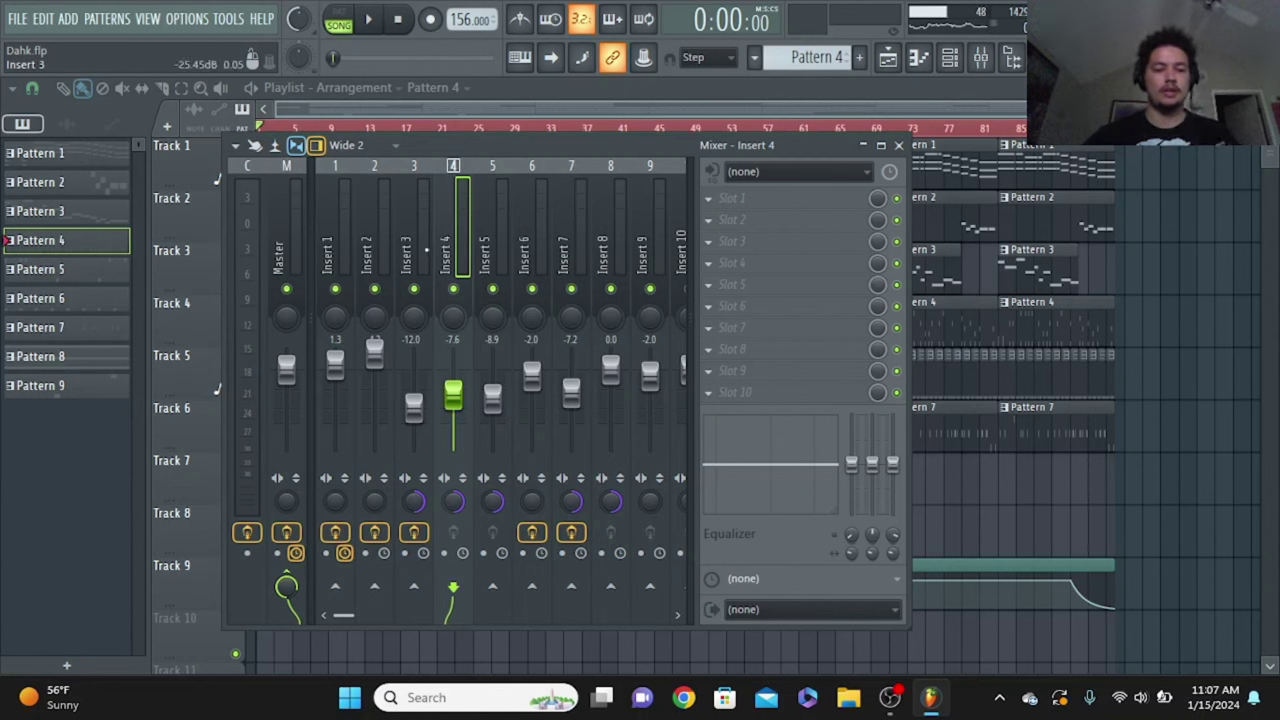
{"action": "left_click", "coordinate": [490, 250]}
{"action": "left_click", "coordinate": [529, 252]}
{"action": "left_click", "coordinate": [568, 254]}
{"action": "left_click", "coordinate": [608, 256]}
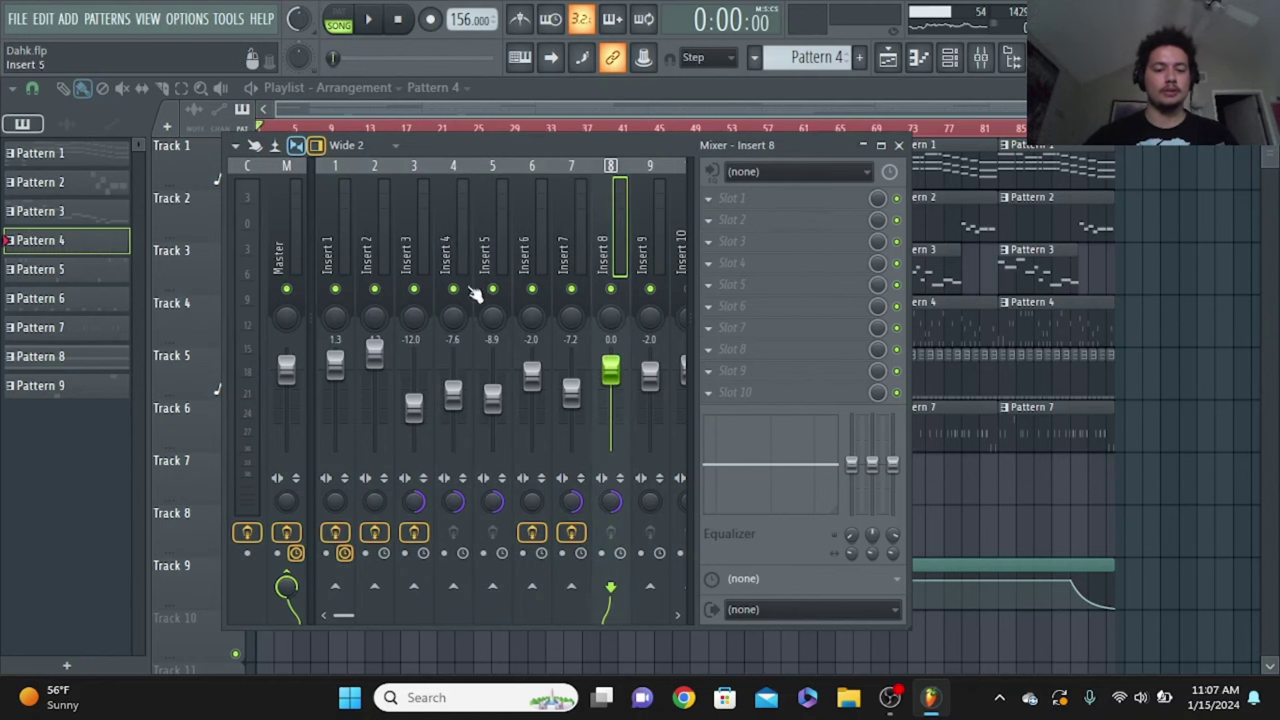
{"action": "left_click", "coordinate": [338, 250]}
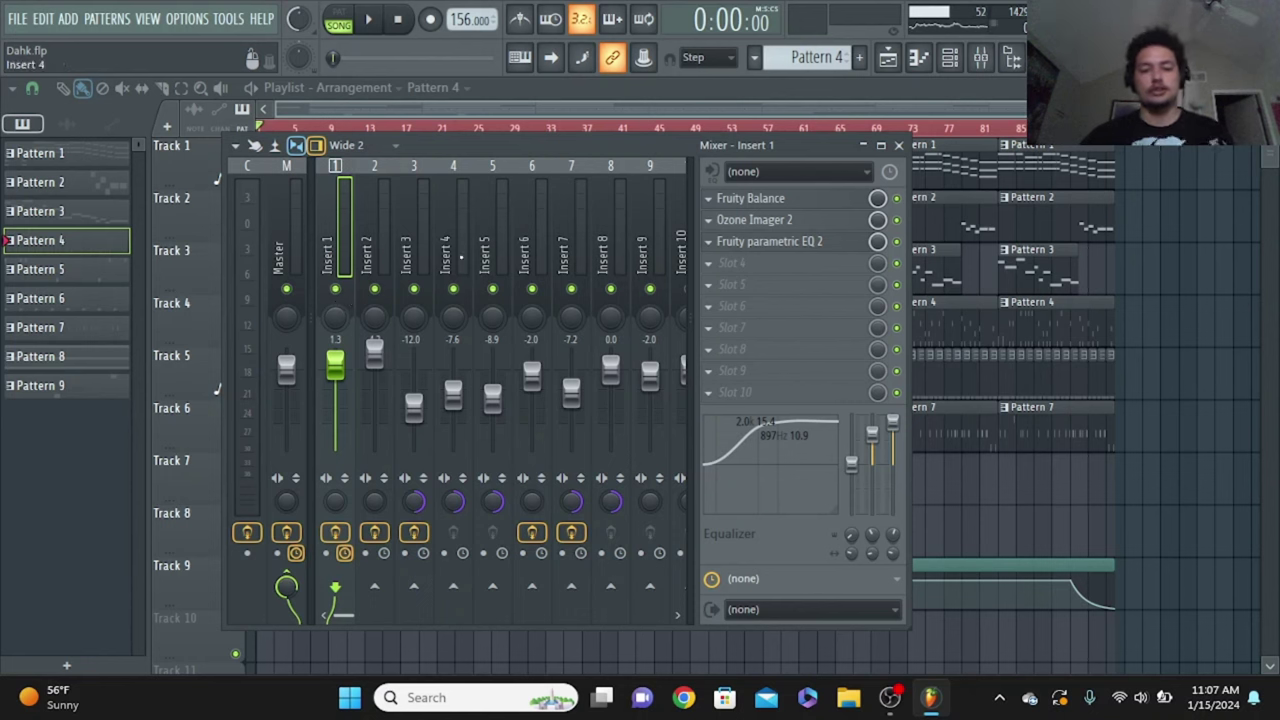
Select Inserts 5 to 8 together, then step through the individual inserts up to Insert 10, ending on Insert 5
{"action": "left_click_drag", "start_coordinate": [490, 232], "coordinate": [610, 232]}
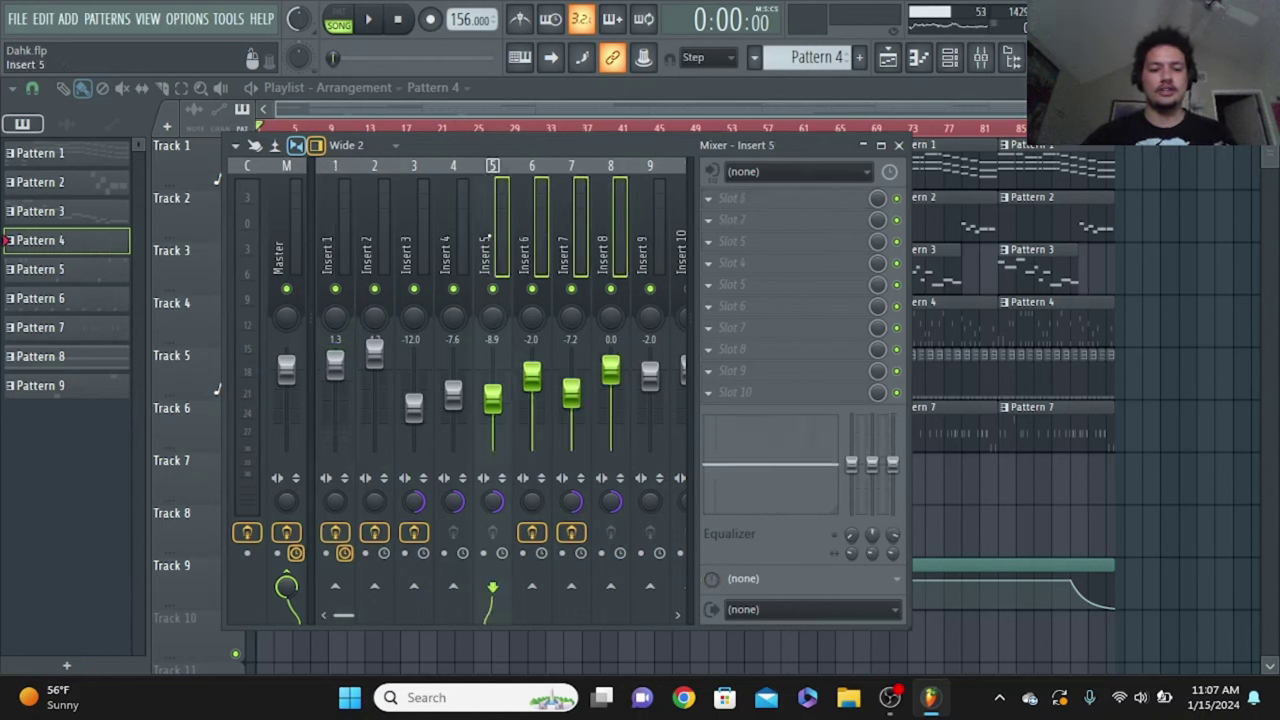
{"action": "left_click", "coordinate": [525, 230]}
{"action": "left_click", "coordinate": [611, 243]}
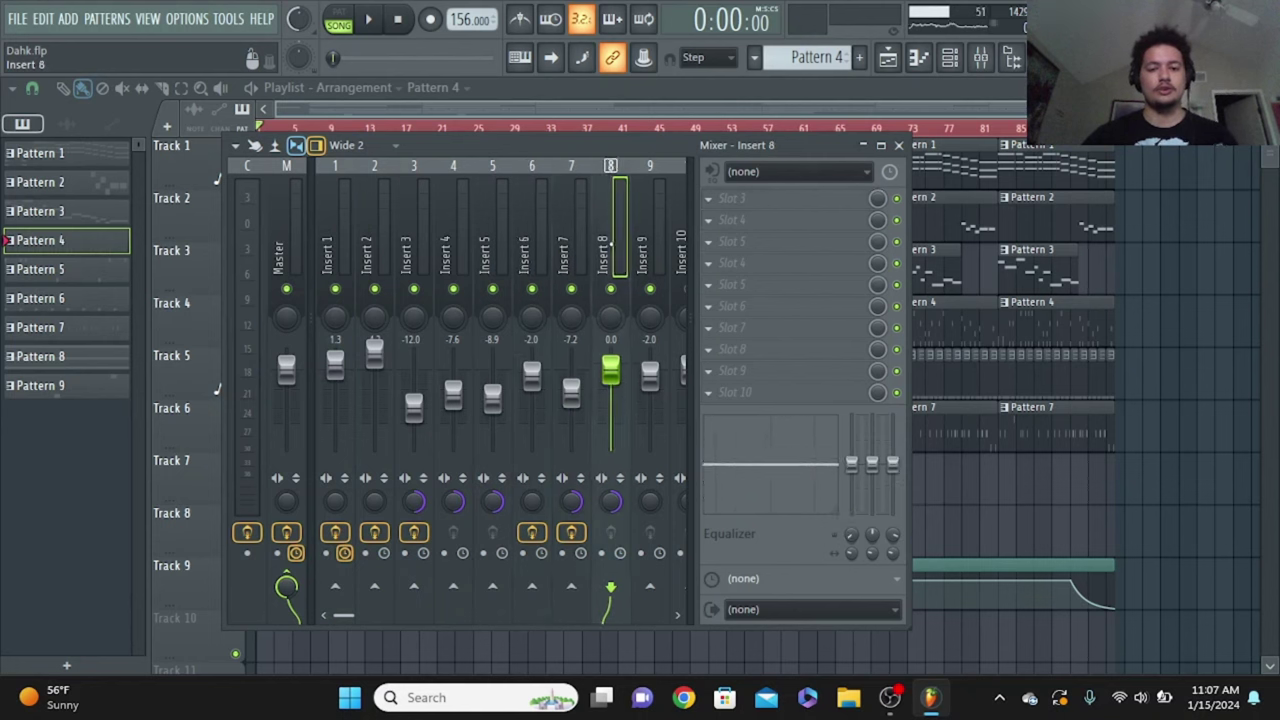
{"action": "left_click", "coordinate": [525, 230]}
{"action": "left_click", "coordinate": [611, 243]}
{"action": "left_click", "coordinate": [650, 243]}
{"action": "left_click", "coordinate": [611, 243]}
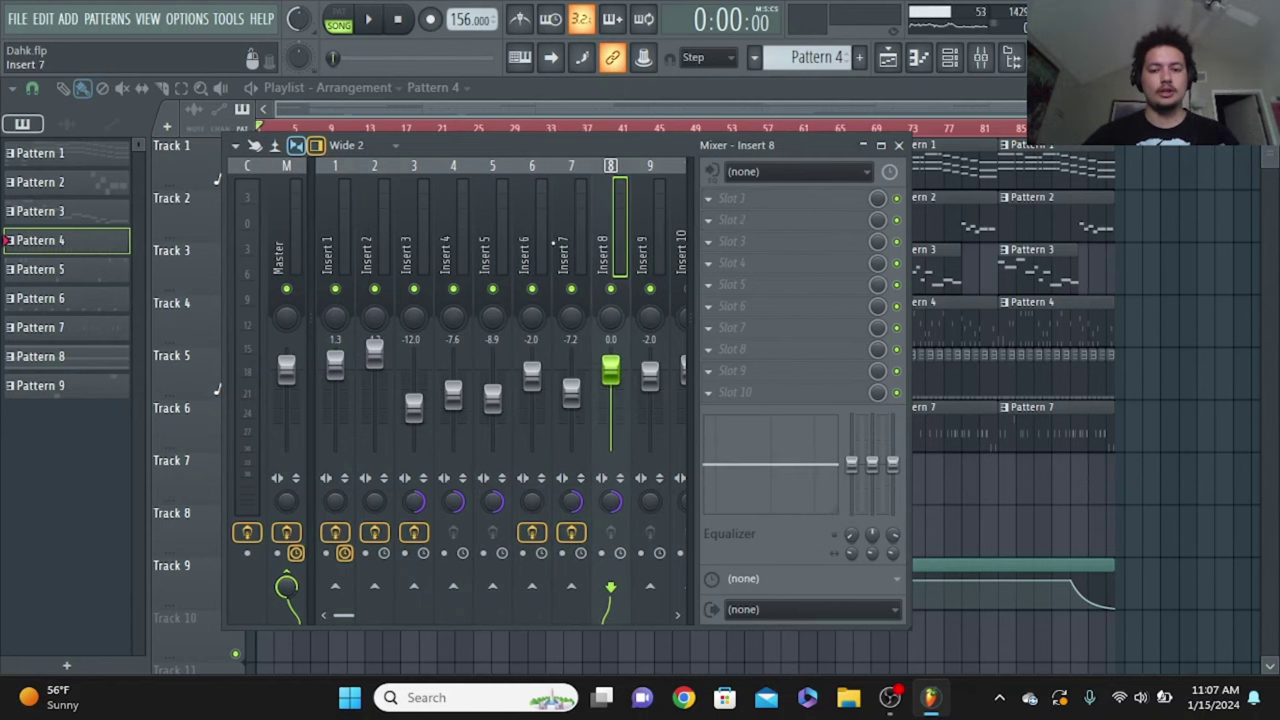
{"action": "left_click", "coordinate": [525, 230]}
{"action": "left_click", "coordinate": [611, 243]}
{"action": "left_click", "coordinate": [650, 243]}
{"action": "left_click", "coordinate": [681, 243]}
{"action": "left_click", "coordinate": [469, 243]}
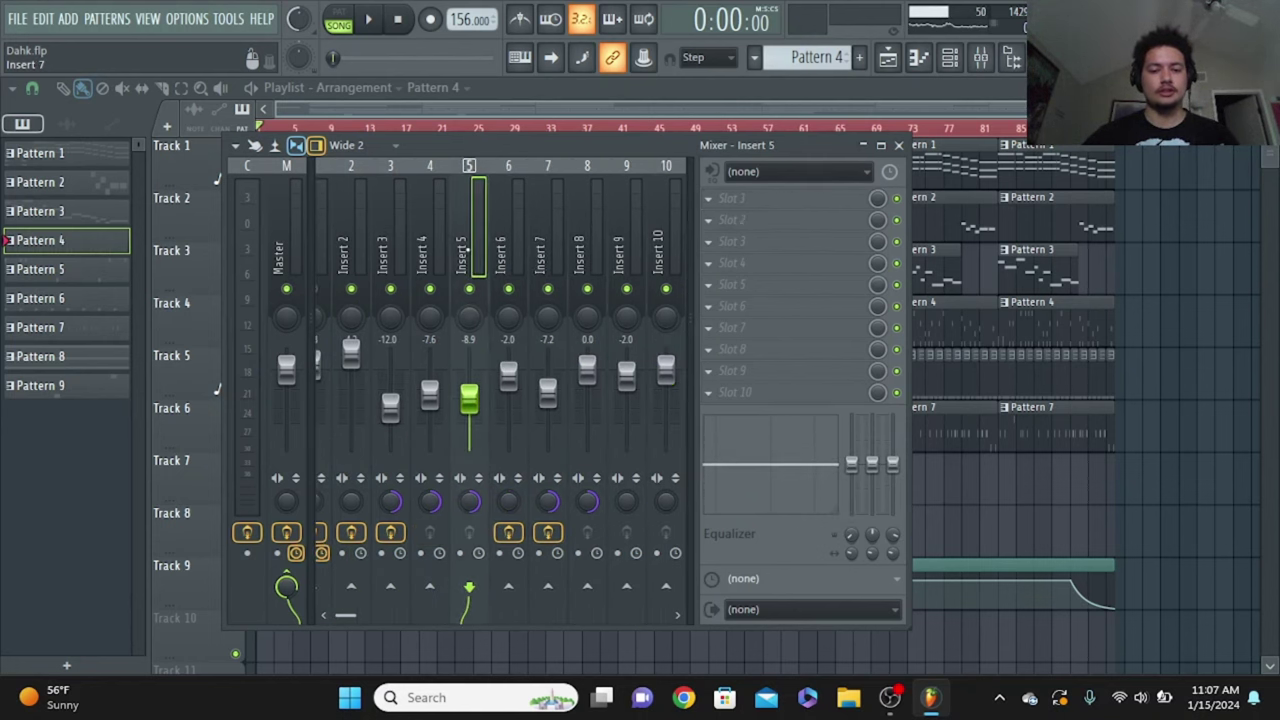
{"action": "left_click", "coordinate": [429, 243]}
{"action": "left_click", "coordinate": [390, 243]}
{"action": "left_click", "coordinate": [469, 243]}
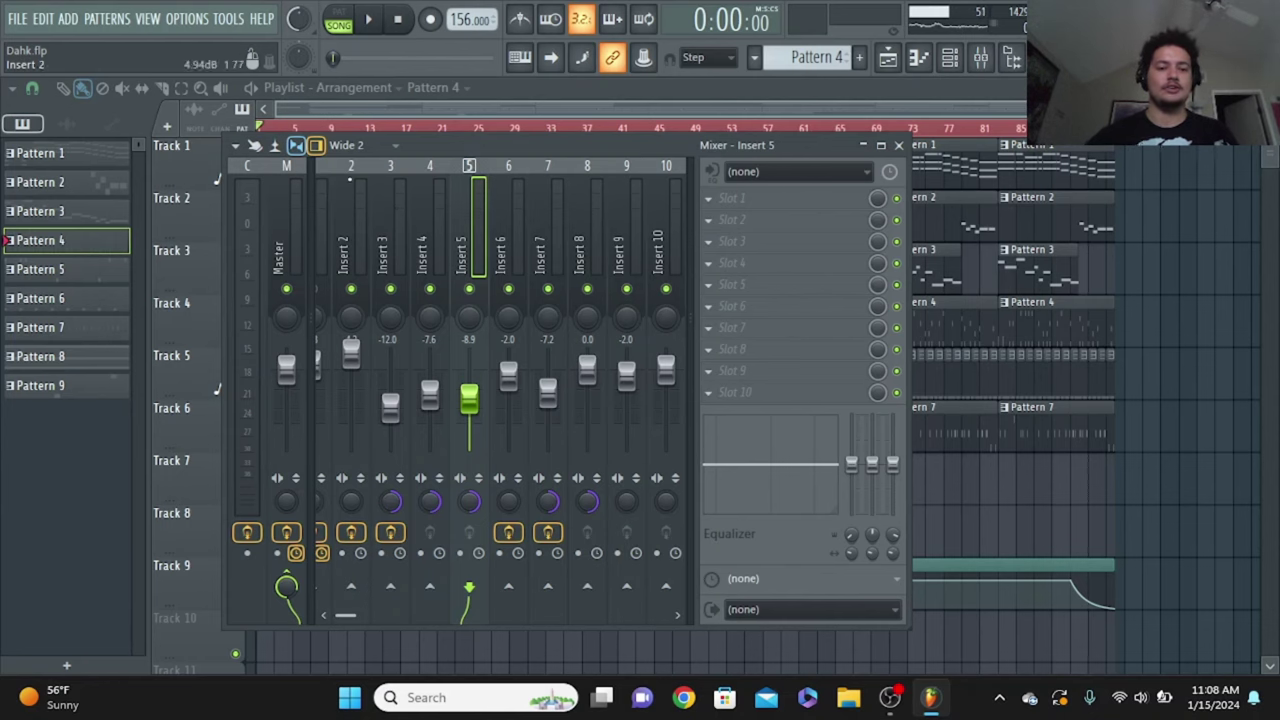
Play the arrangement from about bar 32 and watch Inserts 4 and 5 in the mixer
{"action": "key", "text": "space"}
{"action": "left_click", "coordinate": [548, 128]}
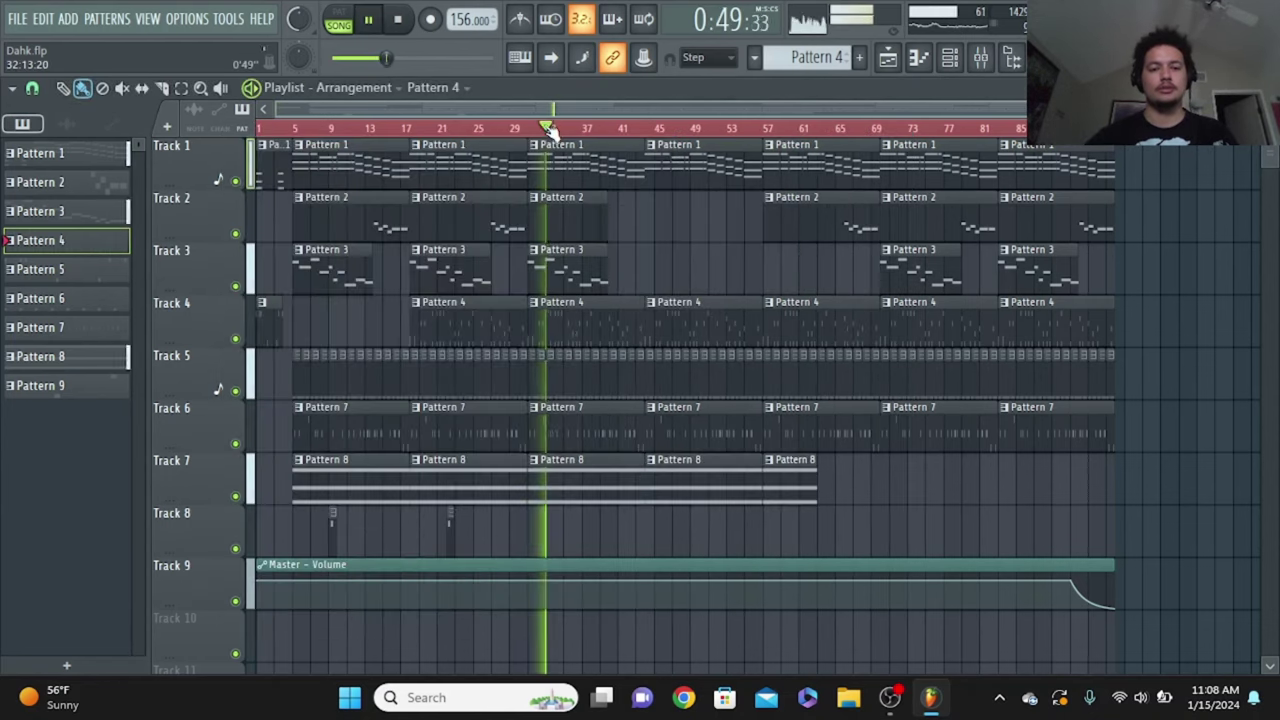
{"action": "left_click", "coordinate": [980, 57]}
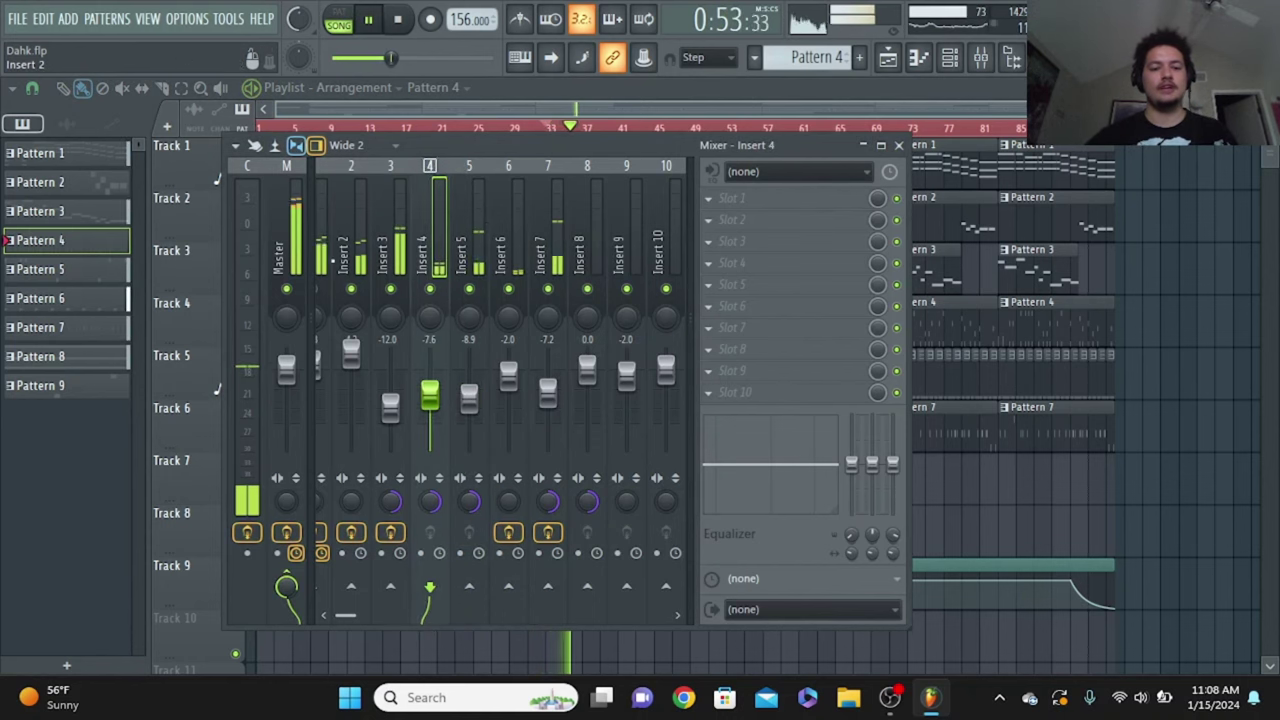
{"action": "left_click", "coordinate": [469, 230]}
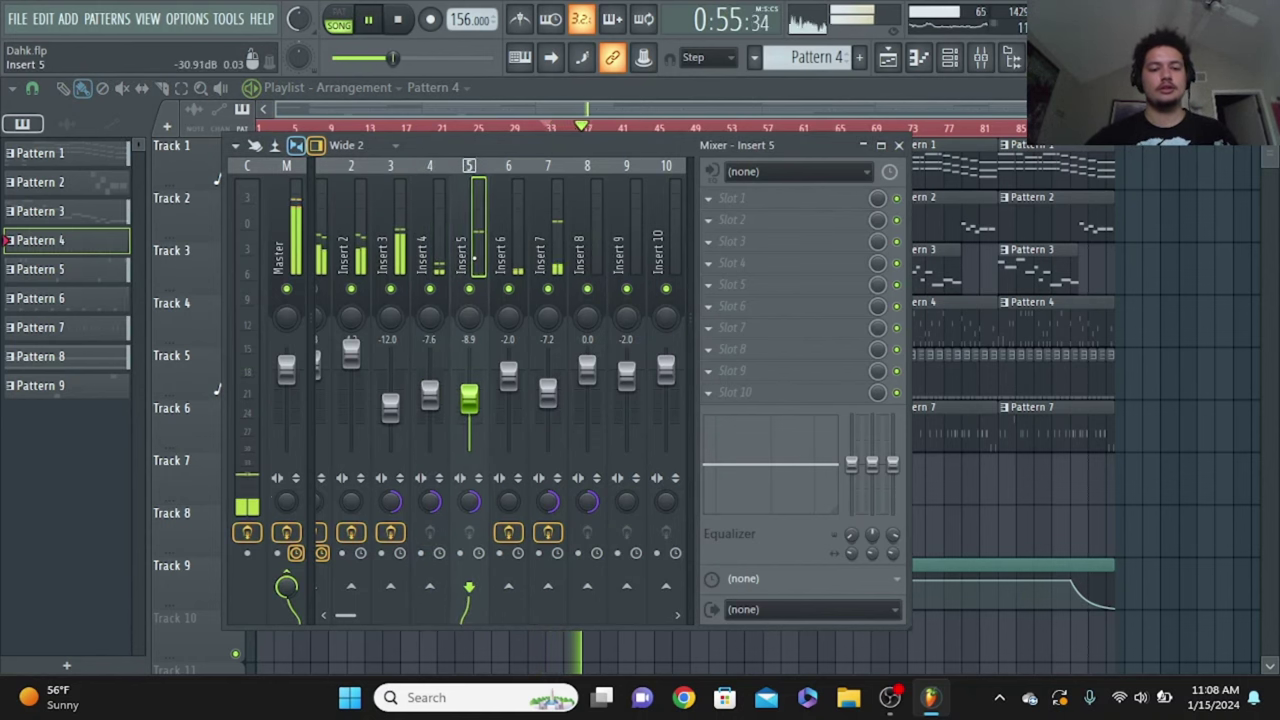
Compare the mix with Insert 7 silenced and restored during playback, then set Insert 7's volume to -5.7 dB
{"action": "left_click", "coordinate": [560, 398]}
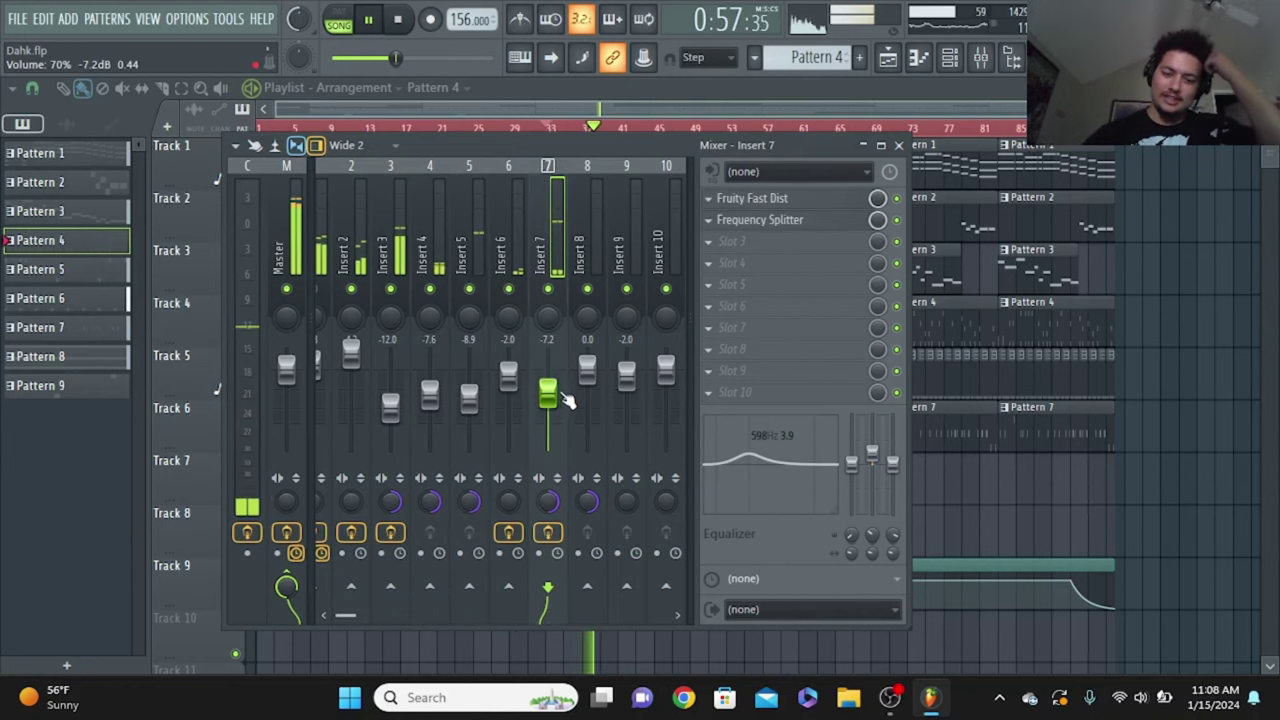
{"action": "left_click_drag", "start_coordinate": [549, 393], "coordinate": [550, 450]}
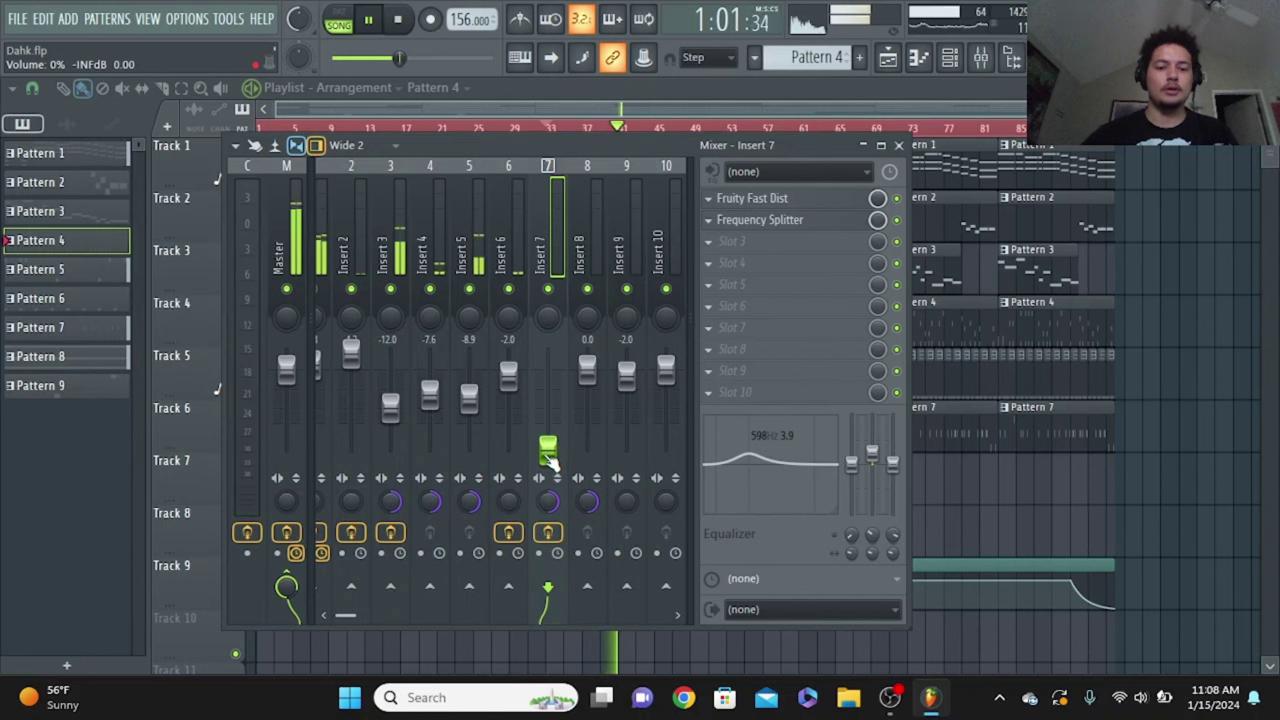
{"action": "left_click_drag", "start_coordinate": [549, 458], "coordinate": [550, 399]}
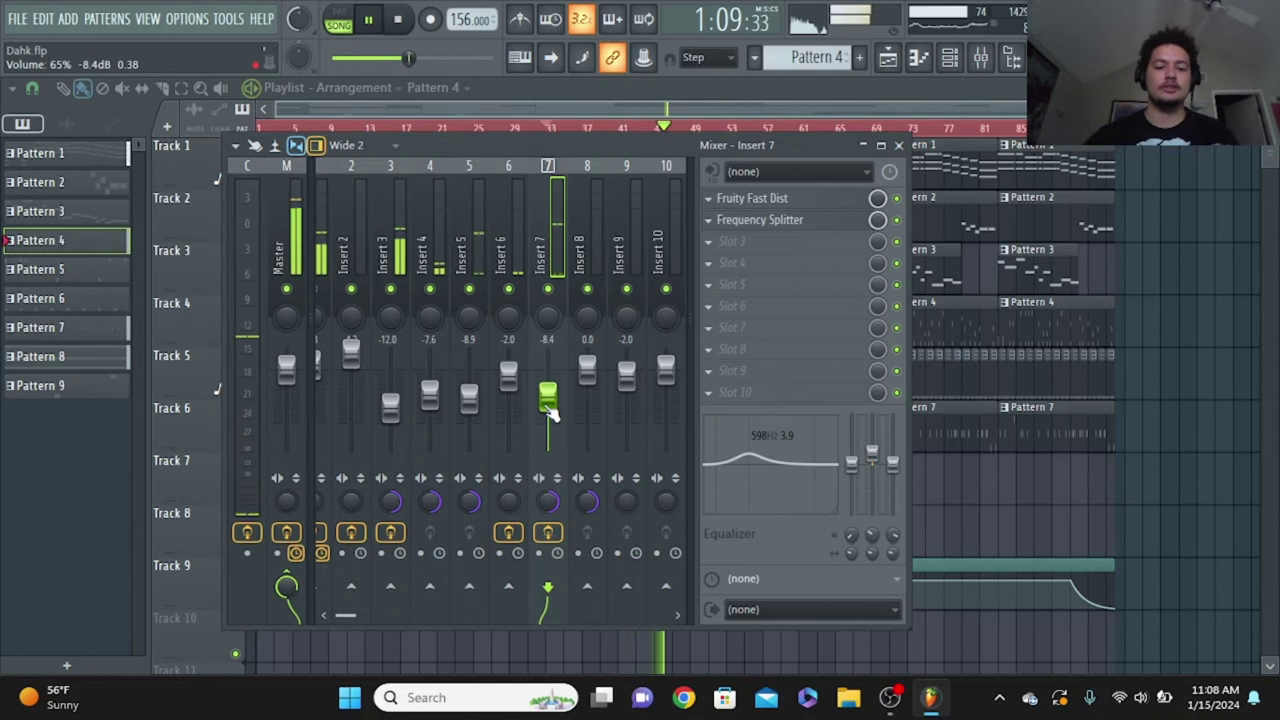
{"action": "mouse_move", "coordinate": [549, 408]}
{"action": "left_mouse_down"}
{"action": "mouse_move", "coordinate": [549, 362]}
{"action": "mouse_move", "coordinate": [549, 406]}
{"action": "mouse_move", "coordinate": [549, 395]}
{"action": "left_mouse_up"}
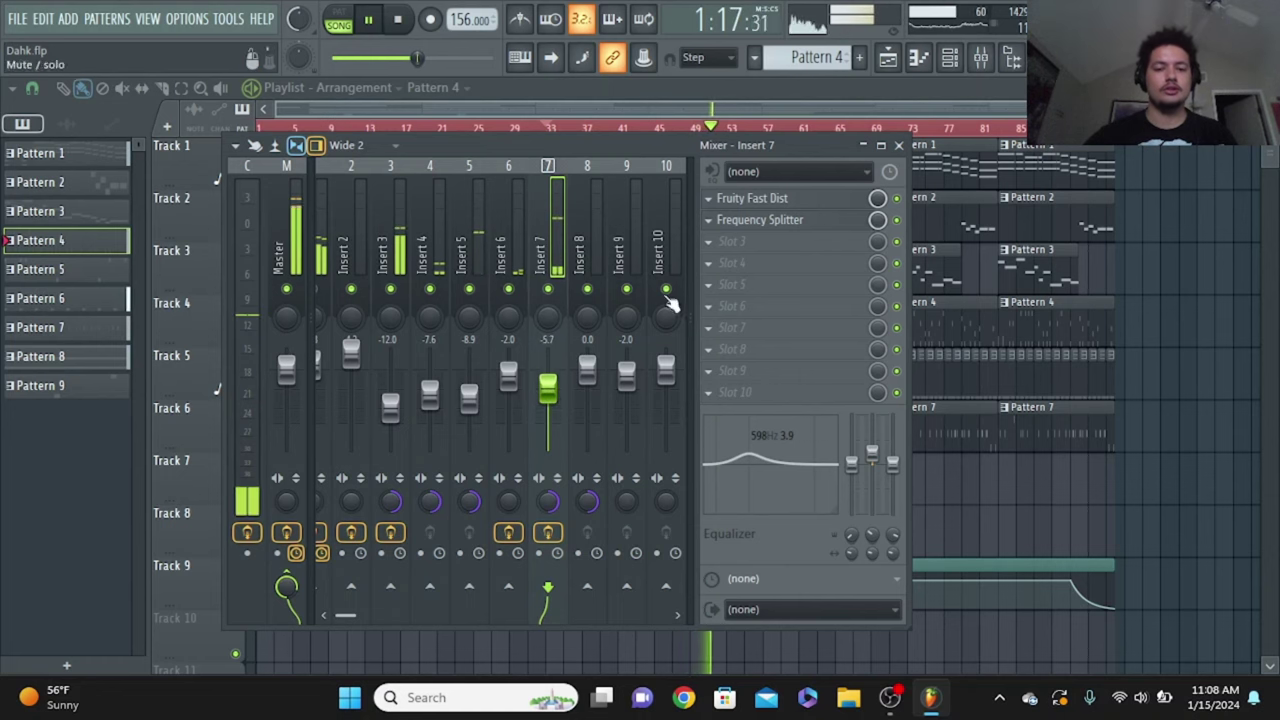
Show the Master track's effect chain in the mixer, examine its Fruity Blood Overdrive settings, and close the effect
{"action": "left_click", "coordinate": [898, 145]}
{"action": "left_click", "coordinate": [980, 57]}
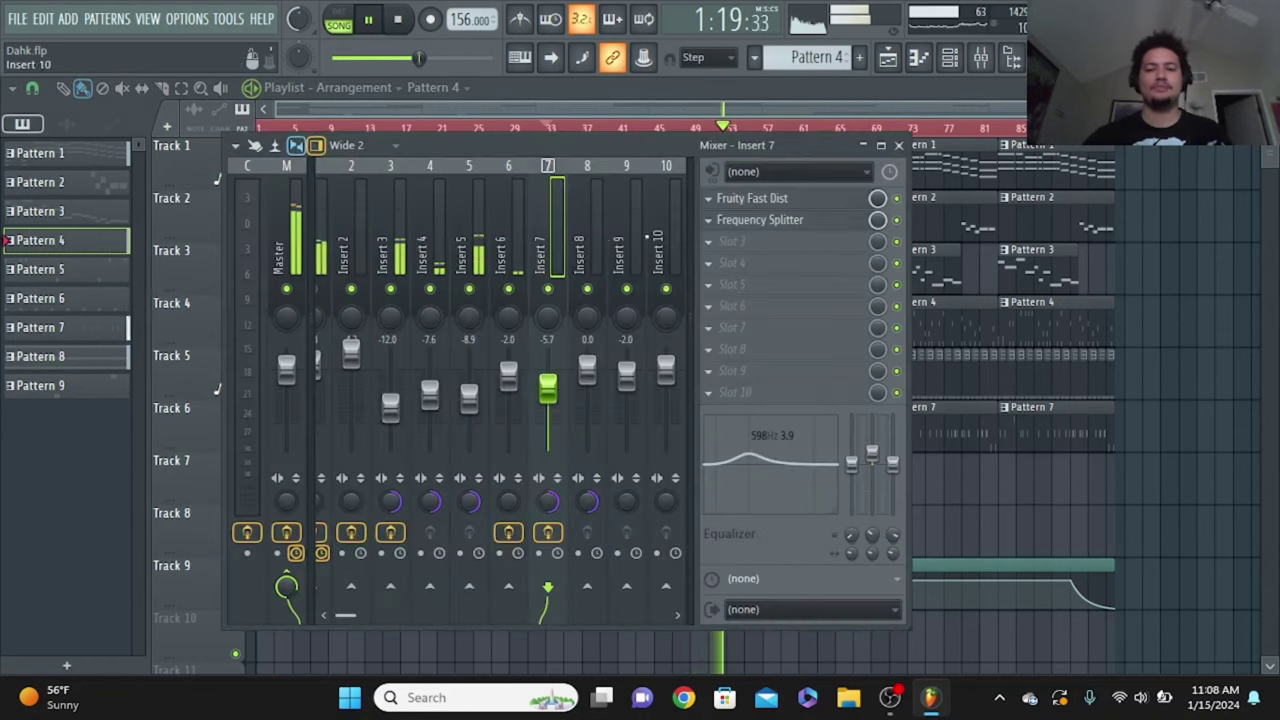
{"action": "left_click", "coordinate": [318, 250]}
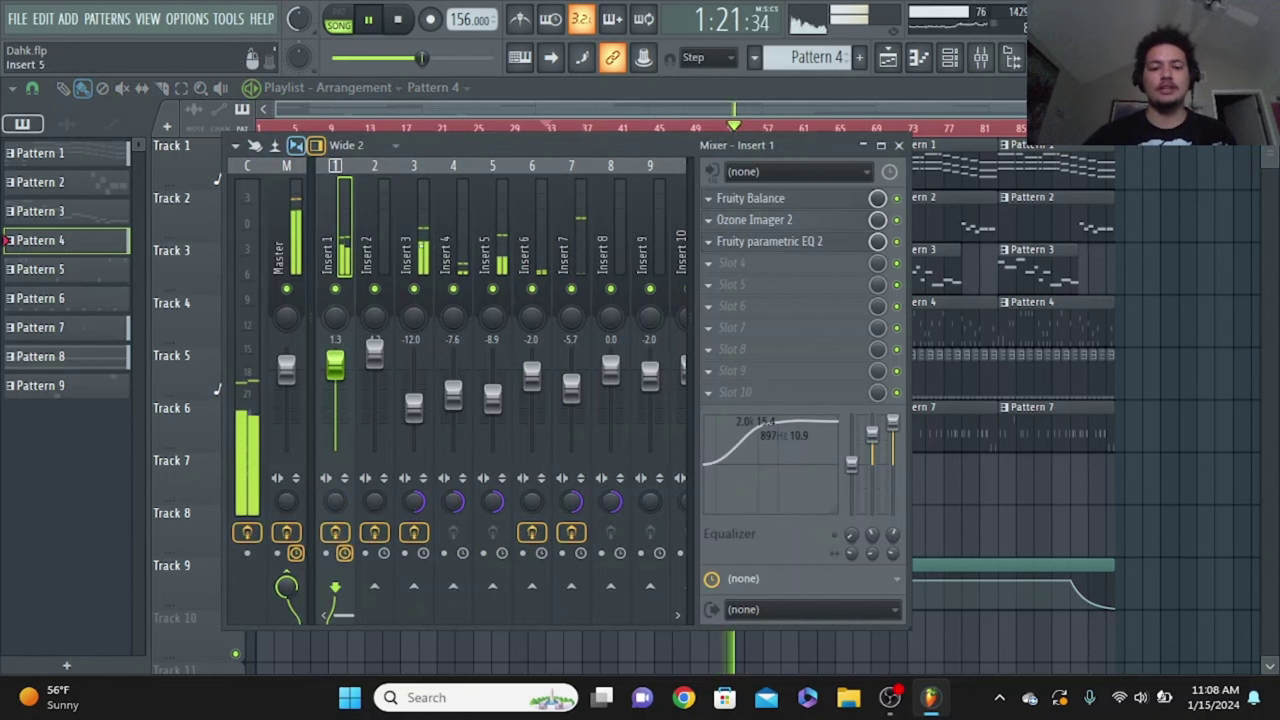
{"action": "left_click", "coordinate": [287, 250]}
{"action": "left_click", "coordinate": [768, 202]}
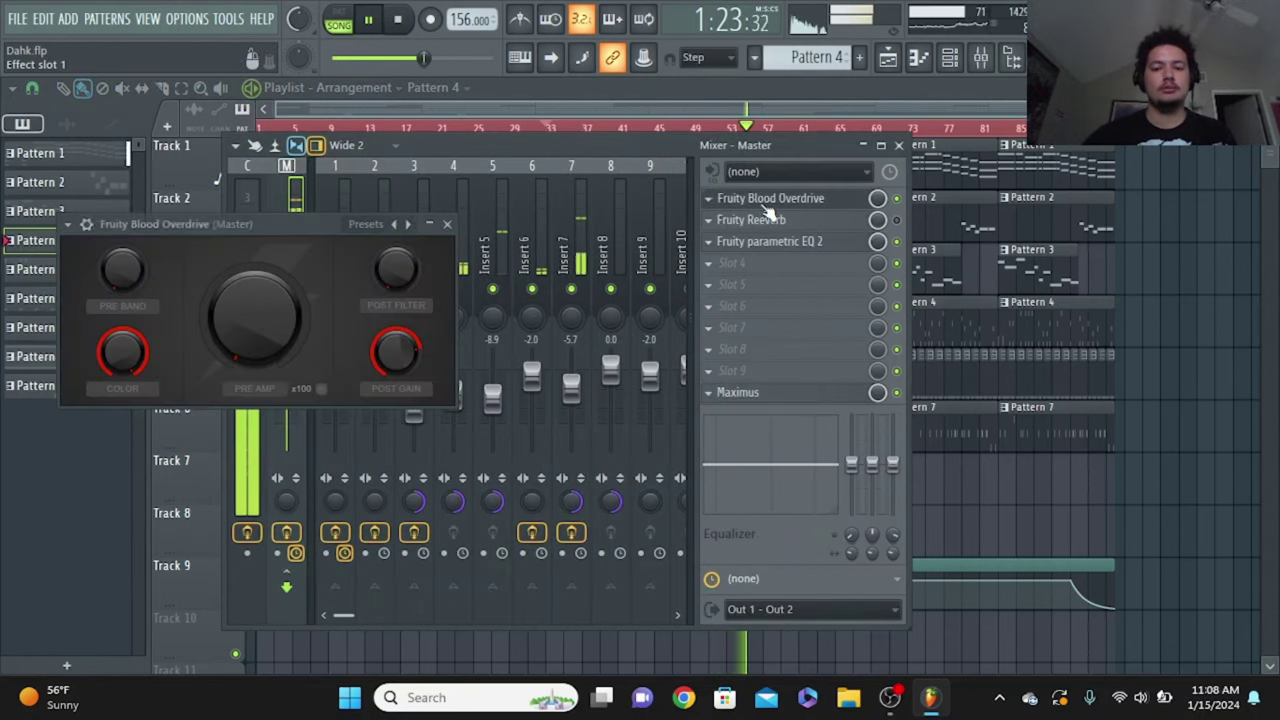
{"action": "left_click", "coordinate": [447, 224]}
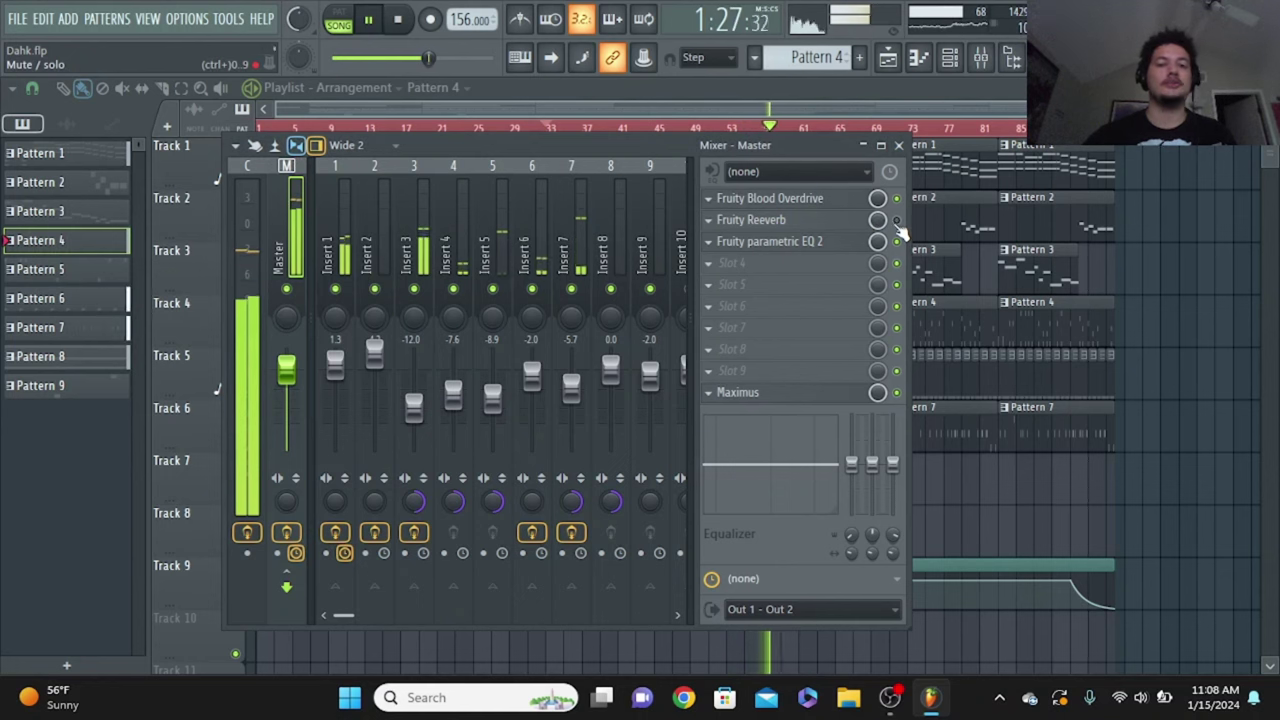
Enable the Master's Fruity Reeverb and set its High Damping to 6.3 kHz while the arrangement plays
{"action": "left_click", "coordinate": [710, 220]}
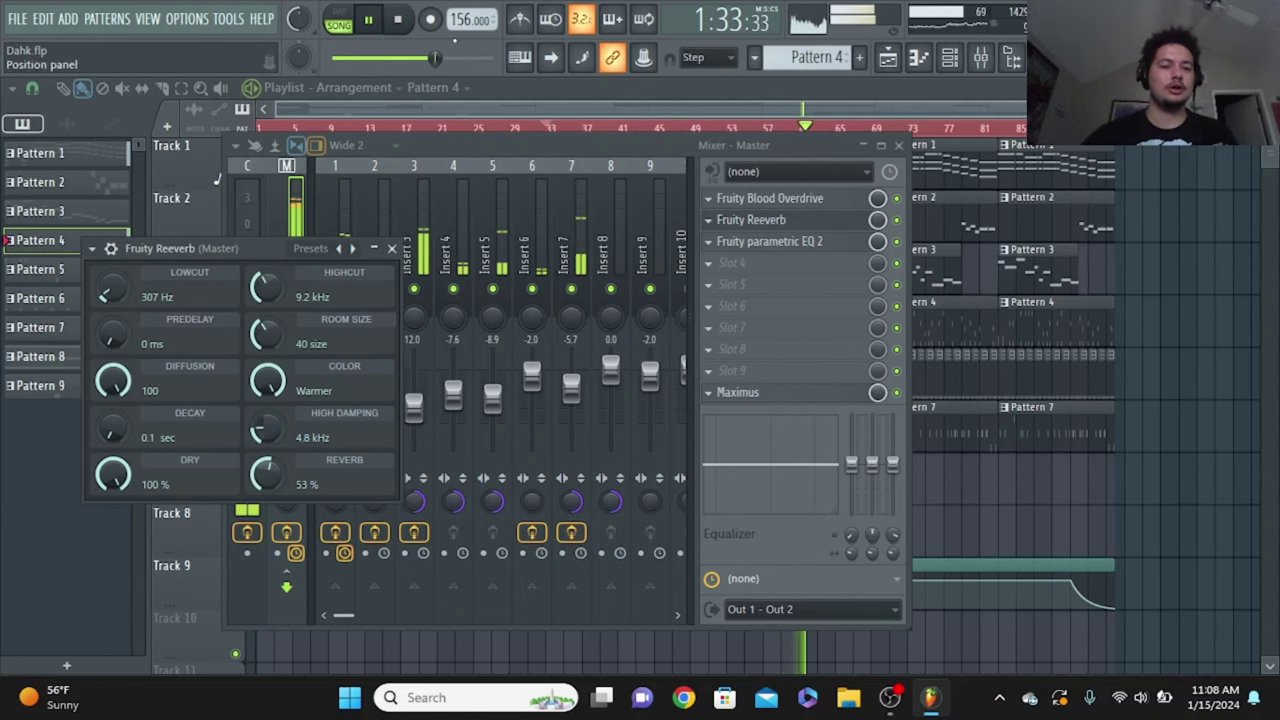
{"action": "key", "text": "space"}
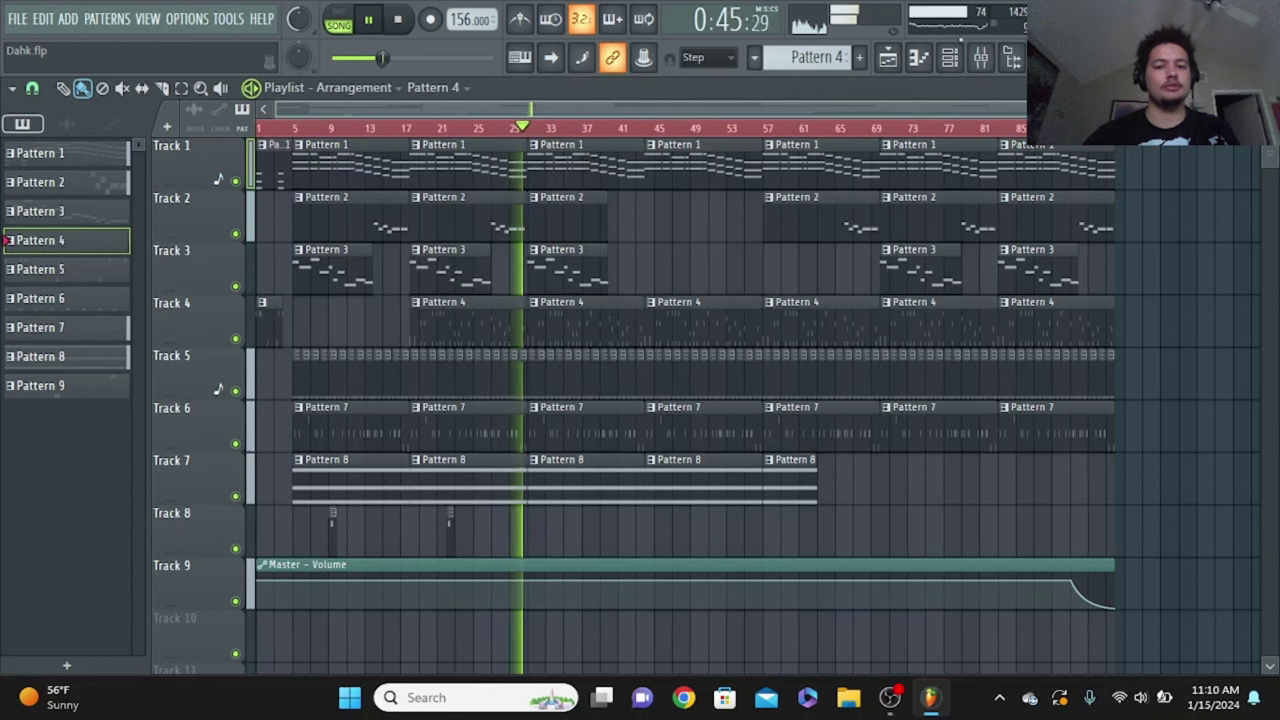
{"action": "left_click", "coordinate": [980, 57]}
{"action": "left_click", "coordinate": [752, 222]}
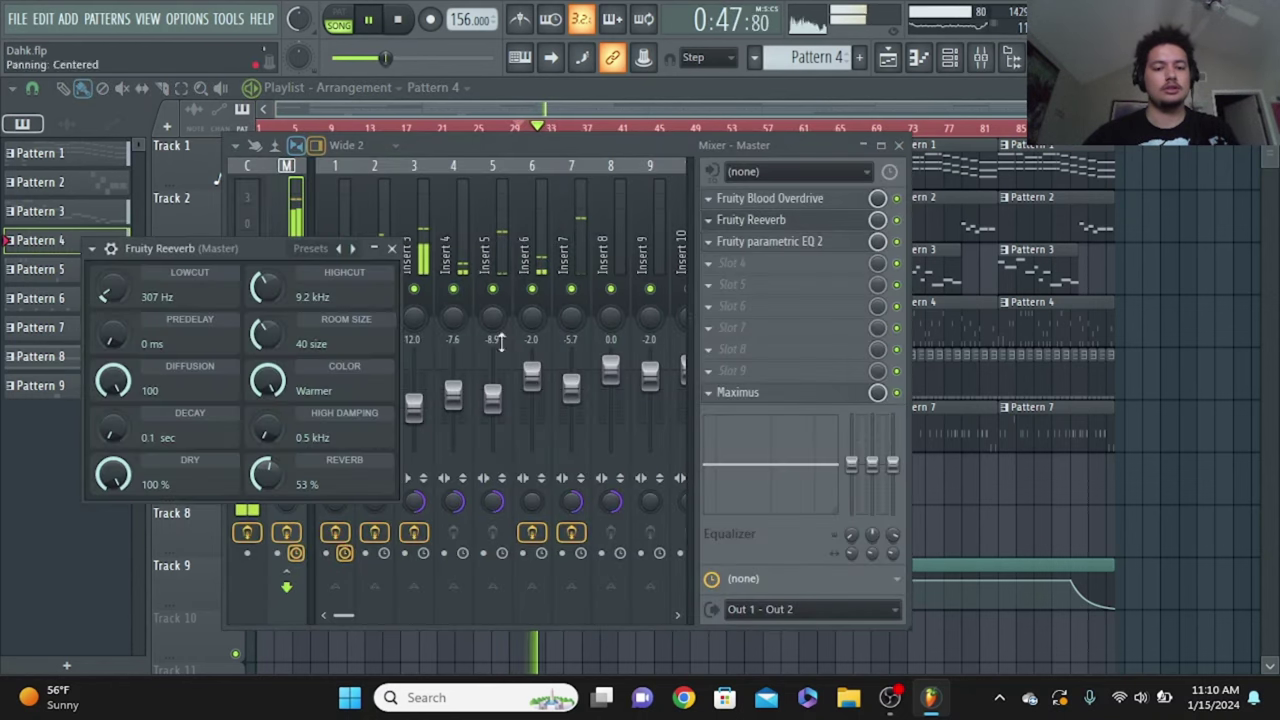
{"action": "scroll", "coordinate": [265, 430], "scroll_direction": "up", "scroll_amount": 4}
{"action": "scroll", "coordinate": [265, 430], "scroll_direction": "up", "scroll_amount": 2}
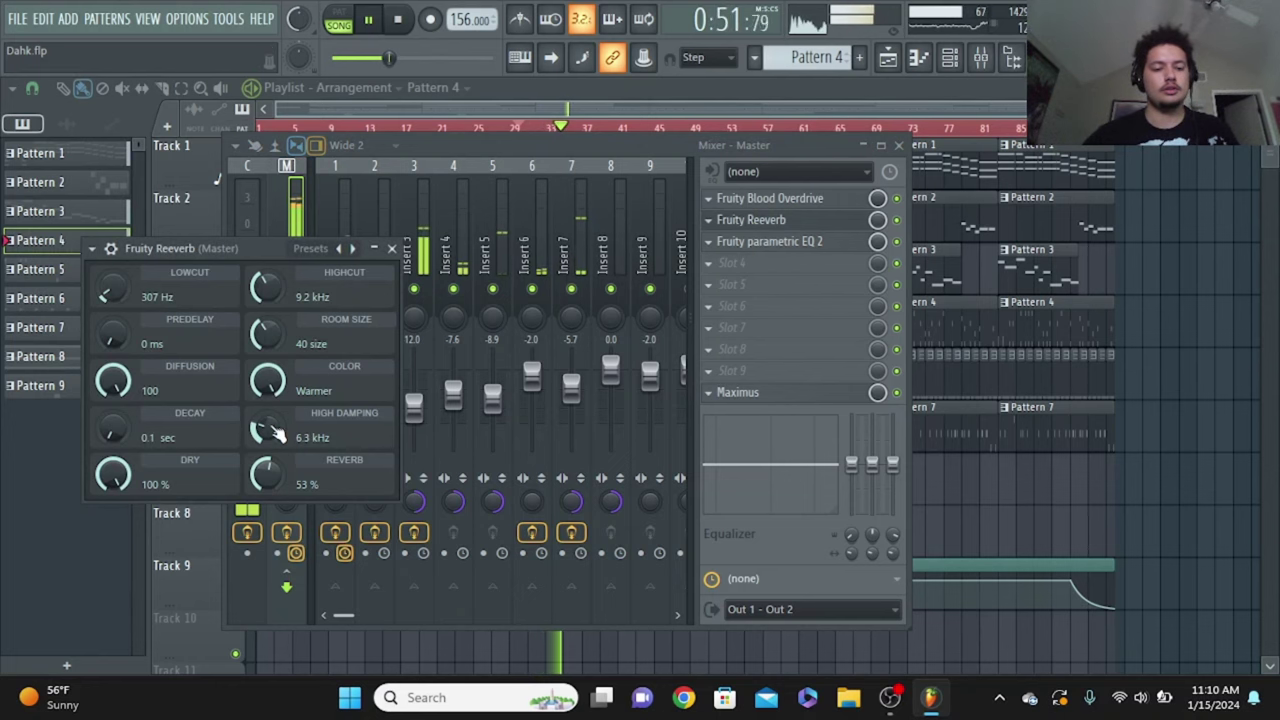
Close the Master's Fruity Reeverb, show its Fruity parametric EQ 2 curve for review, and stop playback
{"action": "left_click", "coordinate": [391, 248]}
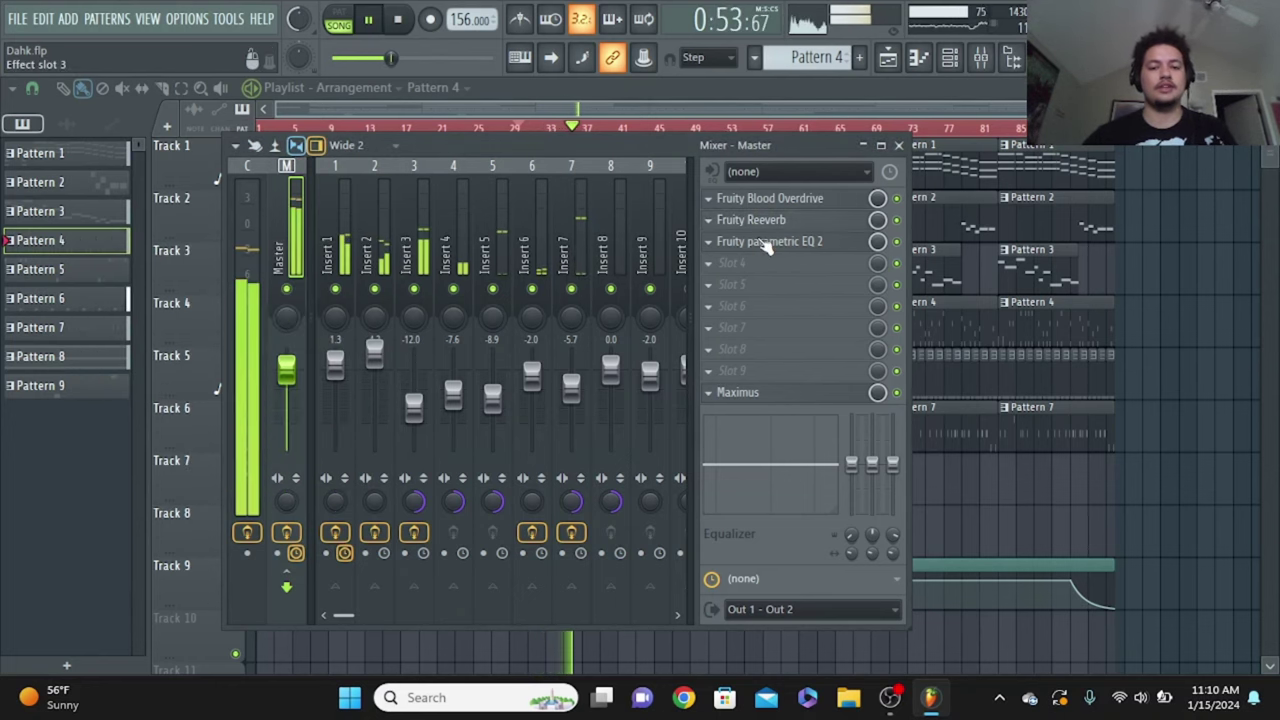
{"action": "left_click", "coordinate": [763, 243]}
{"action": "left_click", "coordinate": [396, 24]}
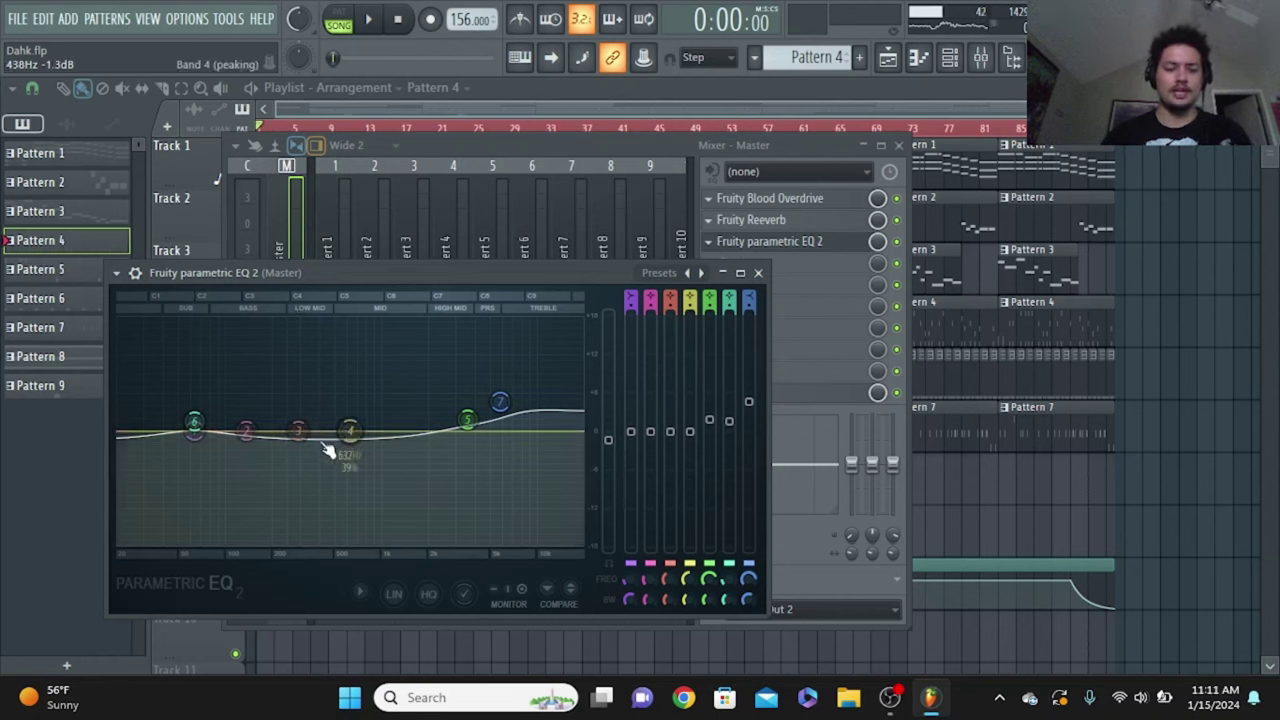
Add a Frequency Splitter in the Master's slot 4 and cut its low and high main outputs to -inf
{"action": "left_click", "coordinate": [805, 268]}
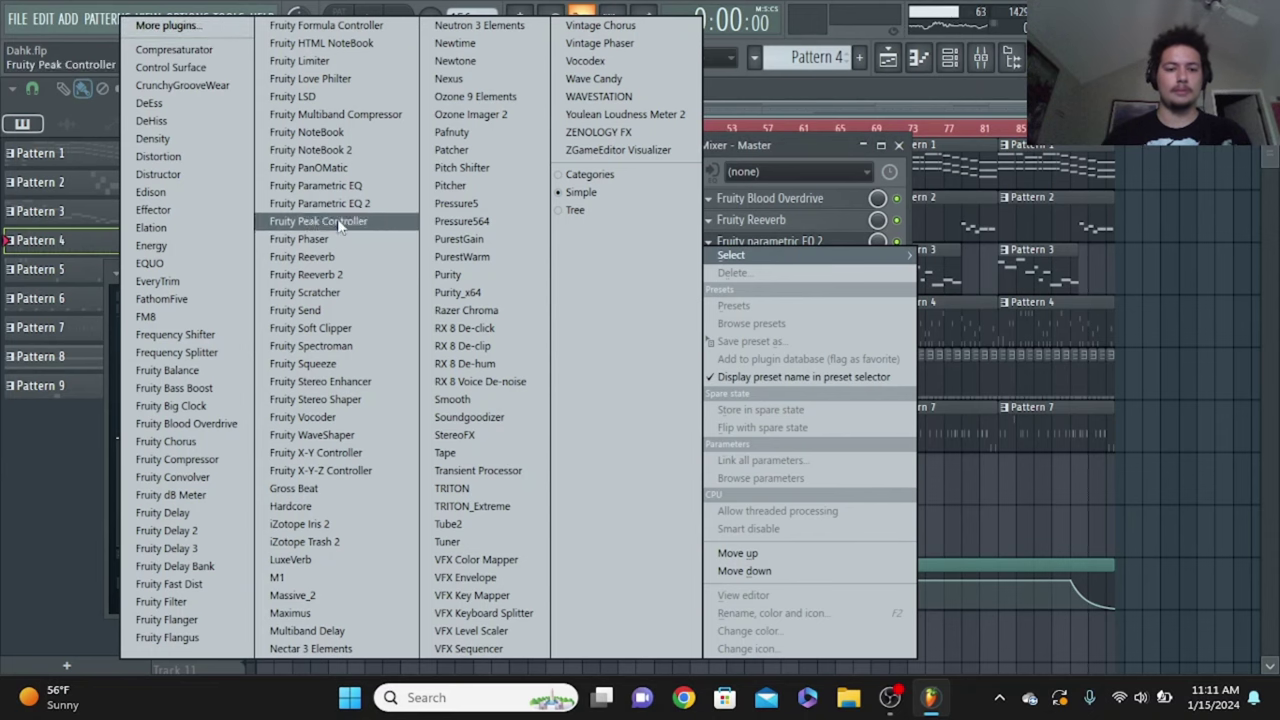
{"action": "left_click", "coordinate": [207, 356]}
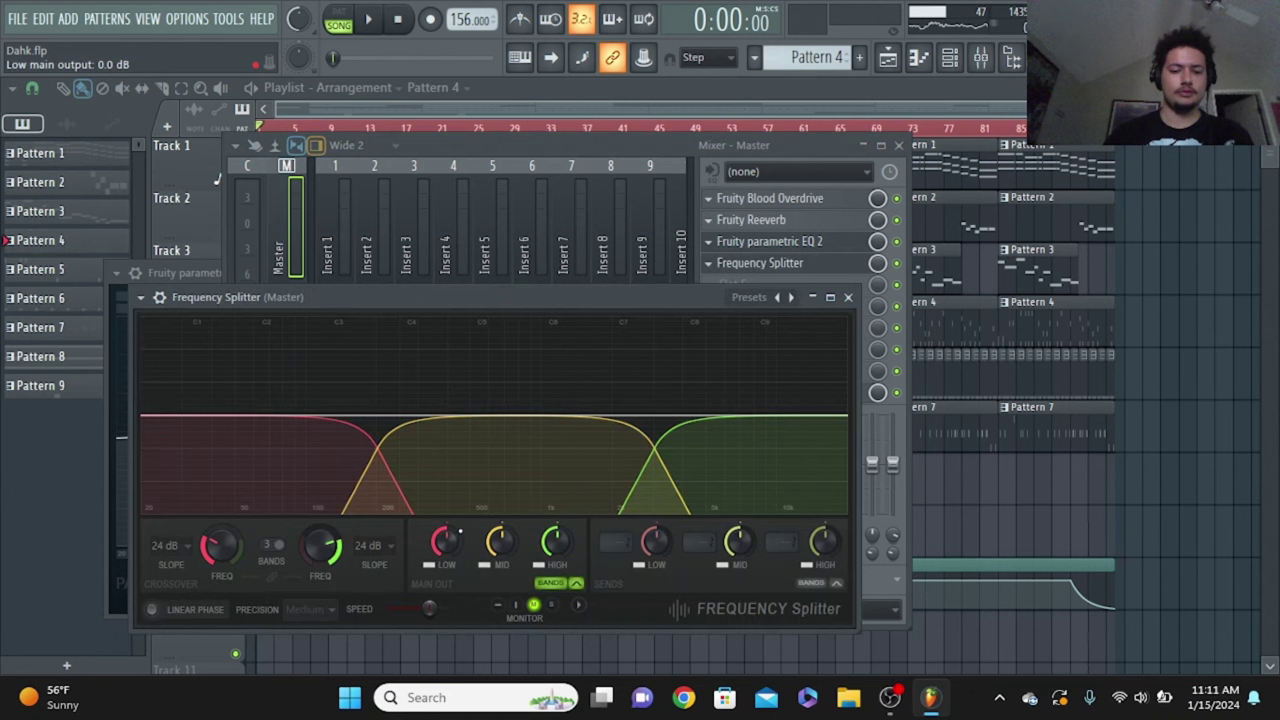
{"action": "left_click_drag", "start_coordinate": [446, 541], "coordinate": [446, 600]}
{"action": "left_click_drag", "start_coordinate": [553, 541], "coordinate": [553, 600]}
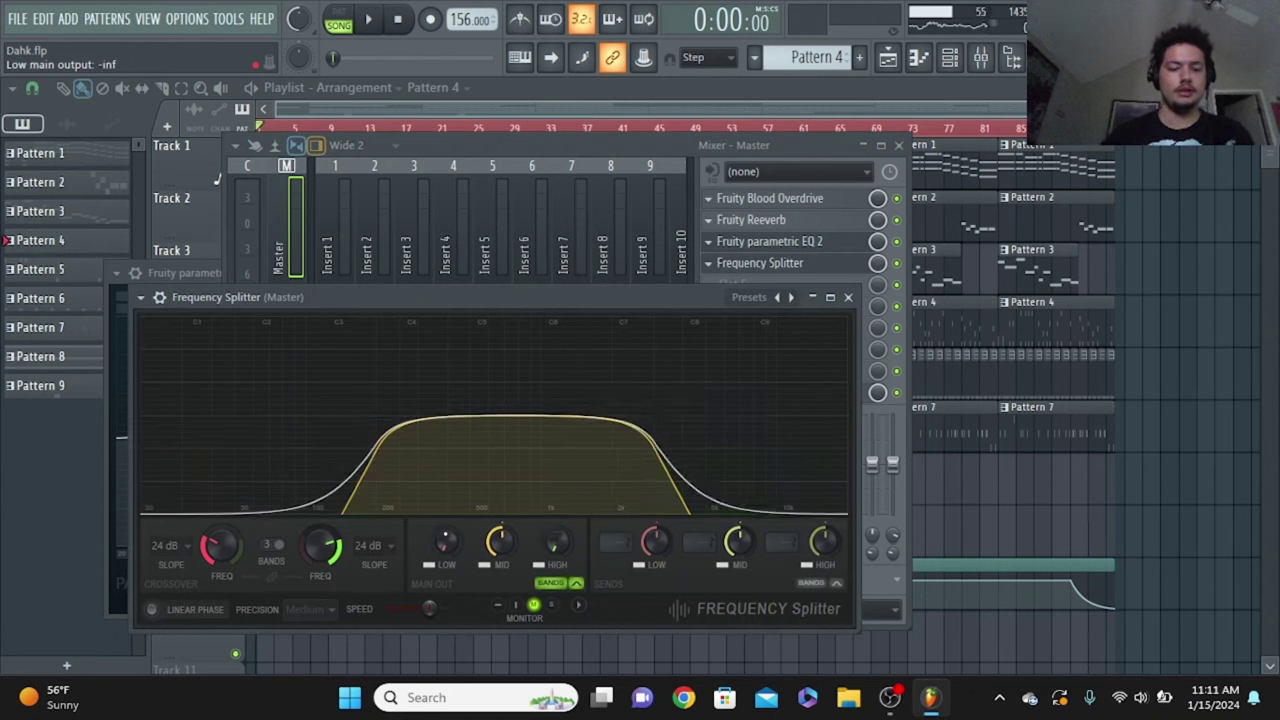
Set both Frequency Splitter crossover slopes to 96 dB and raise the low/mid crossover frequency to narrow the mid band
{"action": "left_click", "coordinate": [168, 545]}
{"action": "left_click", "coordinate": [175, 654]}
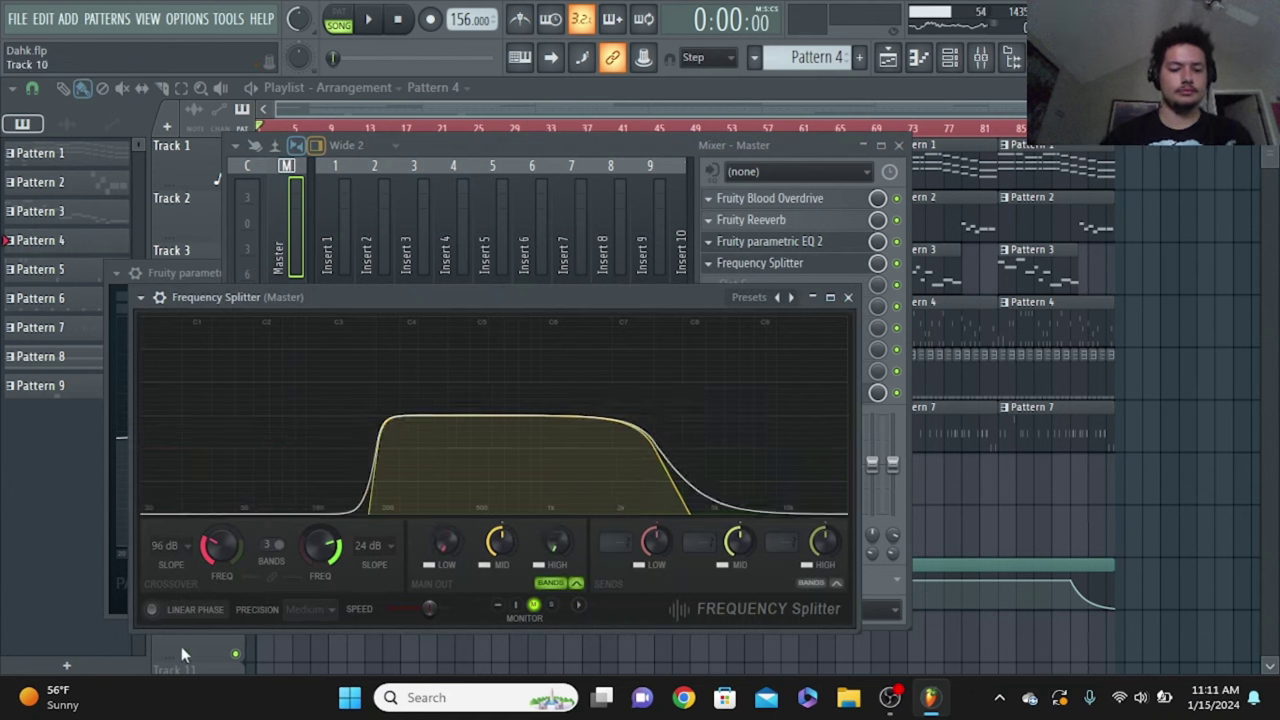
{"action": "left_click", "coordinate": [370, 545]}
{"action": "left_click", "coordinate": [370, 654]}
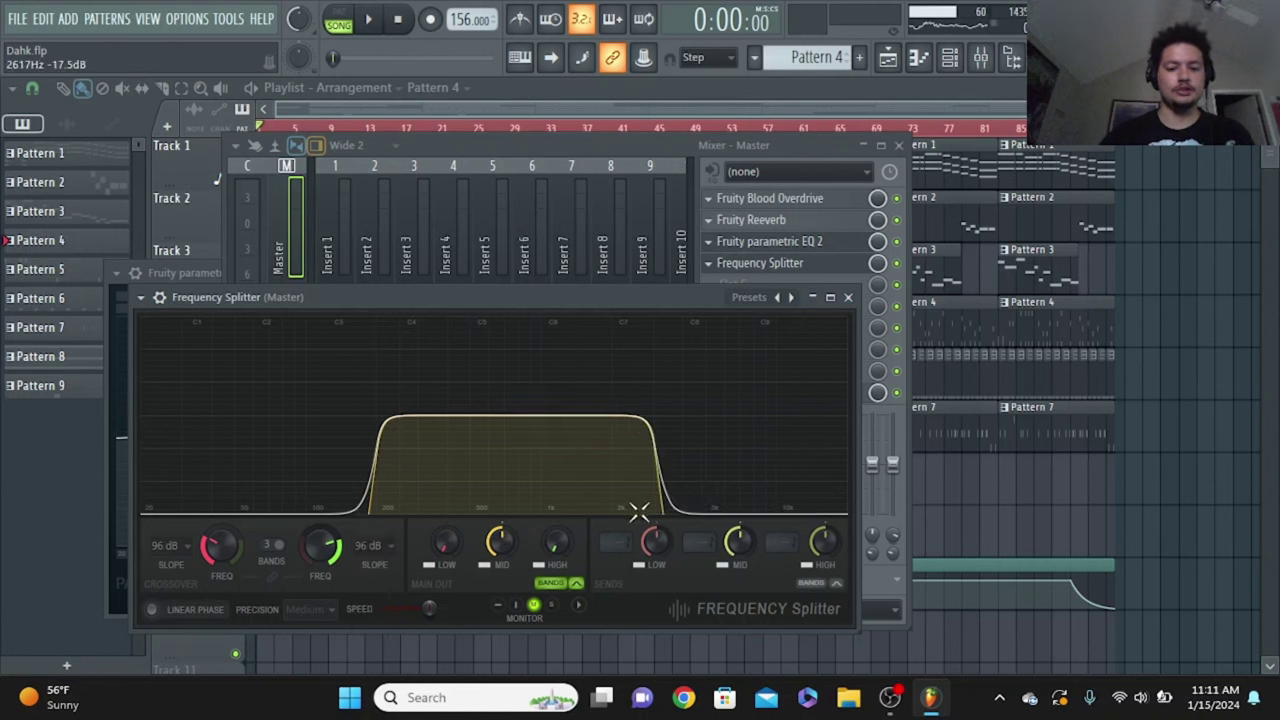
{"action": "left_click_drag", "start_coordinate": [221, 546], "coordinate": [221, 512]}
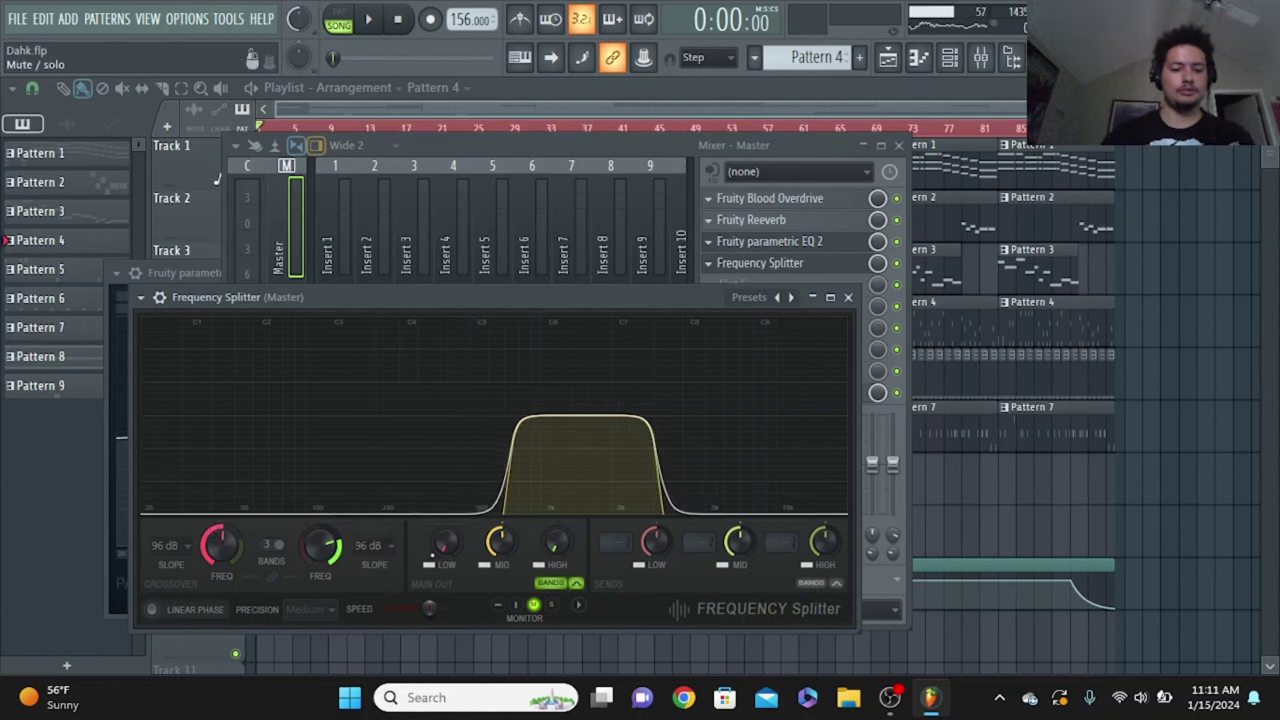
Play the arrangement from about bar 26 and sweep the Frequency Splitter's isolated band, bringing the low/mid crossover to 30 Hz
{"action": "key", "text": "space"}
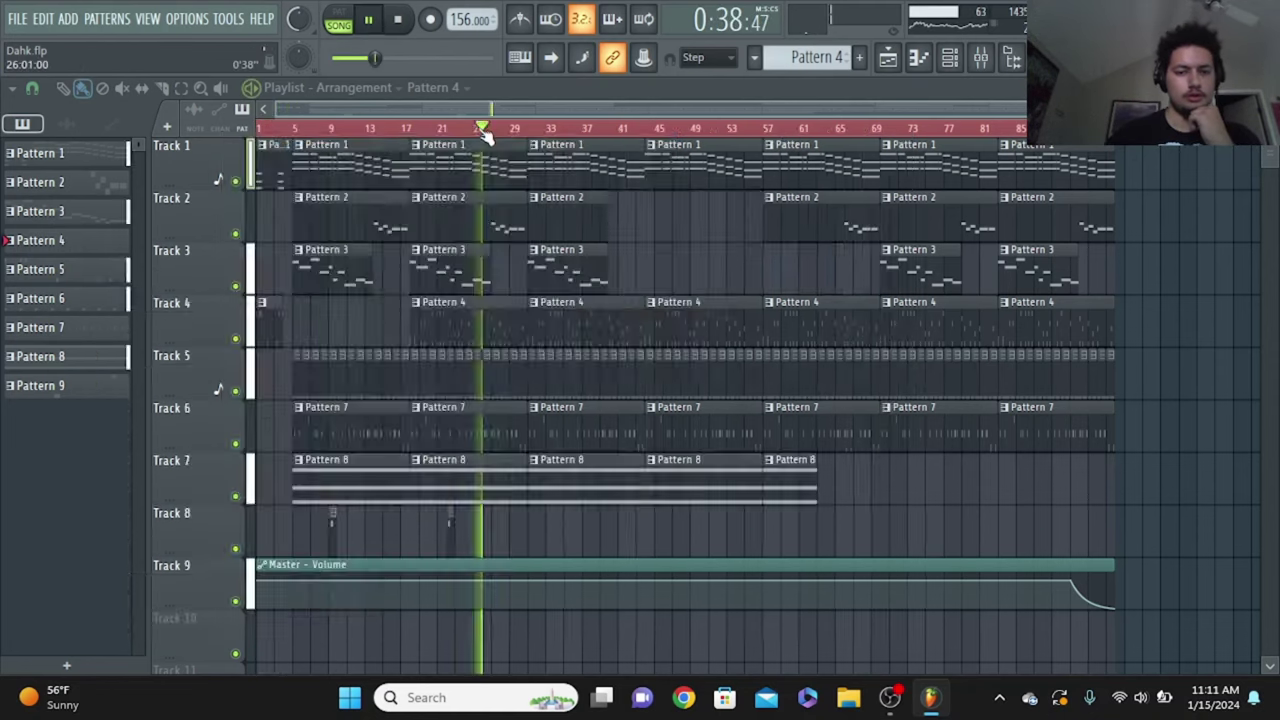
{"action": "left_click", "coordinate": [980, 57]}
{"action": "left_click", "coordinate": [777, 262]}
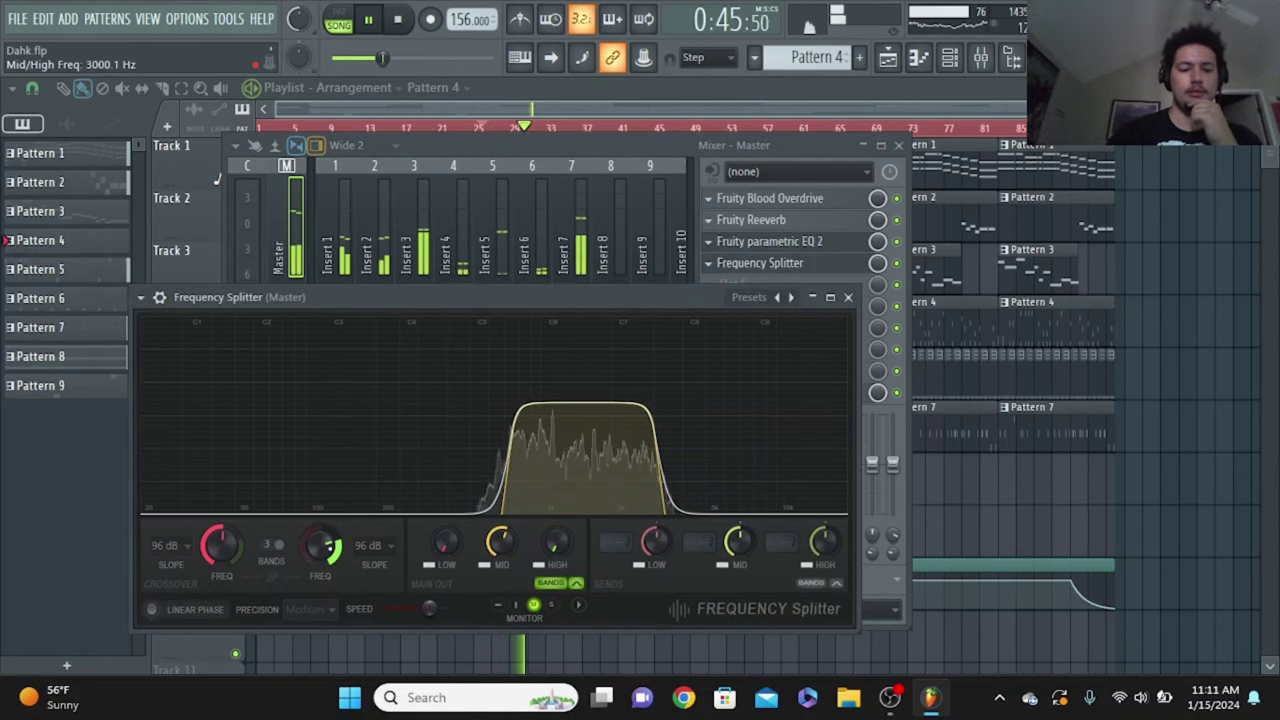
{"action": "left_click_drag", "start_coordinate": [585, 460], "coordinate": [685, 460]}
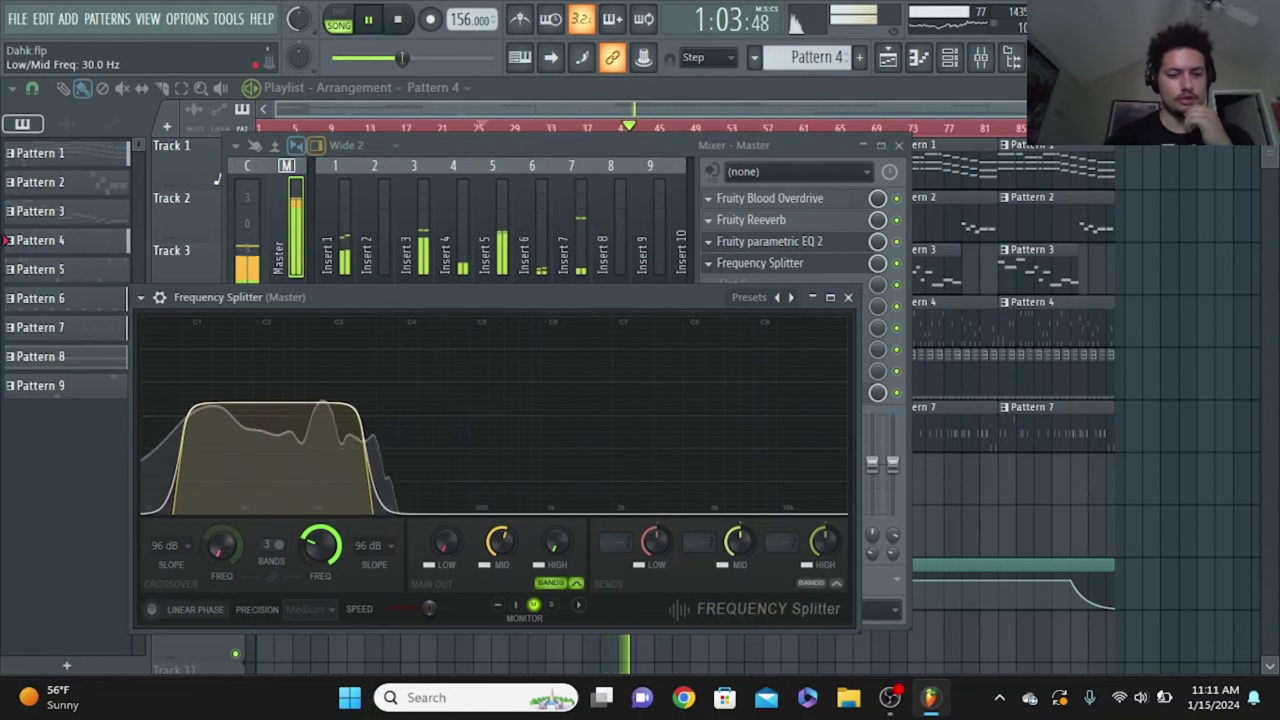
Close the Frequency Splitter and delete it from the Master's effect chain
{"action": "left_click", "coordinate": [848, 298]}
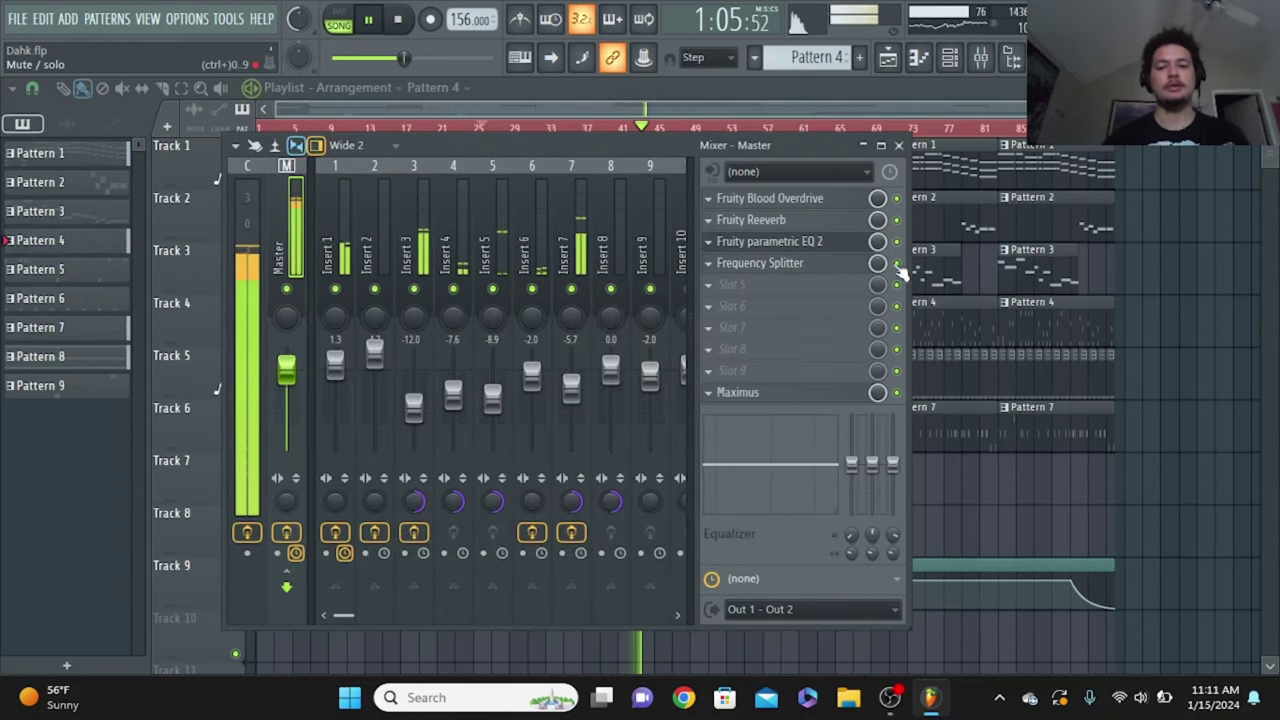
{"action": "right_click", "coordinate": [846, 265]}
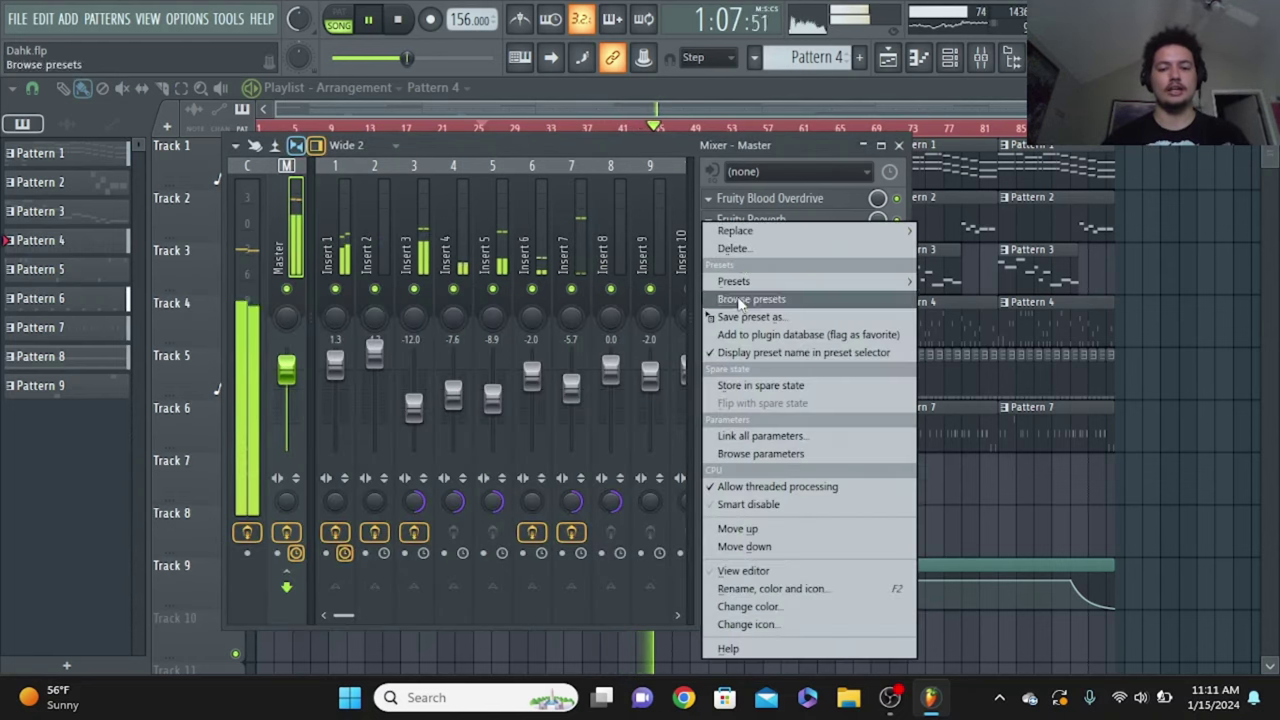
{"action": "left_click", "coordinate": [760, 246]}
{"action": "left_click", "coordinate": [704, 408]}
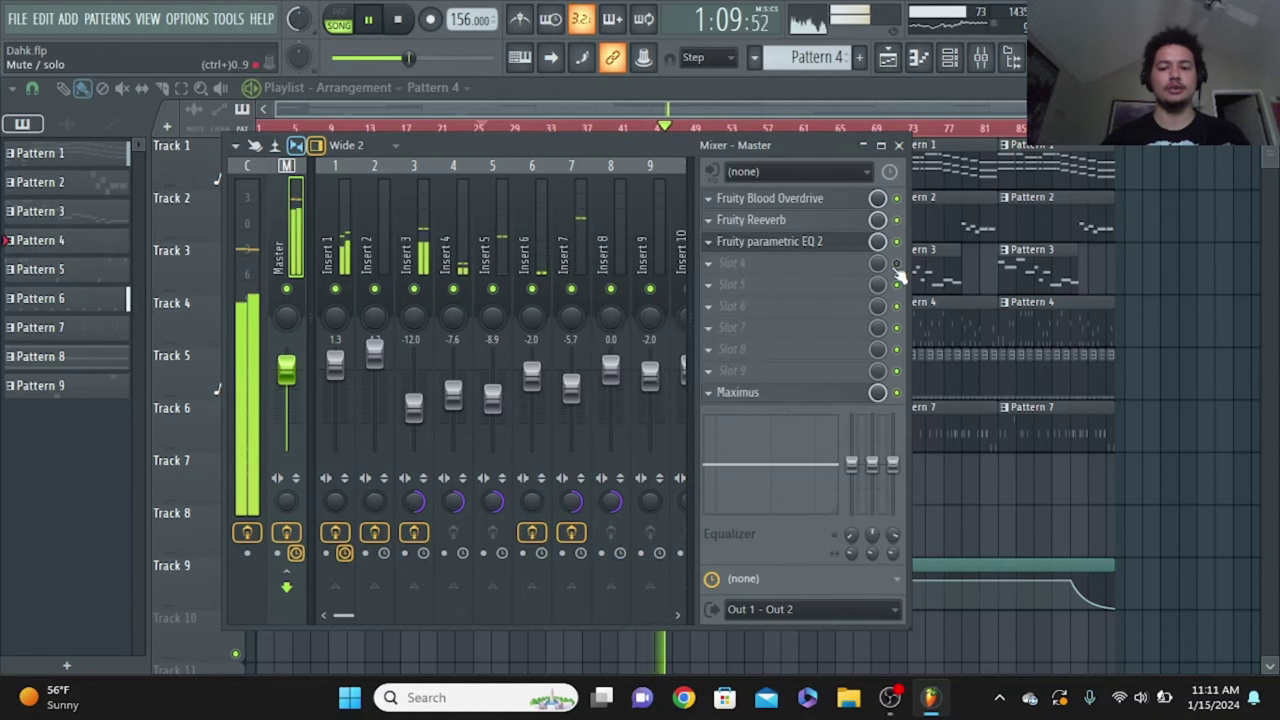
Play the arrangement from about bar 24, show the Master's Maximus, and look through its presets
{"action": "left_click", "coordinate": [760, 394]}
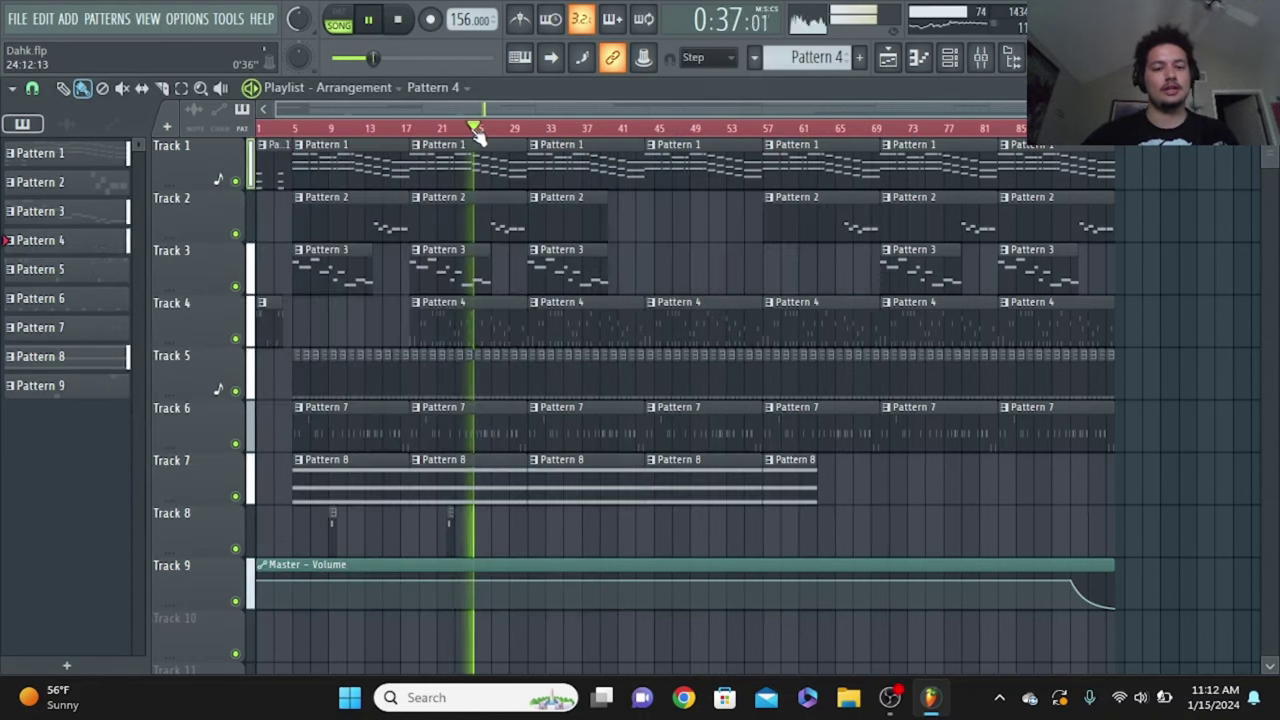
{"action": "left_click", "coordinate": [981, 57]}
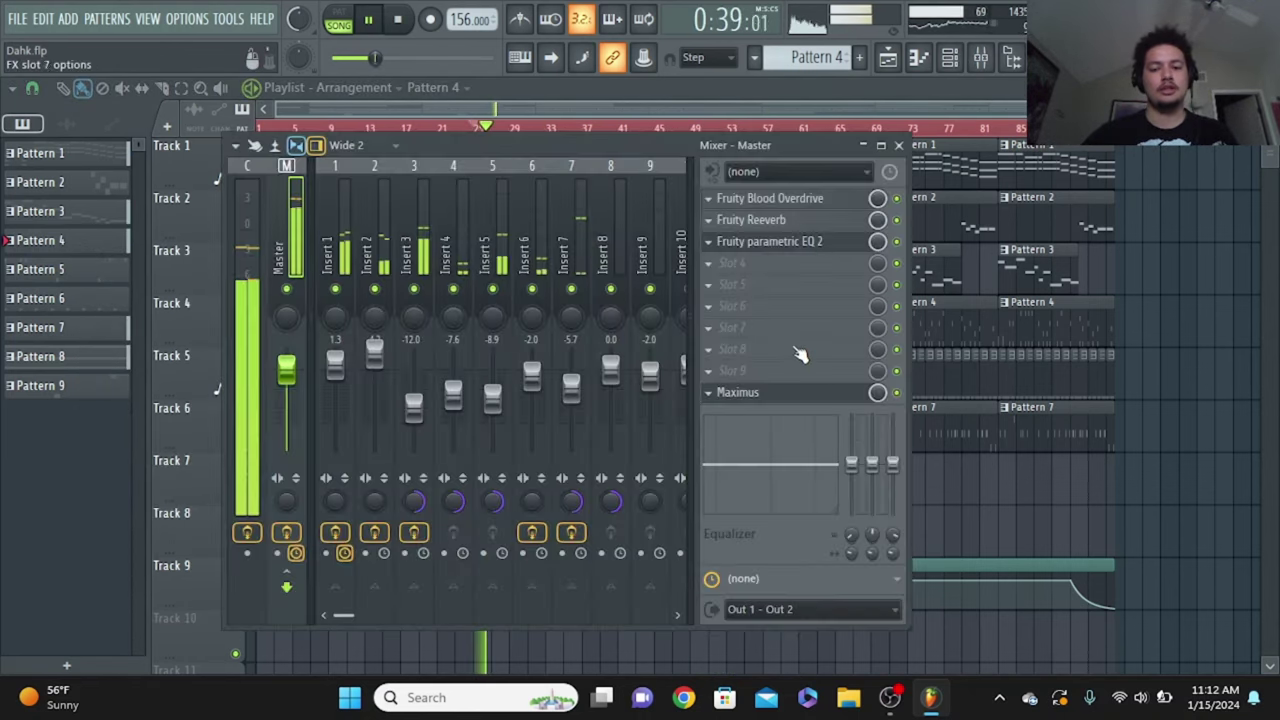
{"action": "left_click", "coordinate": [797, 395]}
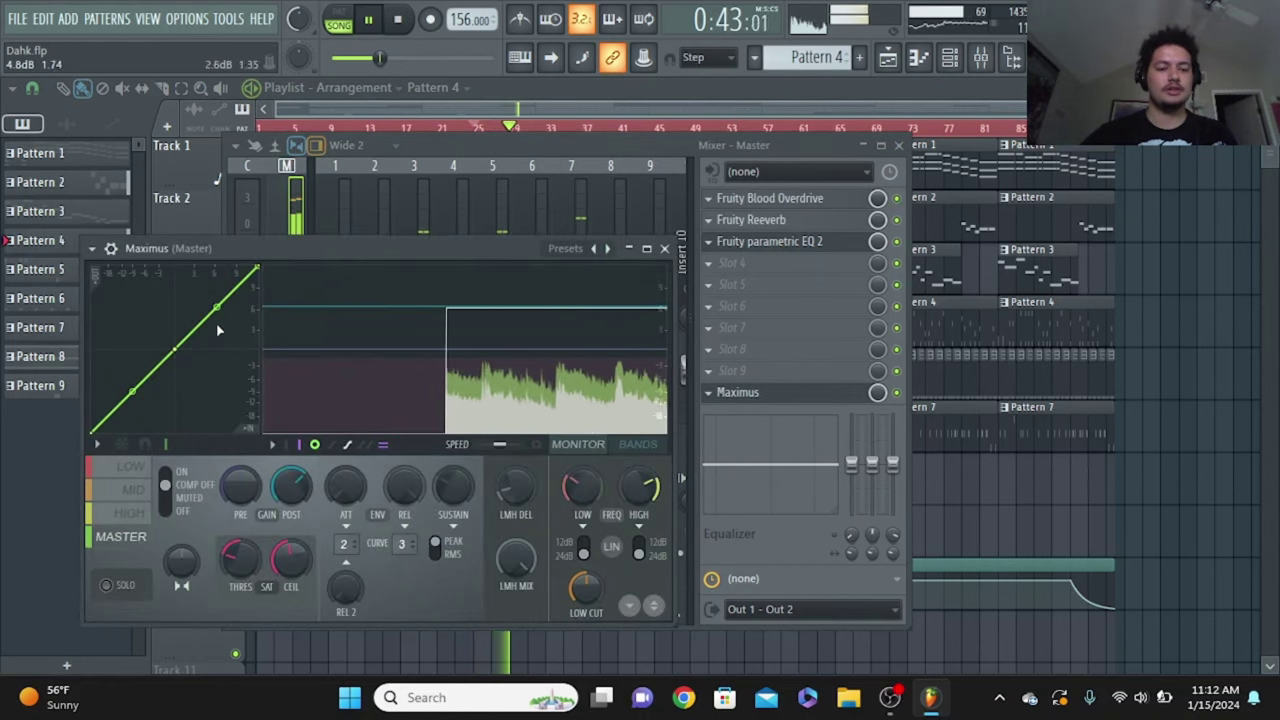
{"action": "left_click", "coordinate": [565, 248]}
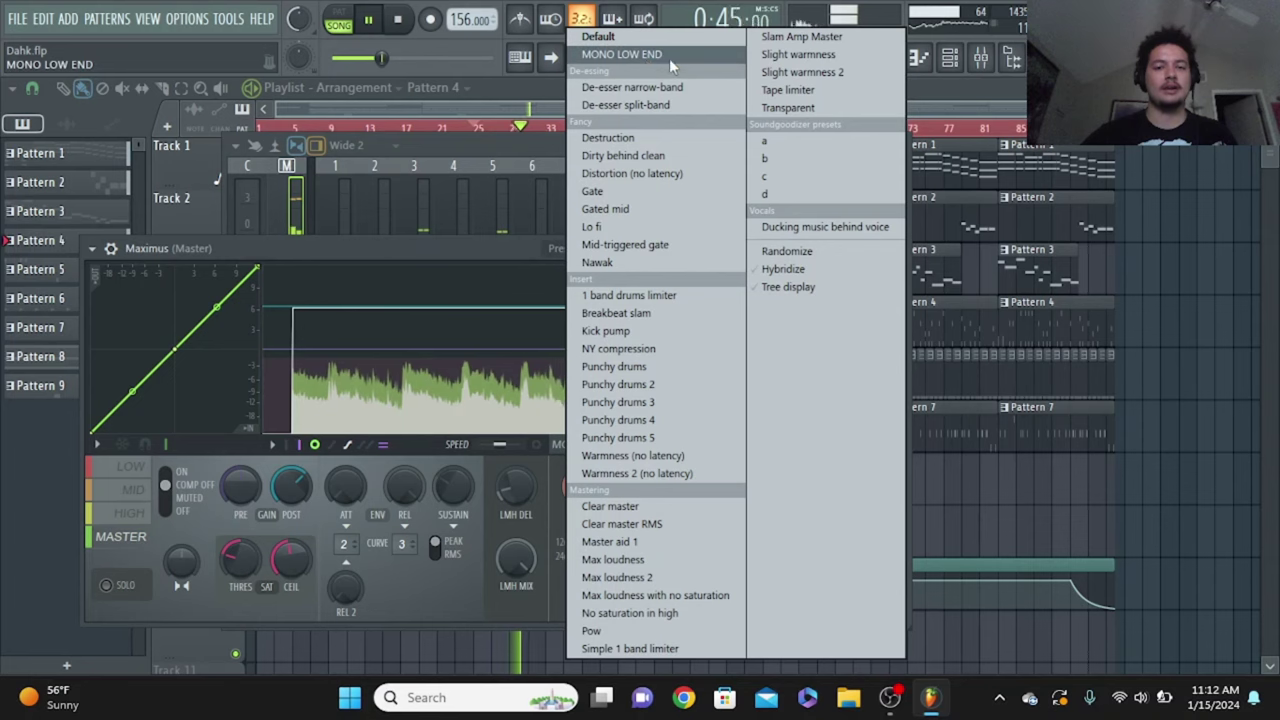
{"action": "left_click", "coordinate": [608, 137]}
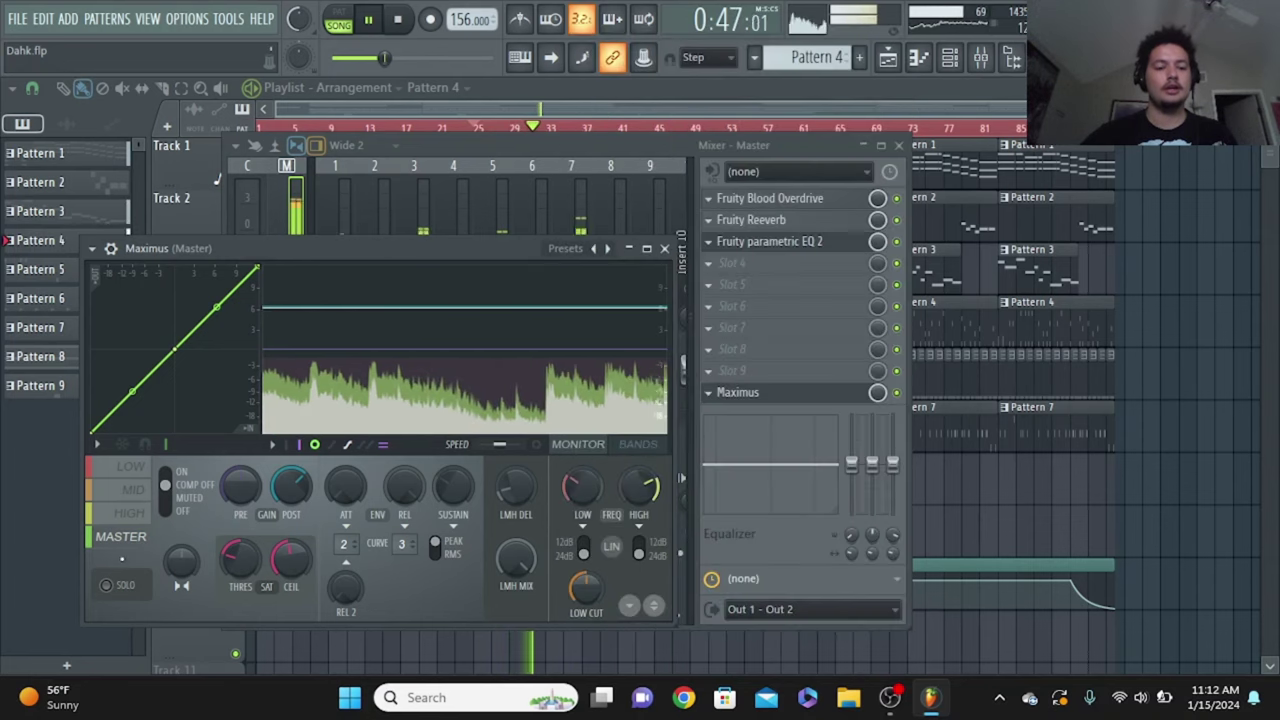
Examine the settings of the mid, high and master bands in Maximus during playback
{"action": "left_click", "coordinate": [128, 490]}
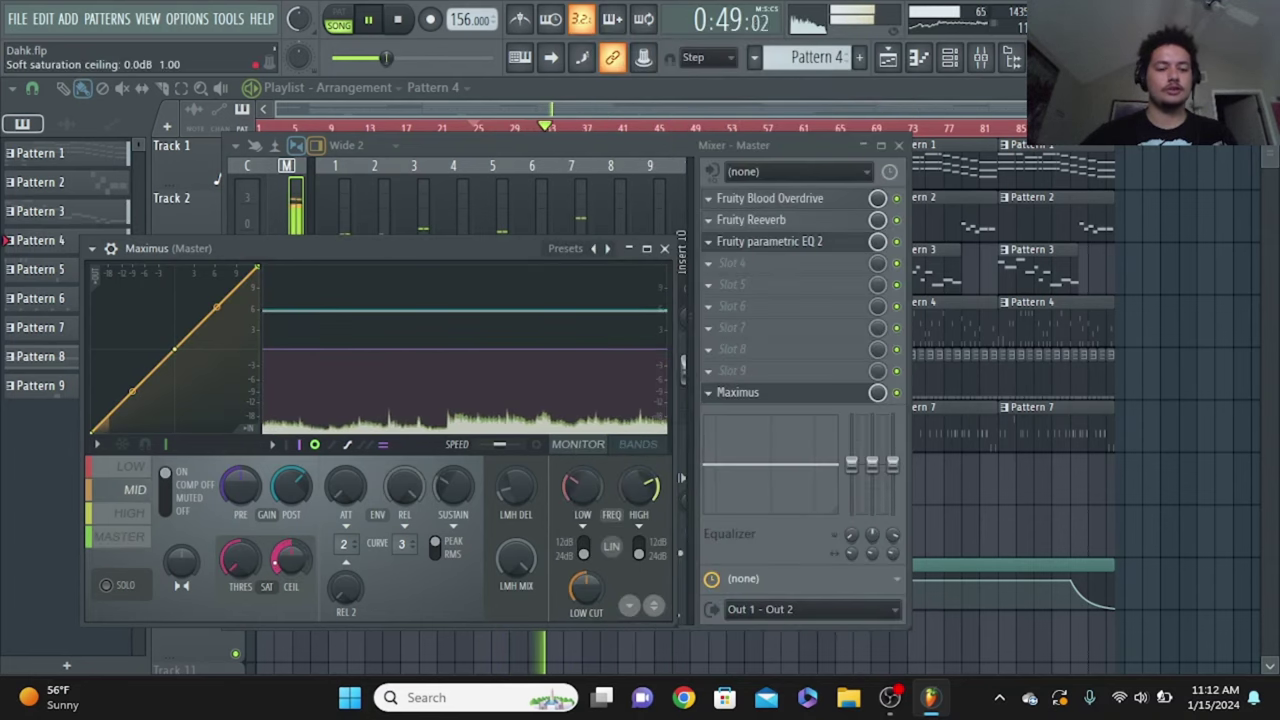
{"action": "left_click", "coordinate": [131, 513]}
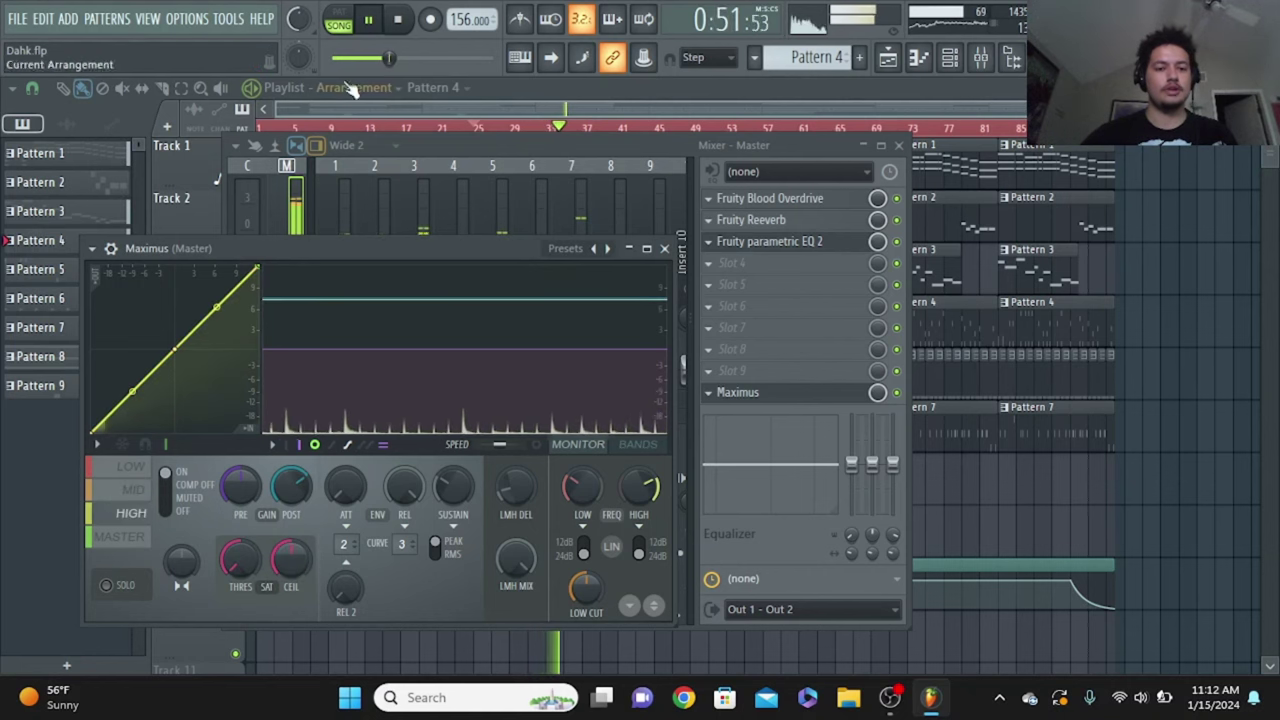
{"action": "left_click", "coordinate": [124, 540]}
{"action": "left_click", "coordinate": [128, 510]}
Set the low, mid and high bands of Maximus to COMP OFF
{"action": "left_click", "coordinate": [130, 467]}
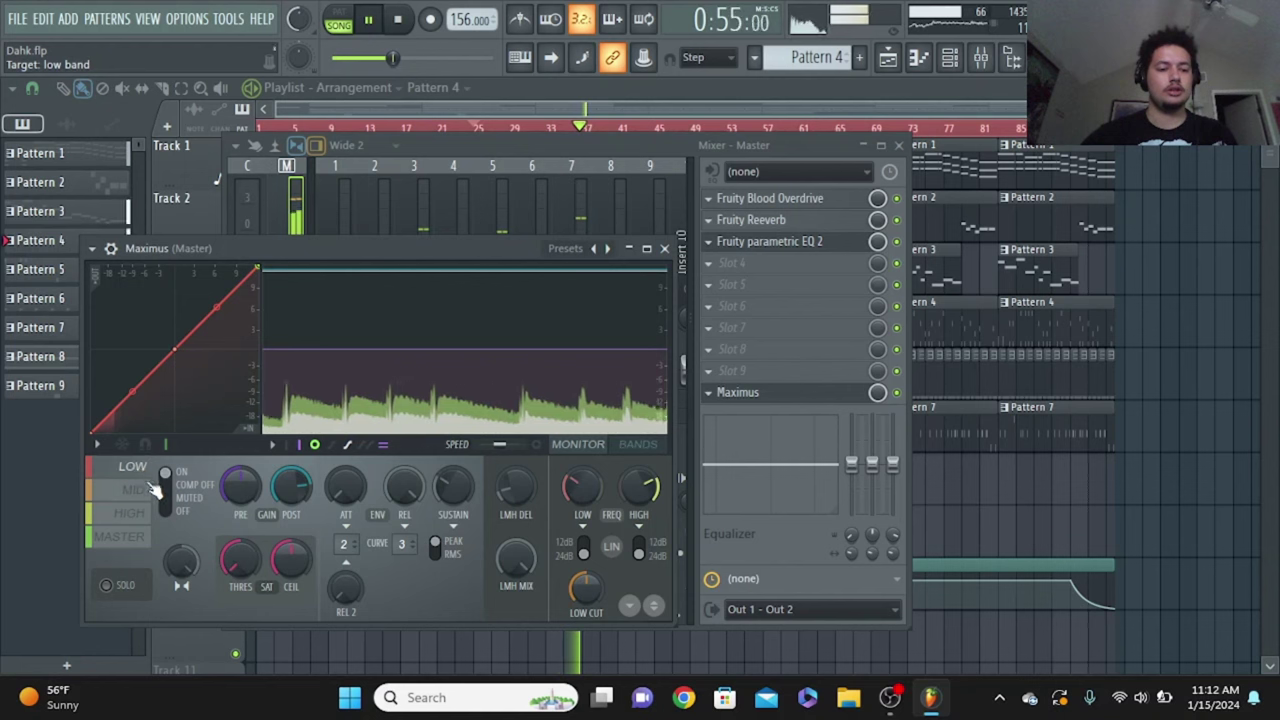
{"action": "left_click", "coordinate": [166, 474]}
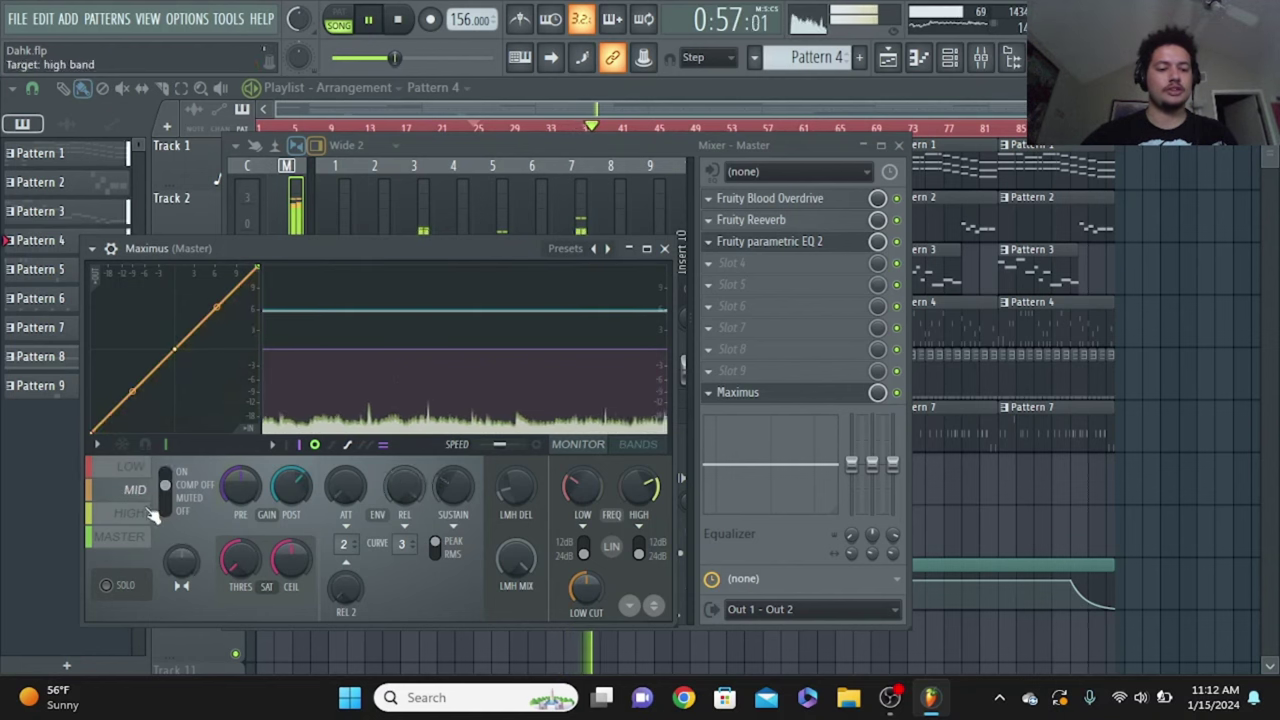
{"action": "left_click", "coordinate": [140, 512]}
{"action": "left_click", "coordinate": [175, 487]}
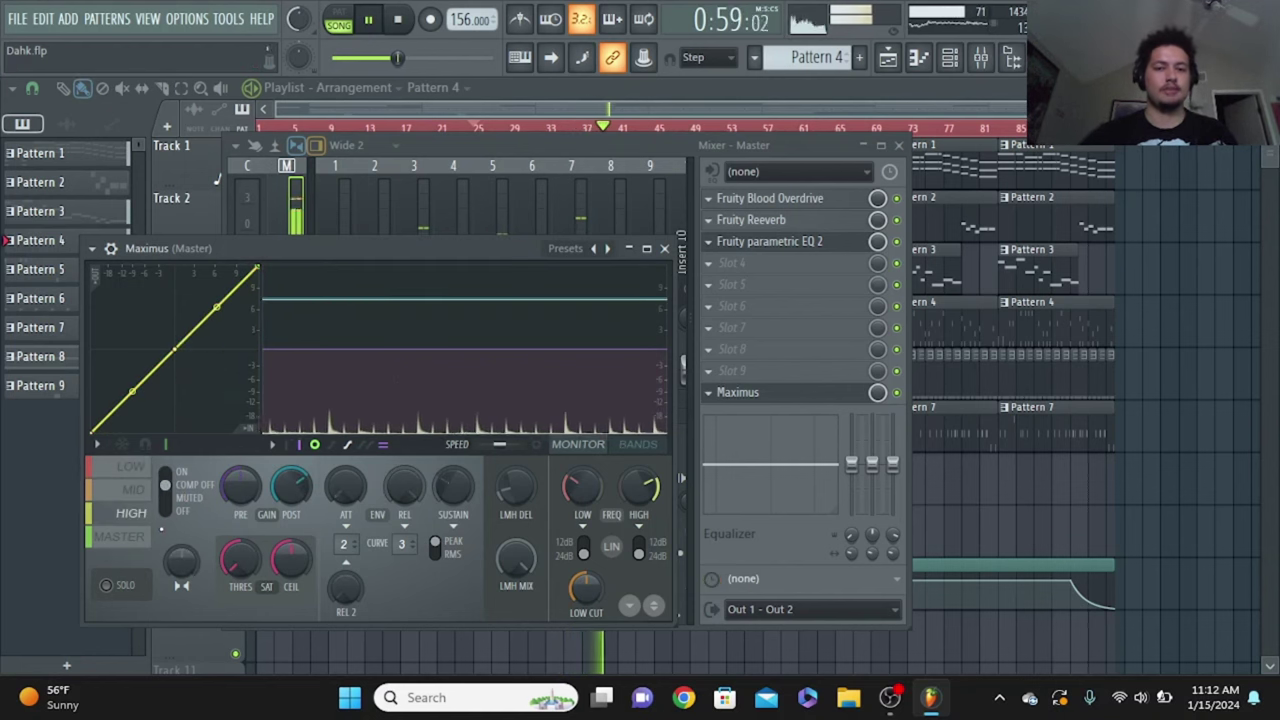
Compare the soft saturation threshold and ceiling of the low, high and master bands in Maximus
{"action": "left_click", "coordinate": [130, 467]}
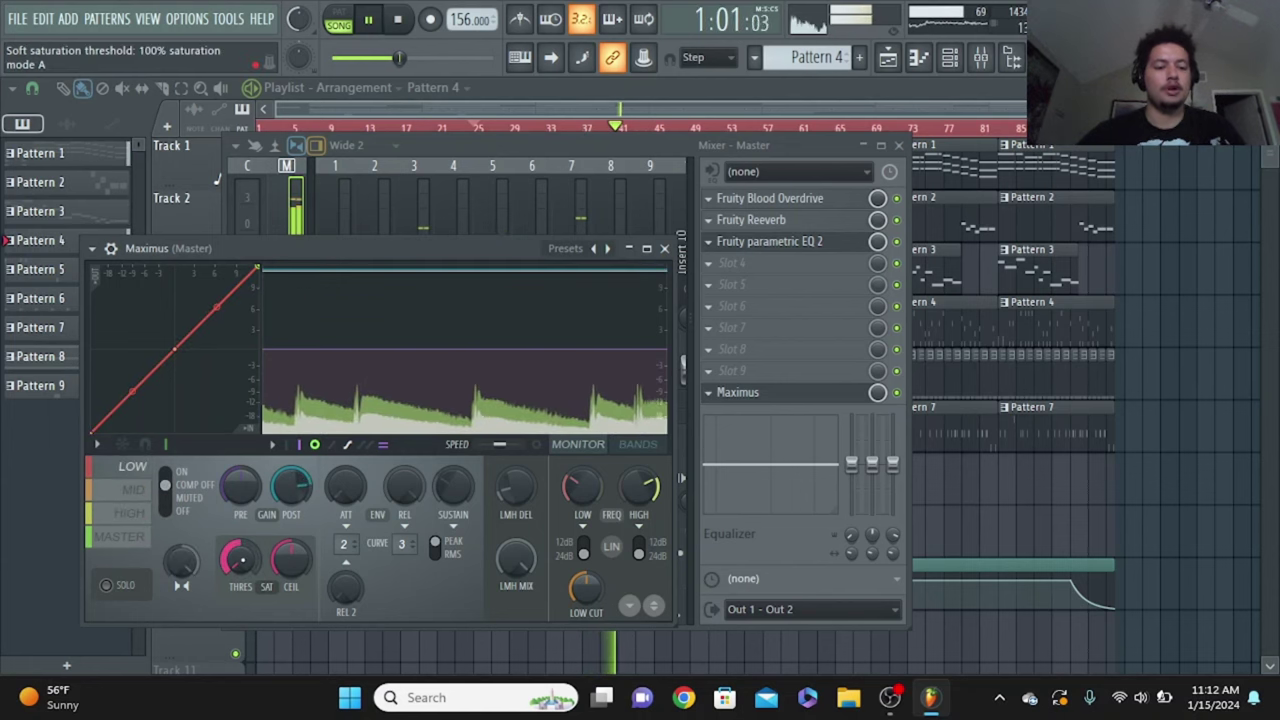
{"action": "left_click", "coordinate": [130, 512]}
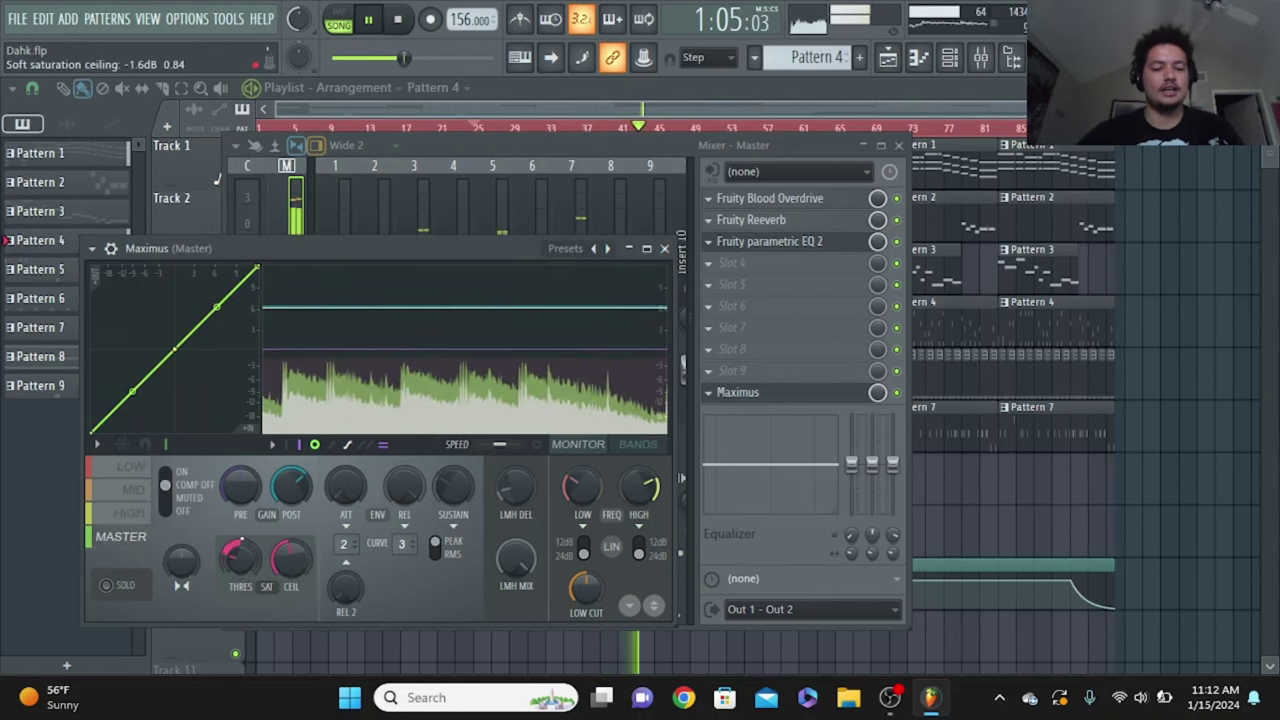
{"action": "left_click", "coordinate": [130, 467]}
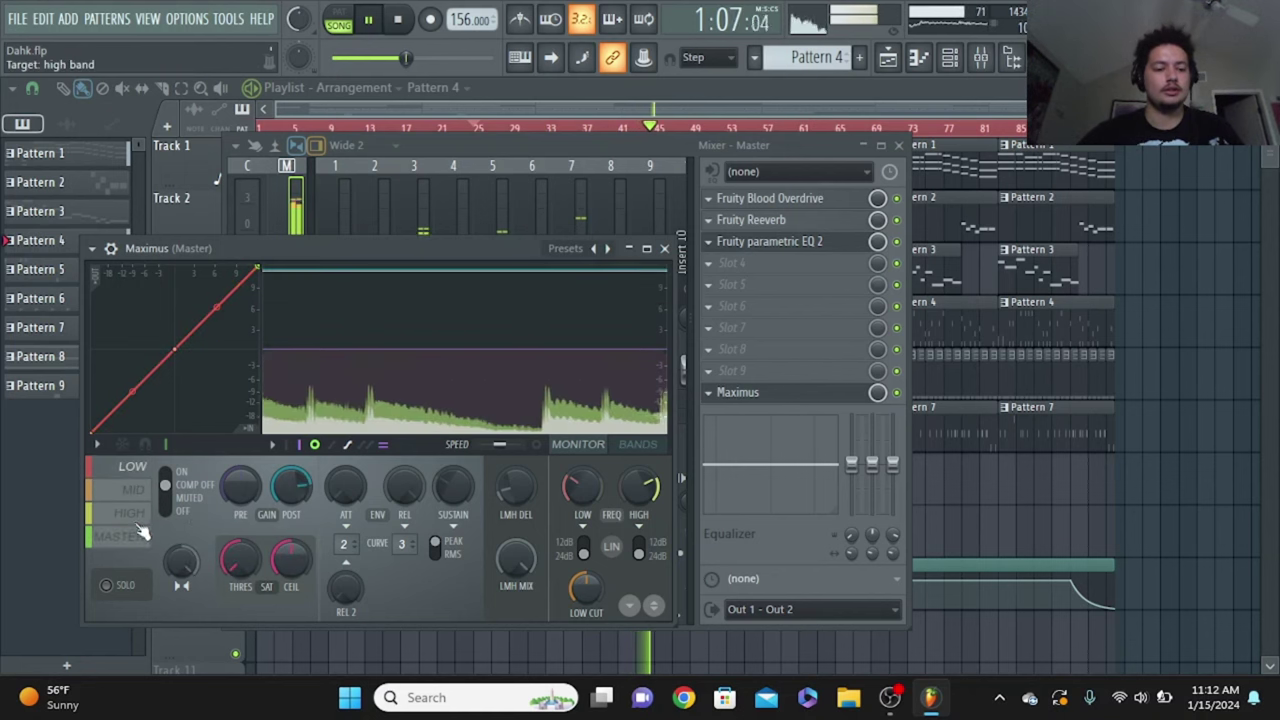
{"action": "left_click", "coordinate": [120, 536]}
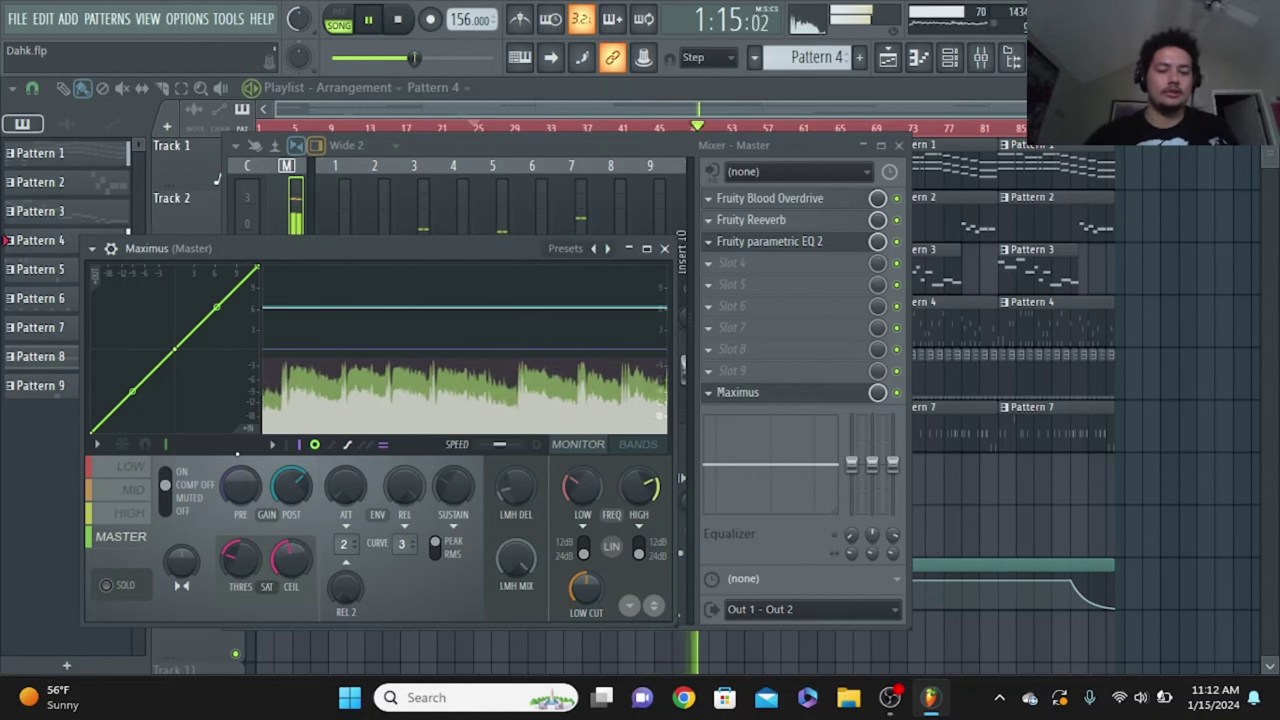
{"action": "left_click", "coordinate": [130, 513]}
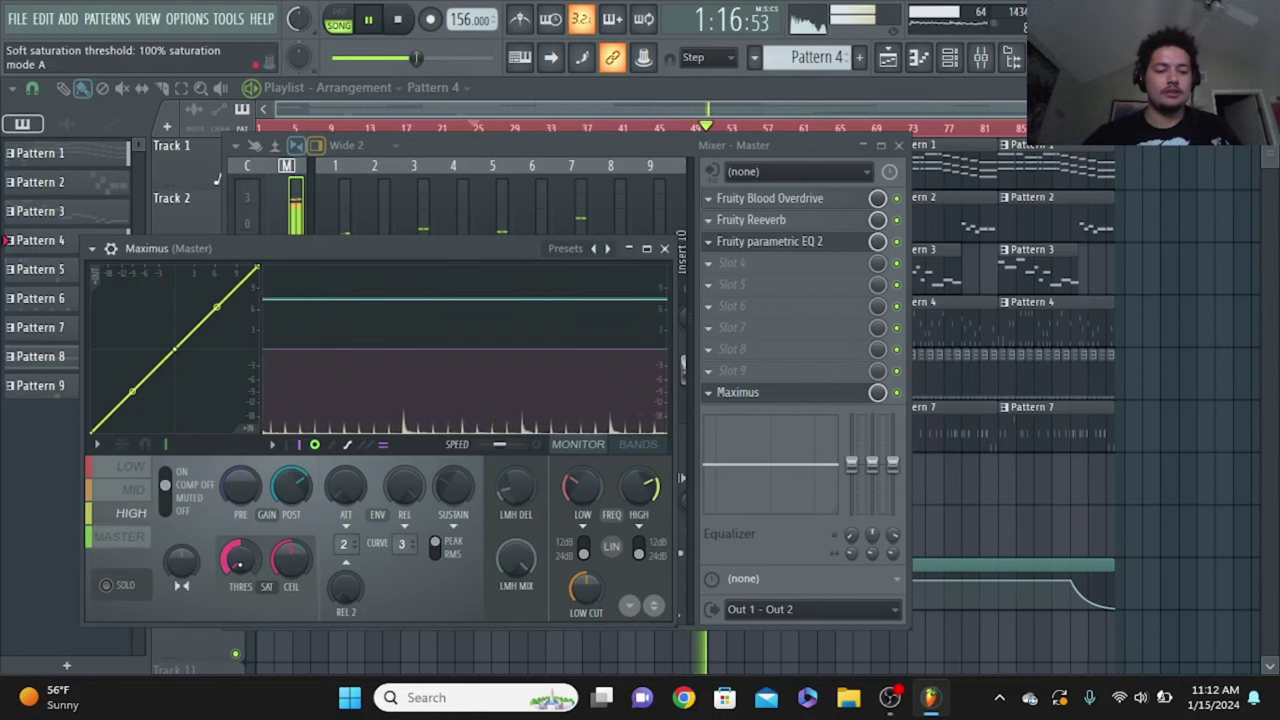
{"action": "left_click", "coordinate": [120, 536]}
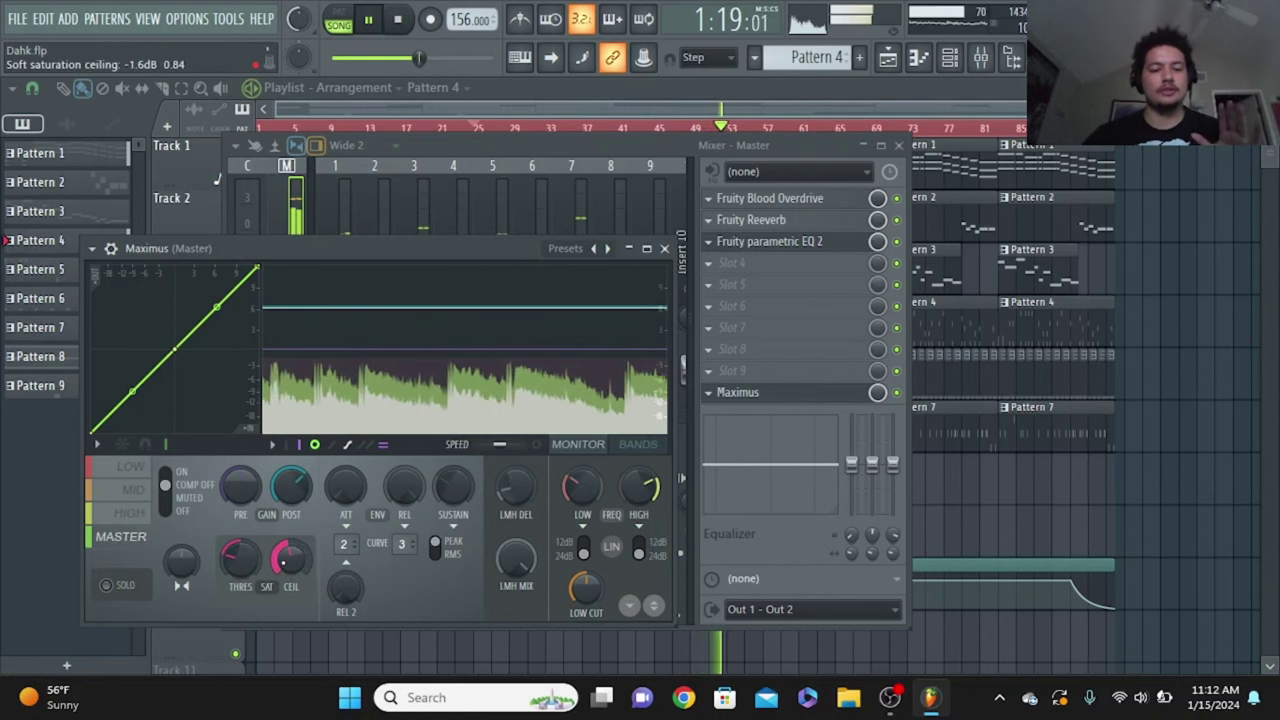
Lower the Maximus master band's post gain to 0.0 dB and set its soft saturation threshold to 54%
{"action": "left_click_drag", "start_coordinate": [290, 487], "coordinate": [290, 497]}
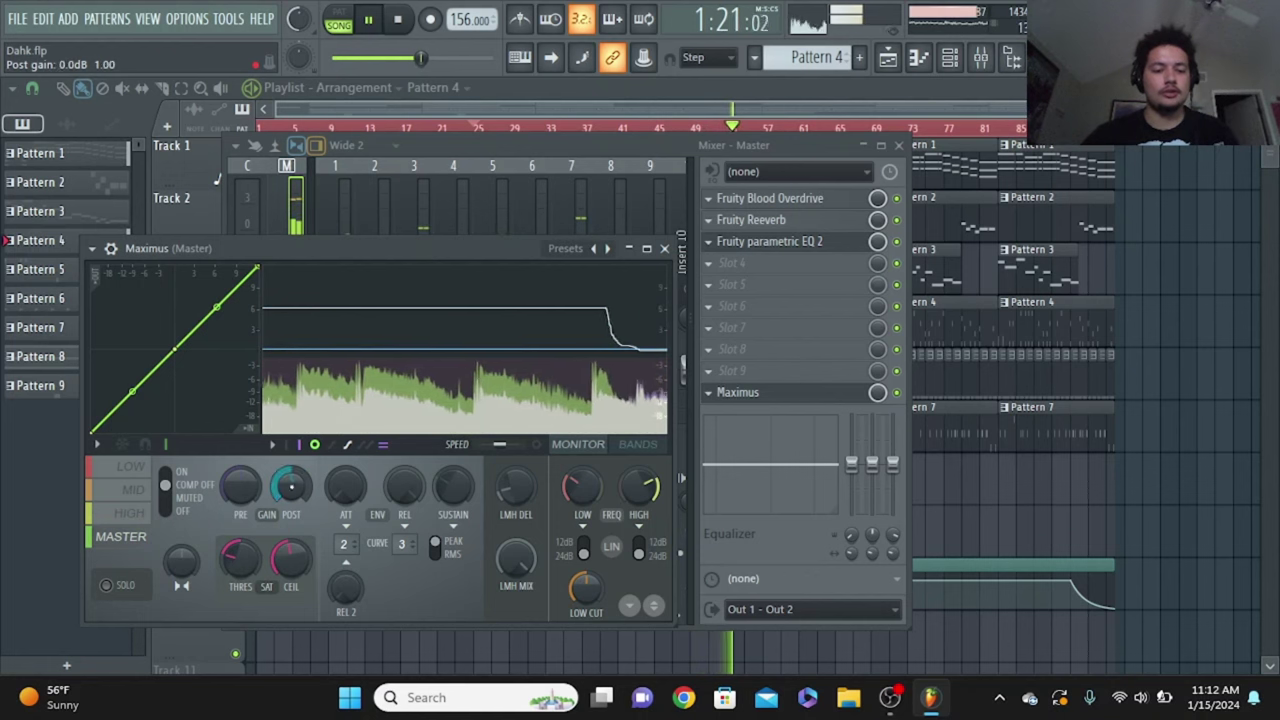
{"action": "left_click_drag", "start_coordinate": [655, 345], "coordinate": [566, 353]}
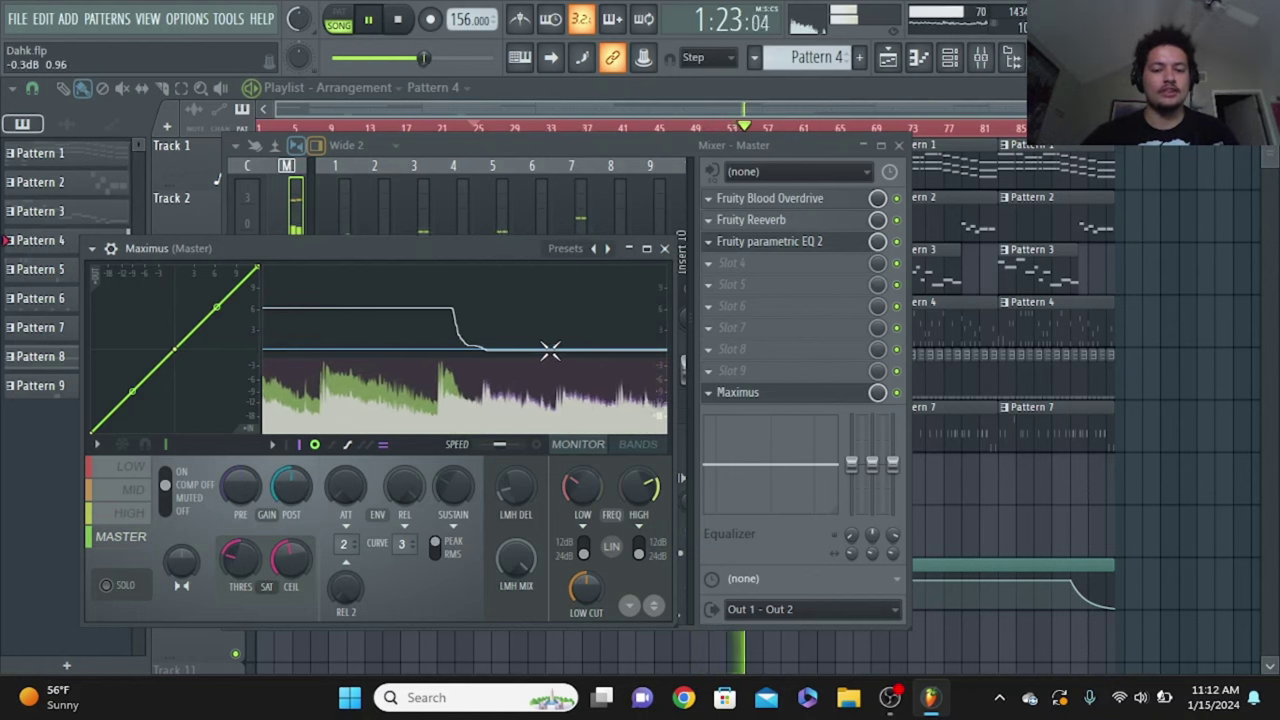
{"action": "left_click_drag", "start_coordinate": [290, 487], "coordinate": [290, 494]}
{"action": "left_click_drag", "start_coordinate": [240, 560], "coordinate": [255, 574]}
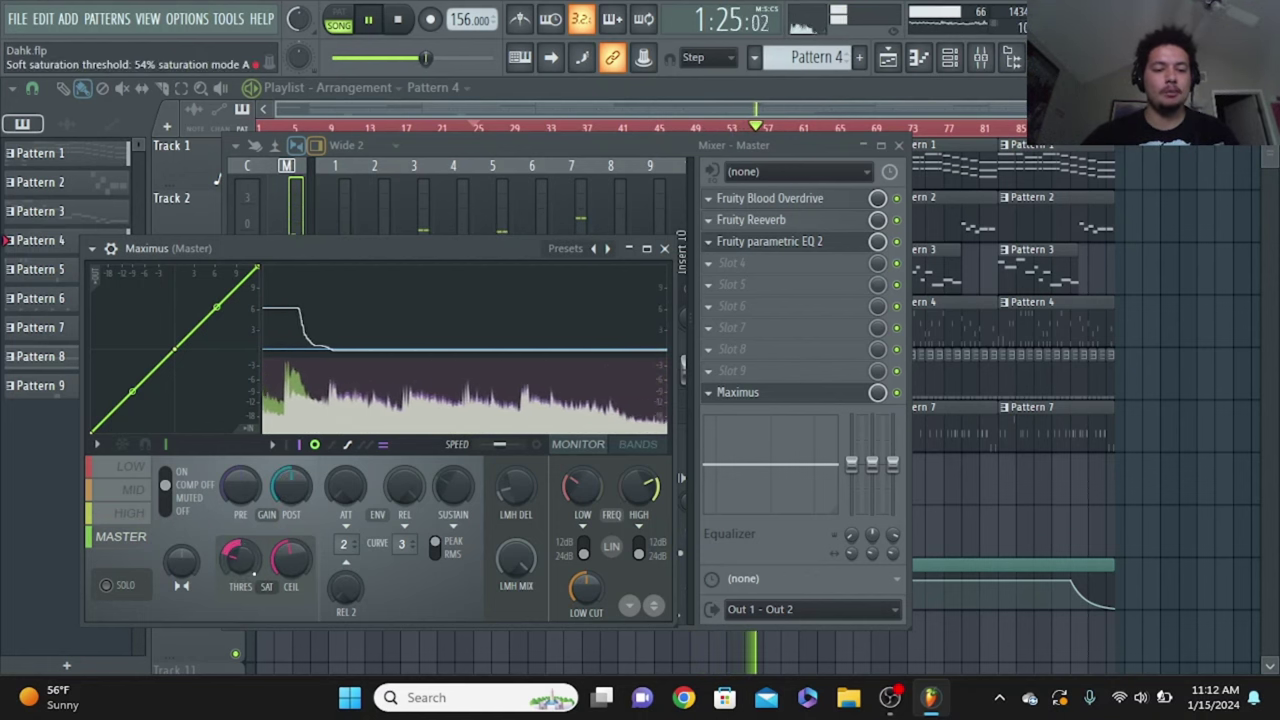
Raise the Maximus master band's post gain beyond 3.6 dB and readjust its soft saturation threshold during playback
{"action": "left_click_drag", "start_coordinate": [290, 487], "coordinate": [290, 470]}
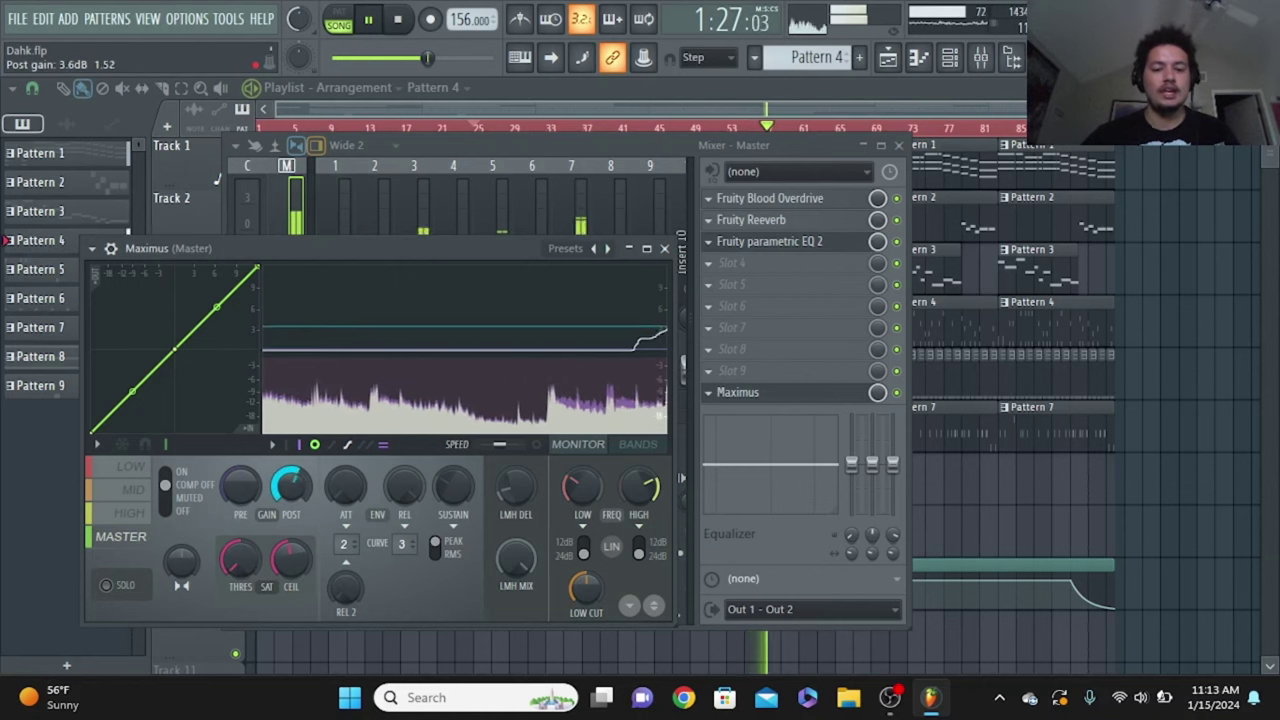
{"action": "mouse_move", "coordinate": [240, 560]}
{"action": "left_mouse_down"}
{"action": "mouse_move", "coordinate": [240, 545]}
{"action": "mouse_move", "coordinate": [240, 556]}
{"action": "left_mouse_up"}
{"action": "left_click_drag", "start_coordinate": [290, 487], "coordinate": [290, 468]}
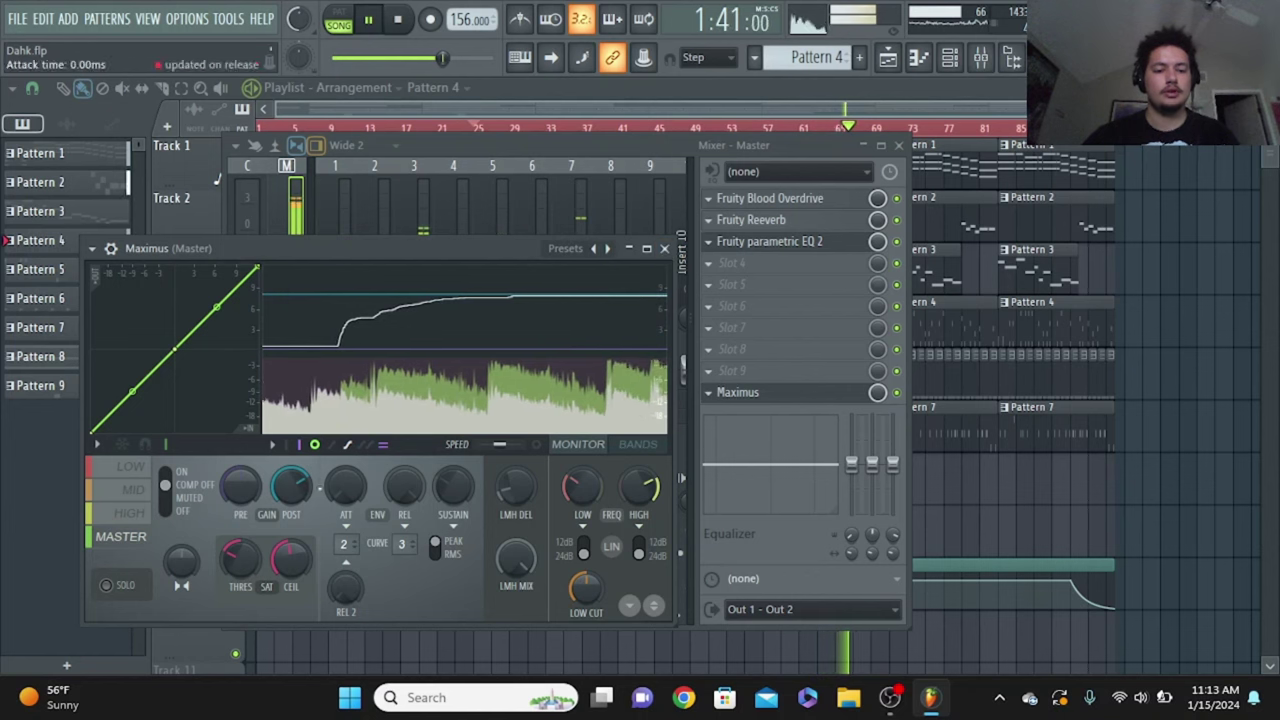
Set the soft saturation threshold of the Maximus master band to 40% and close Maximus
{"action": "mouse_move", "coordinate": [228, 580]}
{"action": "left_mouse_down"}
{"action": "mouse_move", "coordinate": [228, 545]}
{"action": "mouse_move", "coordinate": [228, 571]}
{"action": "left_mouse_up"}
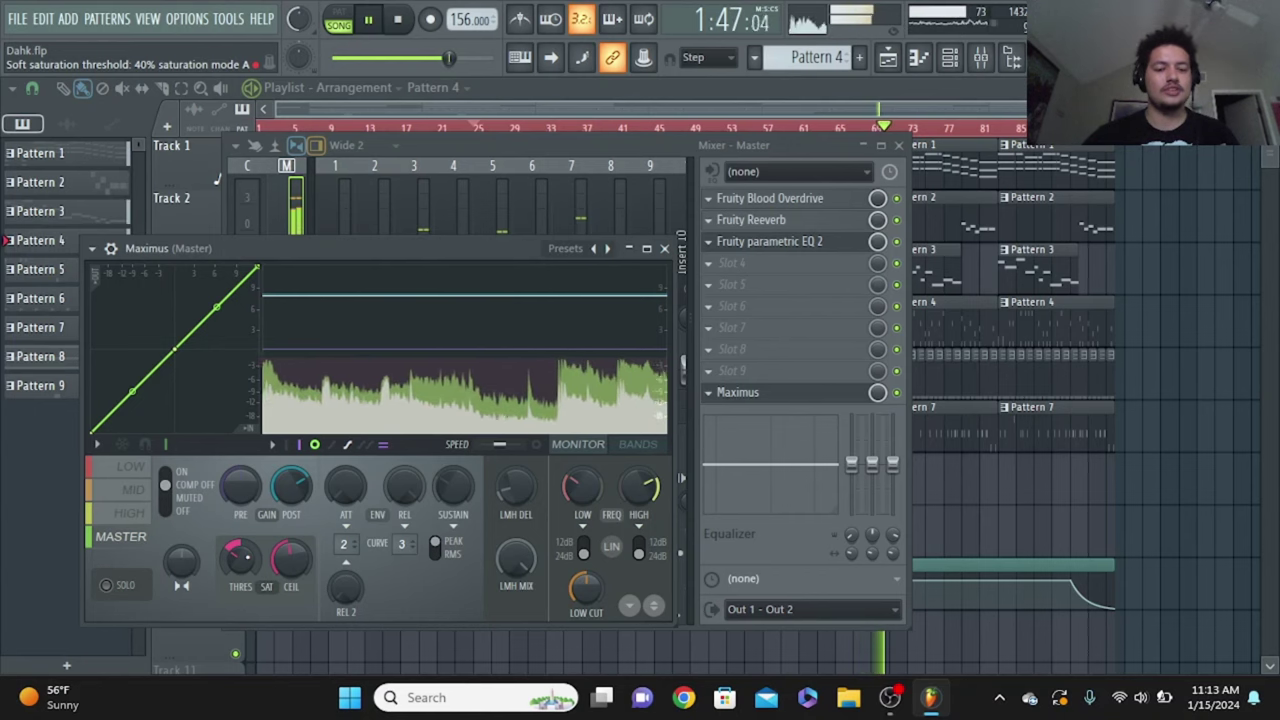
{"action": "left_click", "coordinate": [664, 248]}
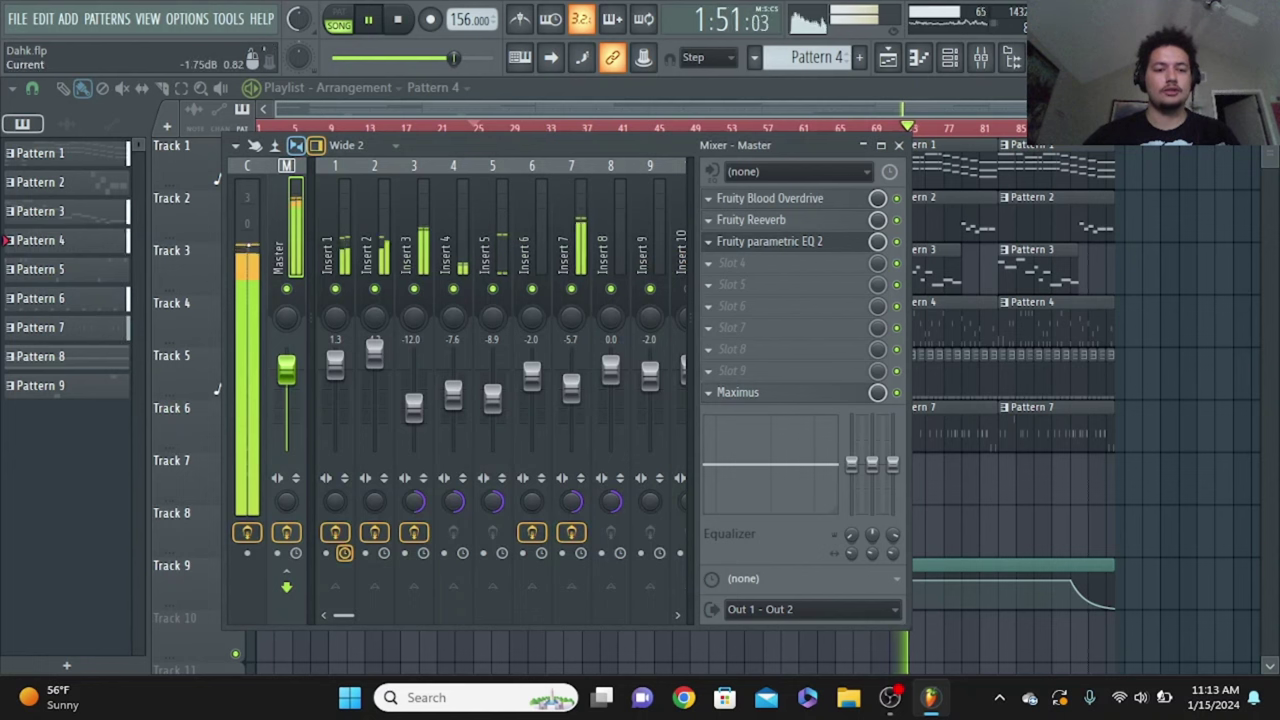
Check the song's loudness during playback in Youlean Loudness Meter 2 on the Current mixer track
{"action": "left_click", "coordinate": [247, 350]}
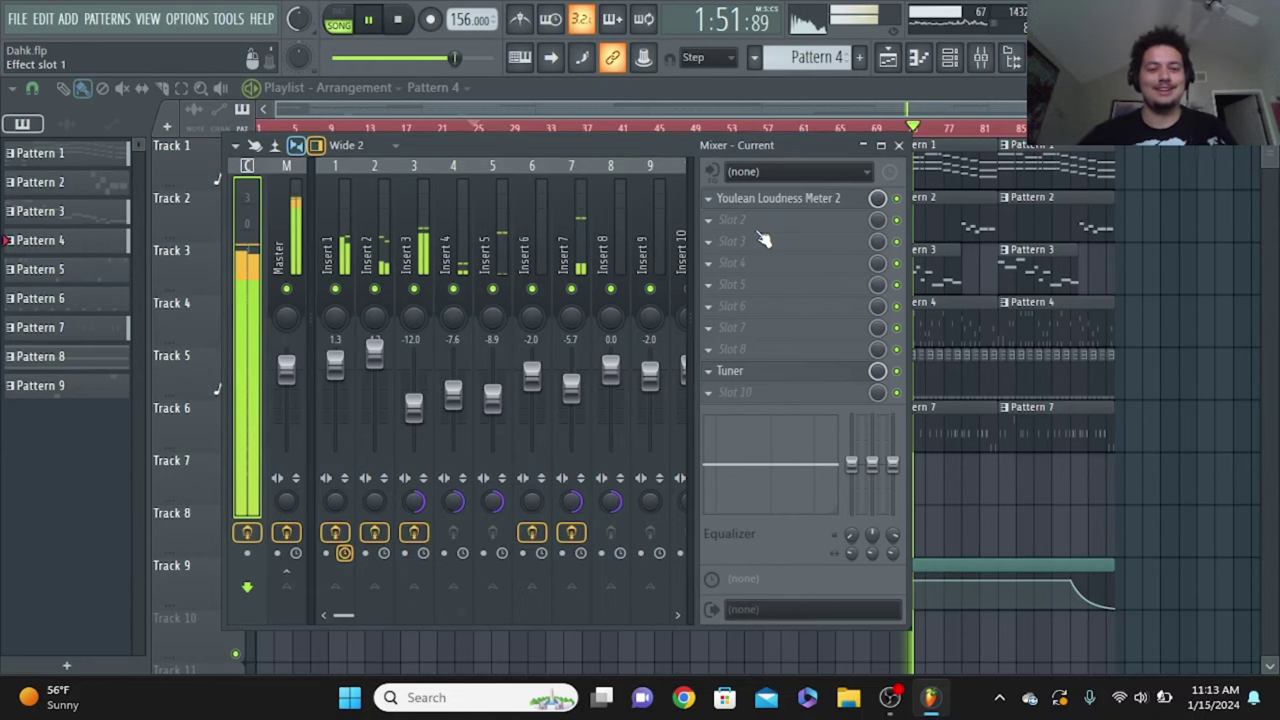
{"action": "left_click", "coordinate": [770, 198]}
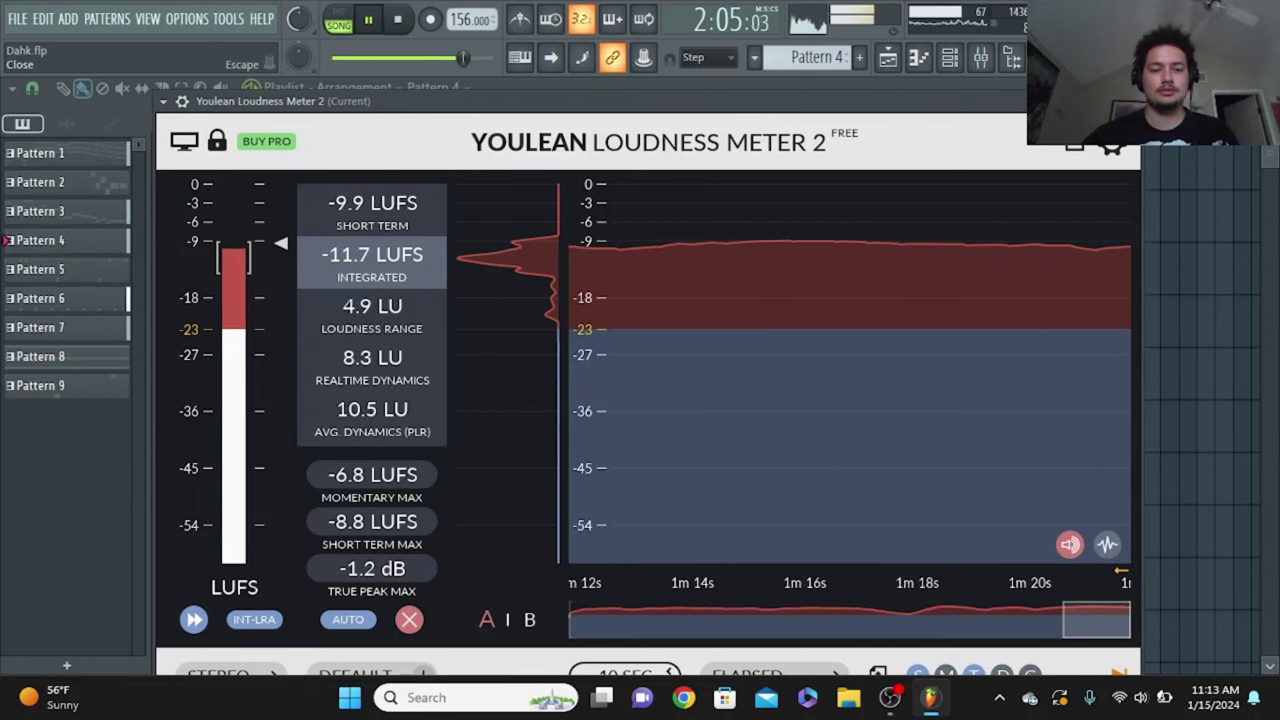
{"action": "key", "text": "Escape"}
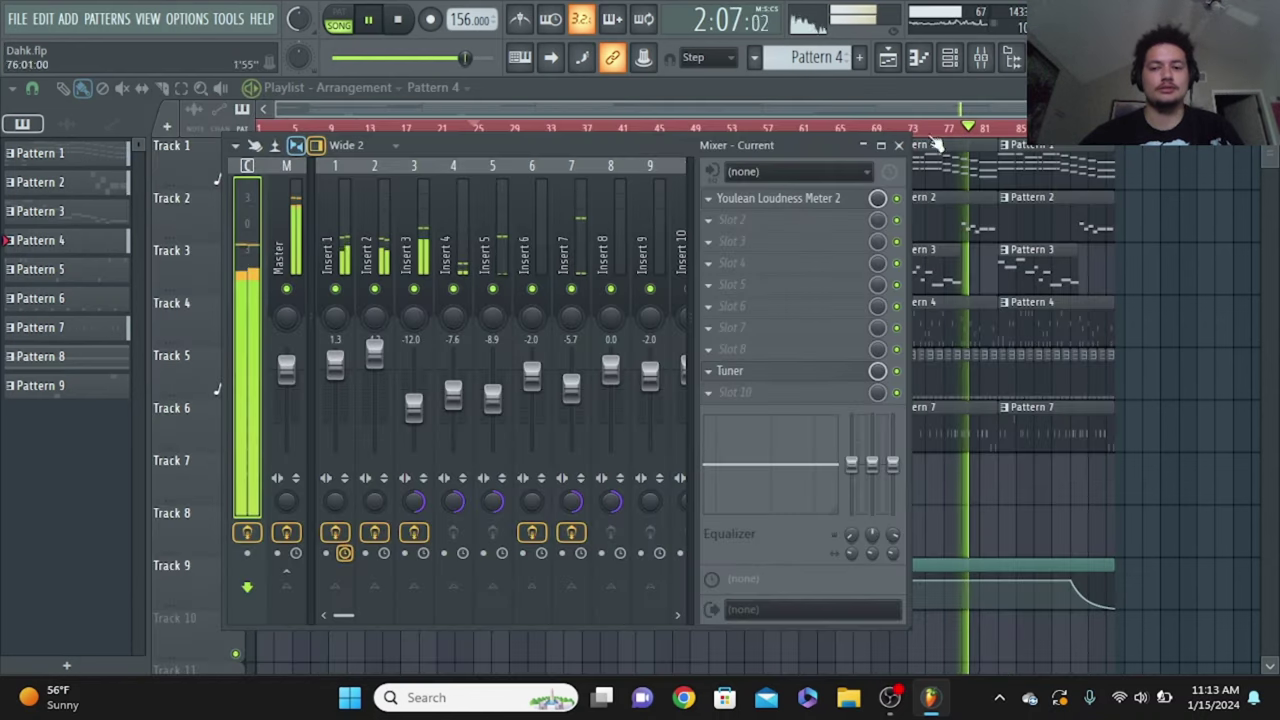
Lower the post gain of the Maximus master band on the Master track slightly, then close the mixer and stop playback
{"action": "left_click", "coordinate": [287, 230]}
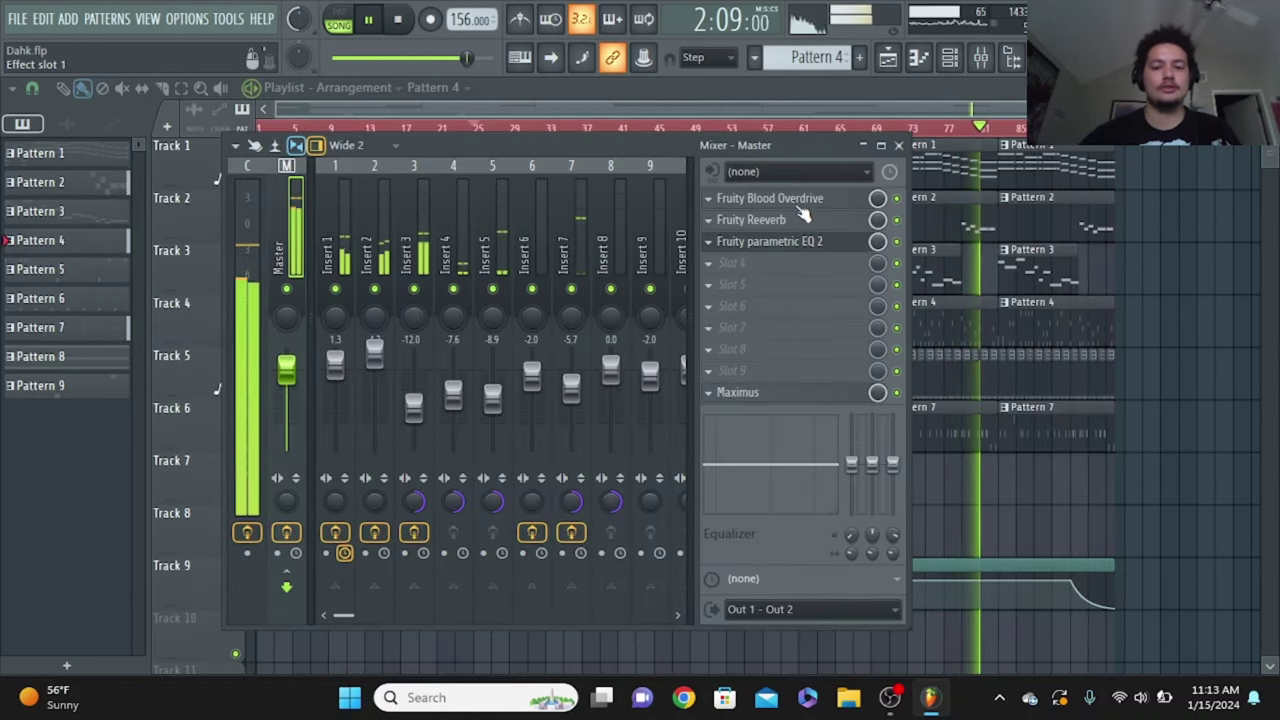
{"action": "left_click", "coordinate": [737, 392]}
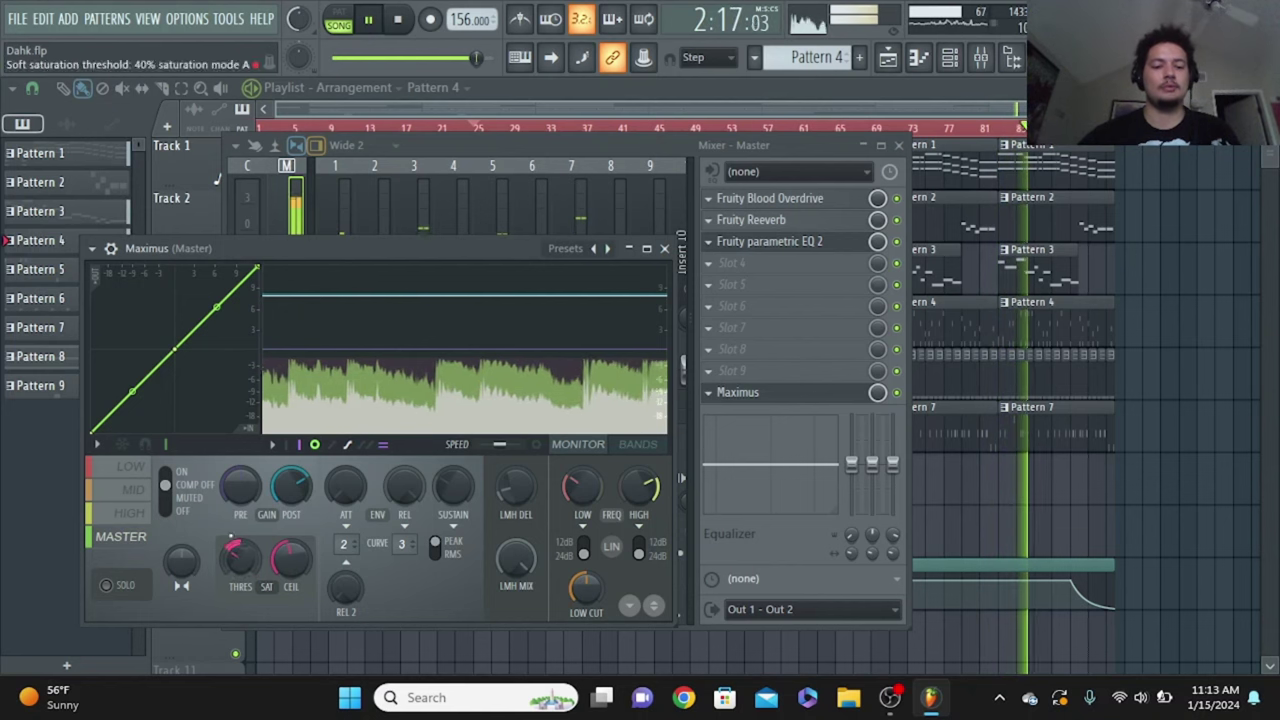
{"action": "left_click_drag", "start_coordinate": [291, 486], "coordinate": [291, 473]}
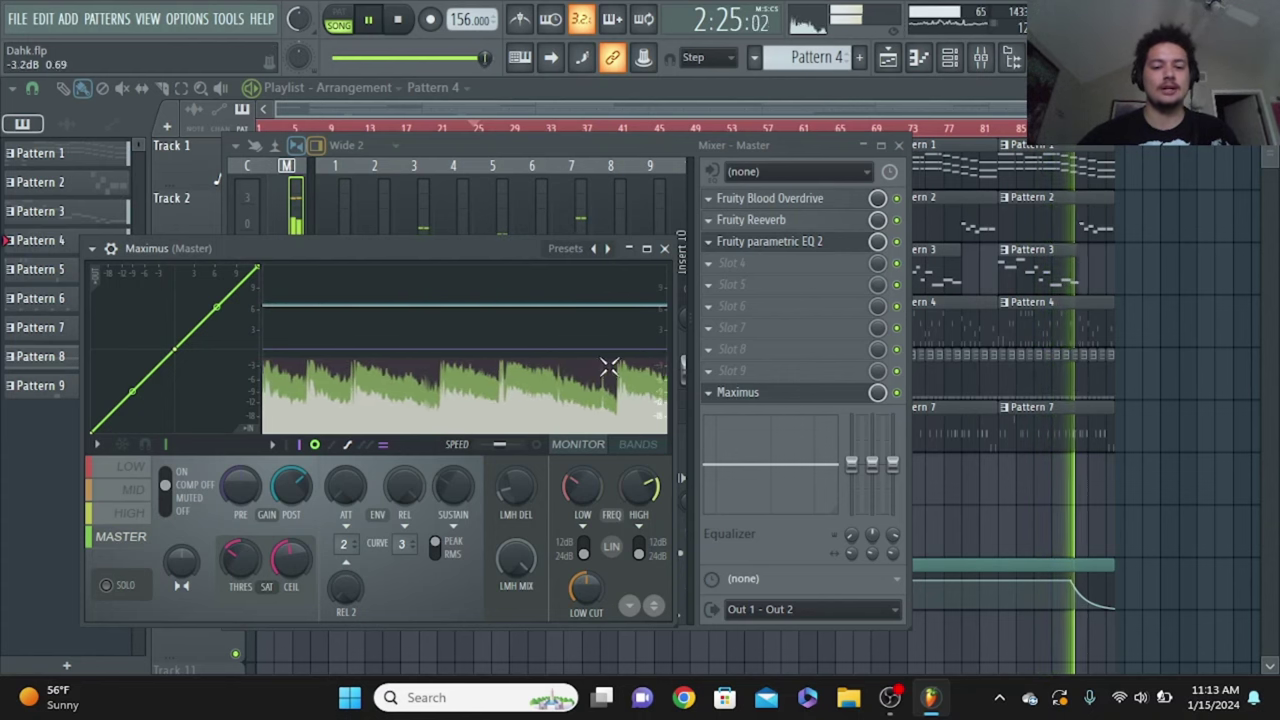
{"action": "left_click", "coordinate": [664, 248]}
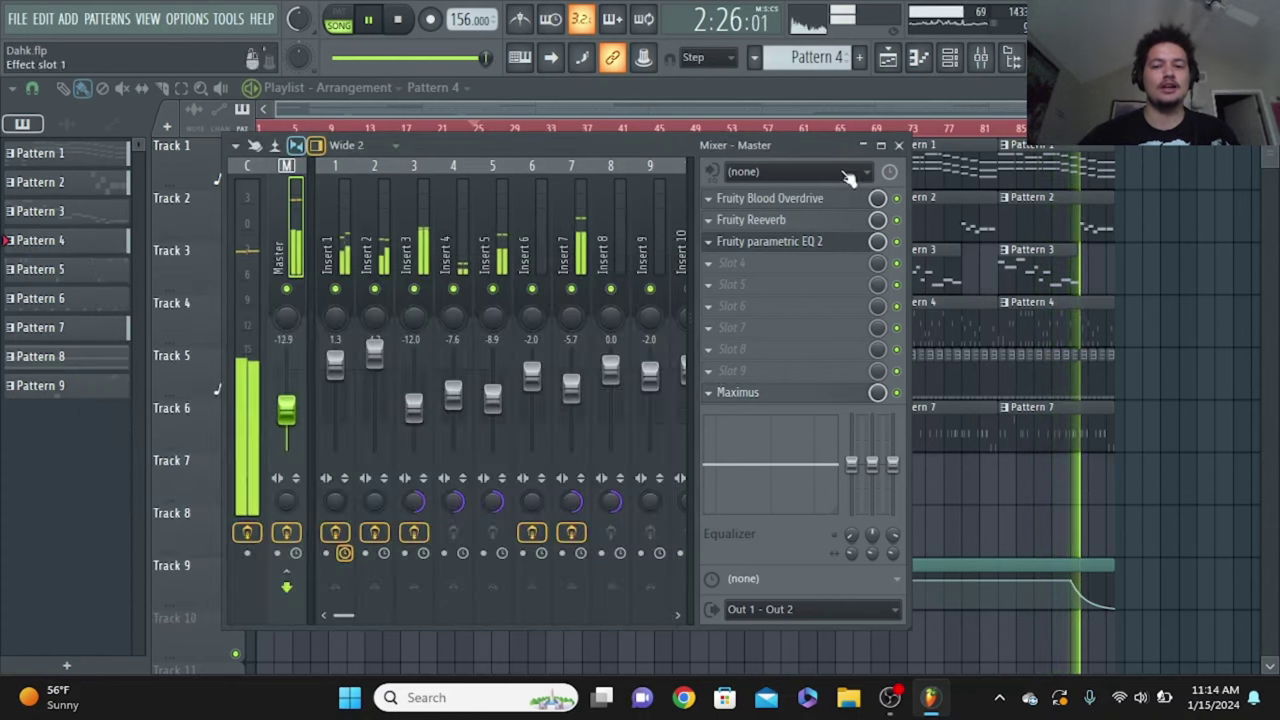
{"action": "left_click", "coordinate": [898, 145]}
{"action": "left_click", "coordinate": [397, 19]}
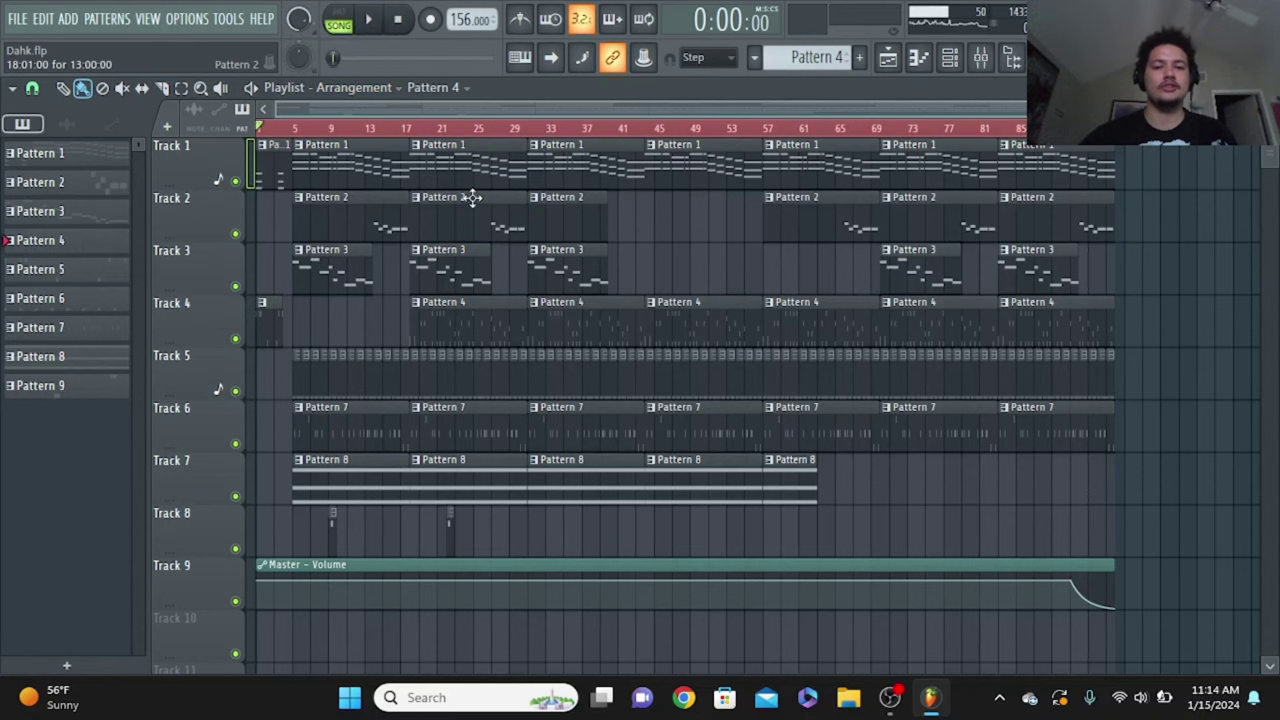
{"action": "left_click", "coordinate": [950, 57]}
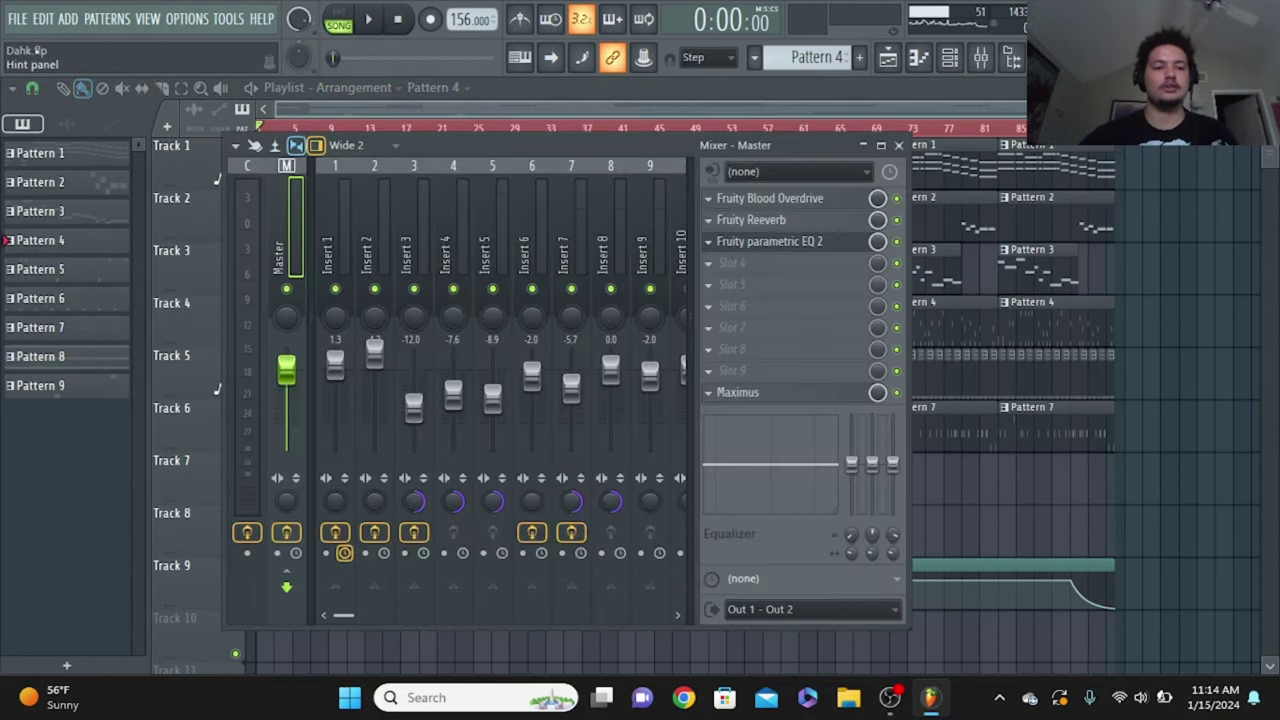
{"action": "left_click", "coordinate": [898, 146]}
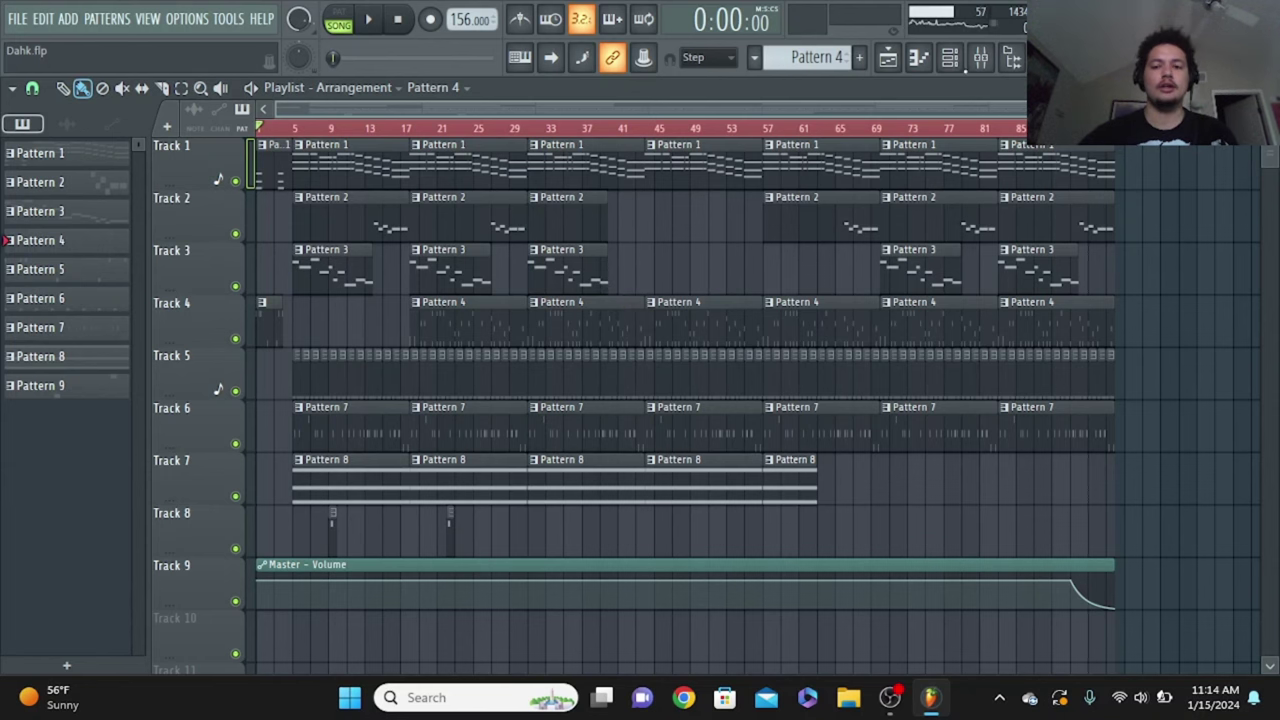
{"action": "left_click", "coordinate": [980, 60]}
{"action": "left_click", "coordinate": [978, 74]}
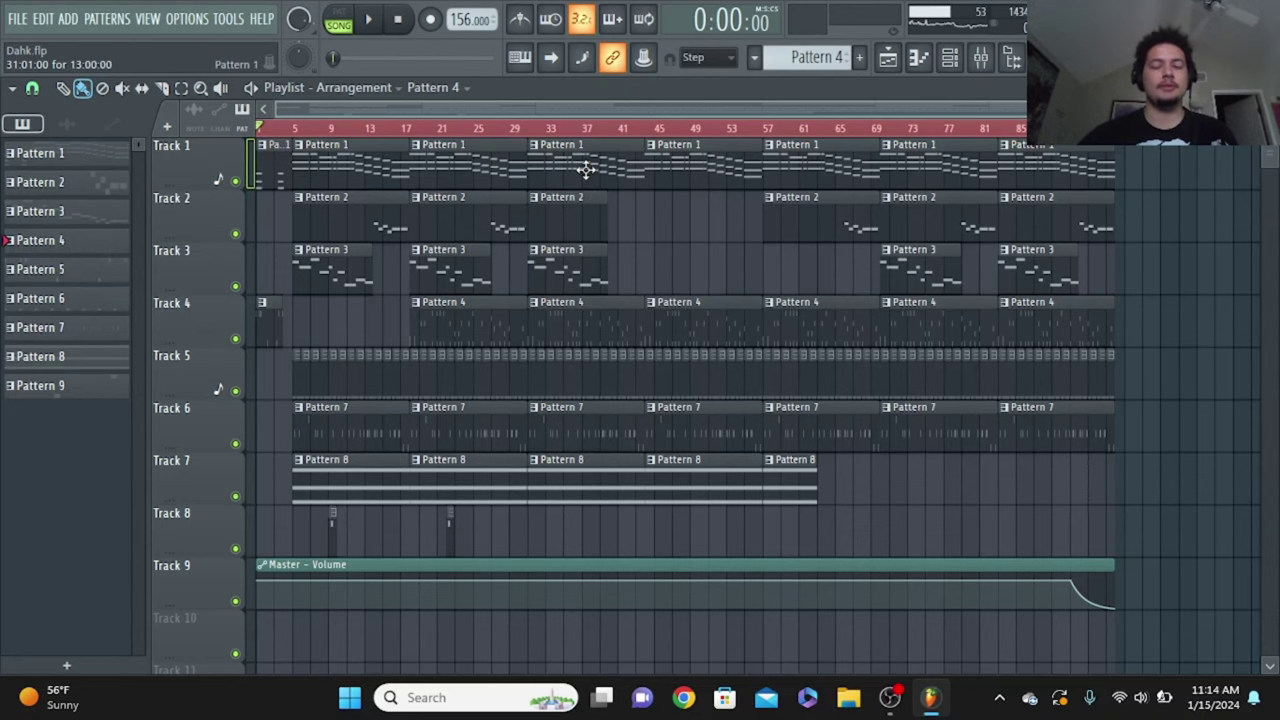
{"action": "left_click", "coordinate": [980, 57]}
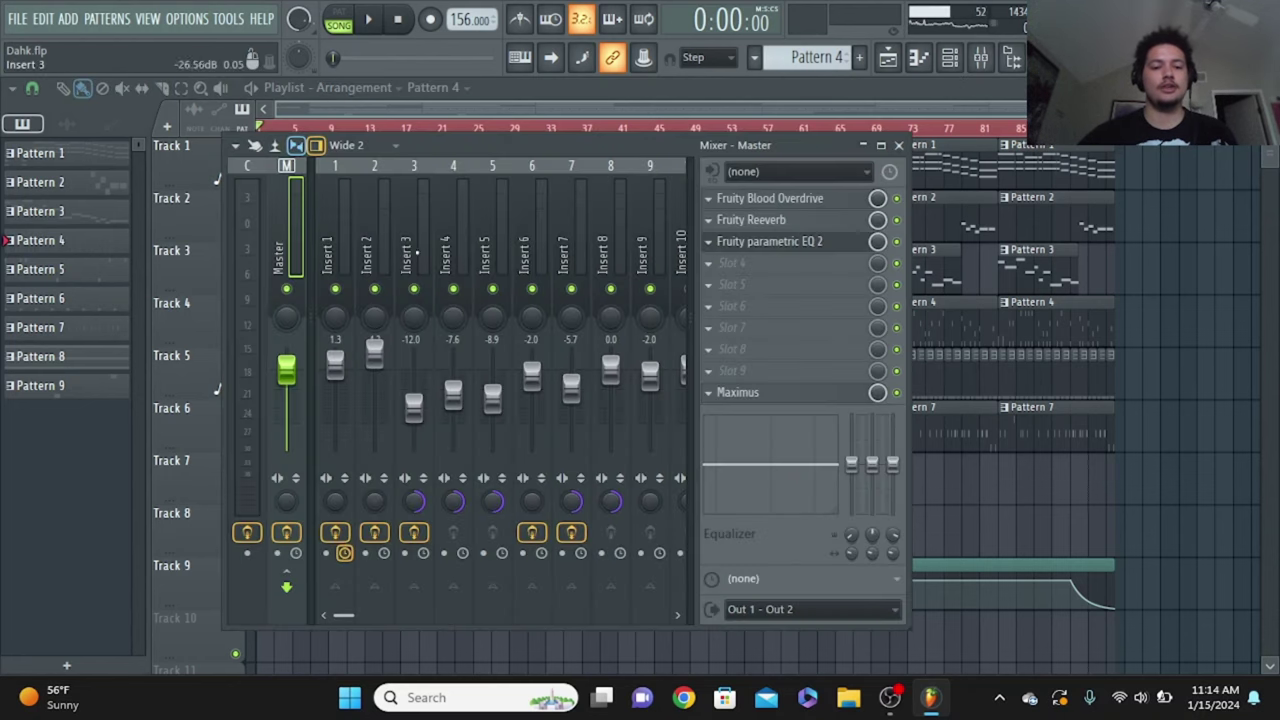
{"action": "left_click", "coordinate": [898, 145]}
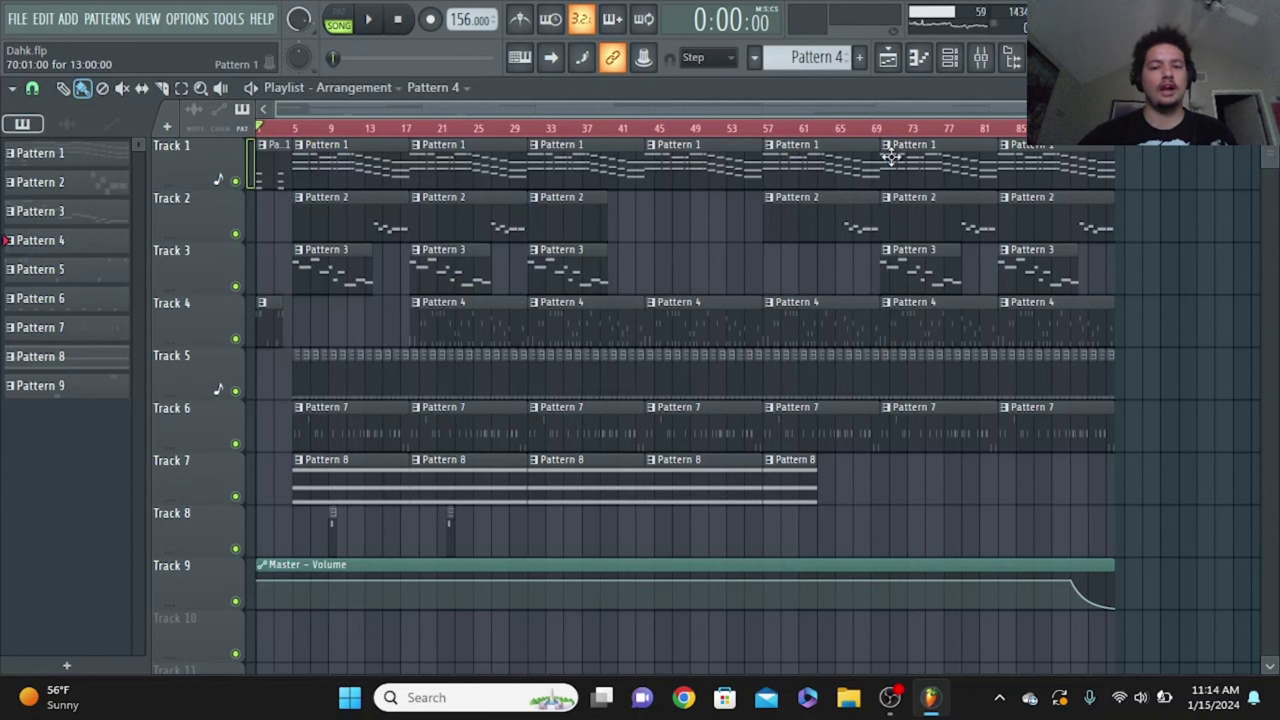